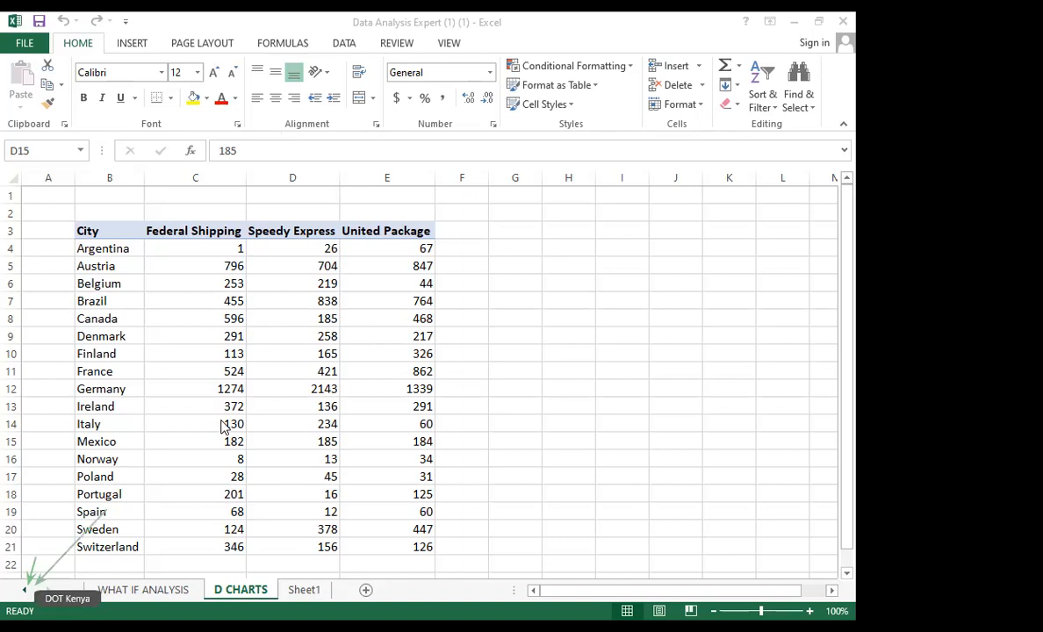
- Switch to the V LOOKUP worksheet using the list of all sheets in the workbook
click(24, 591)
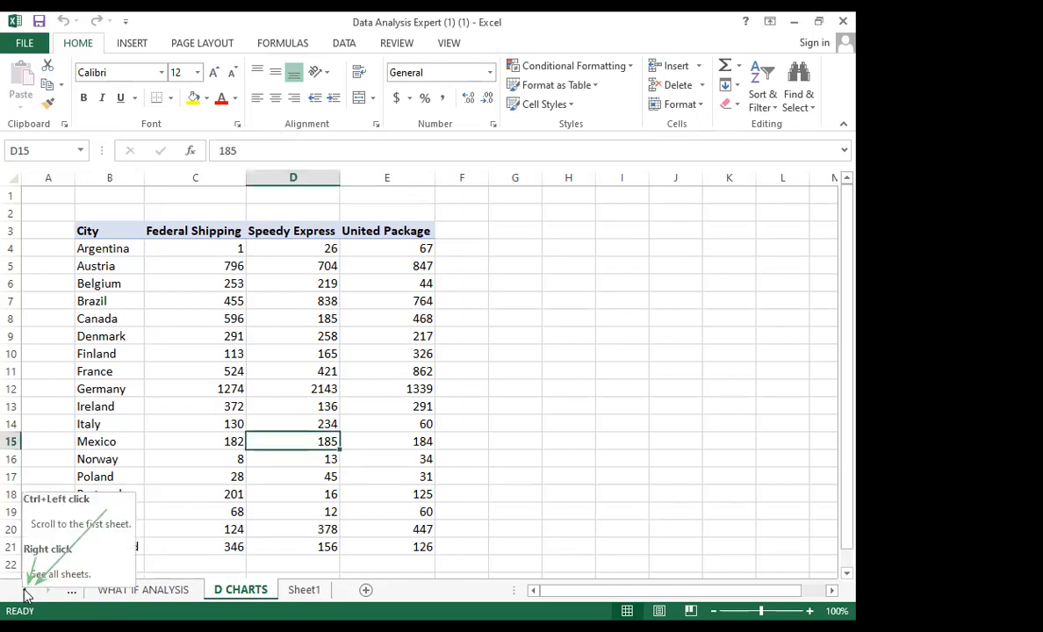
right_click(25, 593)
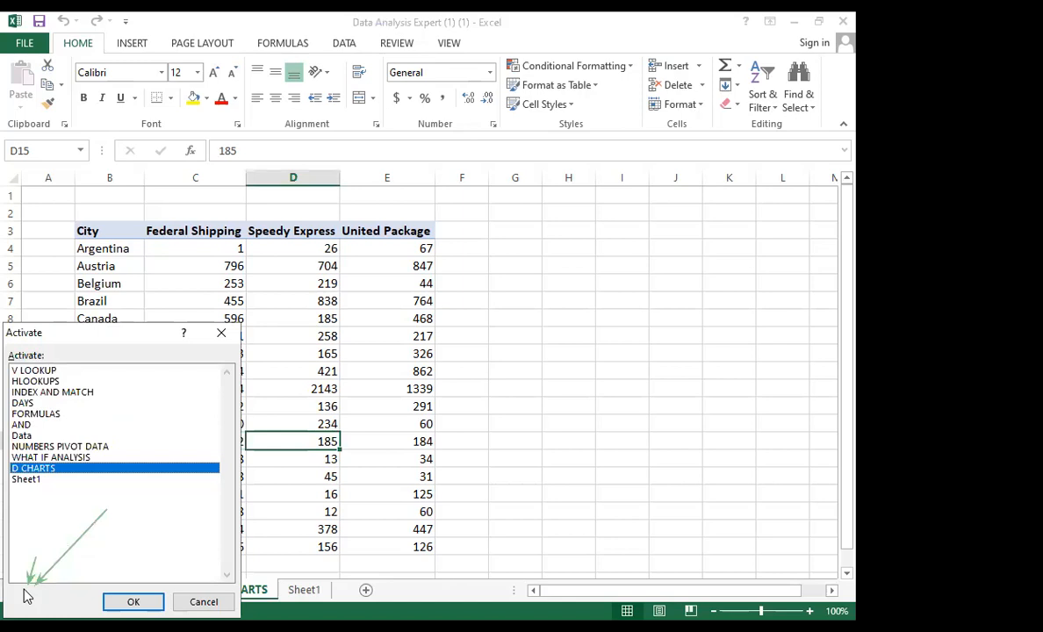
click(35, 370)
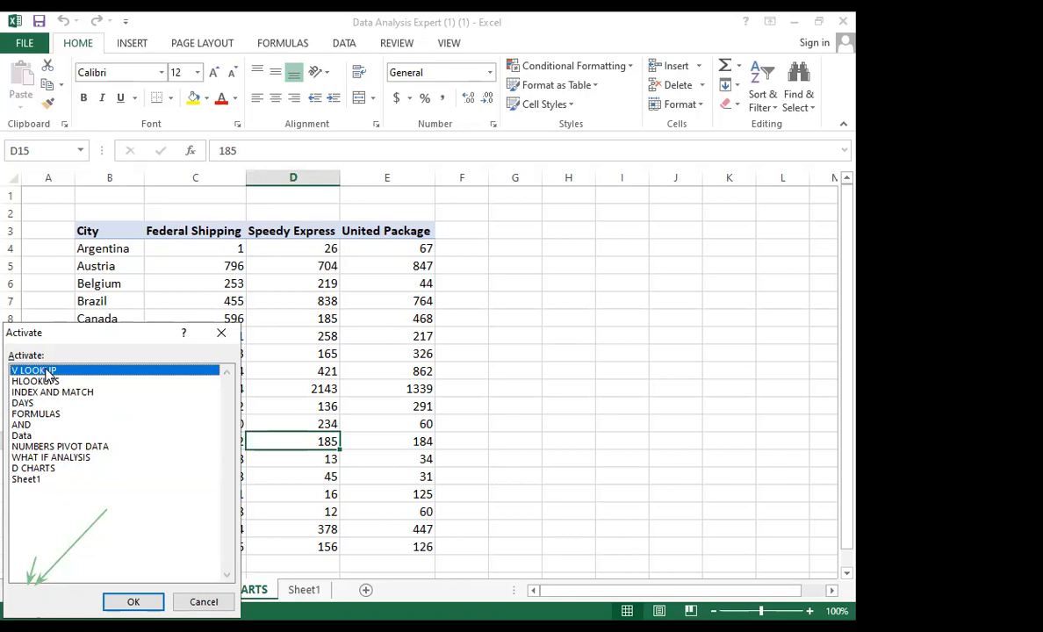
double_click(44, 369)
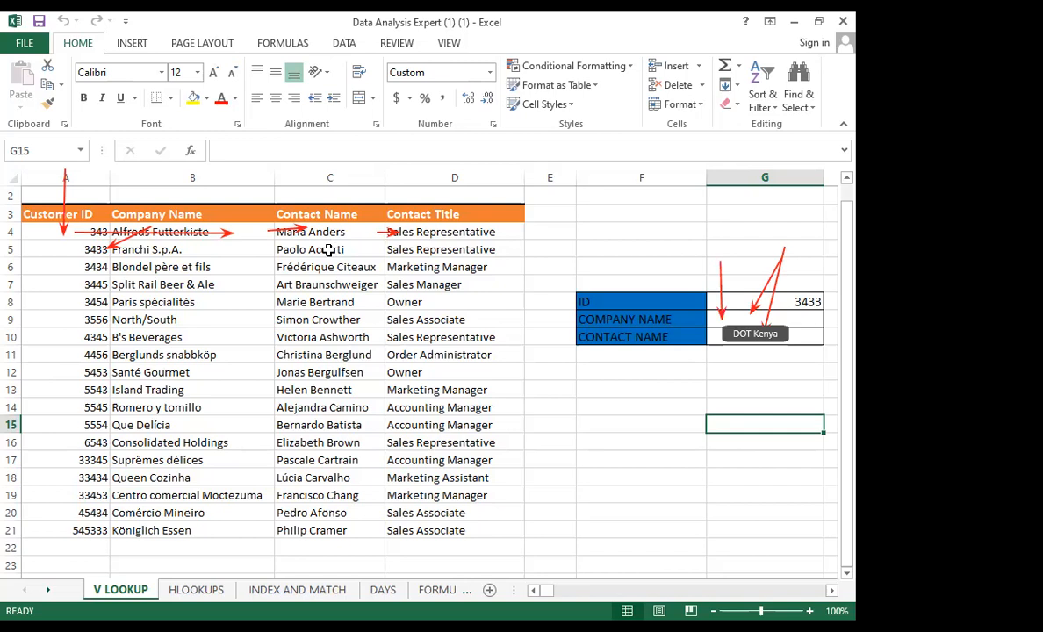
- Start a VLOOKUP formula in the company name result cell G9, with G8 as the lookup value
click(746, 318)
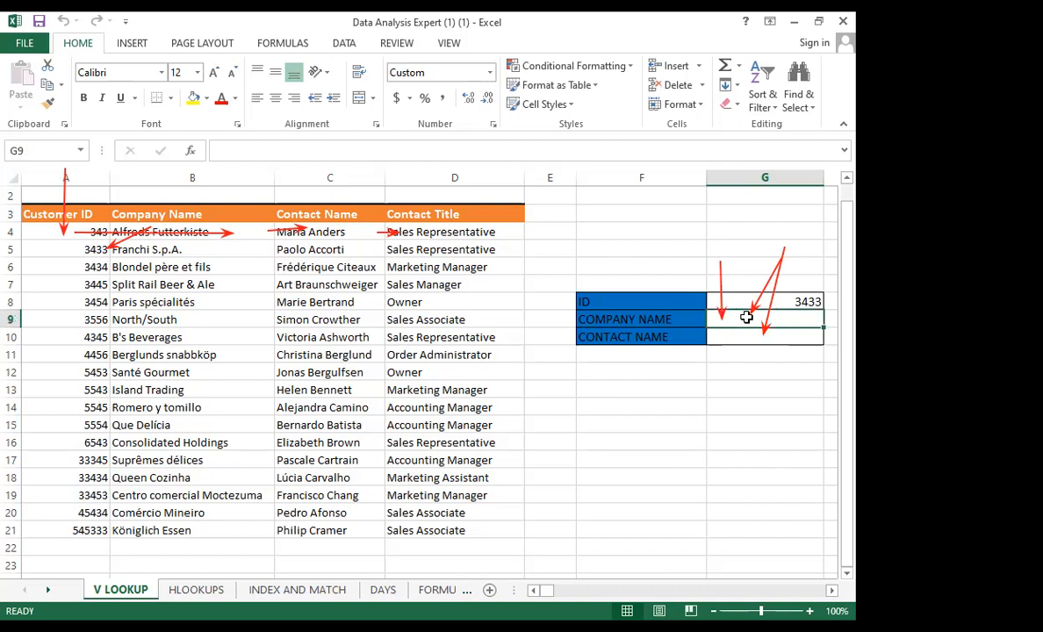
double_click(747, 317)
text(=)
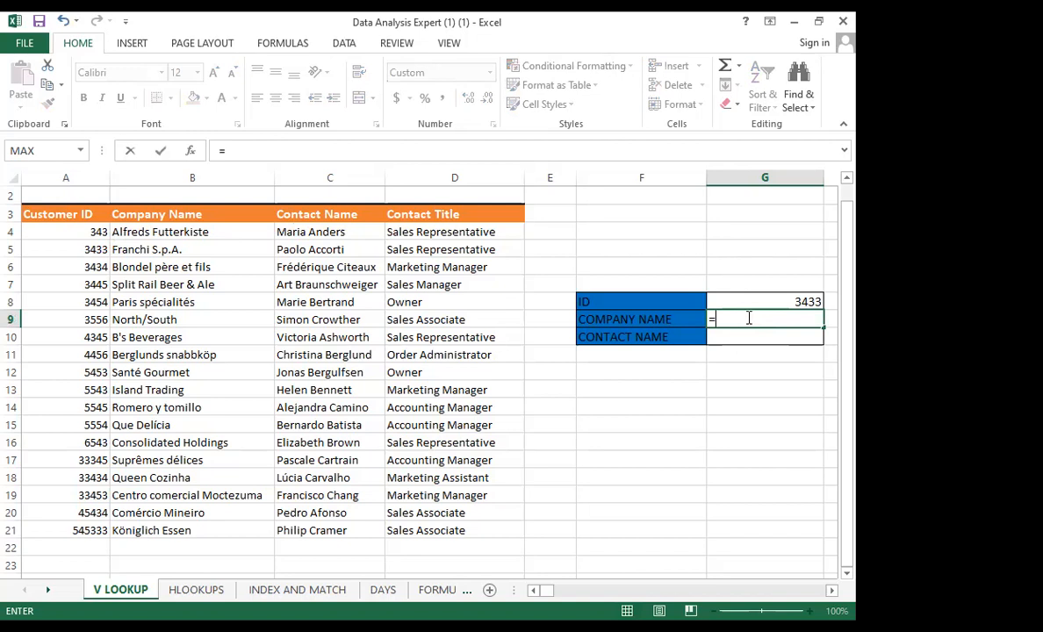
text(v)
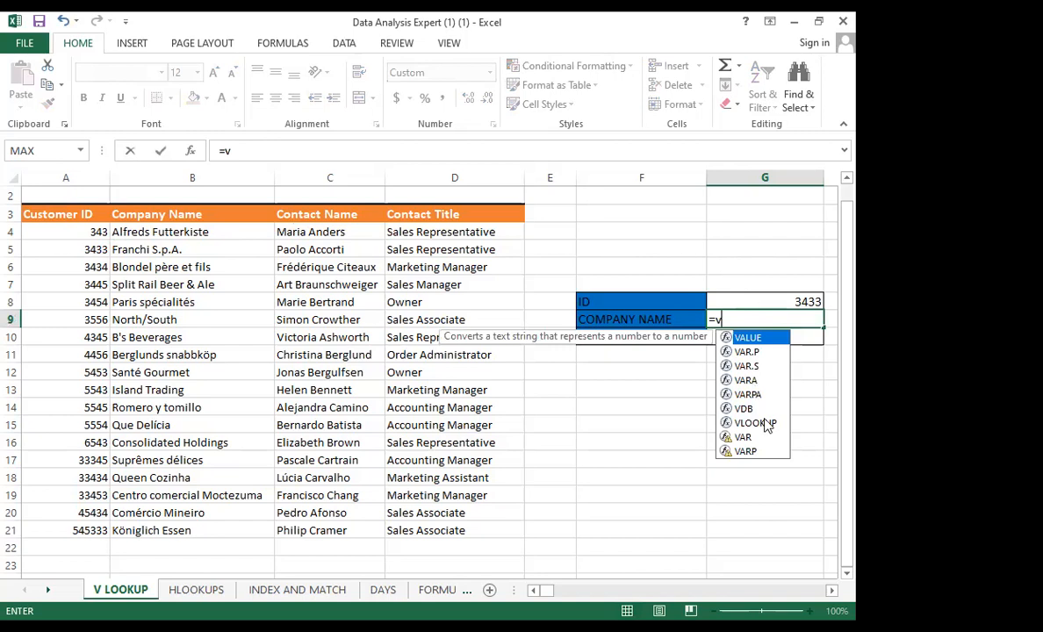
click(763, 422)
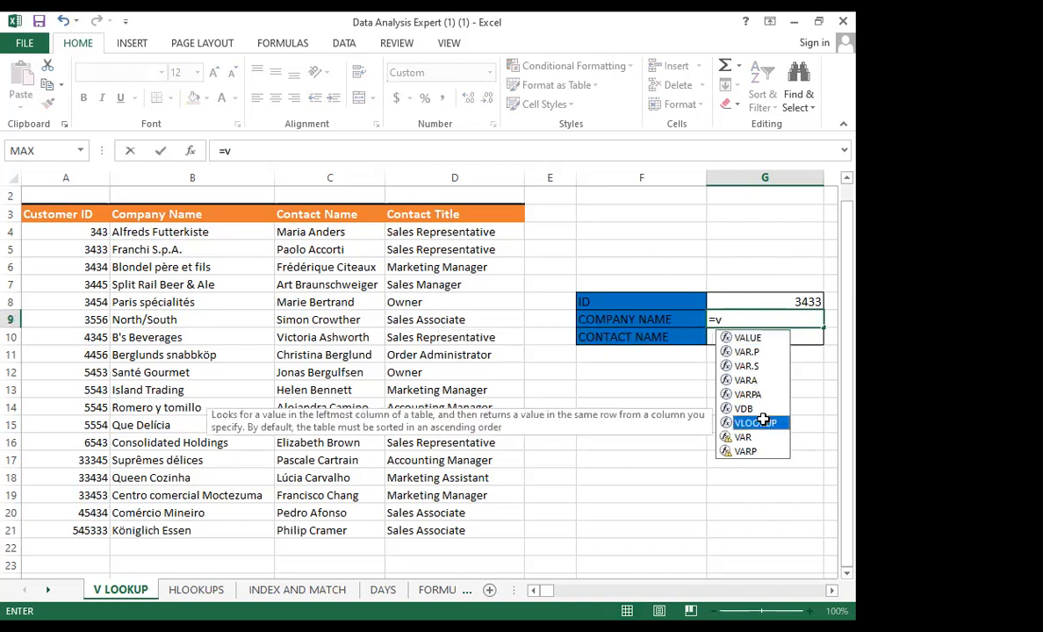
double_click(763, 422)
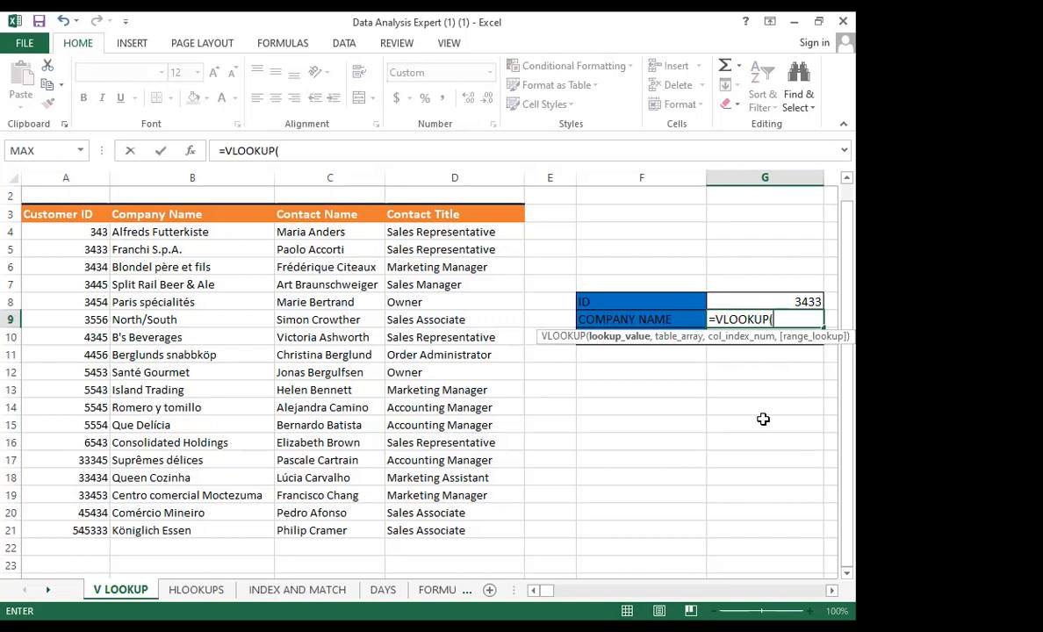
key(BackSpace)
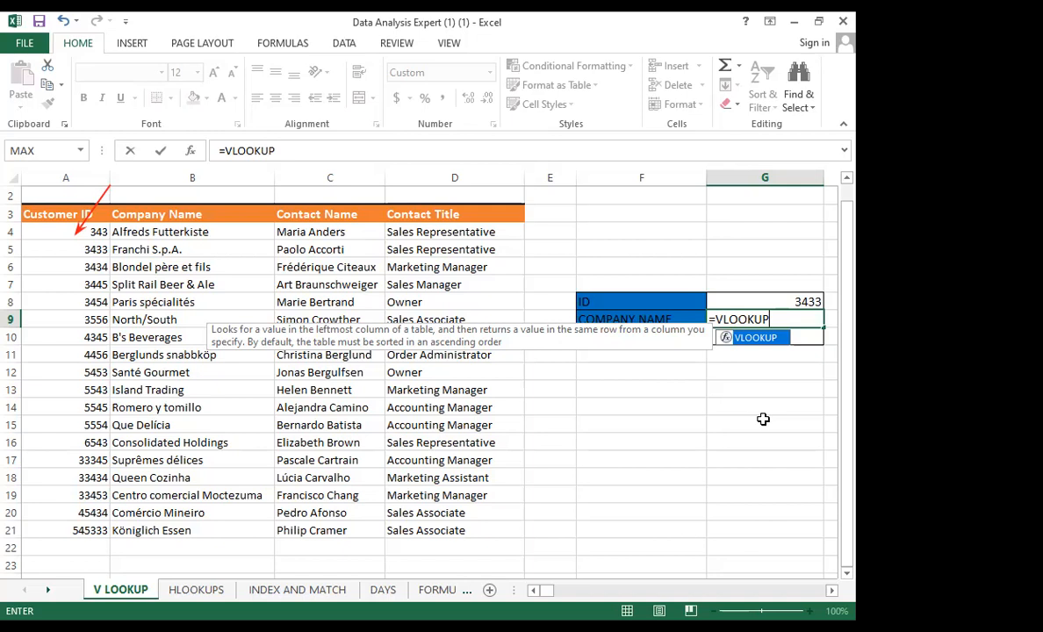
text(()
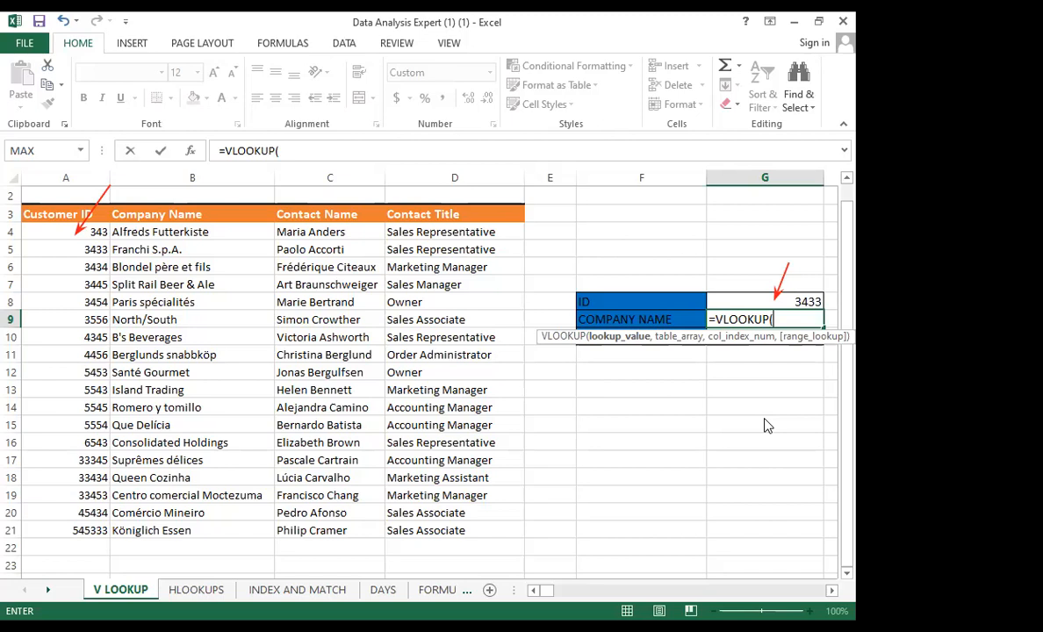
text(G)
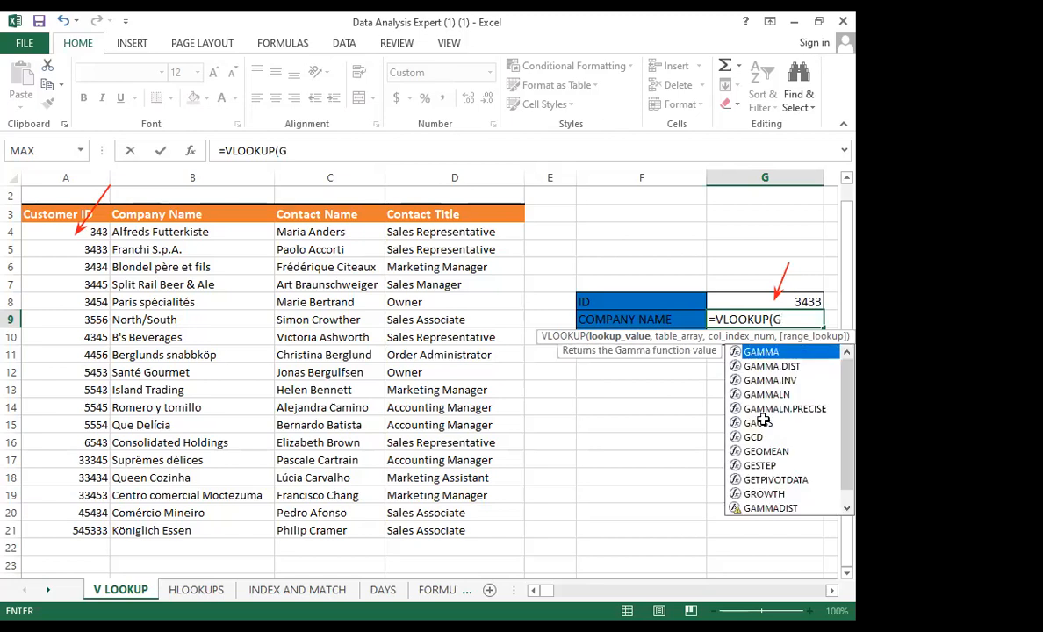
text(8)
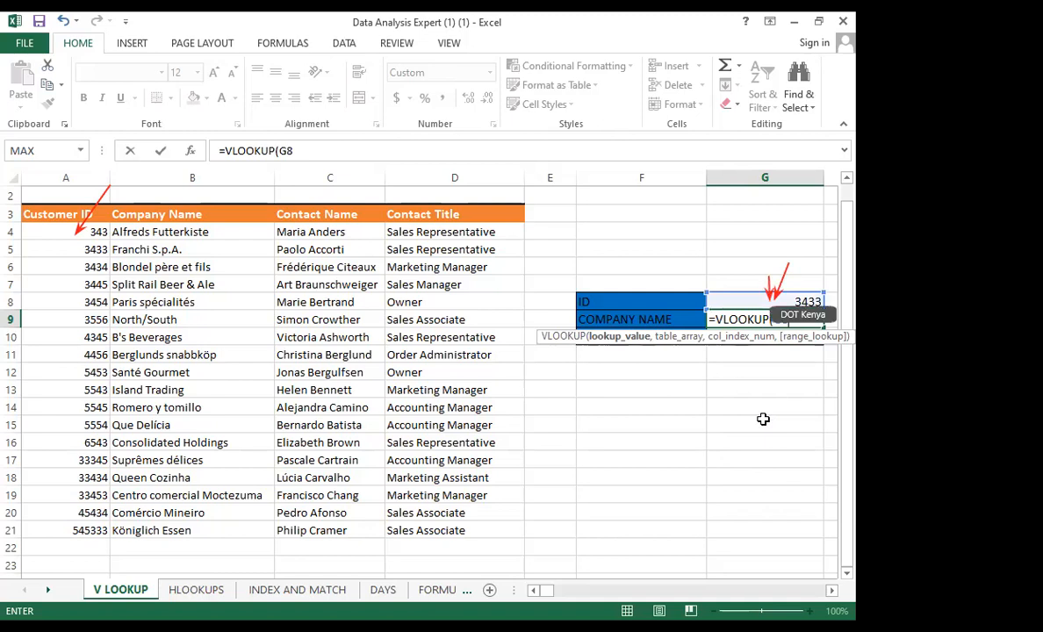
text(,)
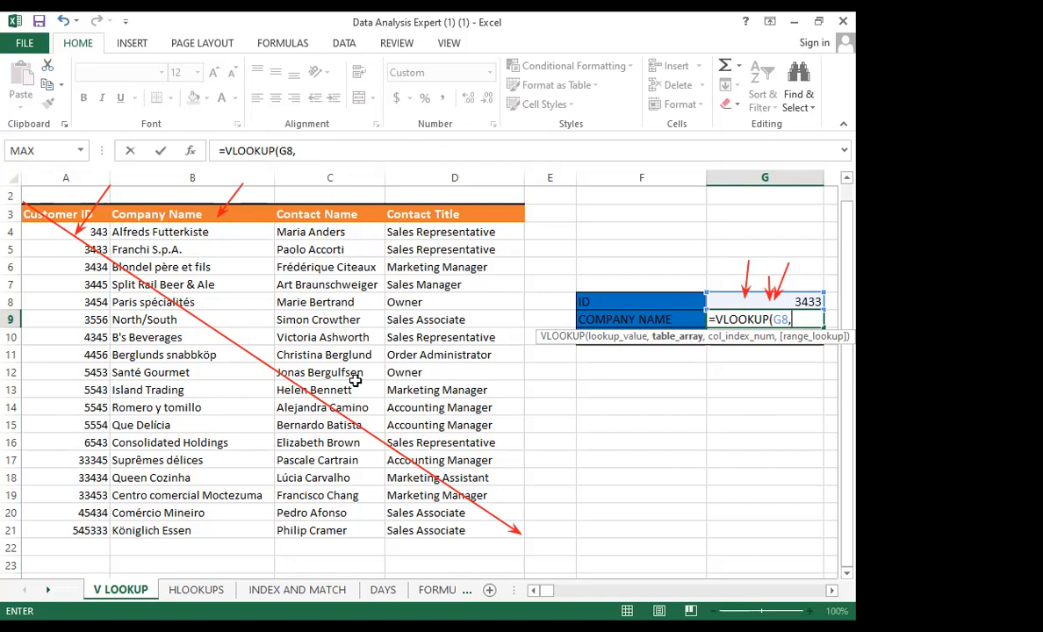
- Enter A3:D21 as the table array of the VLOOKUP formula in G9
text(A3)
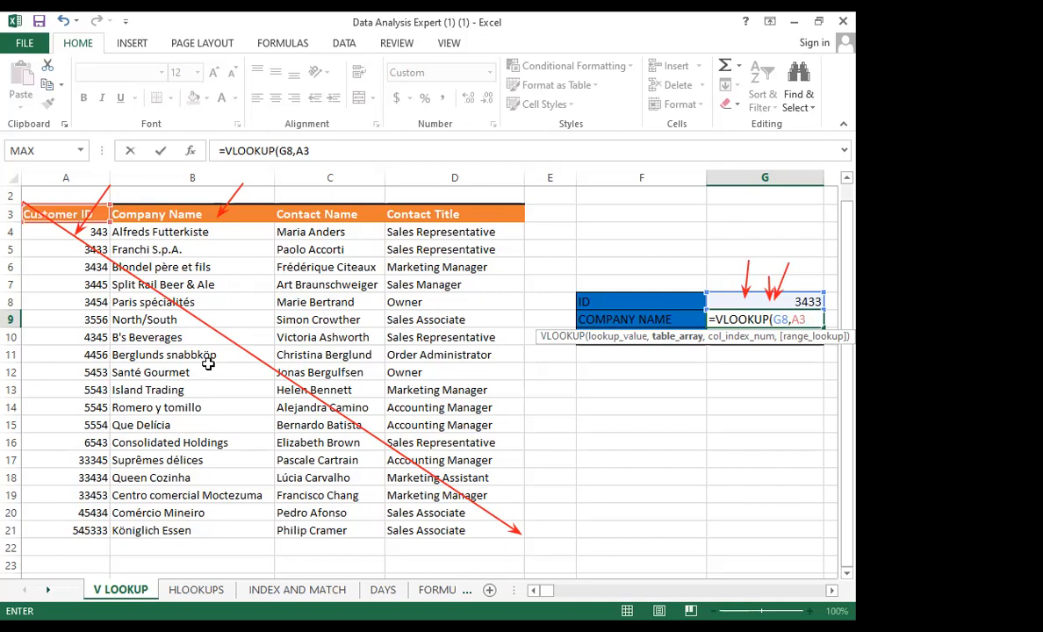
click(687, 296)
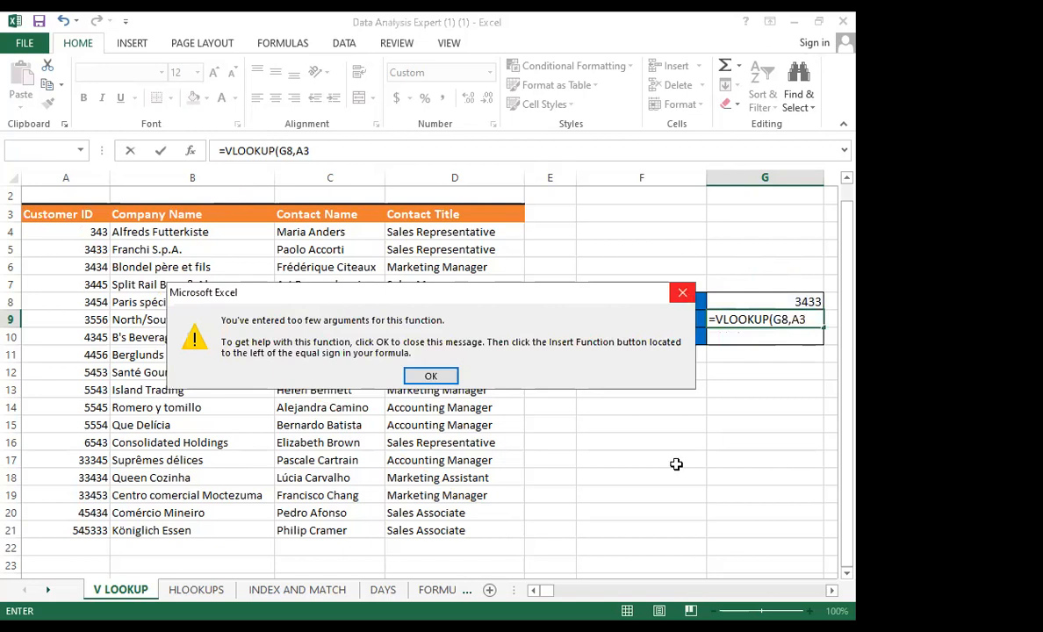
key(Return)
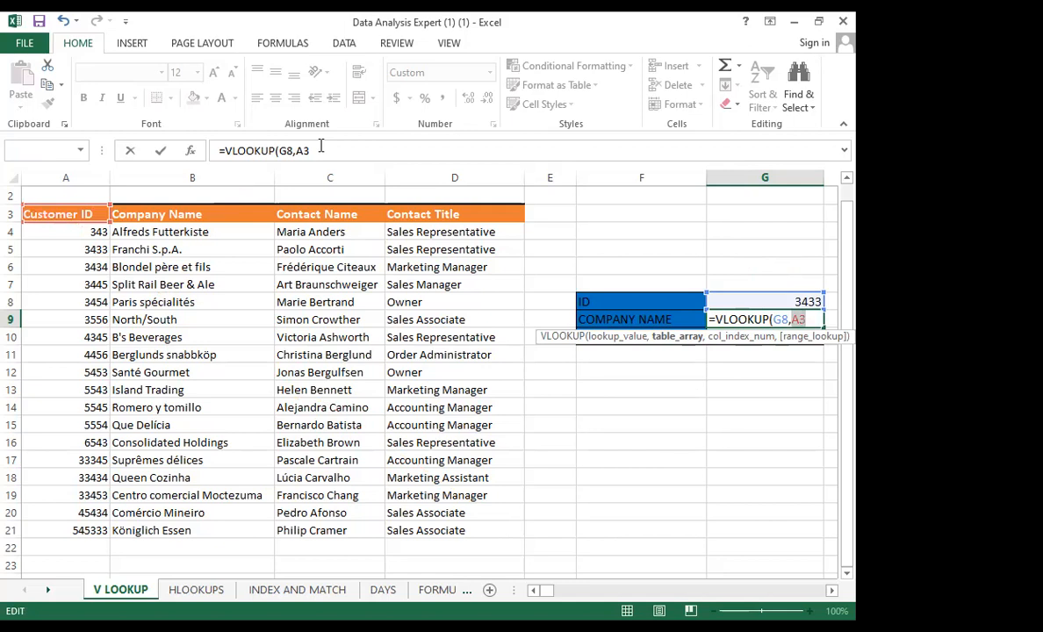
click(320, 147)
text(:)
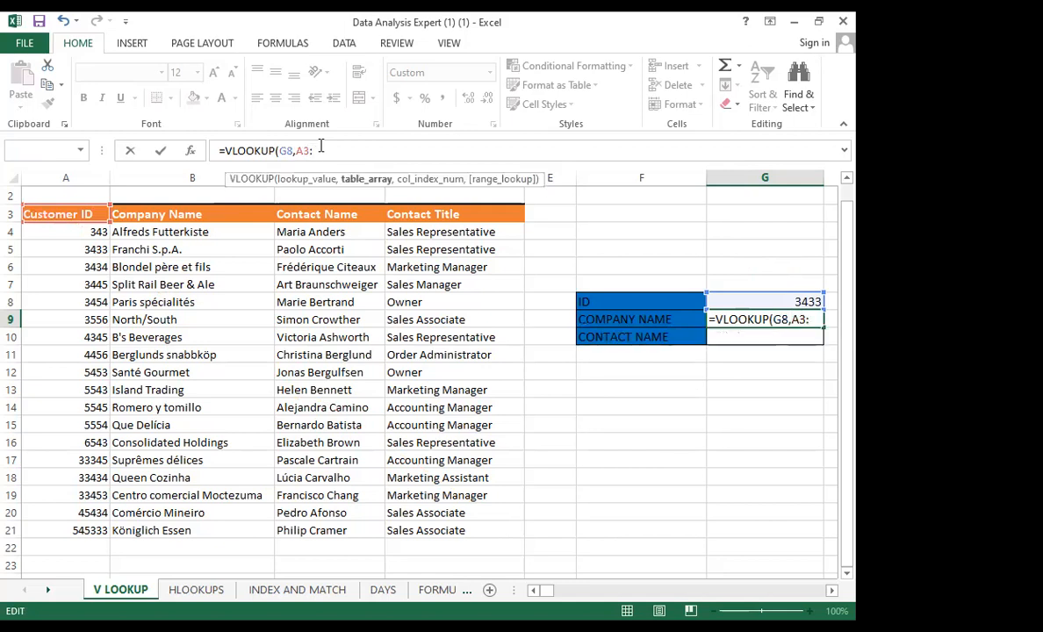
text(D)
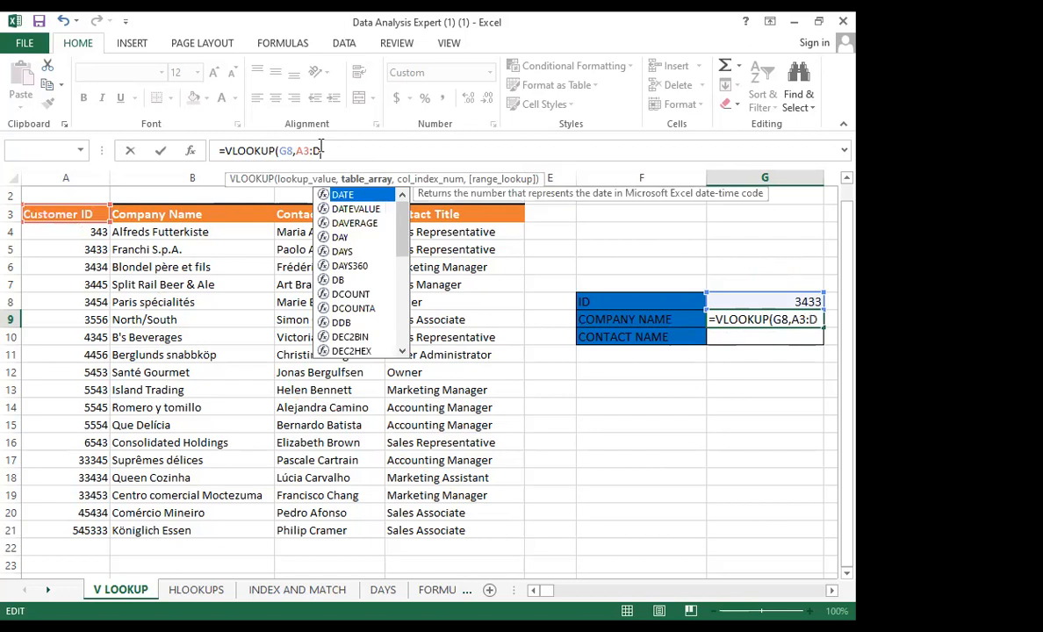
text(22)
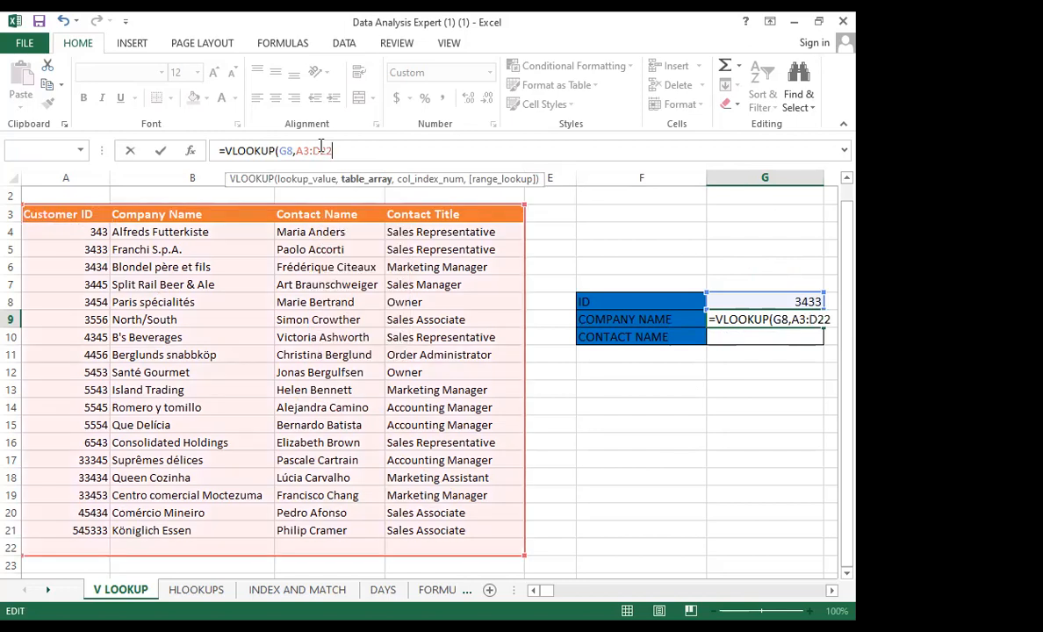
key(BackSpace)
text(1)
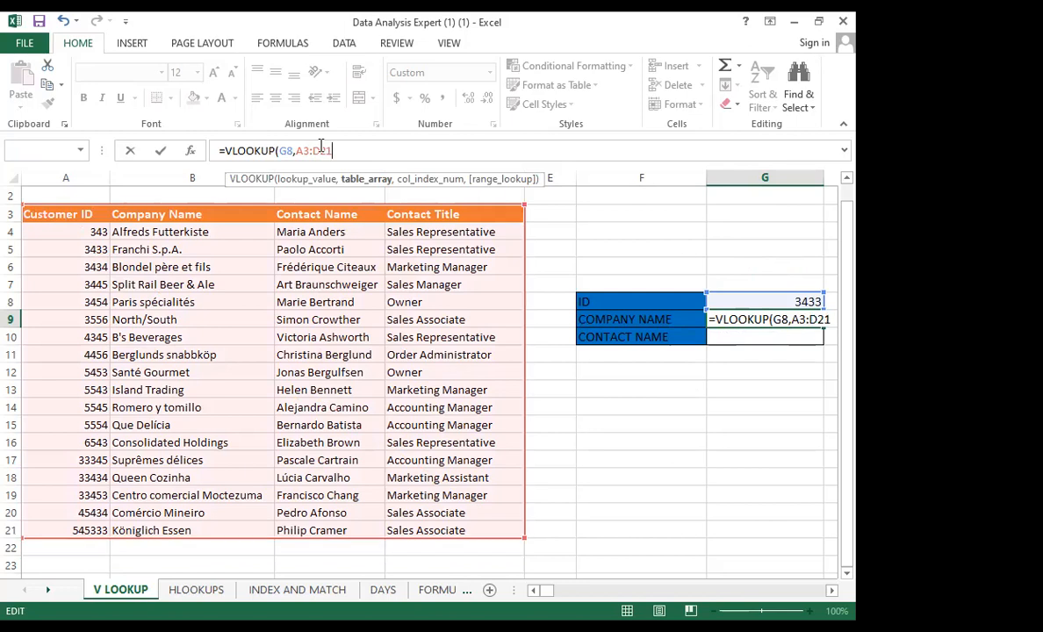
text(,)
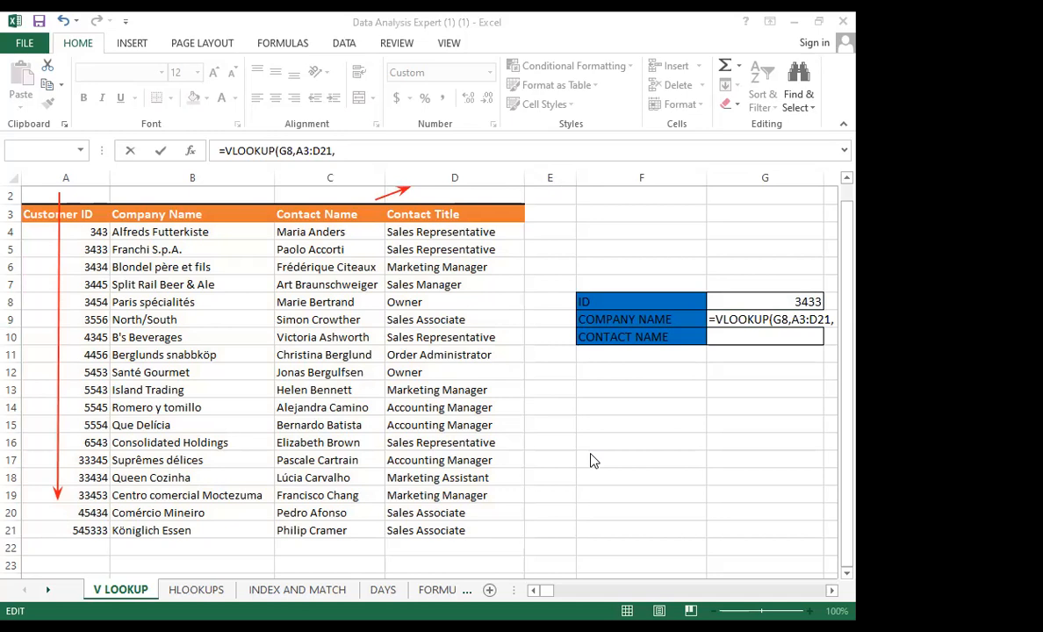
- Complete the G9 formula with column index 2 and FALSE for an exact match
click(349, 149)
text(2)
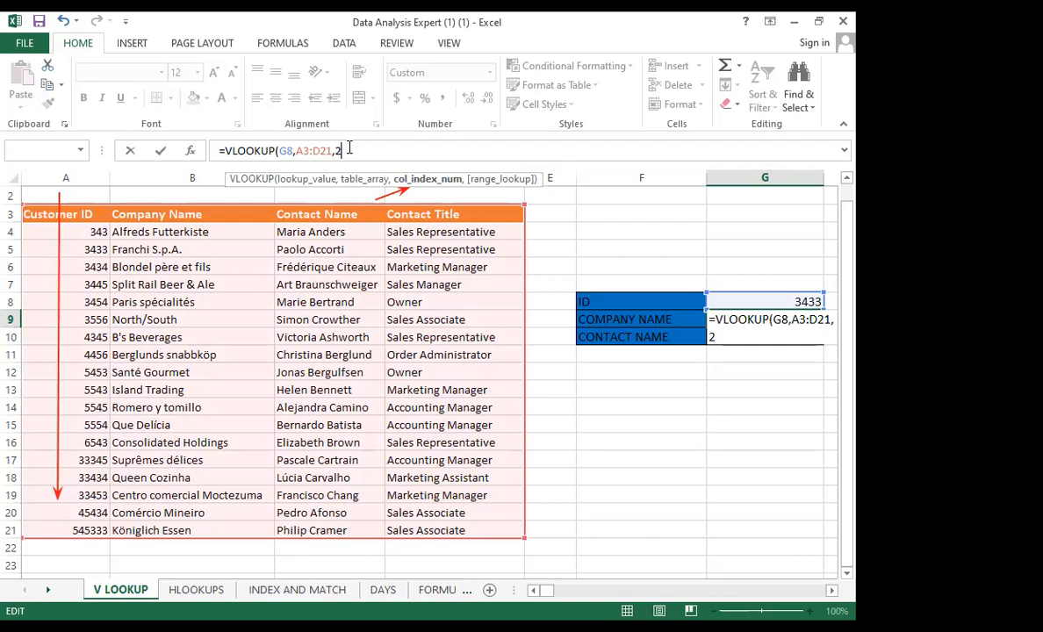
text(,)
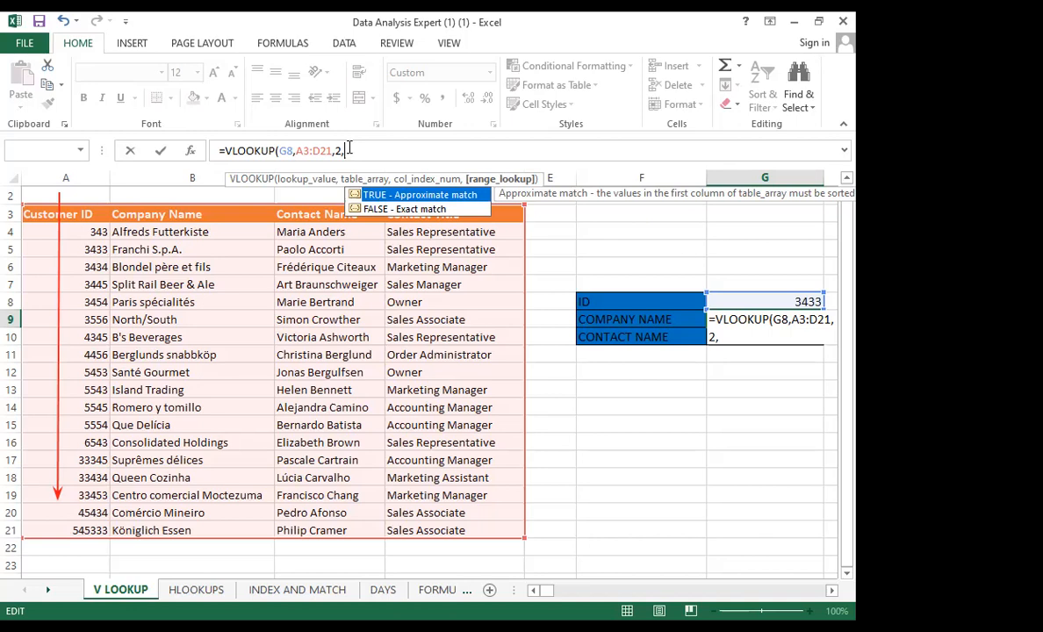
text(FALSE)
key(Return)
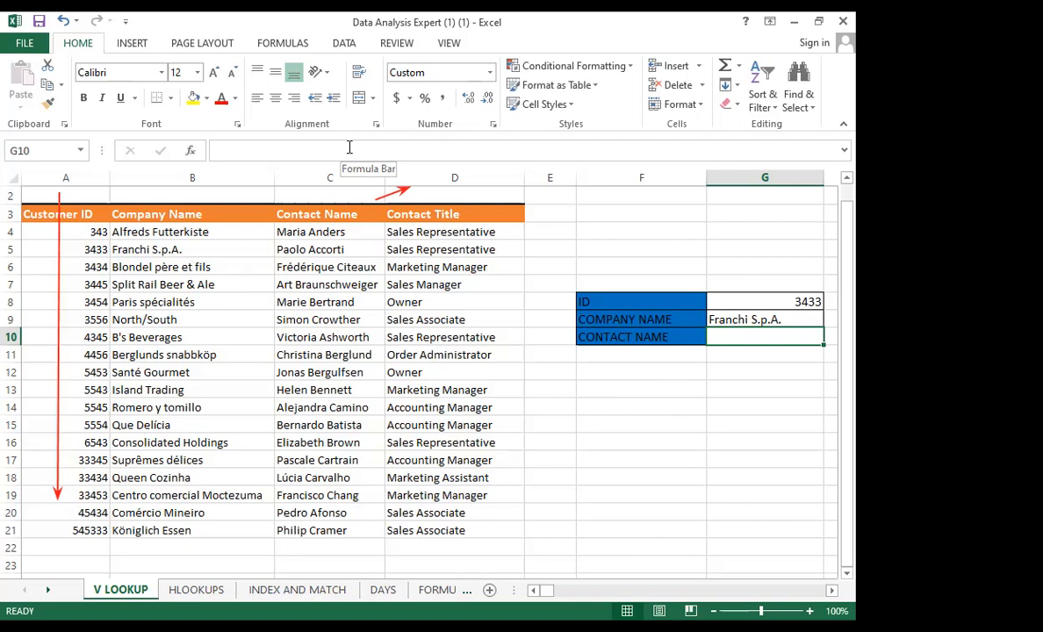
- Start a VLOOKUP formula in the contact name result cell G10, with G8 as the lookup value
click(349, 148)
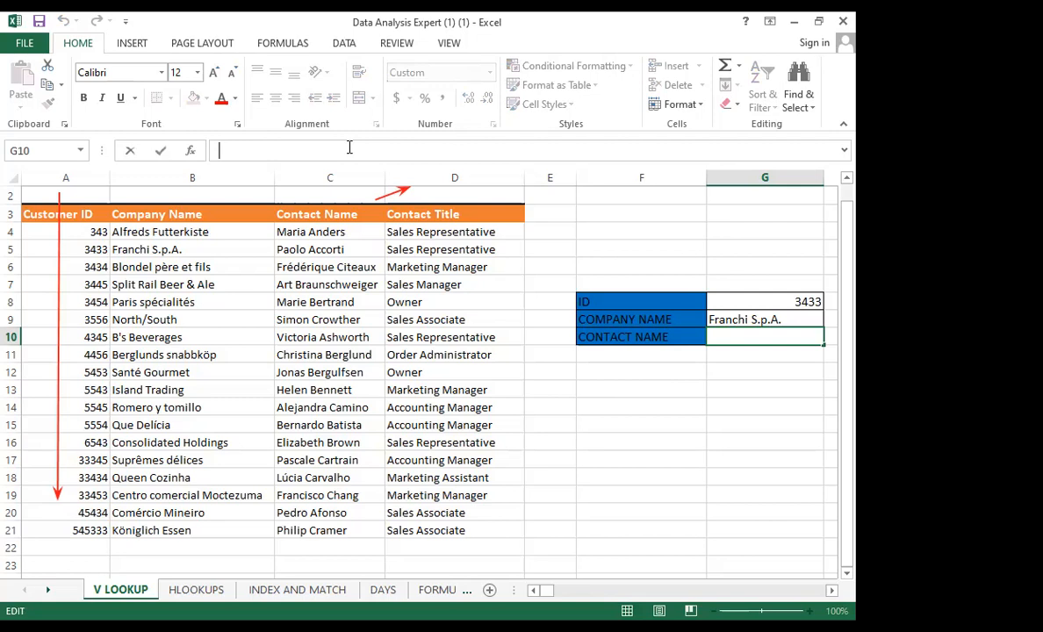
text(=)
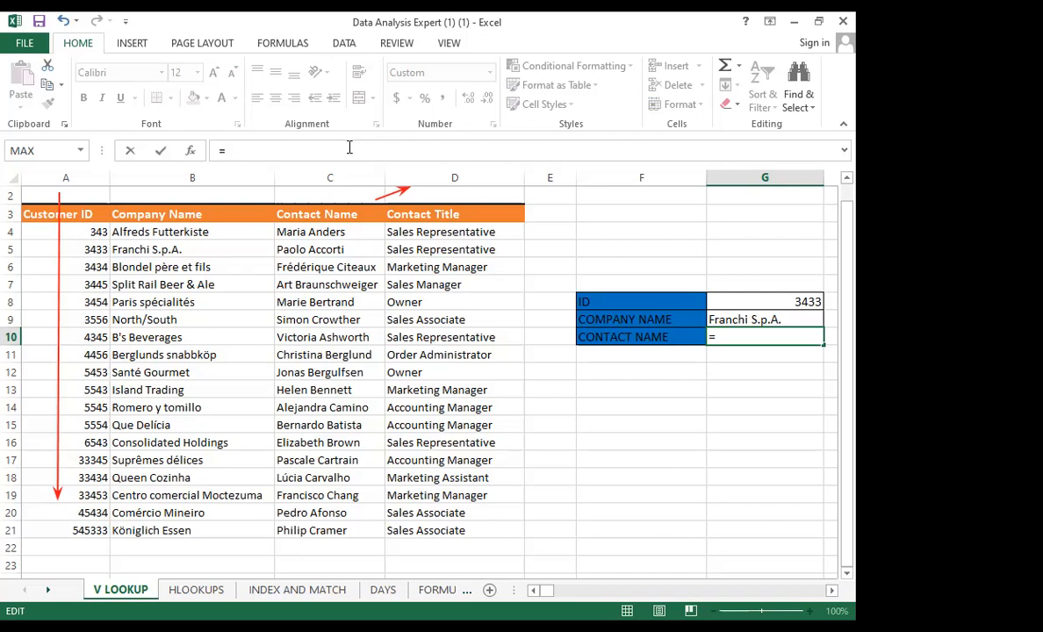
text(V)
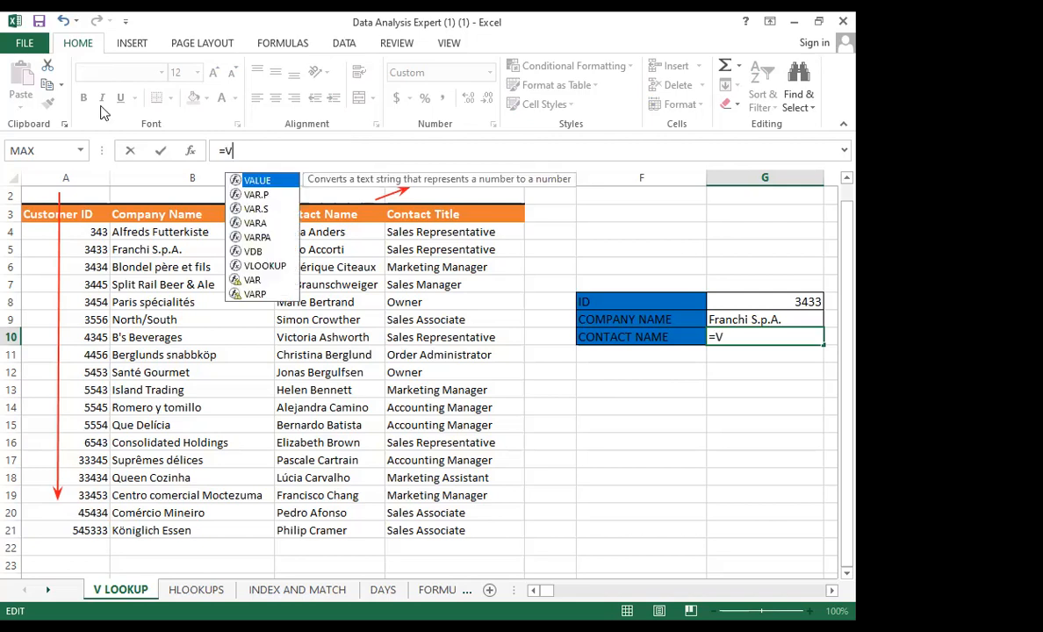
click(268, 268)
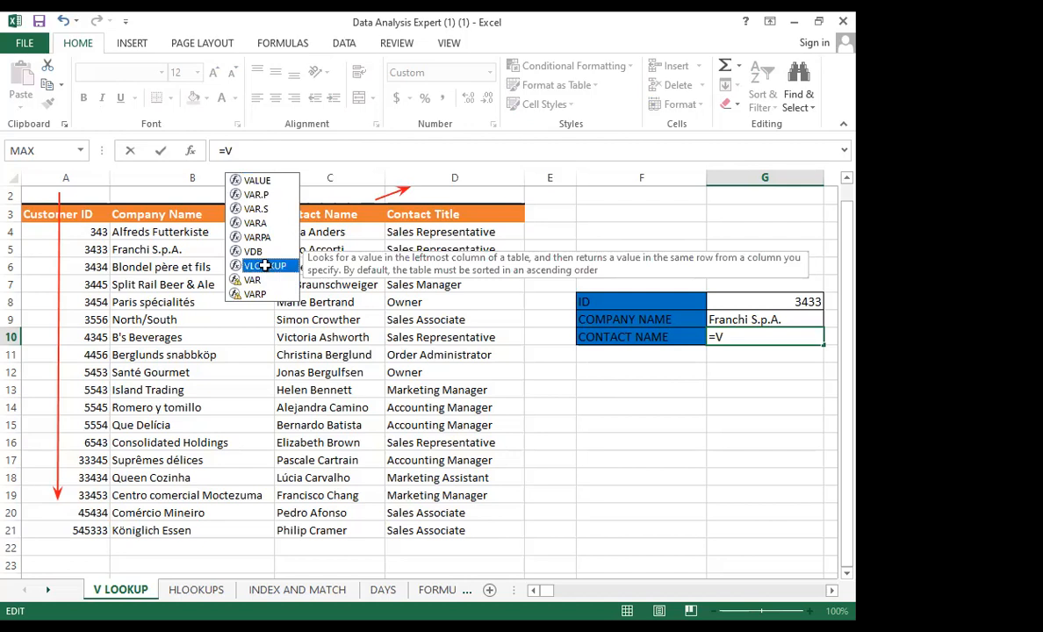
double_click(264, 265)
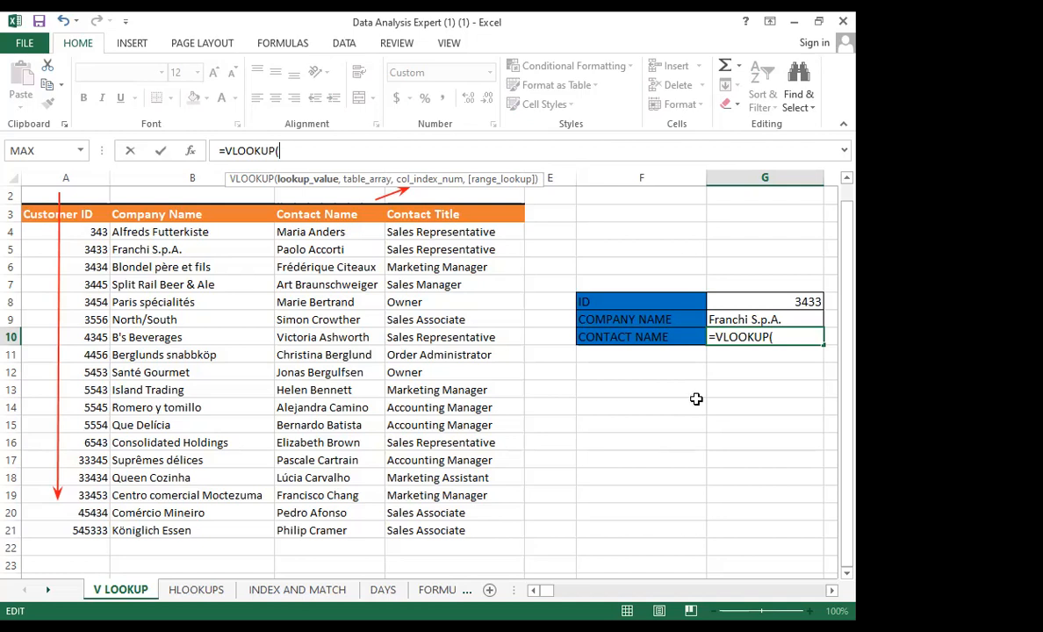
click(791, 302)
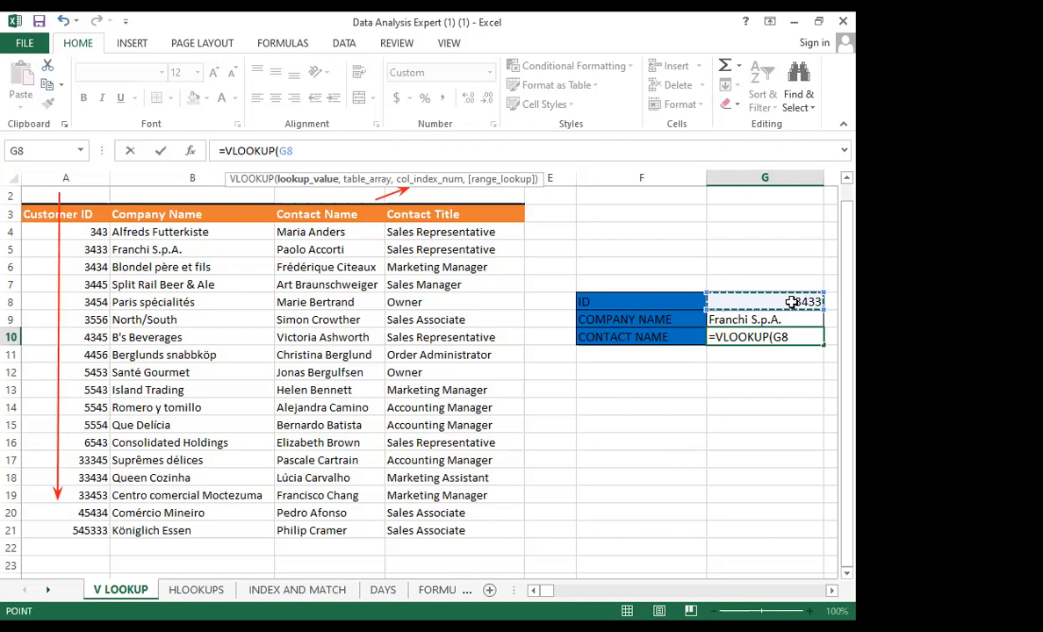
text(,)
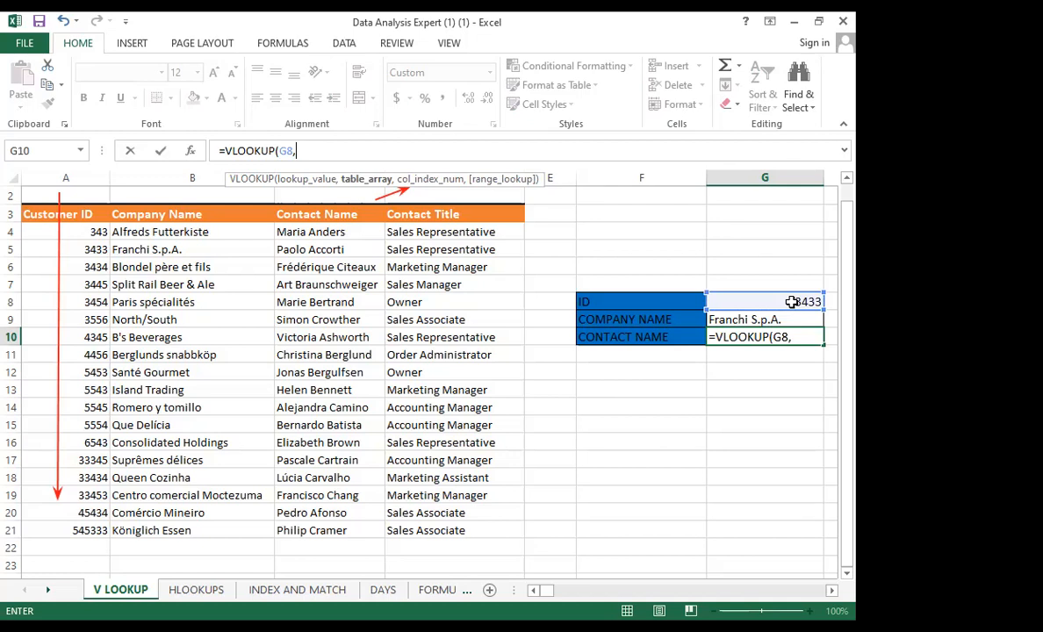
text(A)
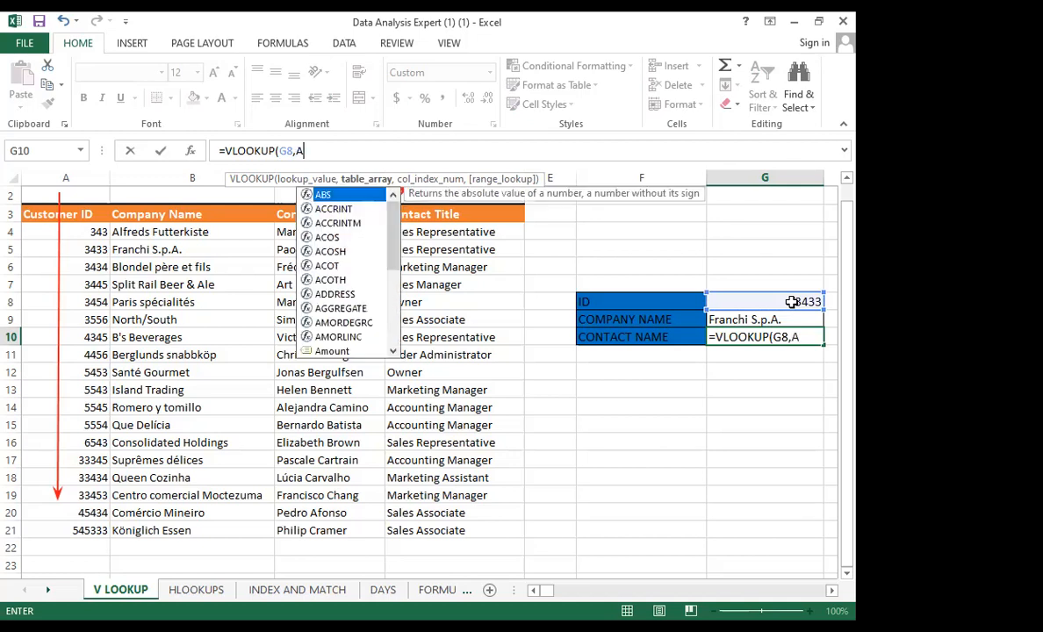
text(3:)
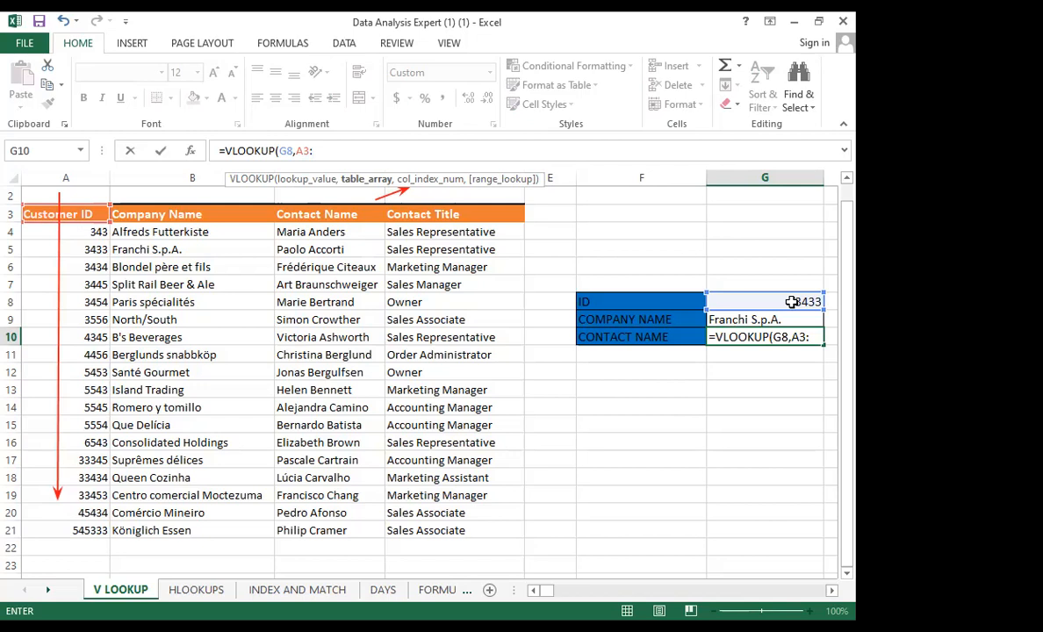
text(D21)
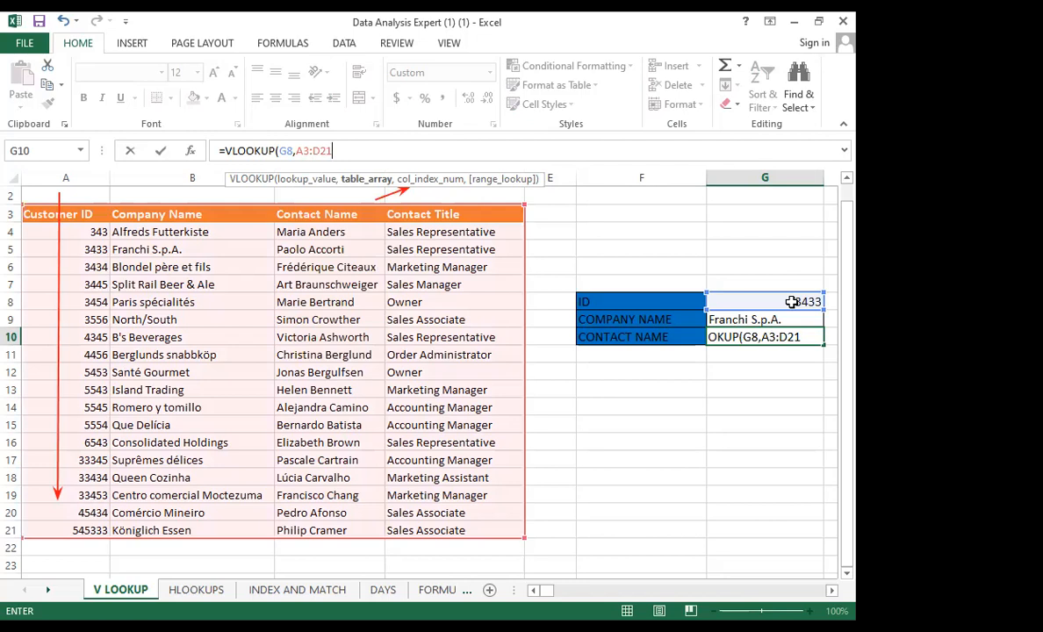
key(BackSpace)
key(BackSpace)
key(BackSpace)
key(BackSpace)
key(BackSpace)
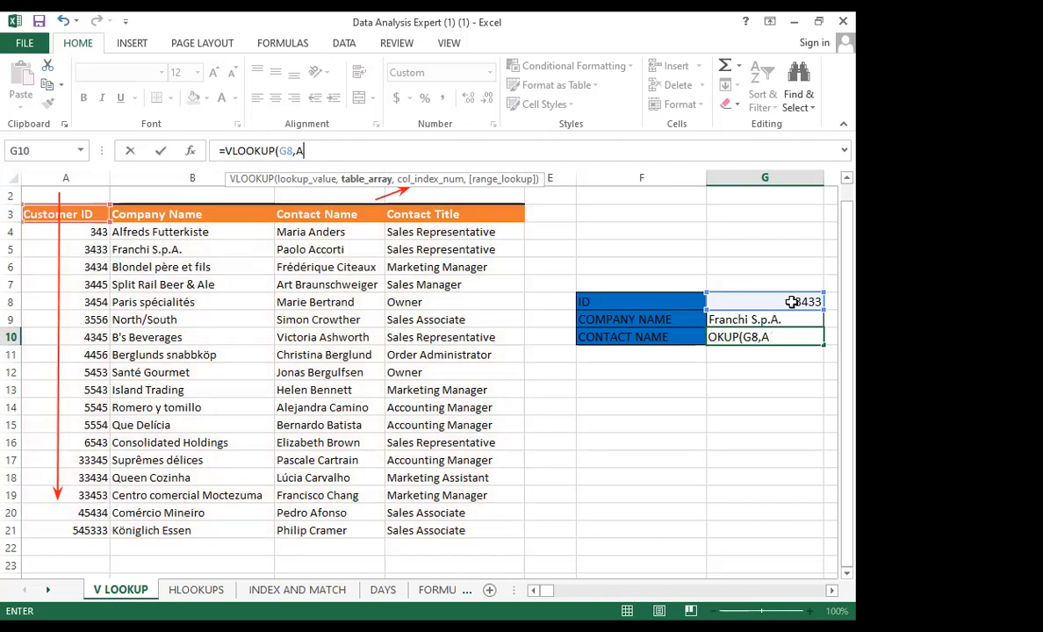
key(BackSpace)
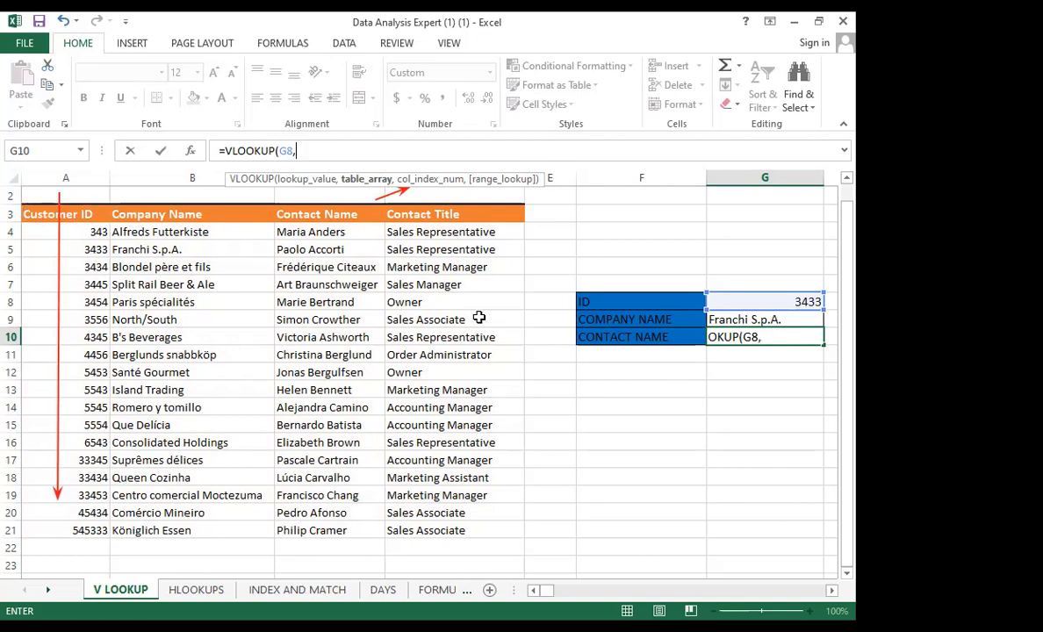
click(68, 175)
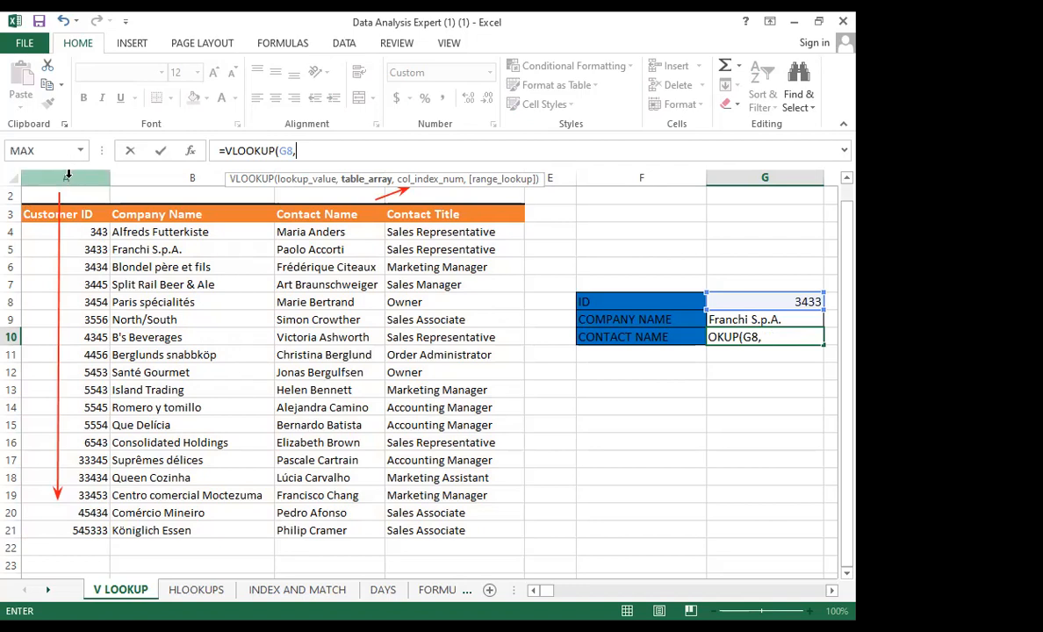
click(68, 176)
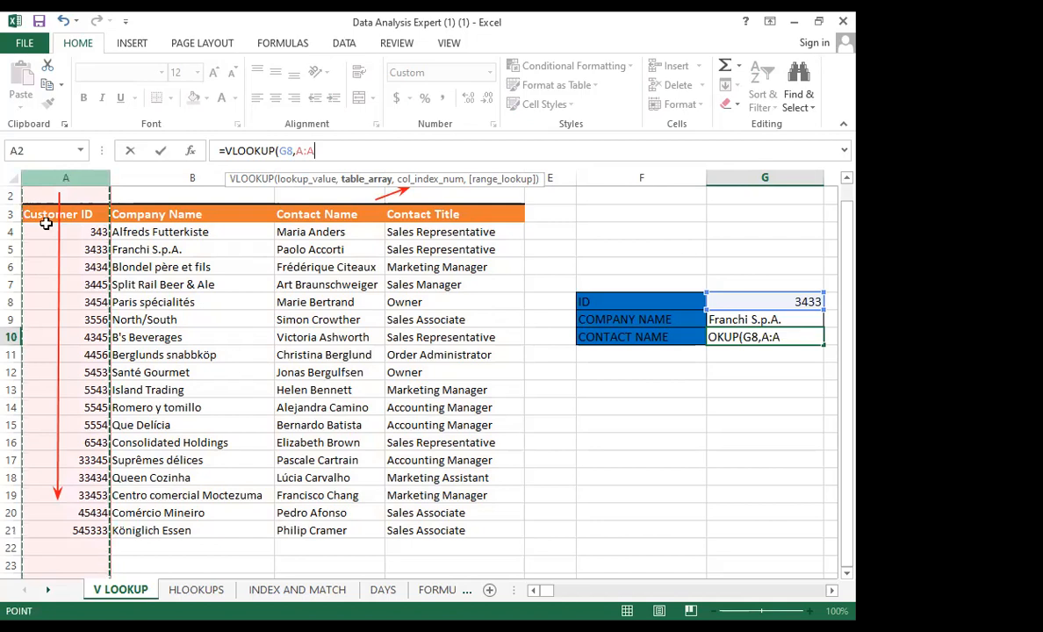
key(Escape)
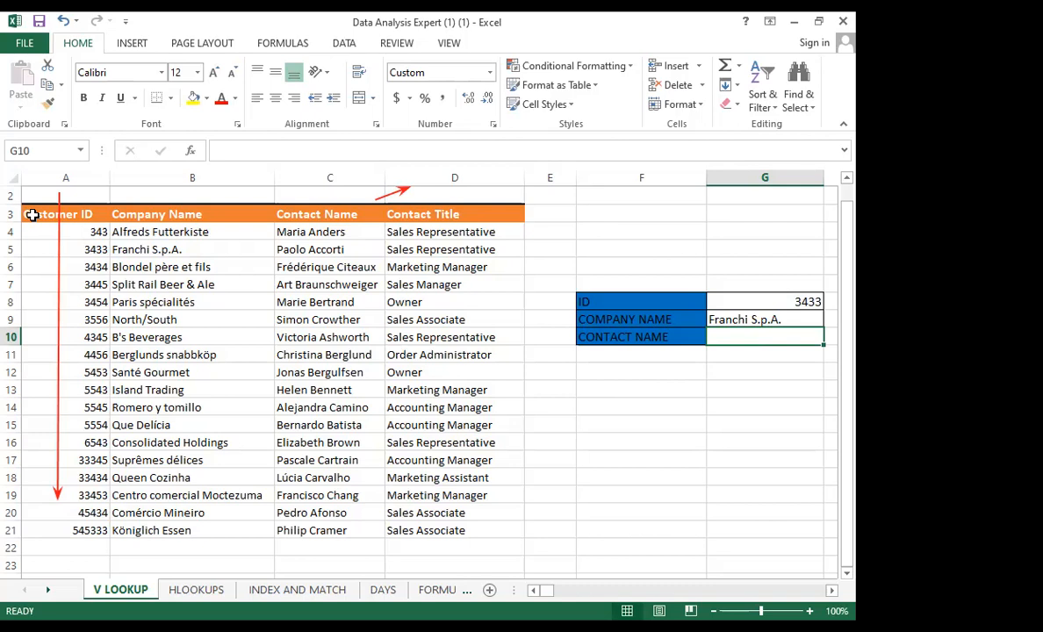
- Select the whole customer table A3:D21, headers included, to check the range it covers
click(33, 215)
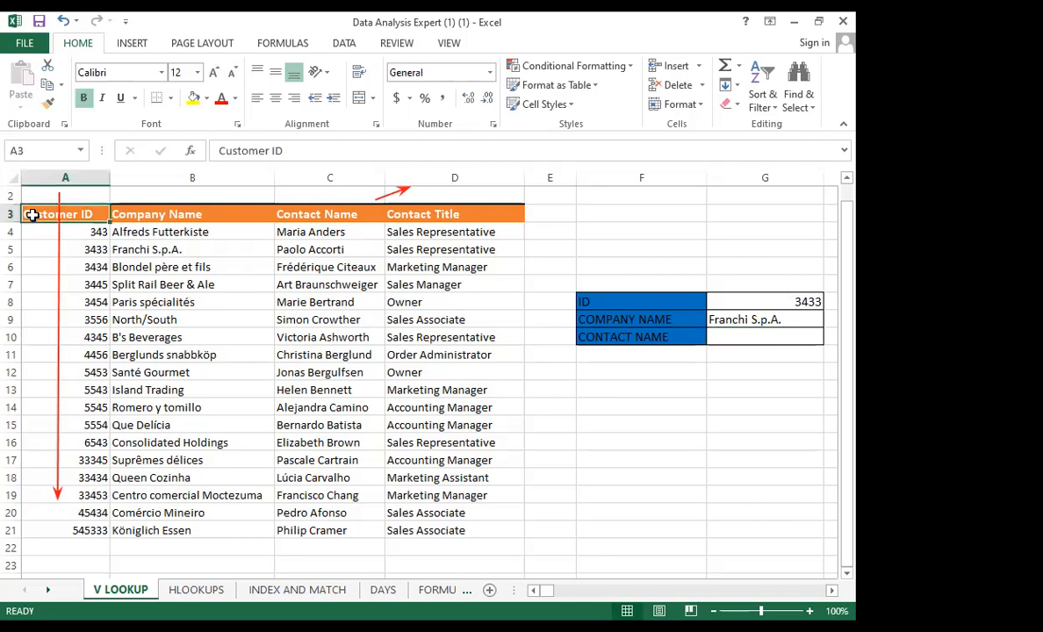
drag(33, 215, 99, 533)
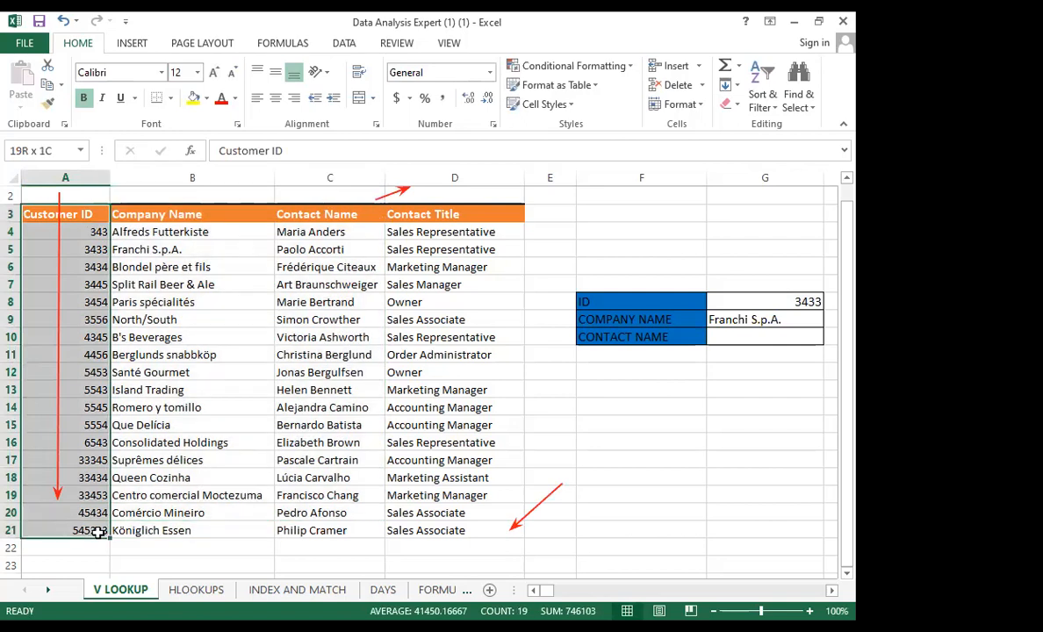
drag(98, 533, 440, 526)
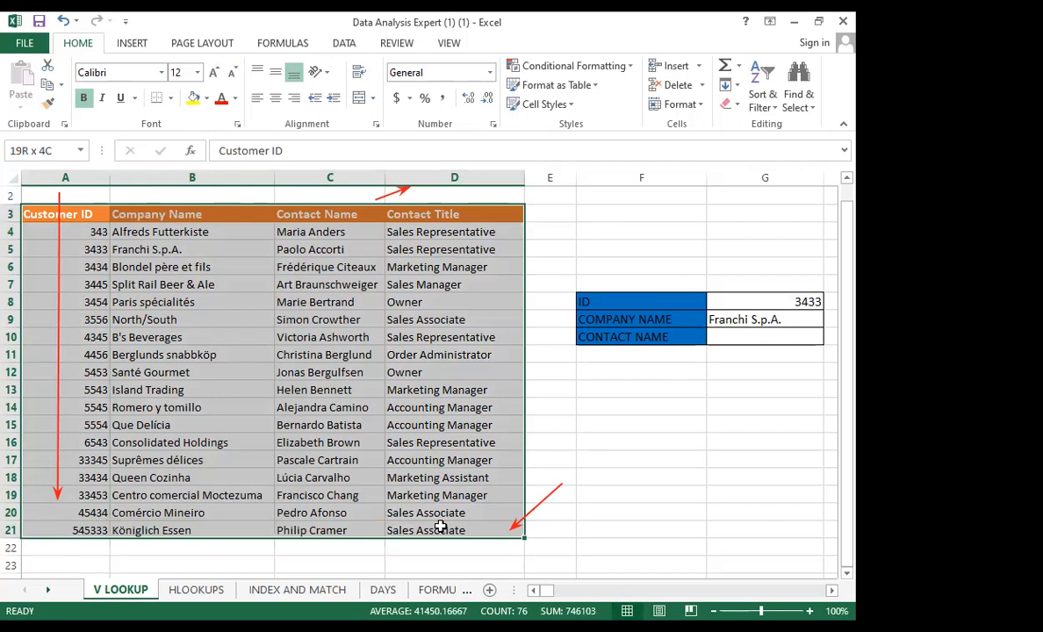
drag(441, 527, 440, 527)
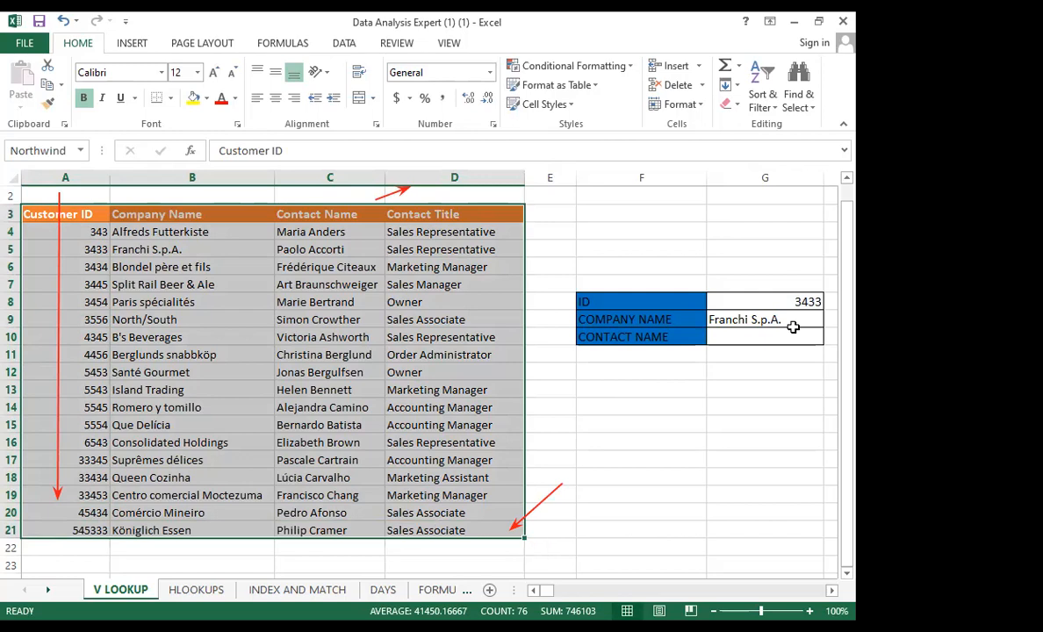
- Begin a VLOOKUP formula in the contact name result cell G10, using the ID in G8 as the lookup value
click(754, 336)
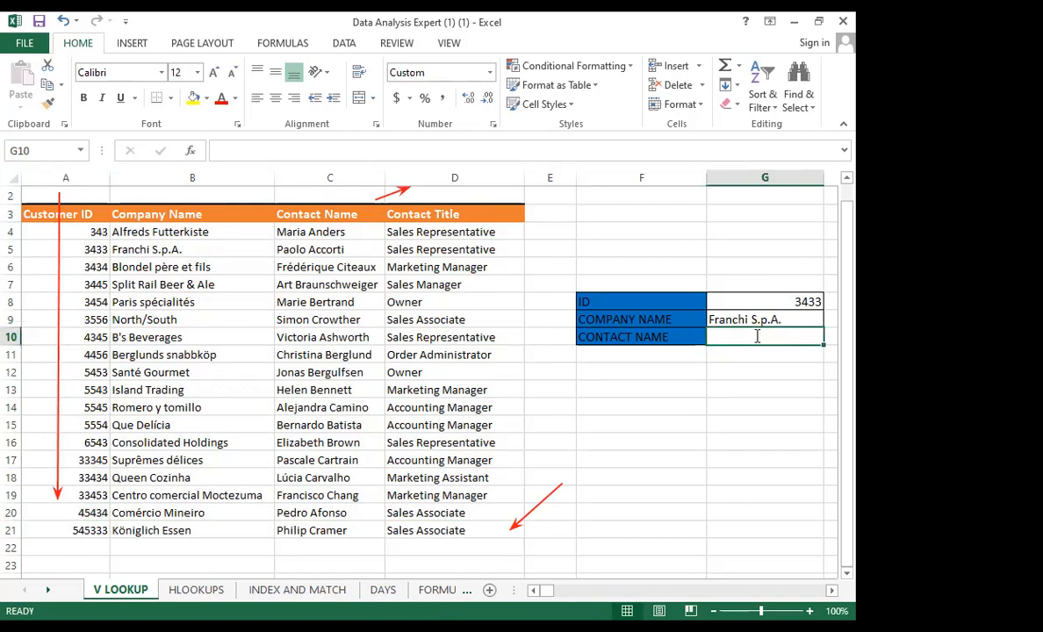
text(=)
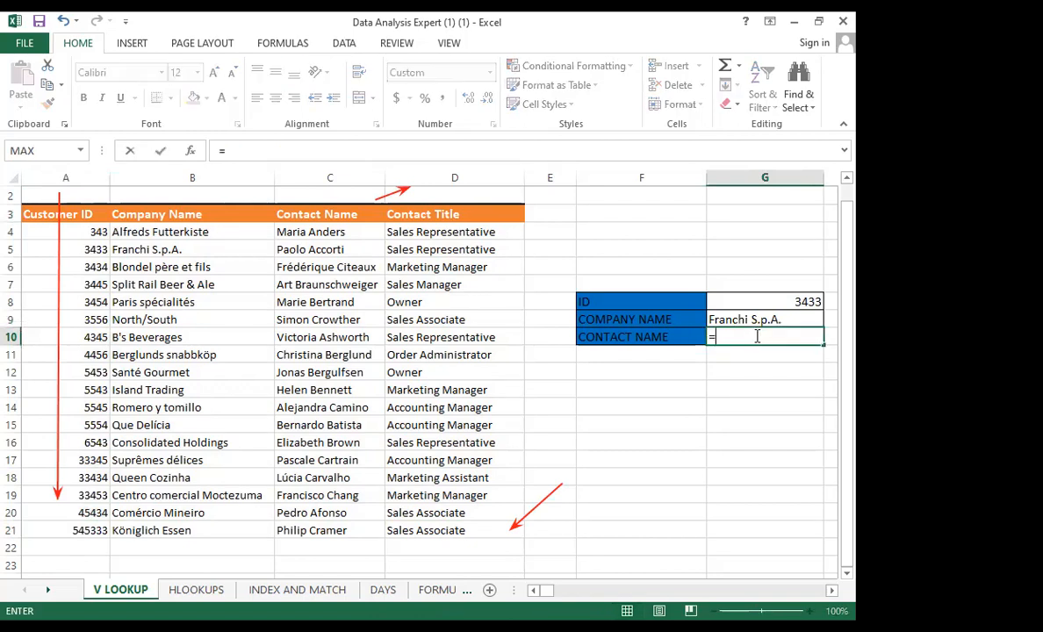
text(V)
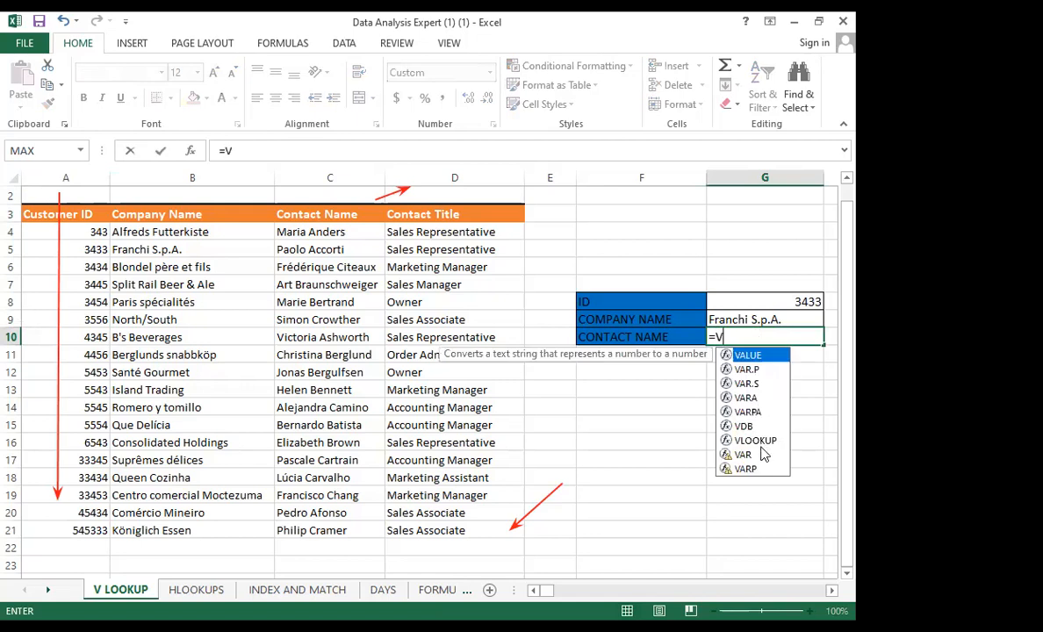
double_click(759, 439)
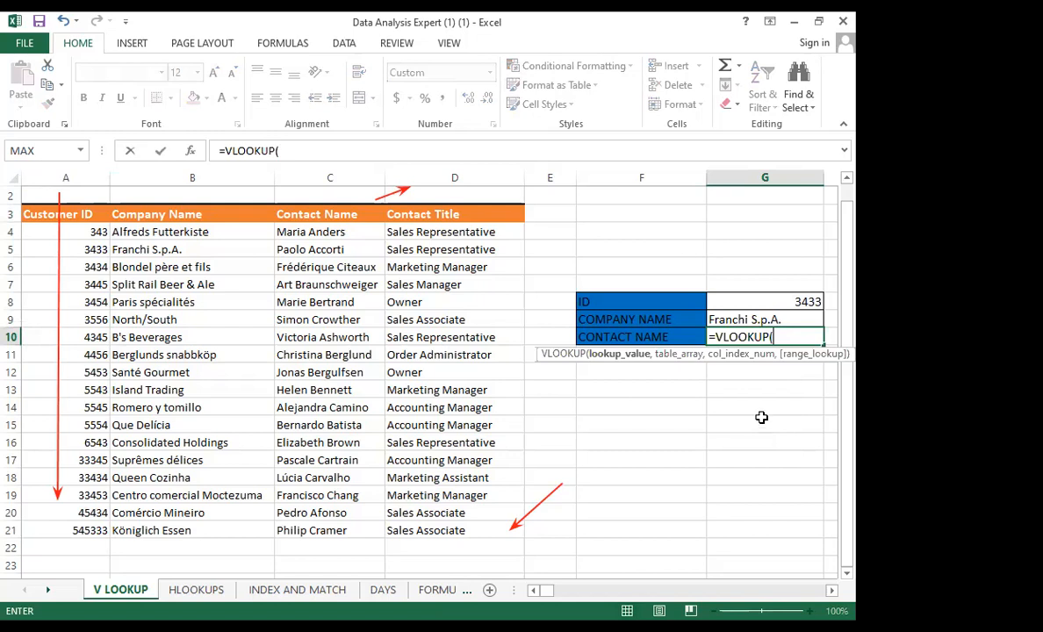
click(799, 302)
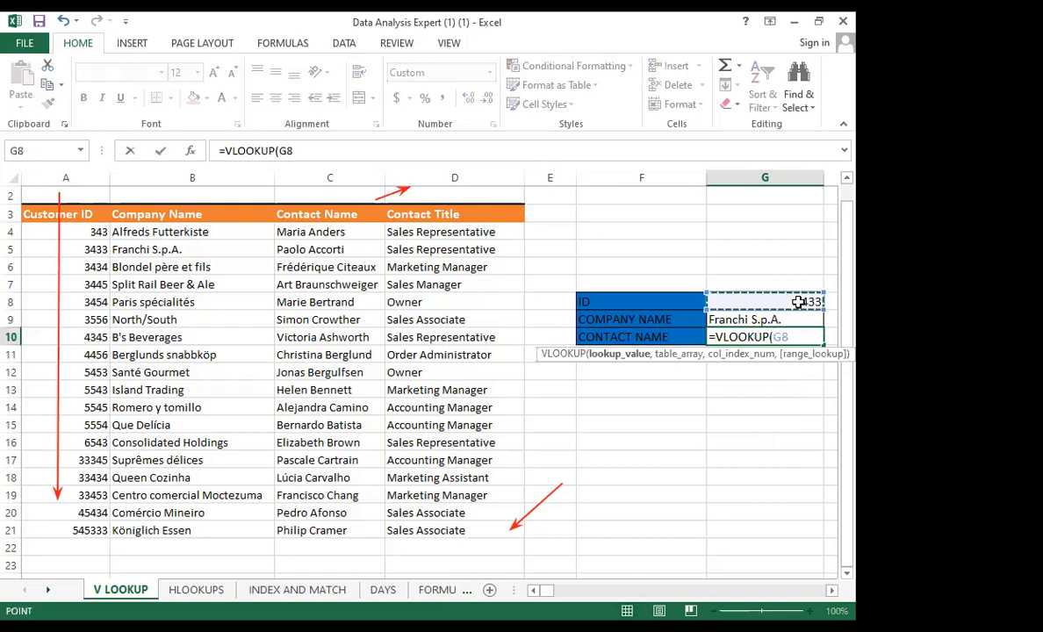
click(303, 146)
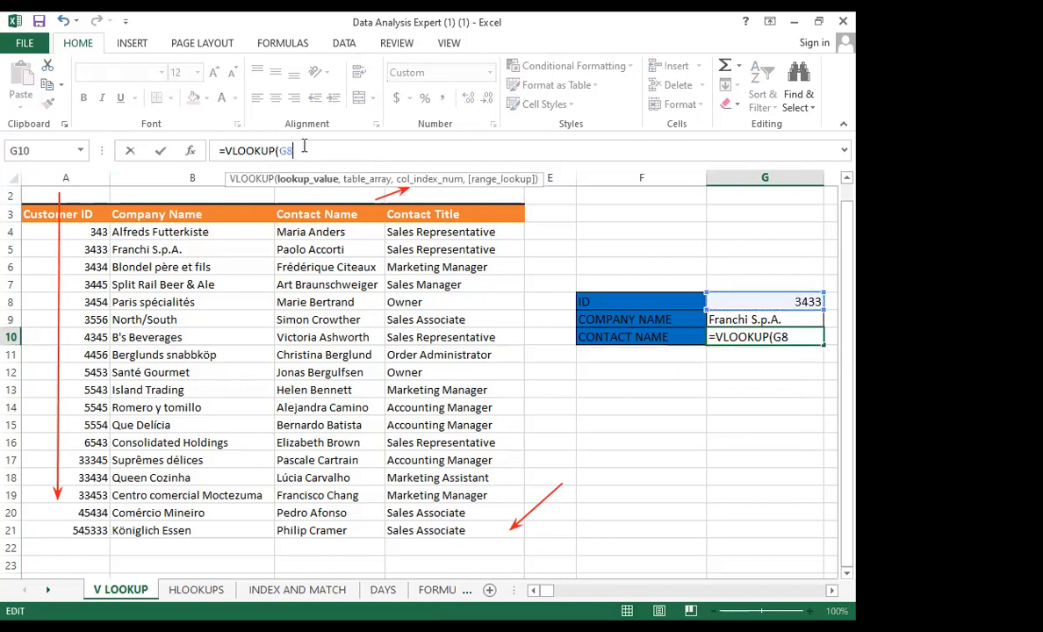
text(,)
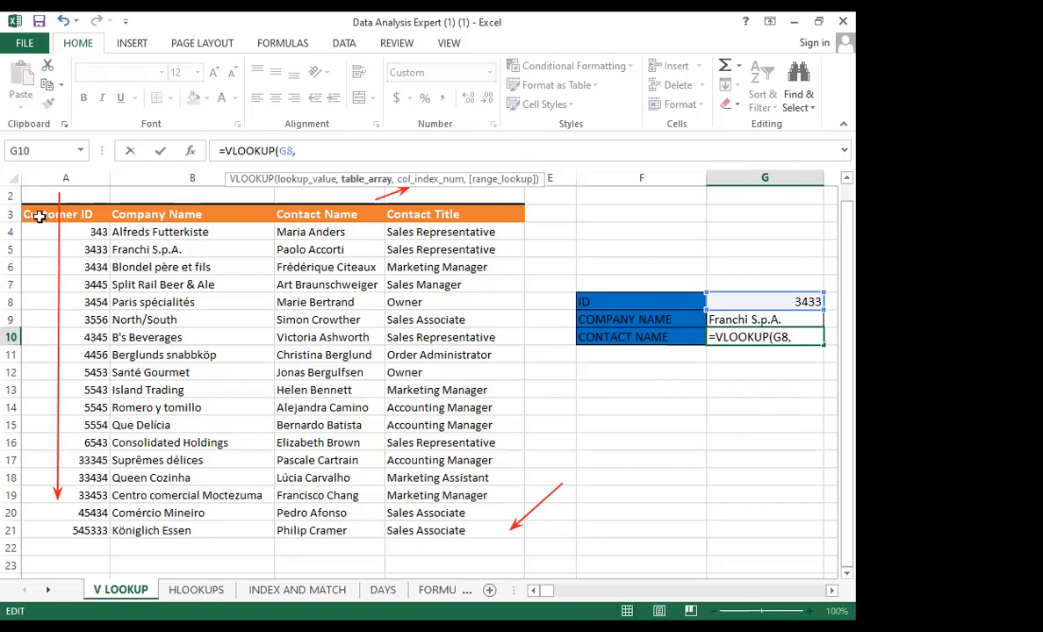
- Supply the customer table A3:D21, the Northwind named range, as the table array of the G10 formula
click(37, 216)
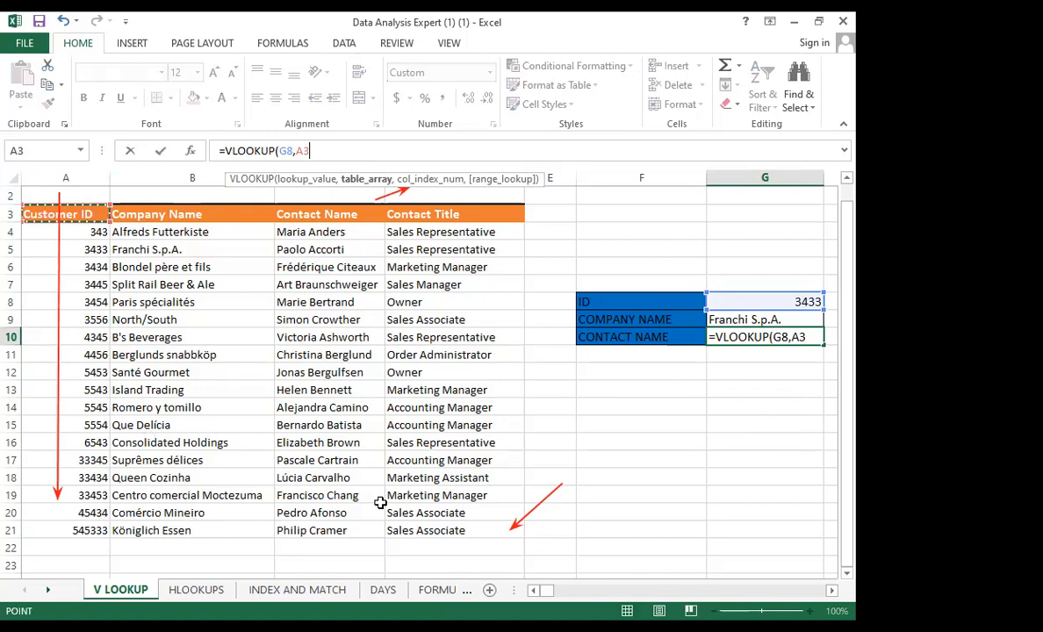
shift+click(458, 530)
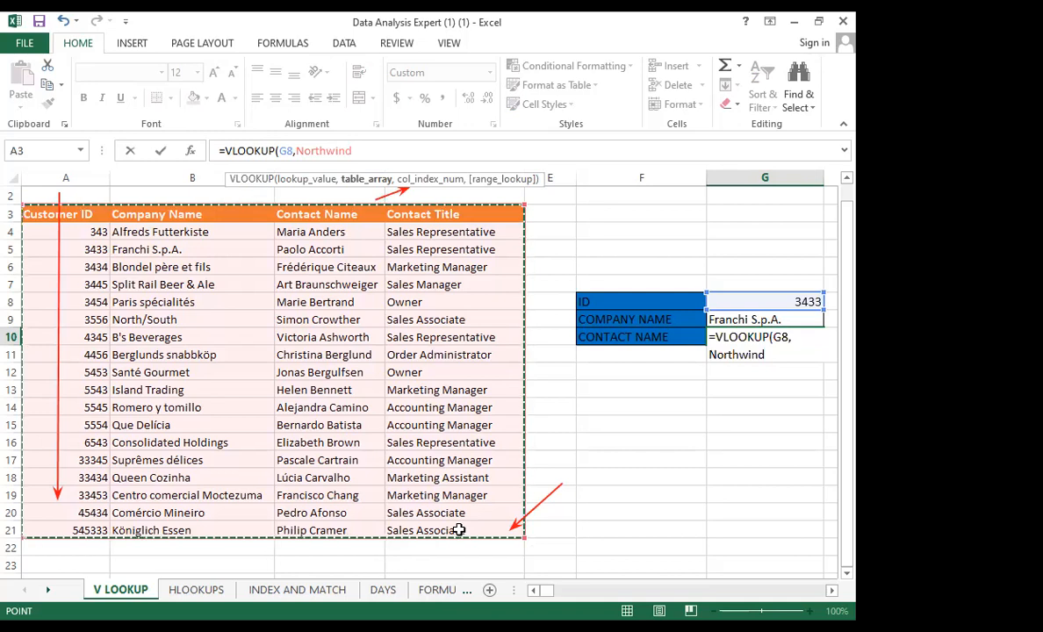
text(,)
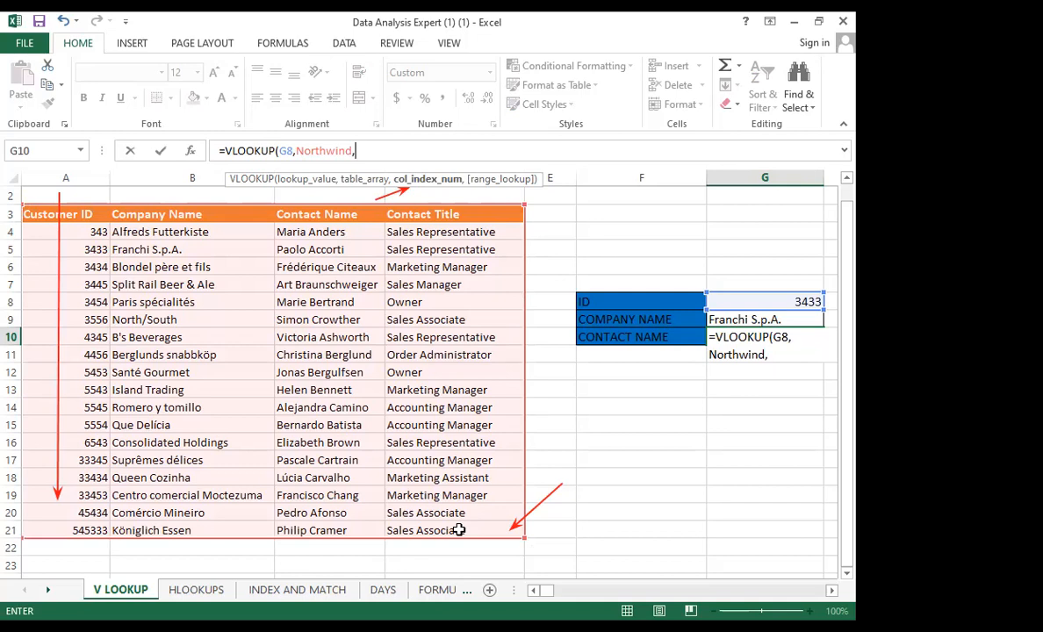
- Complete the G10 formula with column index 3 and 0 for an exact match
text(3)
text(,)
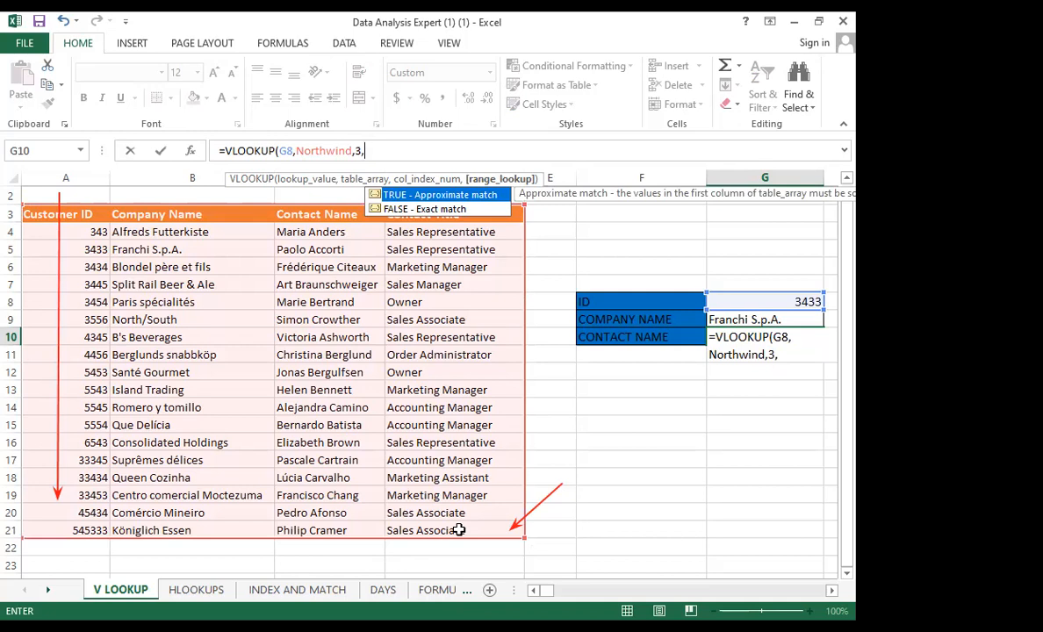
text(0)
key(Return)
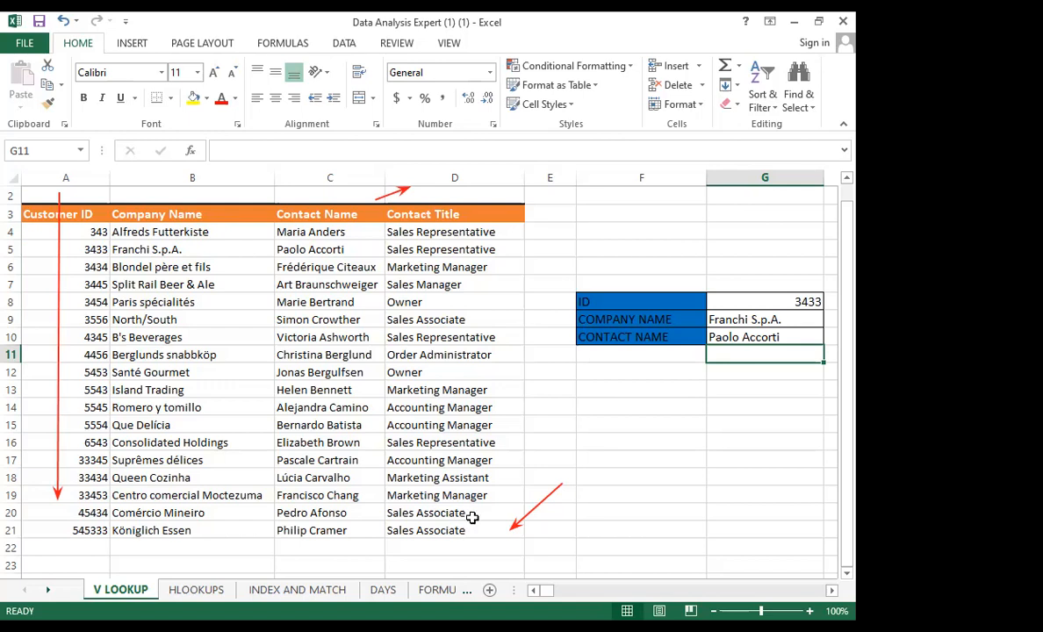
- Review the ID in G8 and the VLOOKUP formulas in G9 and G10
click(776, 302)
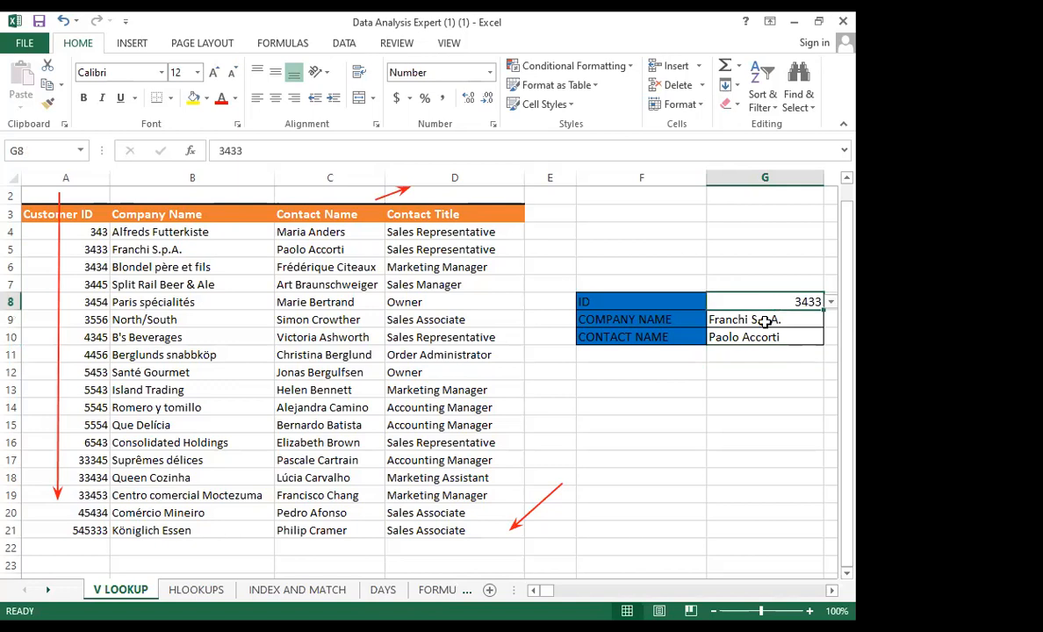
click(764, 321)
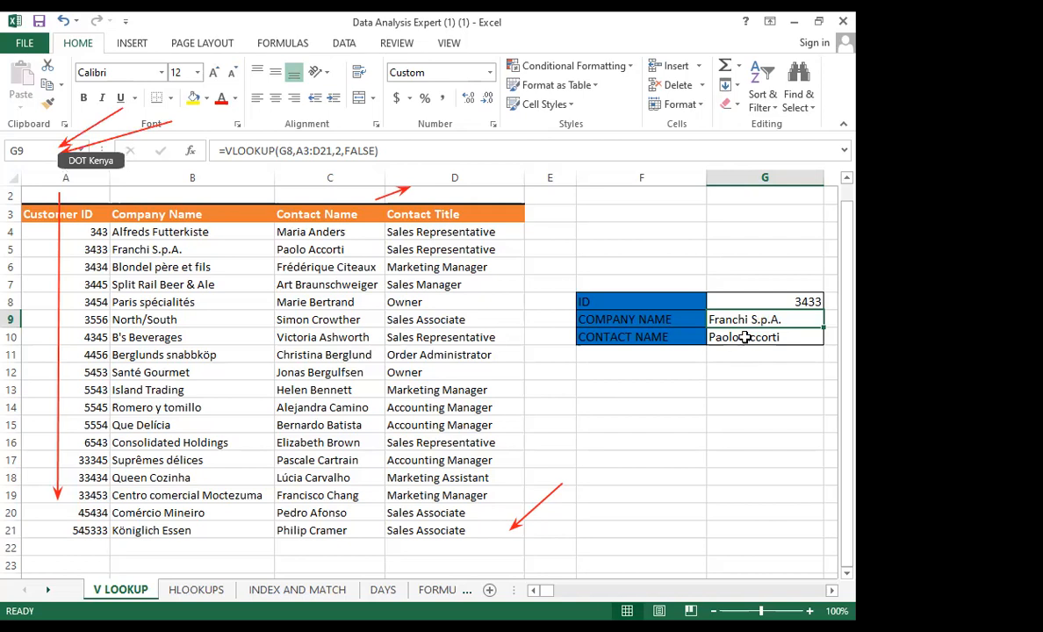
click(745, 337)
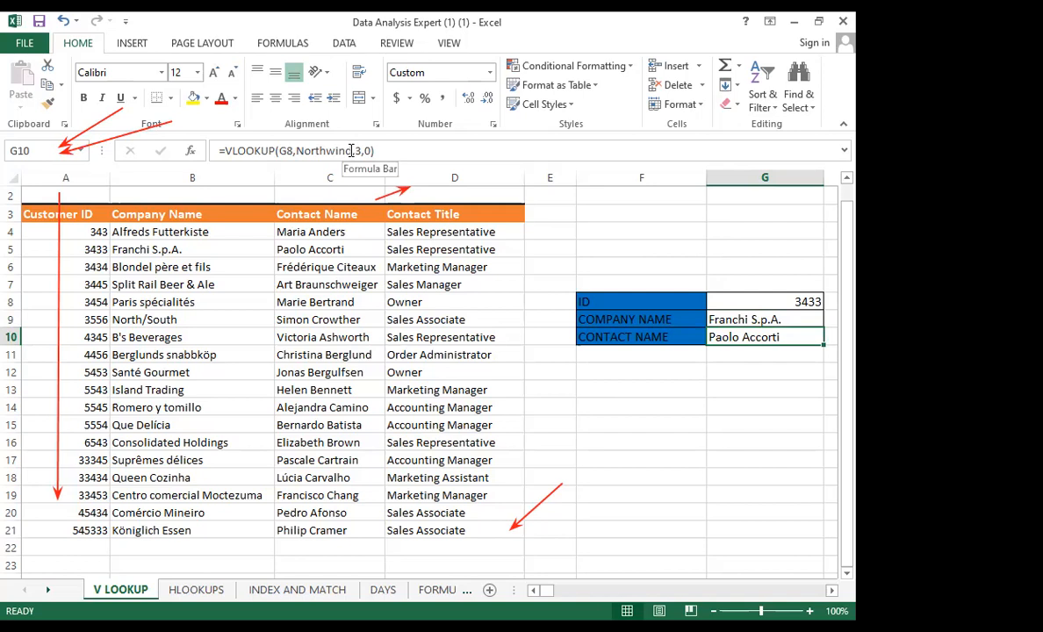
- Try to replace the Northwind table array in the G10 formula with a cell range selected from A3
double_click(350, 150)
key(BackSpace)
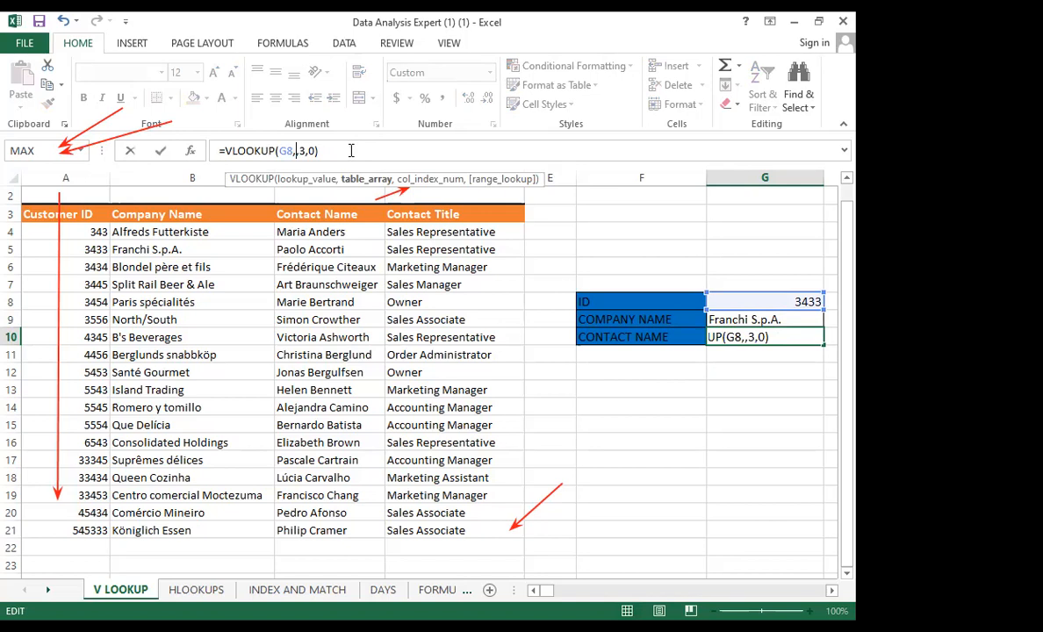
click(68, 215)
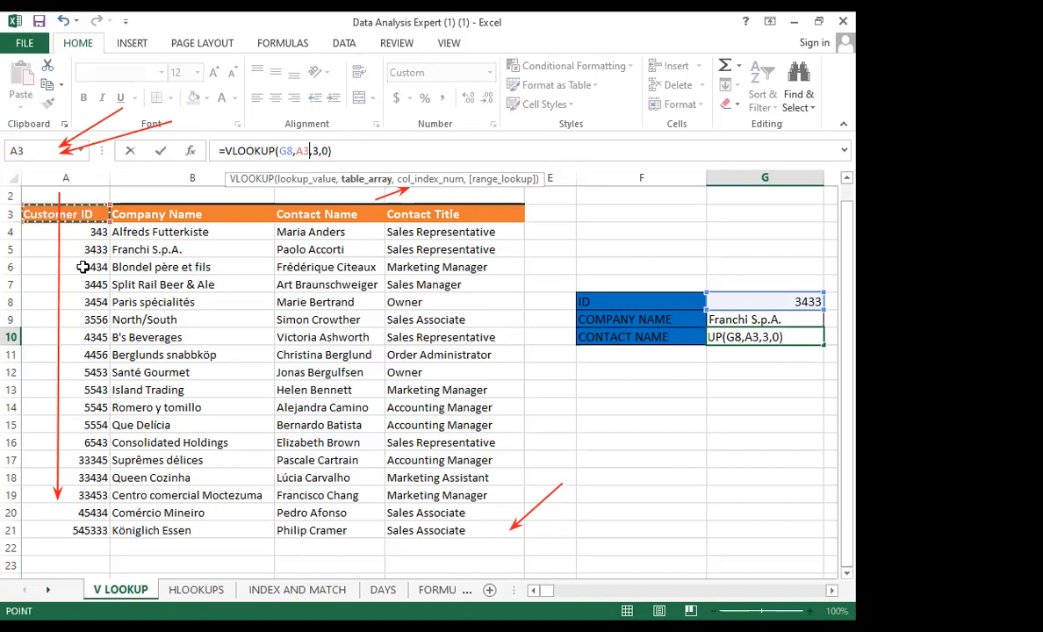
shift+click(105, 354)
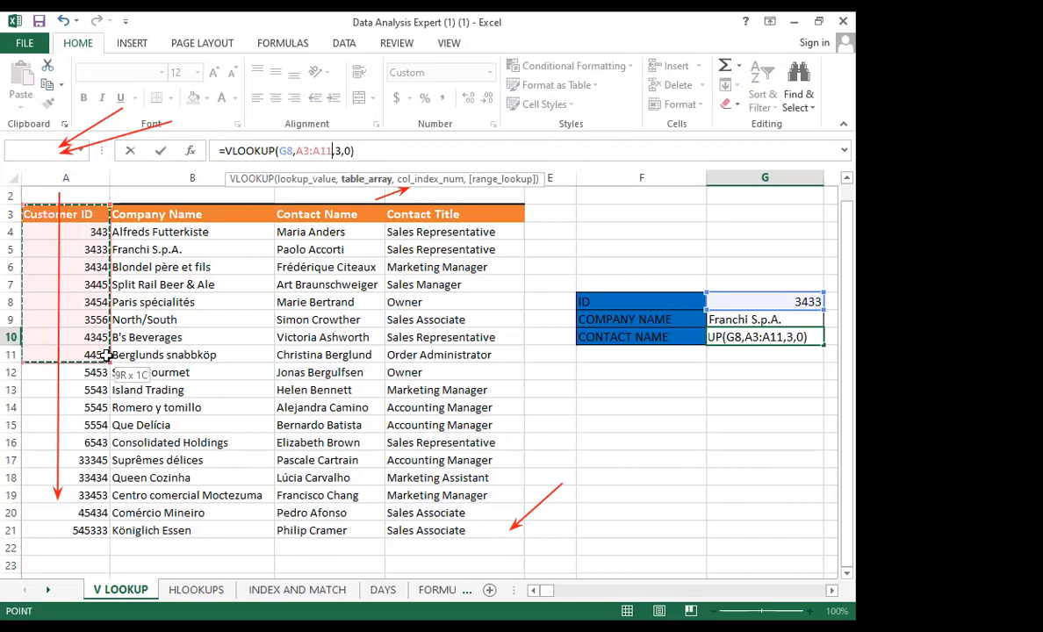
drag(143, 465, 166, 517)
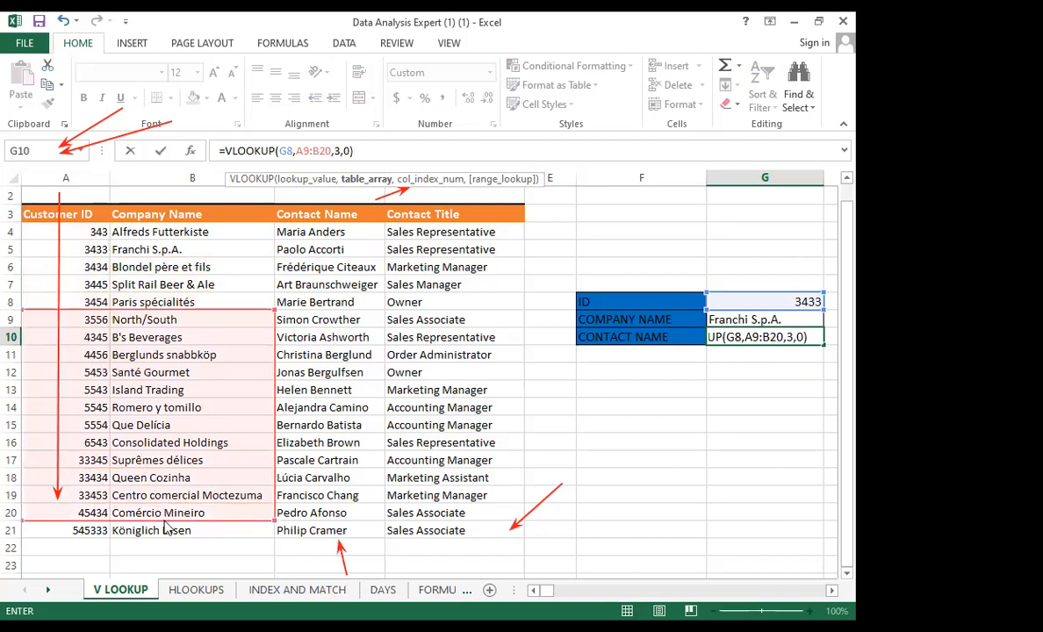
drag(167, 521, 170, 524)
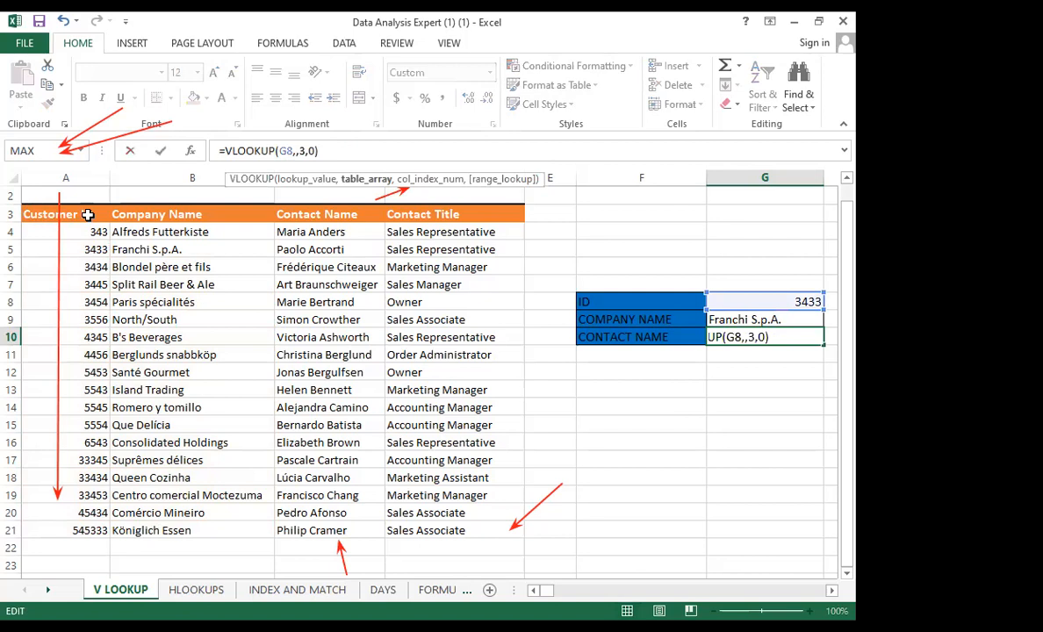
click(88, 214)
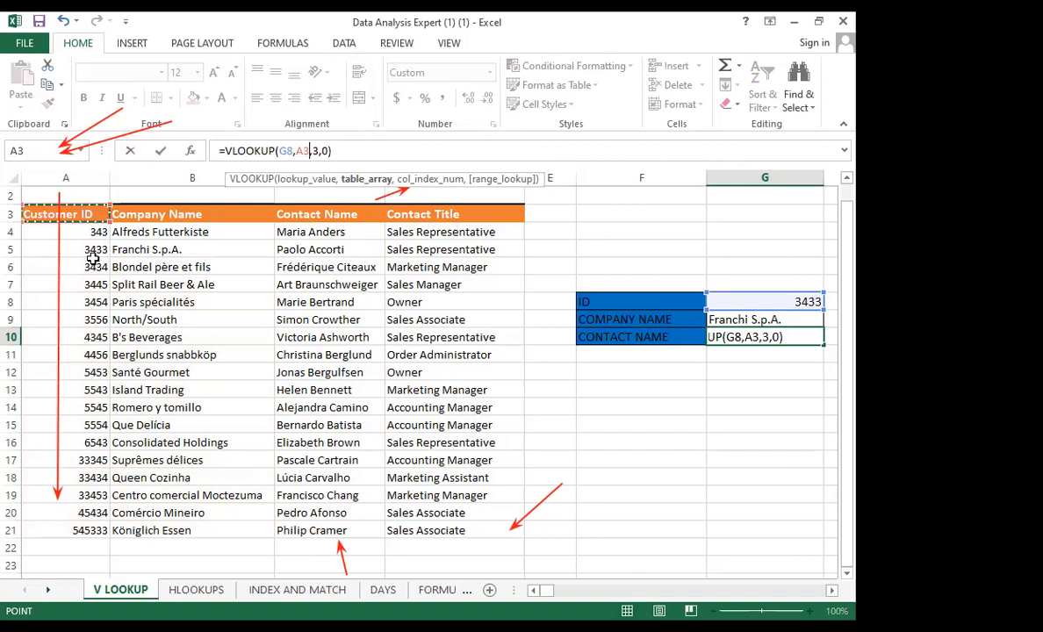
drag(93, 259, 99, 344)
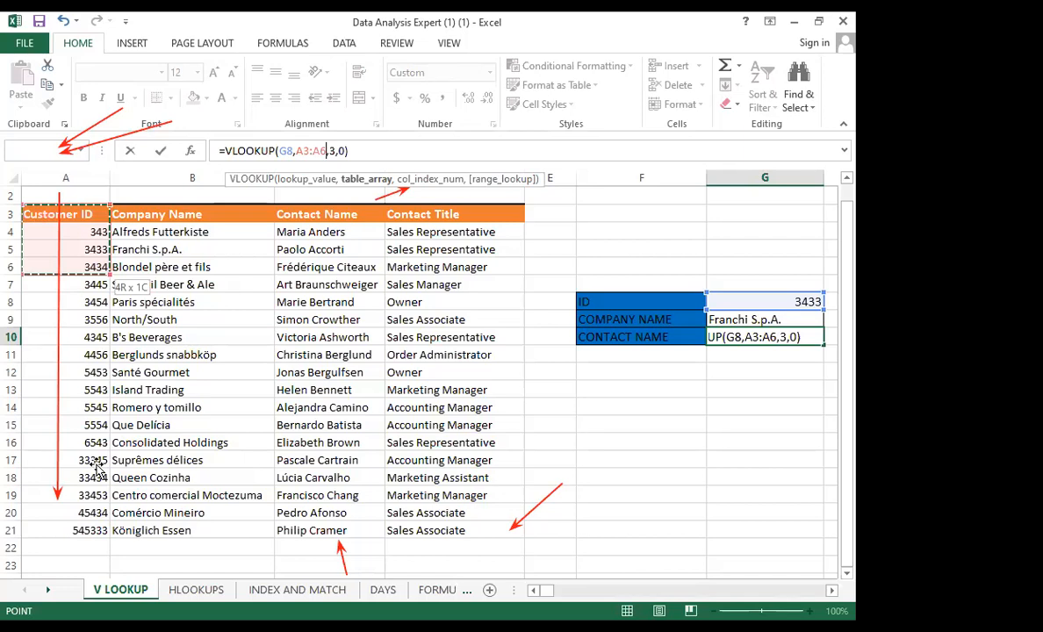
drag(88, 425, 99, 468)
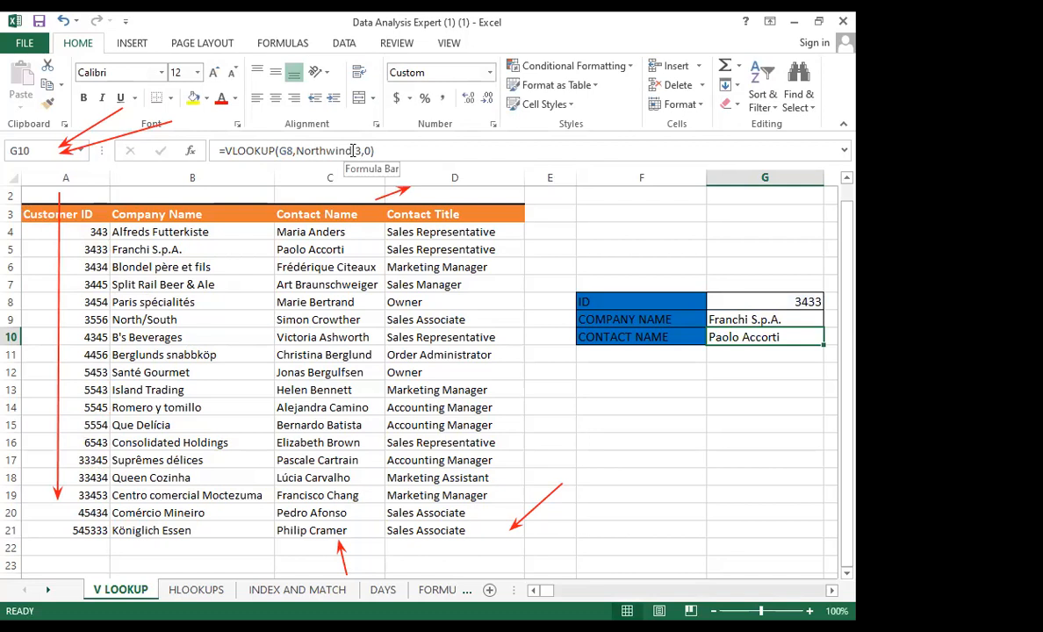
- Replace the Northwind table array in the G10 VLOOKUP formula with the range A3:C21
double_click(352, 150)
key(BackSpace)
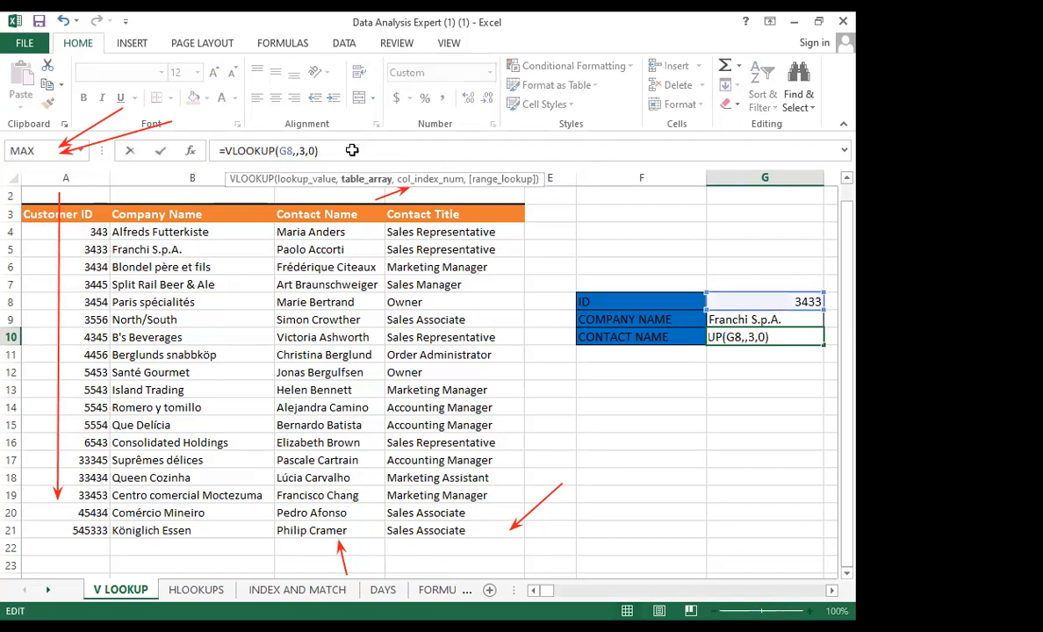
click(79, 200)
click(69, 213)
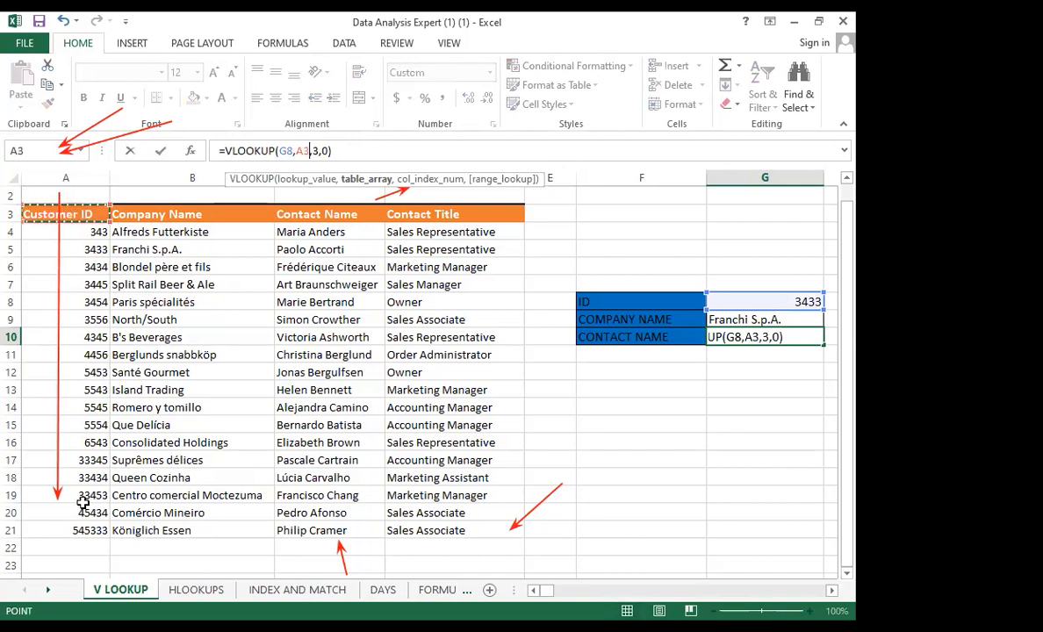
drag(101, 532, 179, 525)
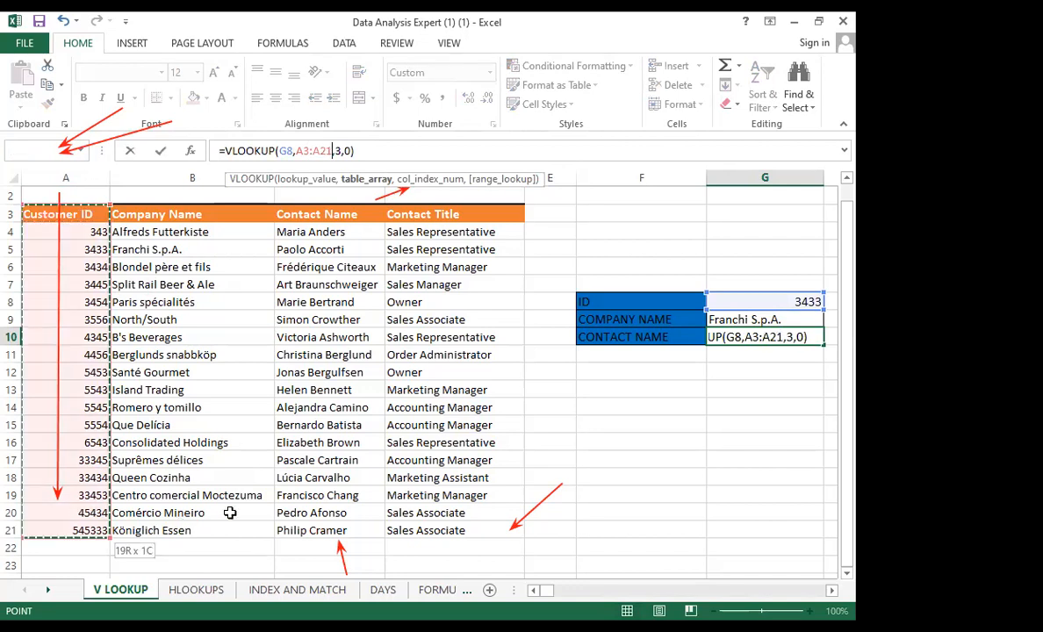
drag(266, 512, 317, 509)
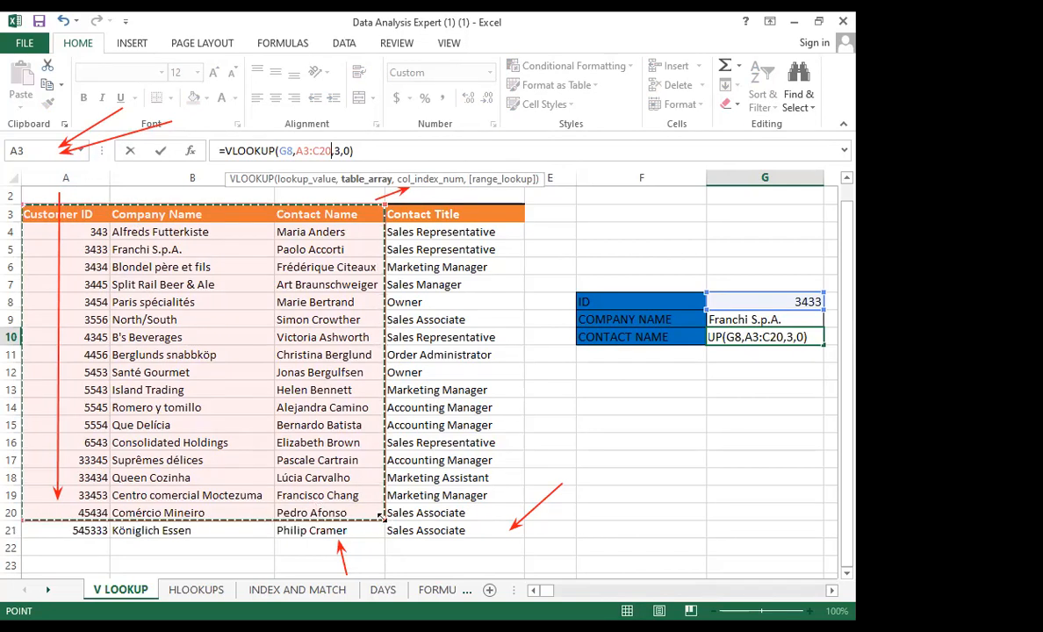
drag(382, 517, 383, 536)
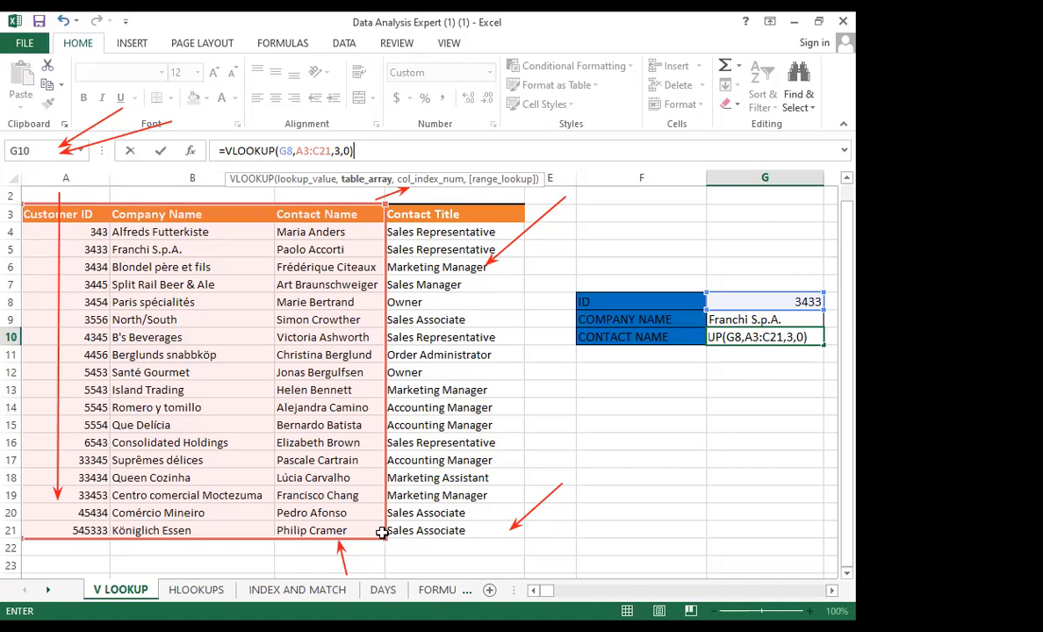
key(Return)
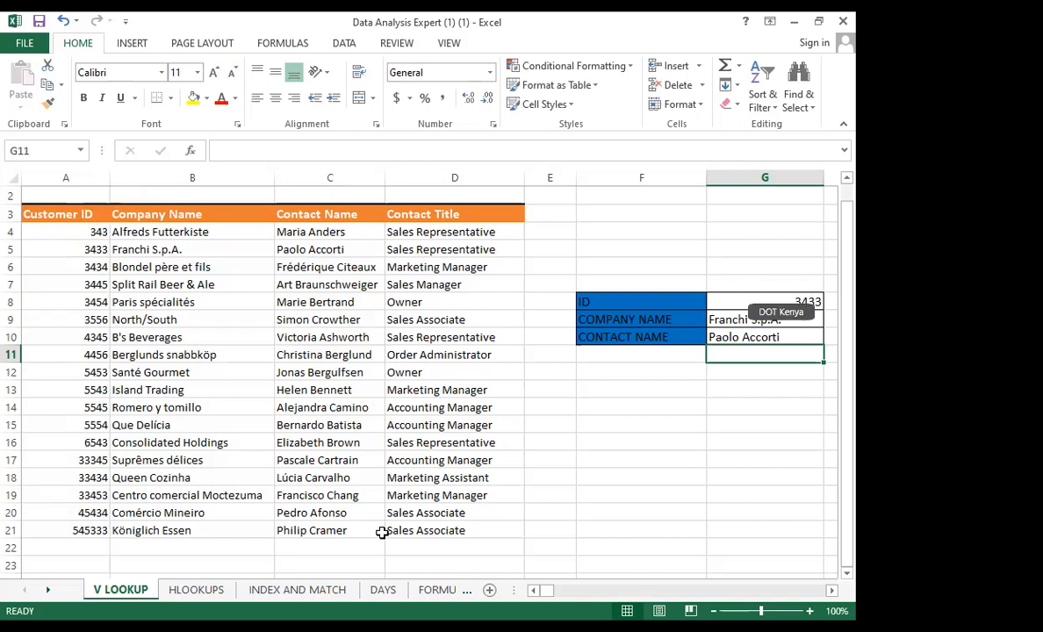
- Switch the ID in G8 from its dropdown list to the one for Berglunds snabbköp, and then to the one for Romero y tomillo
click(748, 285)
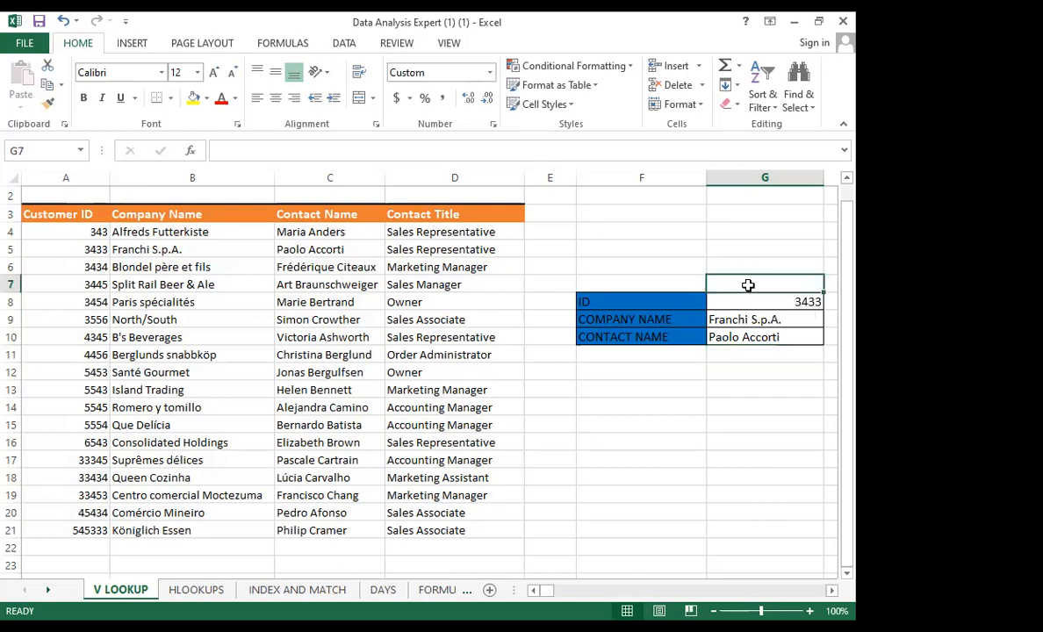
click(739, 302)
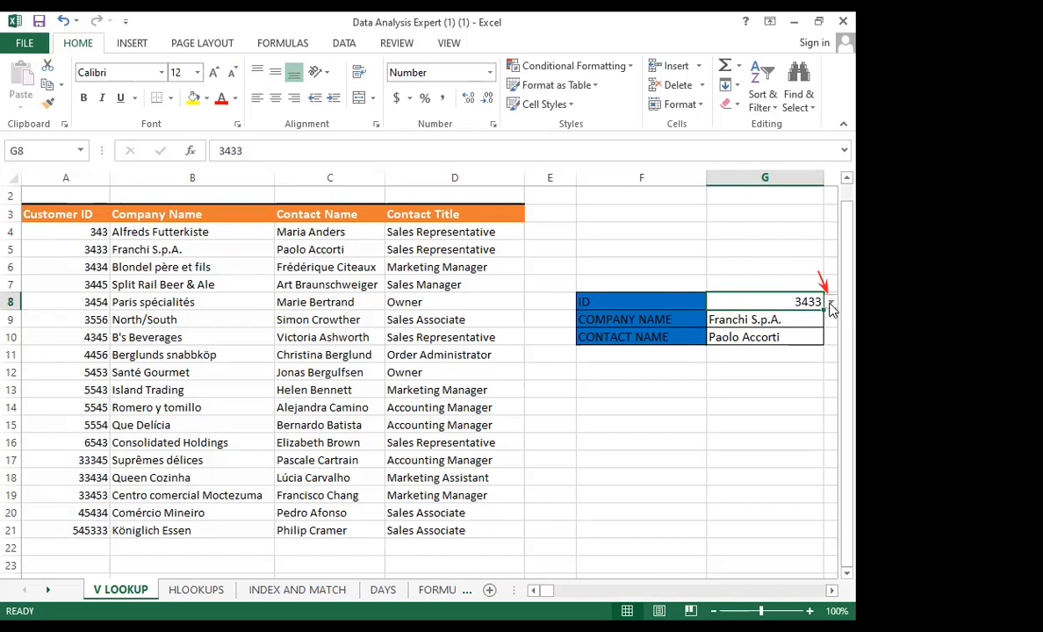
click(830, 303)
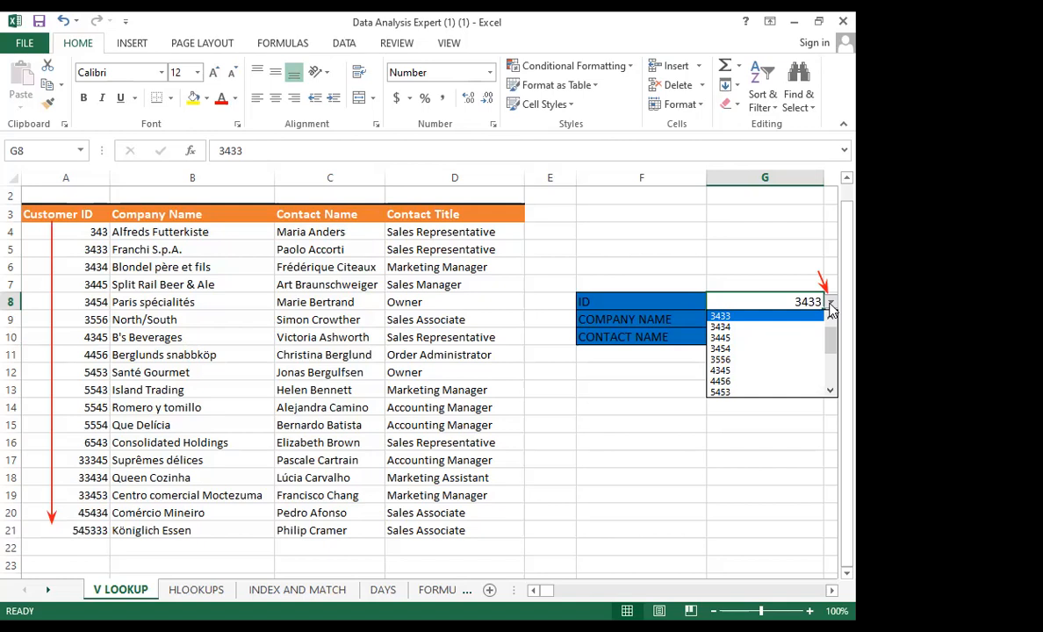
click(722, 381)
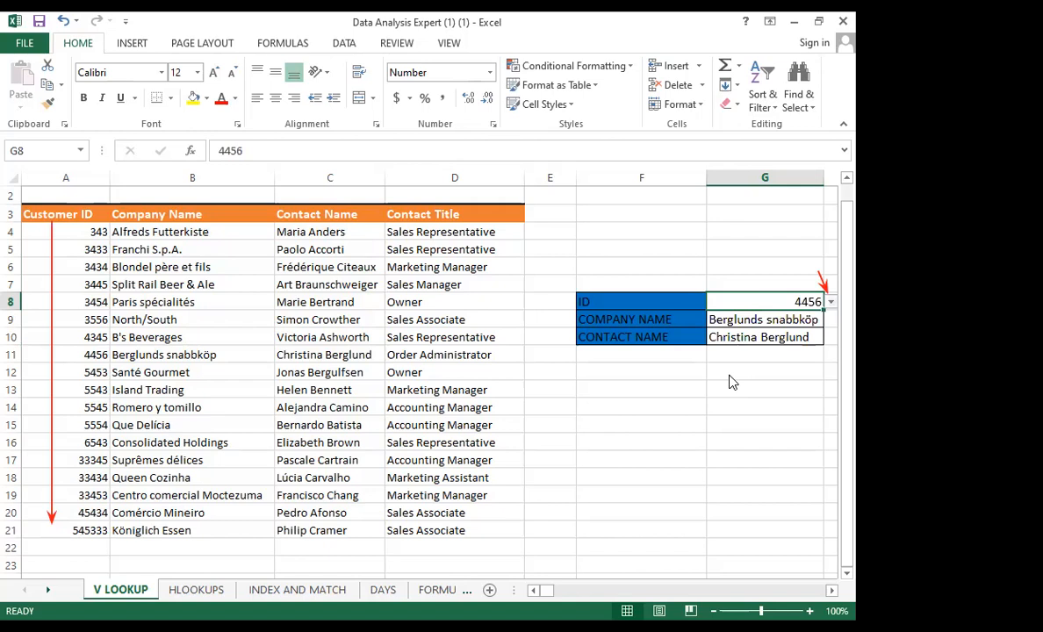
click(829, 304)
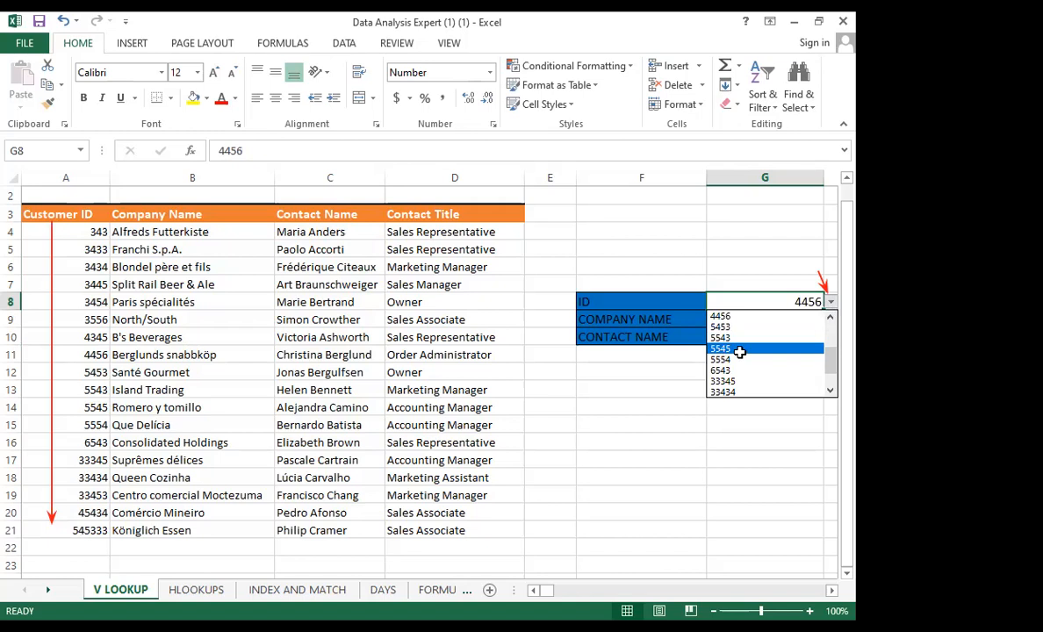
click(815, 349)
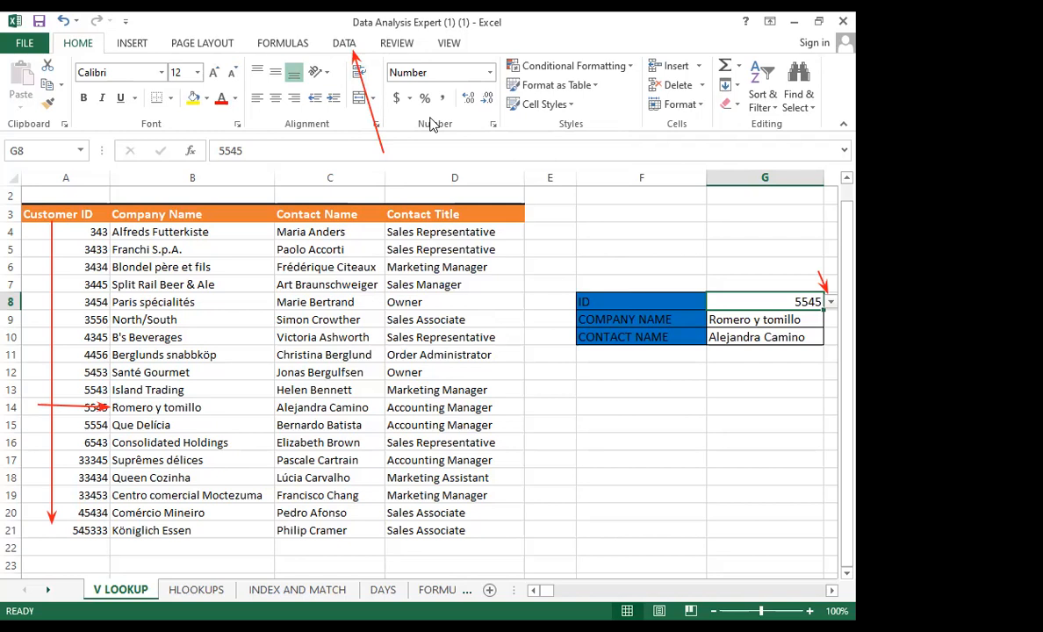
- Start a data validation rule for the empty cells F4:F5 with List as the allowed type
click(584, 417)
click(343, 45)
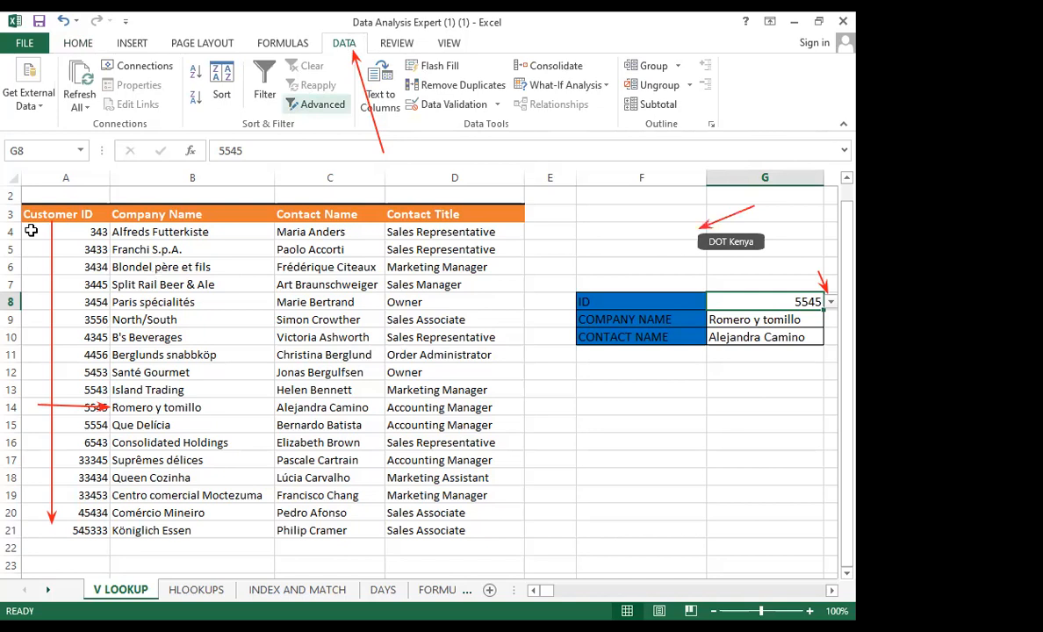
click(647, 235)
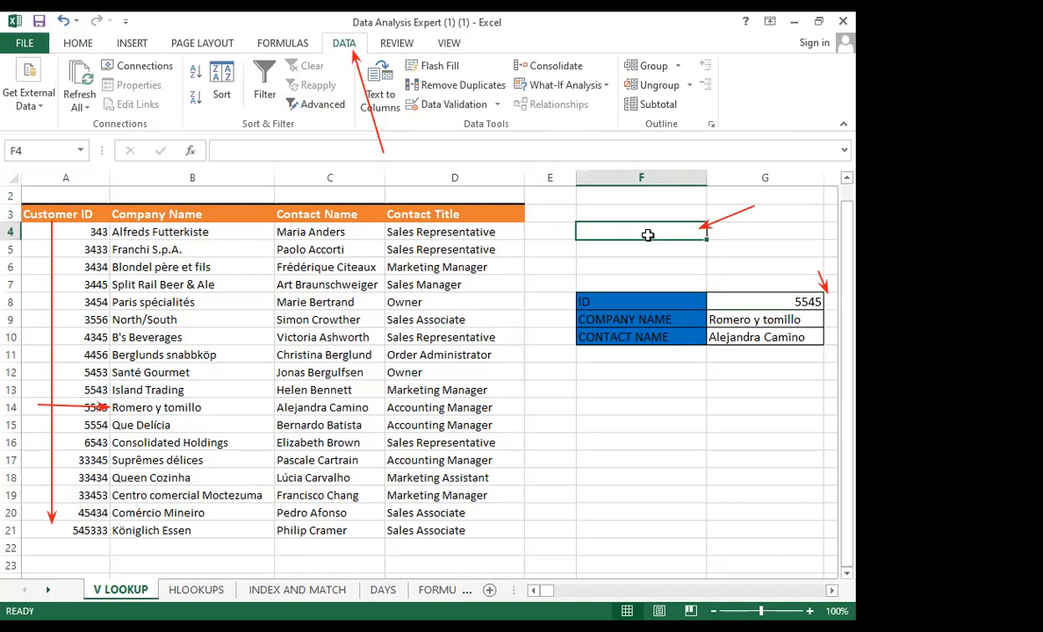
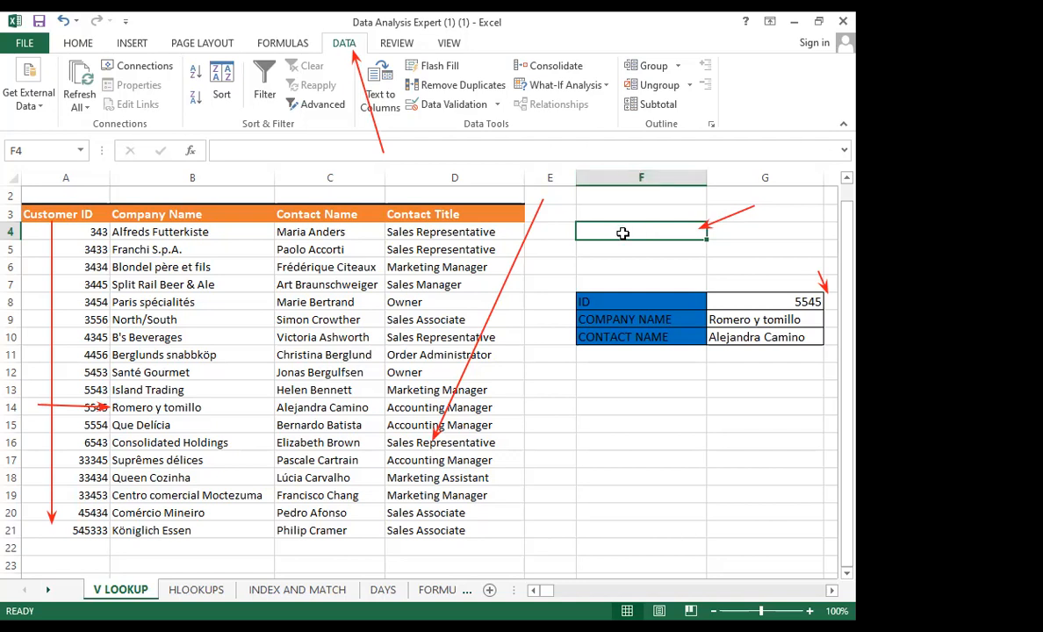
drag(622, 240, 622, 242)
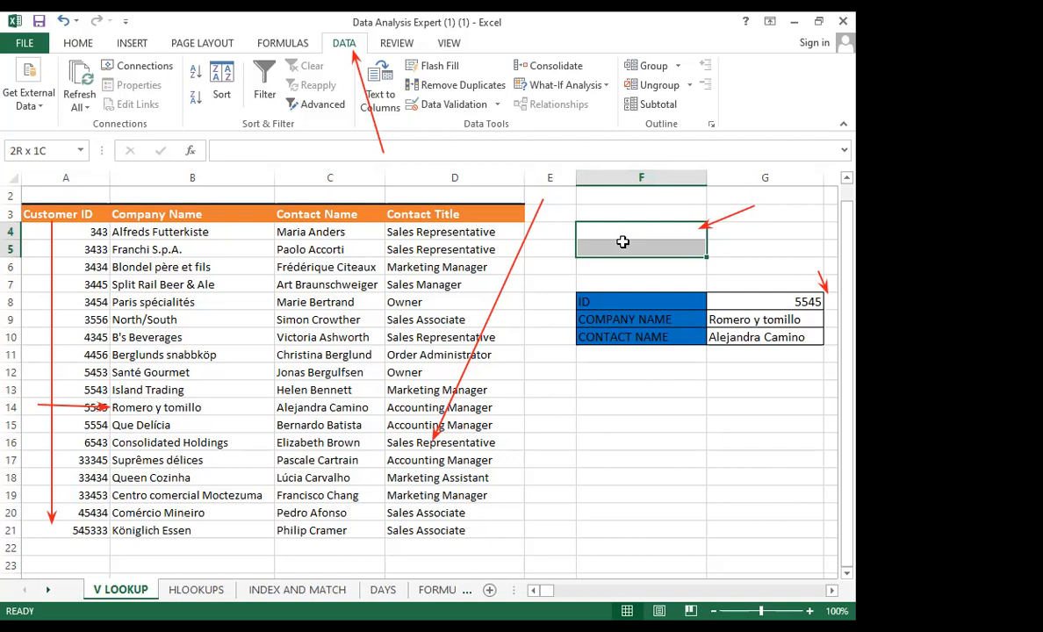
drag(623, 243, 622, 242)
click(498, 104)
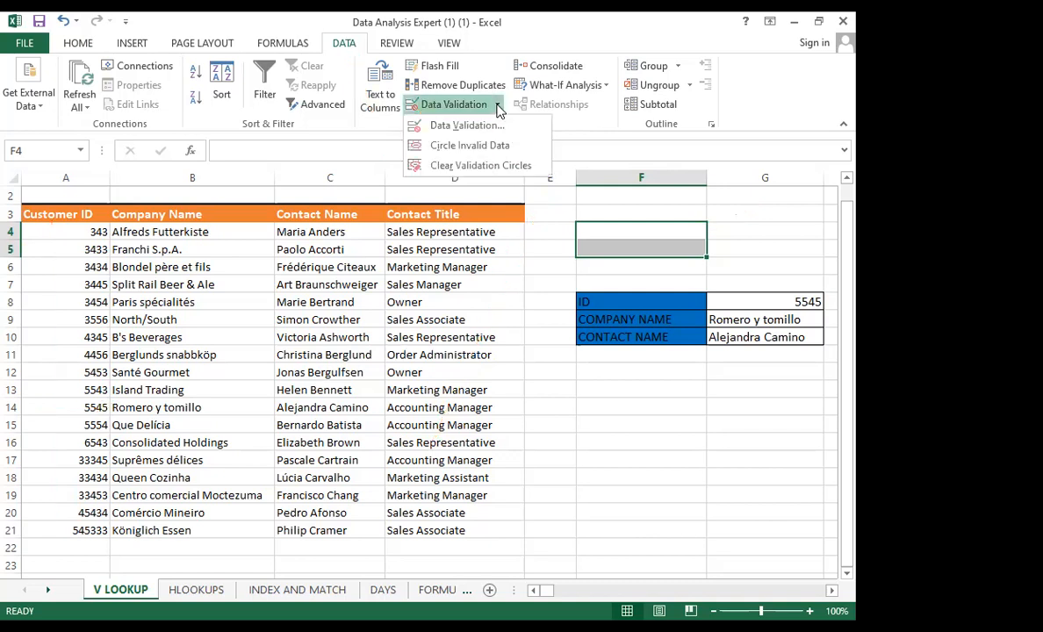
click(463, 127)
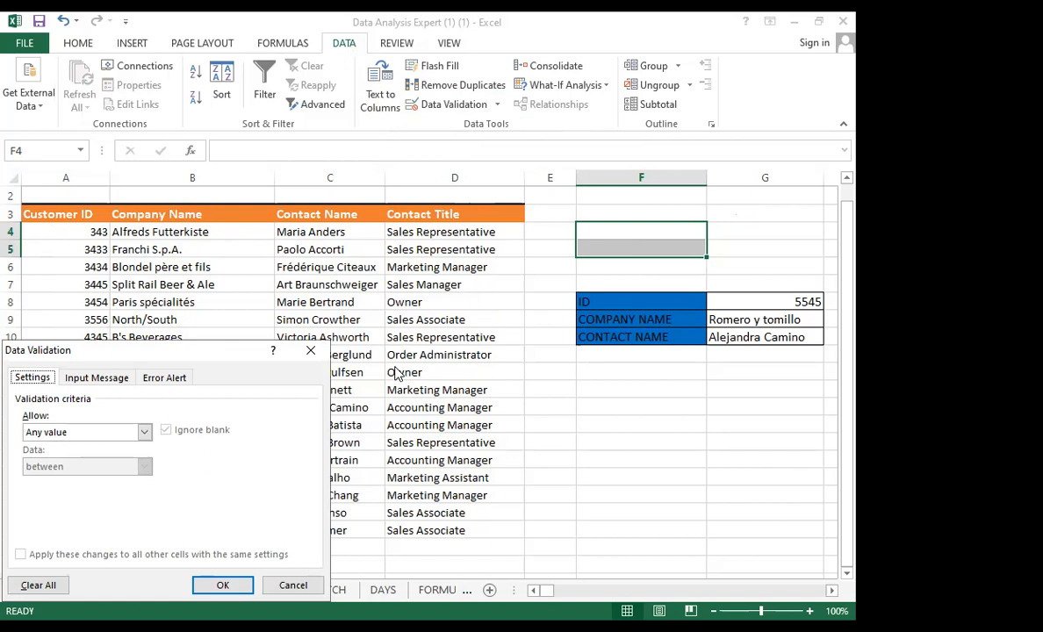
click(144, 433)
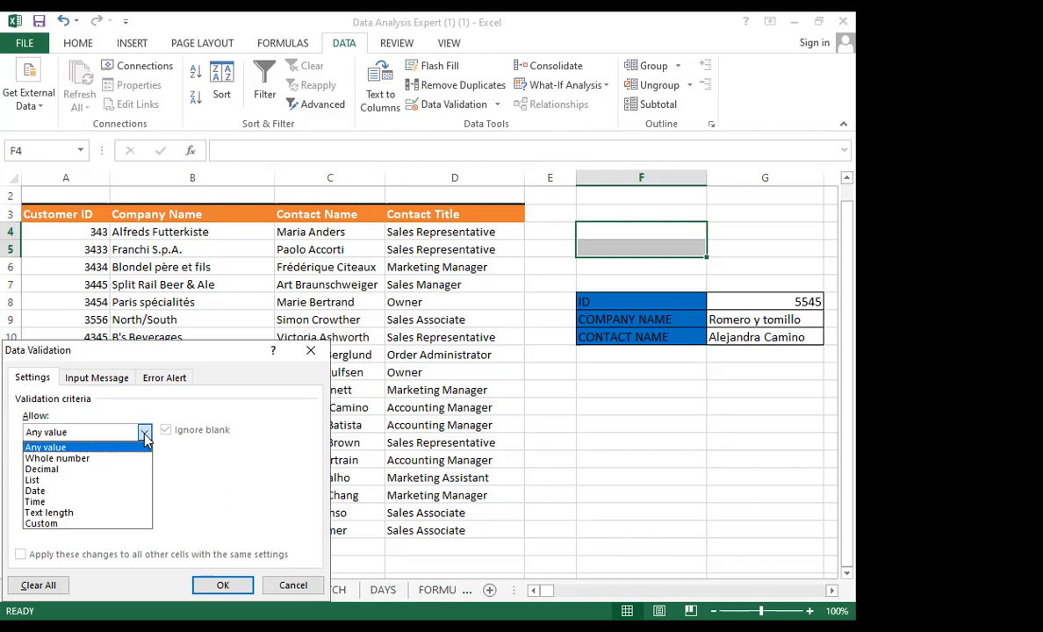
click(68, 481)
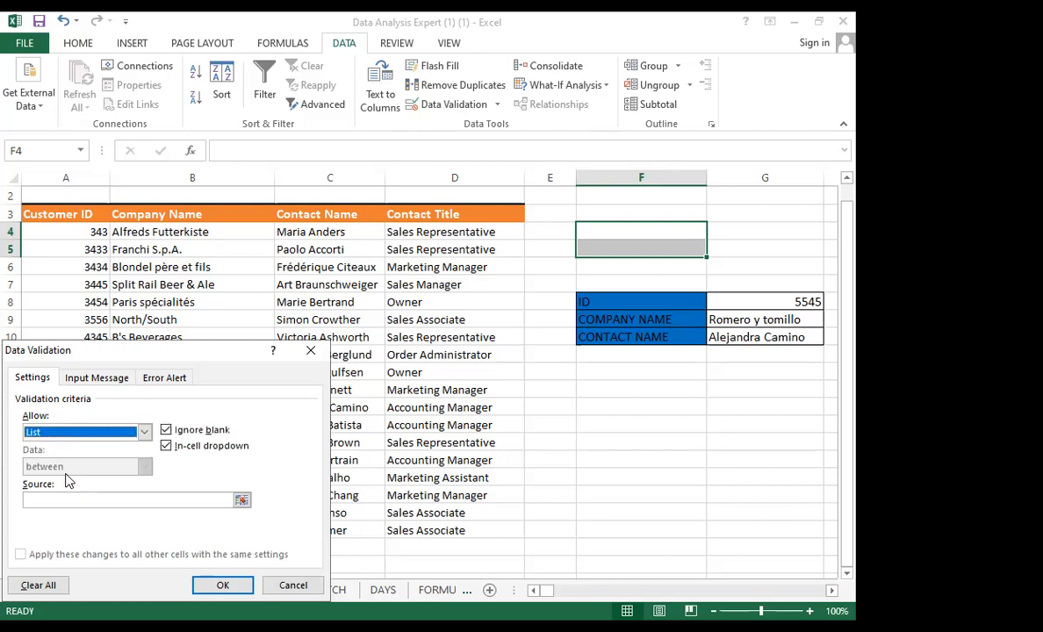
click(123, 432)
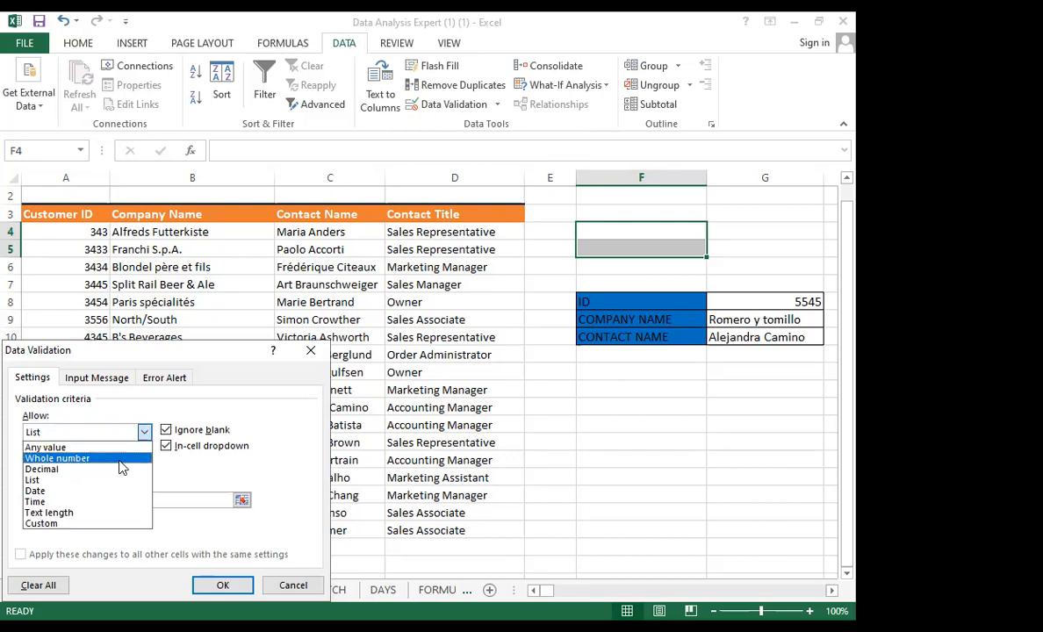
click(130, 433)
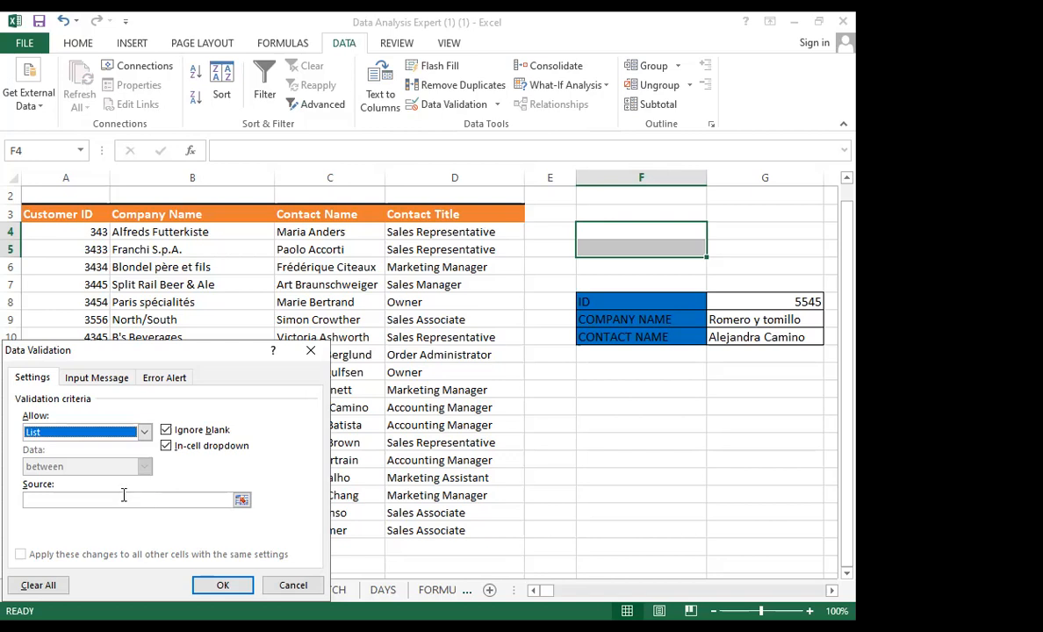
- Enter "Good, Bad, Exellent" as the source of the validation list and apply the rule
click(110, 499)
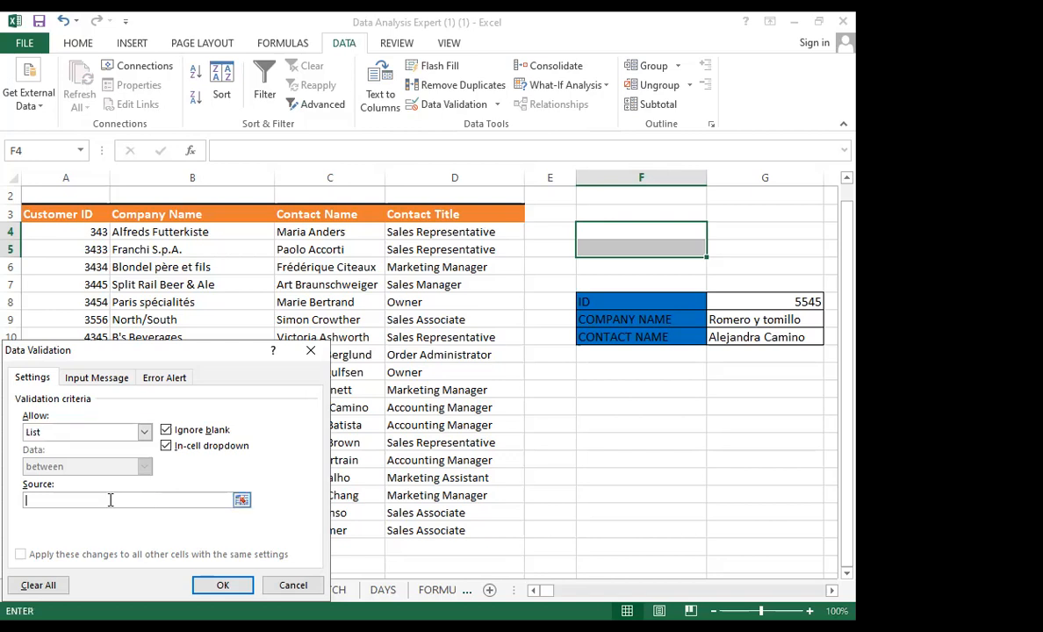
text(Go)
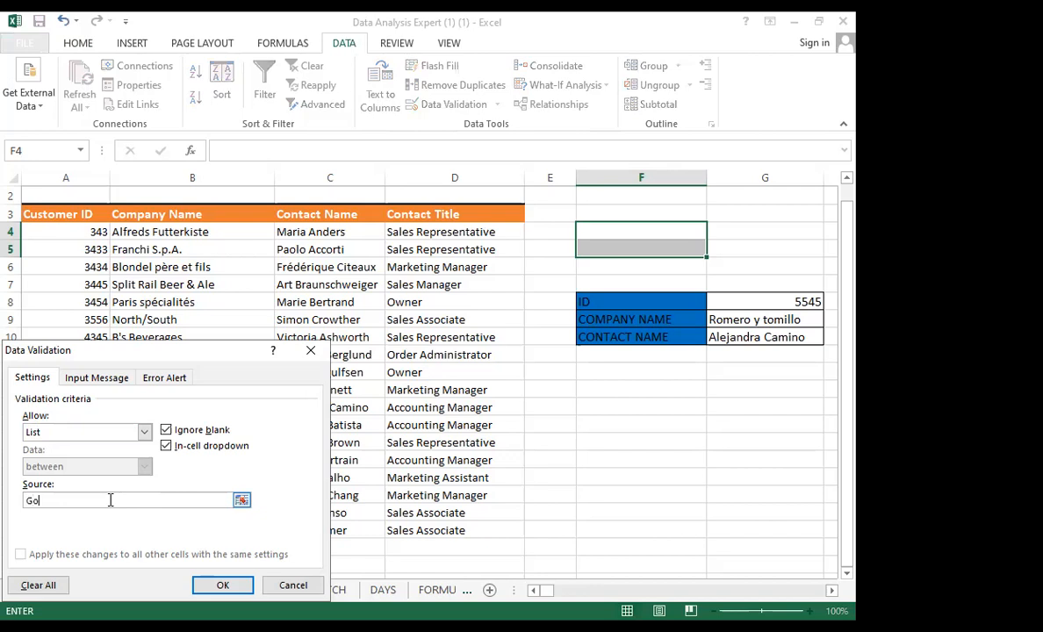
text(od, Bad, Exellent)
click(219, 585)
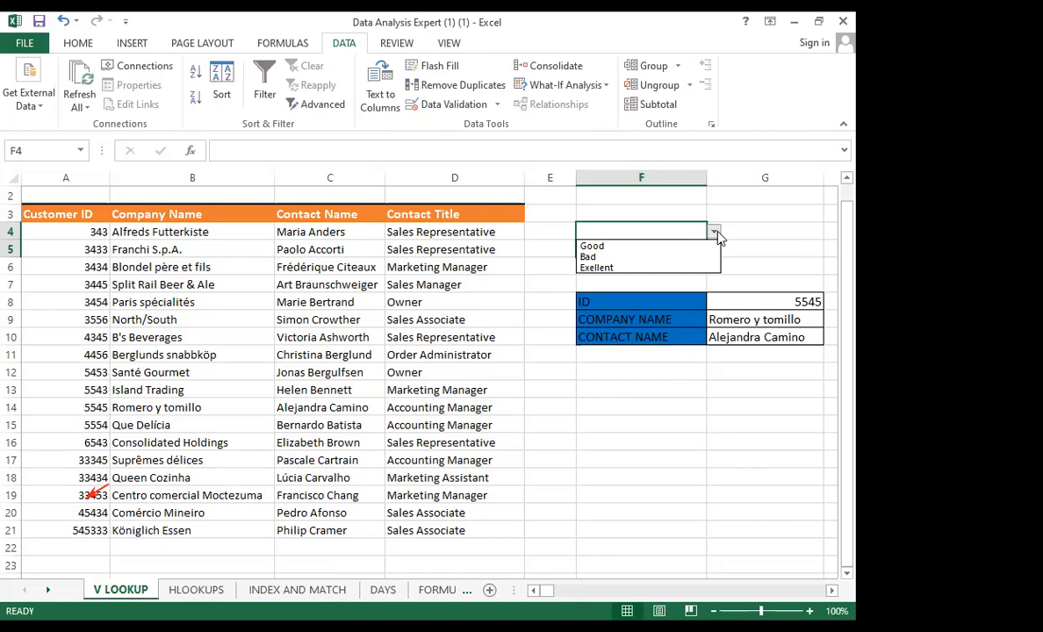
- Choose Good in F4 and Bad in F5 from their dropdown lists
click(650, 248)
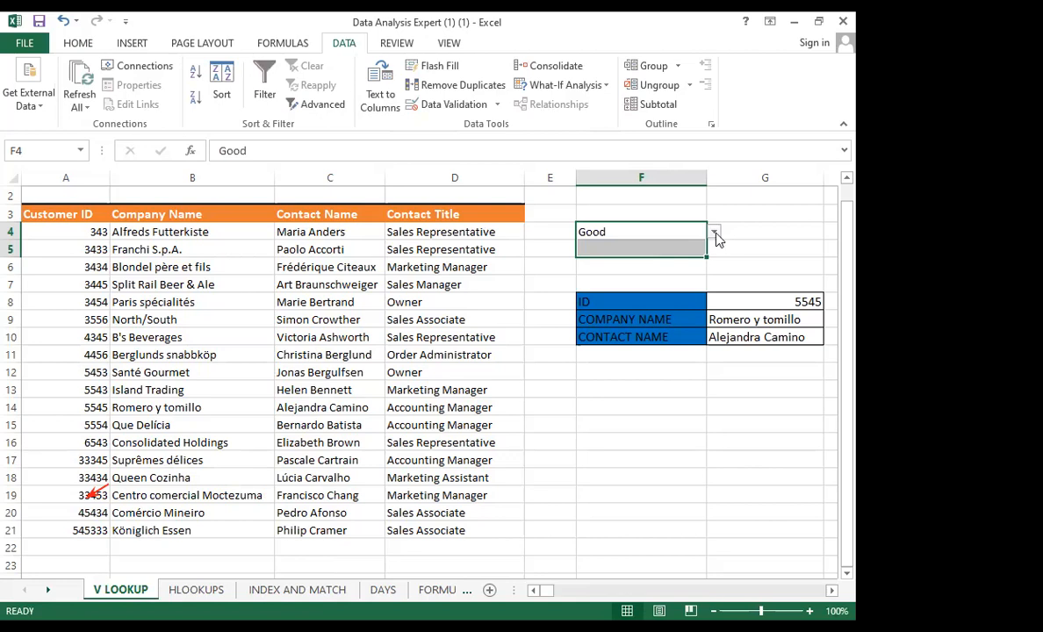
click(686, 250)
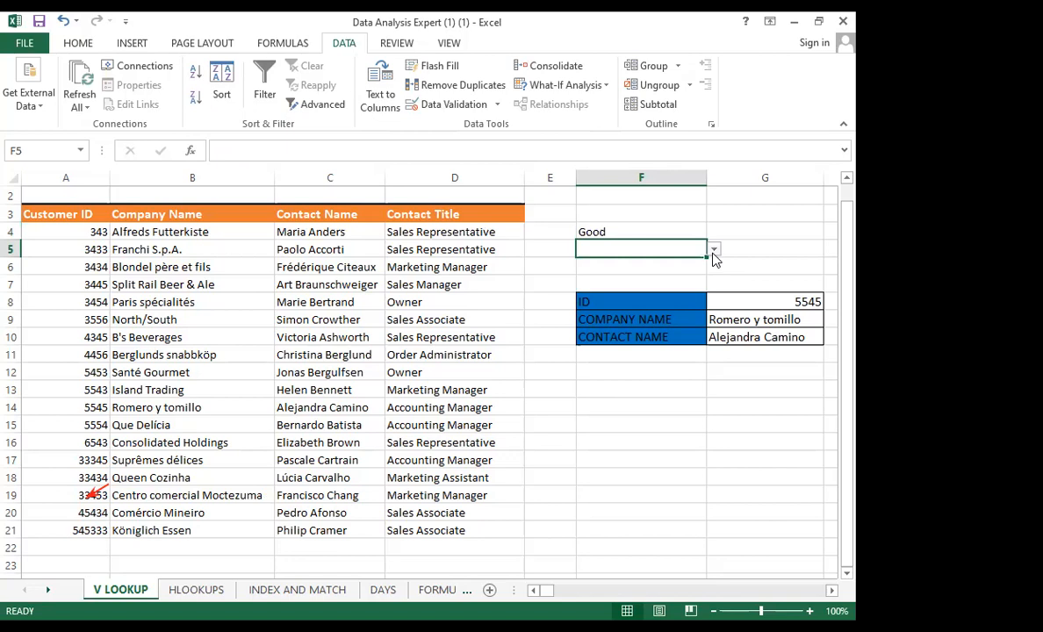
click(713, 251)
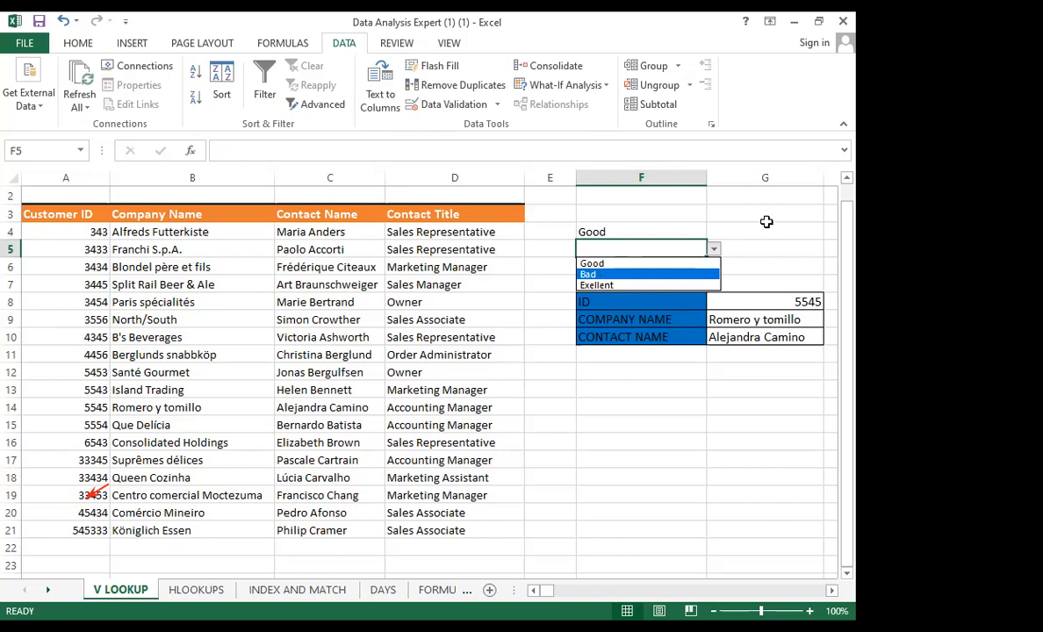
key(Return)
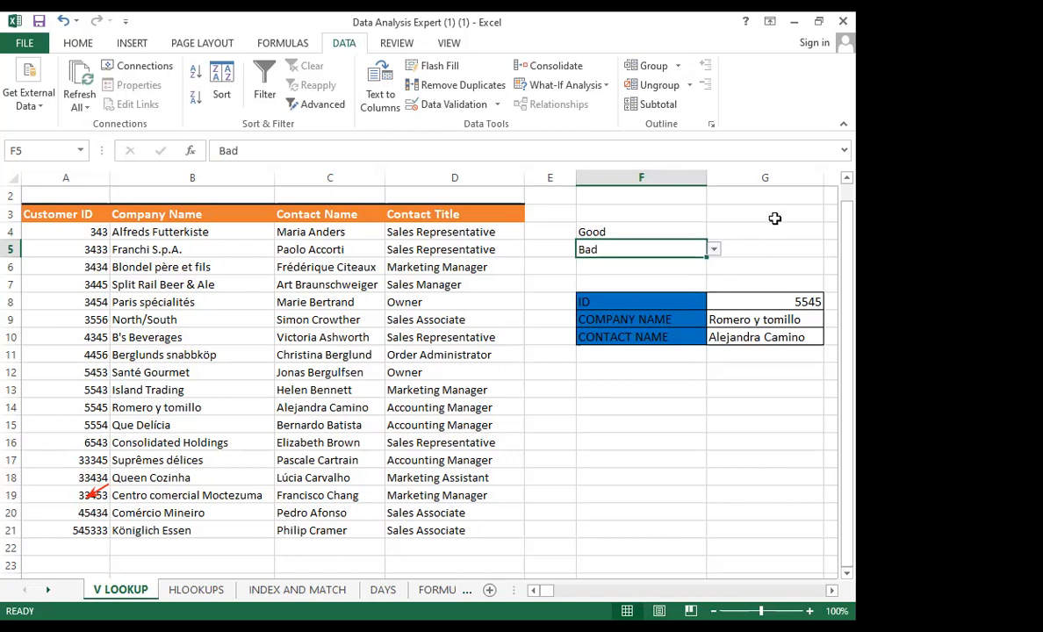
click(774, 219)
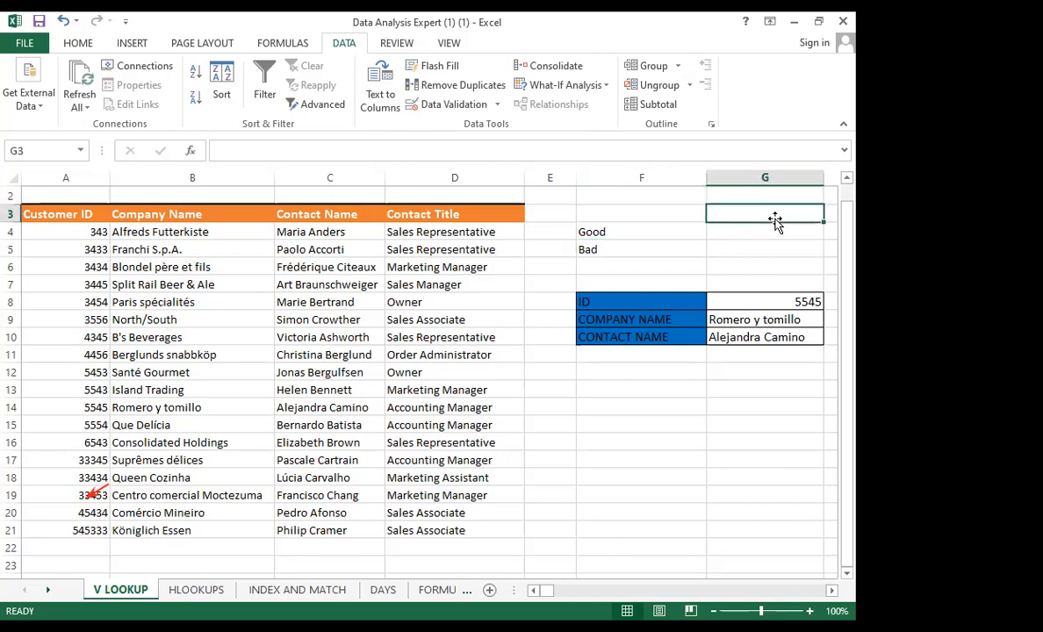
- Select cells F4:F5 and clear the validation circles
click(691, 237)
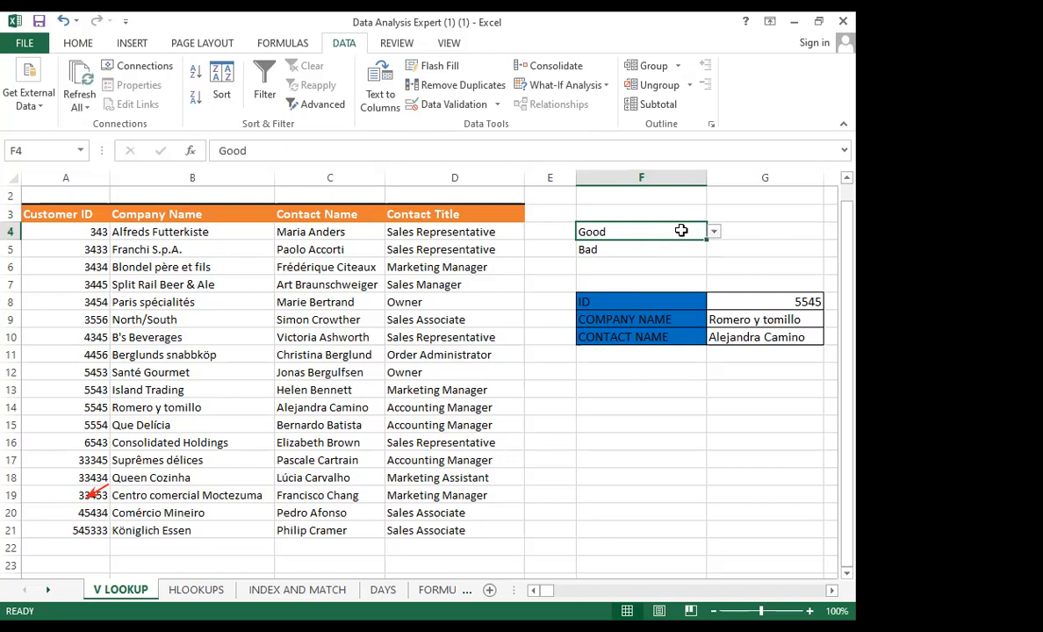
drag(681, 241, 681, 248)
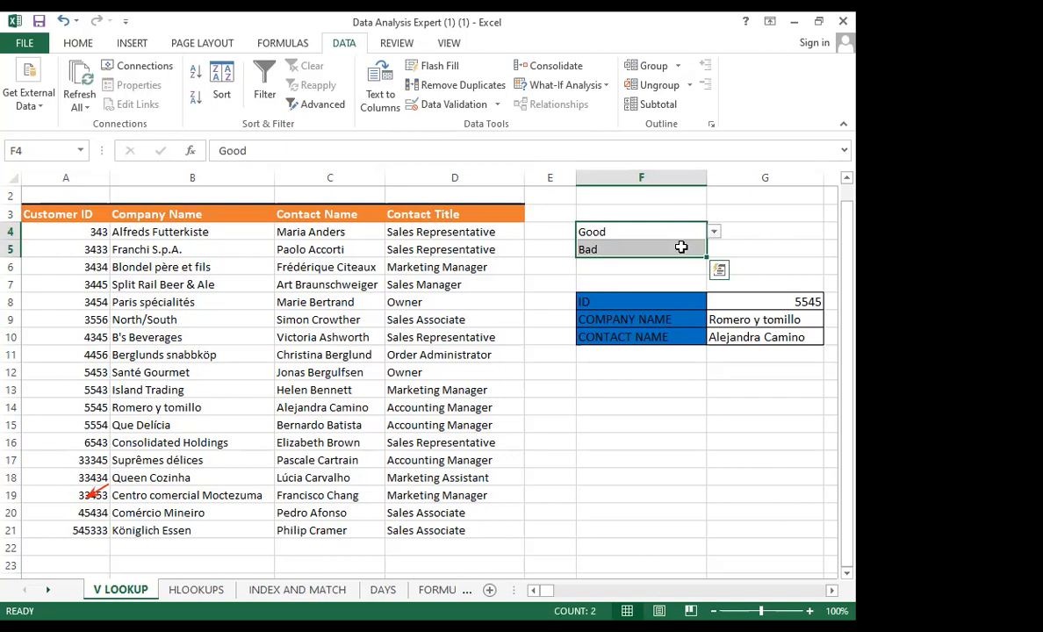
click(498, 105)
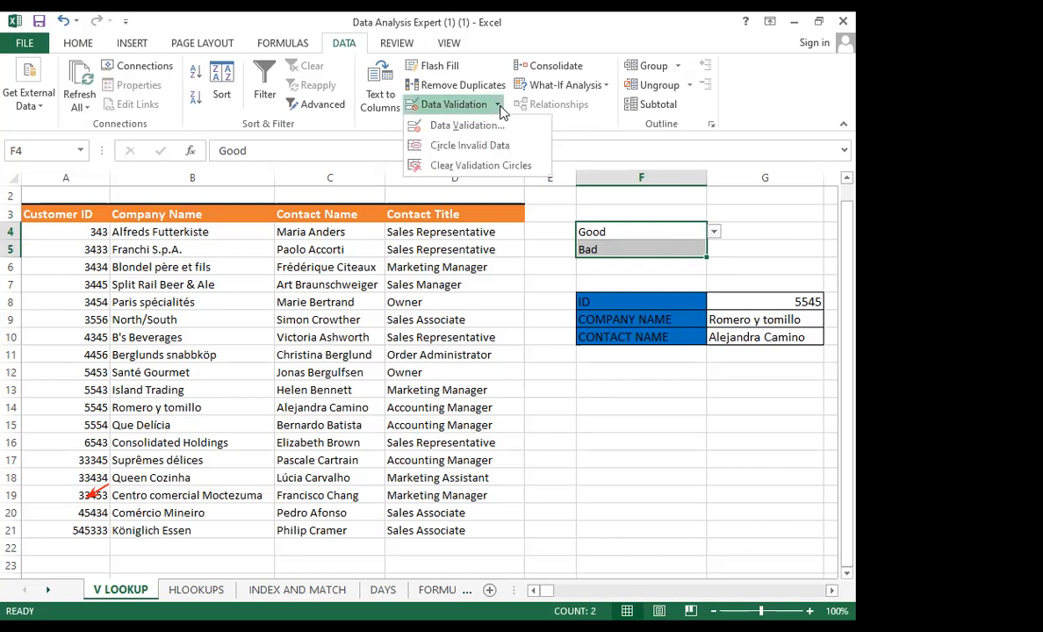
click(484, 165)
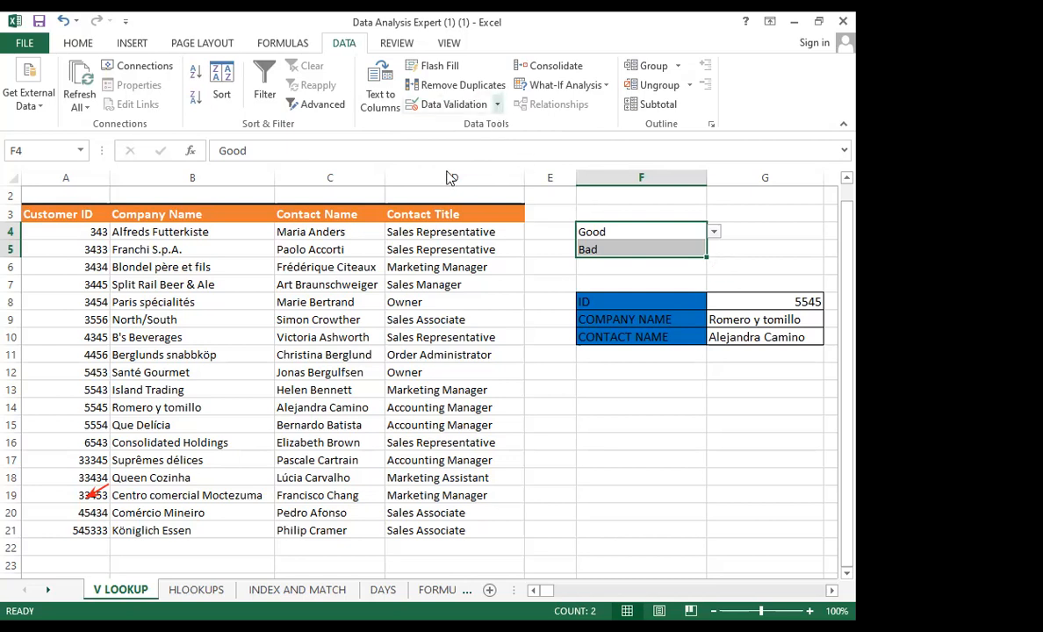
click(497, 105)
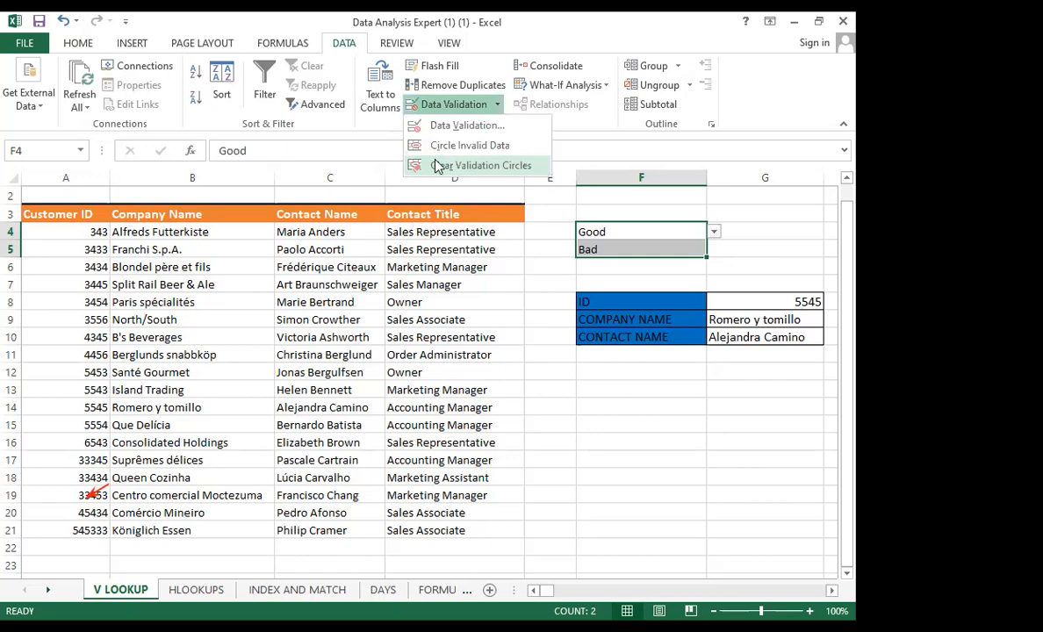
click(496, 110)
click(491, 105)
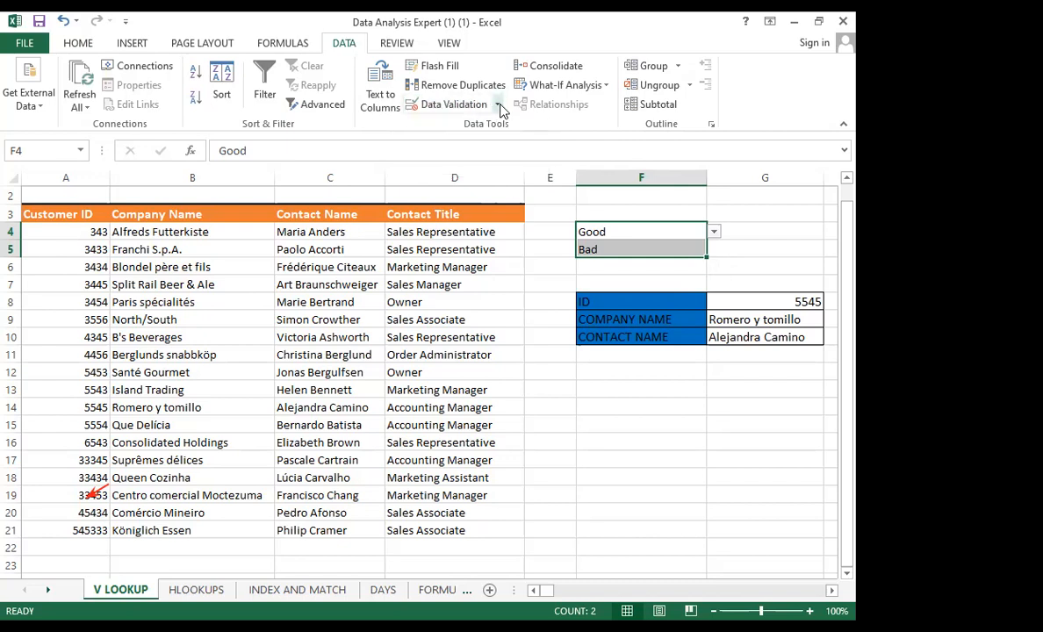
- Delete the list source in the data validation rule for F4:F5 and try to apply the rule without one
click(498, 105)
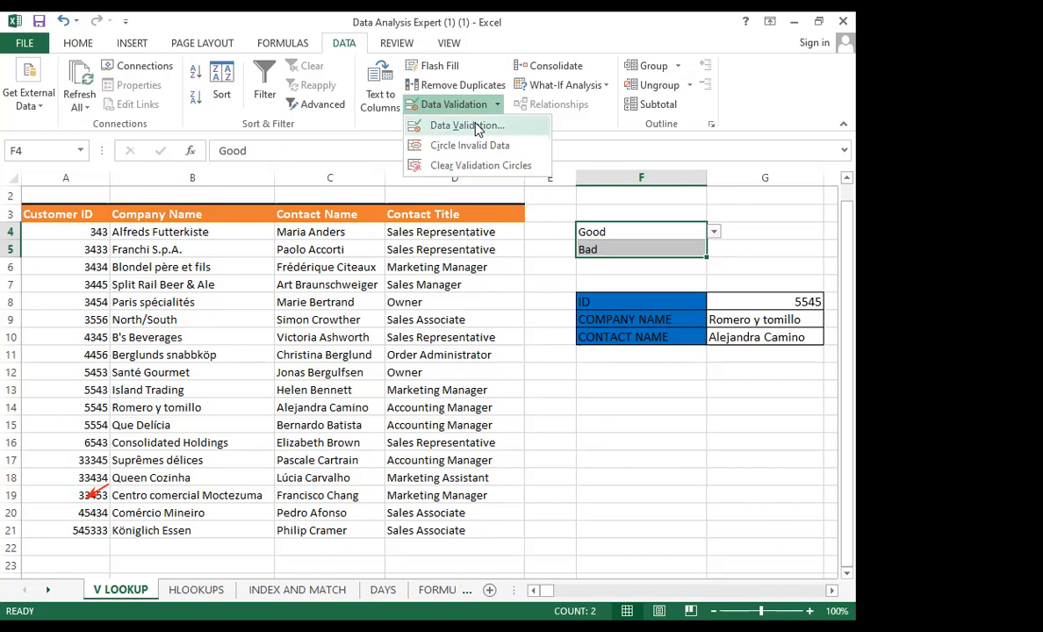
click(467, 125)
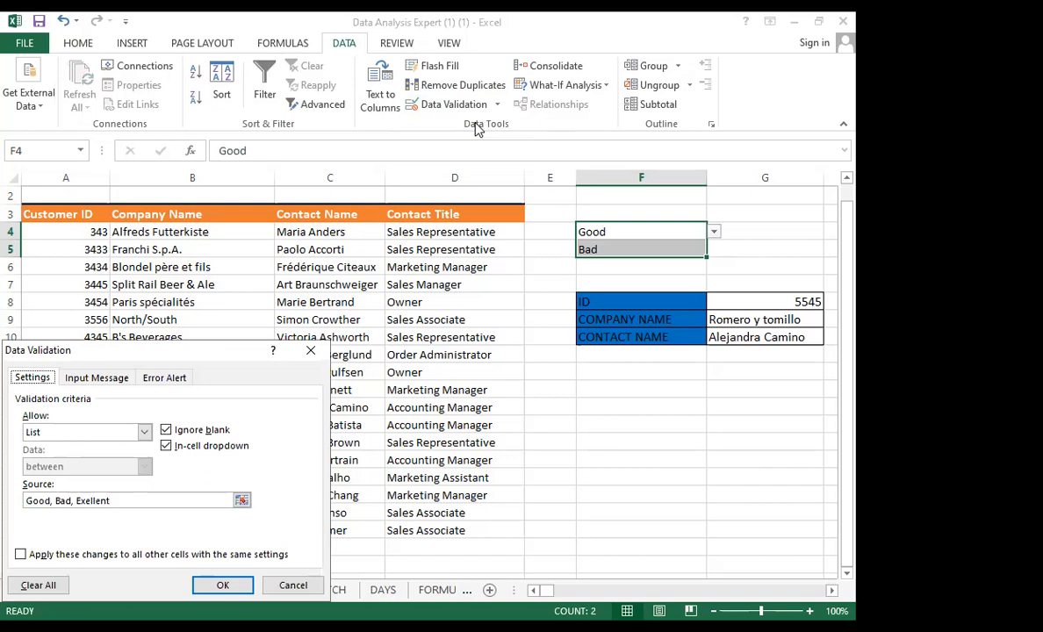
click(142, 496)
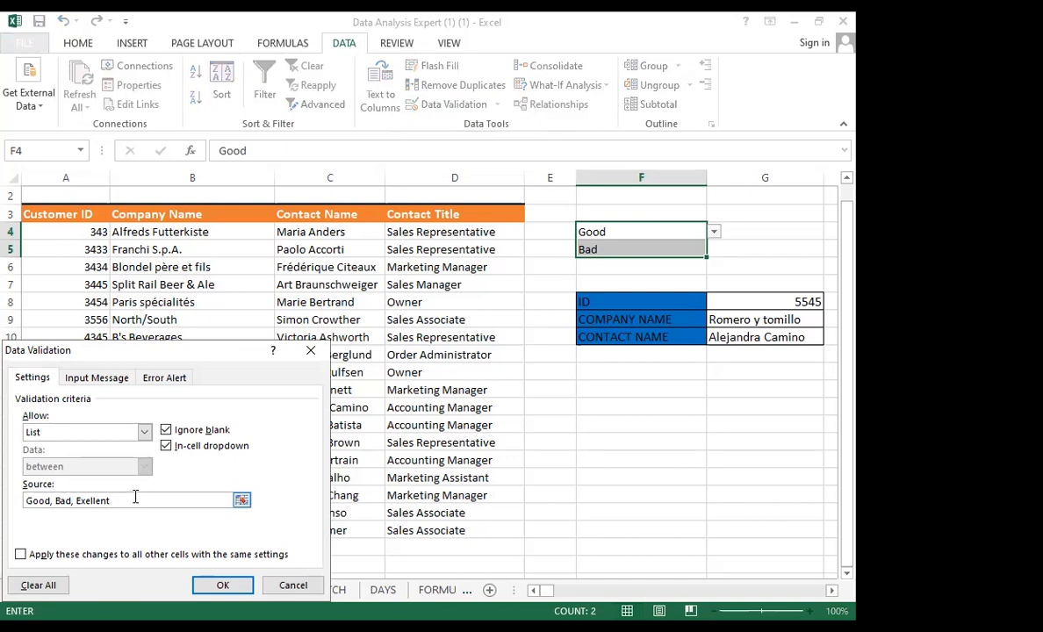
key(BackSpace)
key(BackSpace)
key(BackSpace)
key(BackSpace)
key(BackSpace)
key(BackSpace)
key(BackSpace)
key(BackSpace)
key(BackSpace)
key(BackSpace)
key(BackSpace)
key(BackSpace)
key(BackSpace)
key(BackSpace)
key(BackSpace)
key(BackSpace)
key(BackSpace)
key(BackSpace)
key(BackSpace)
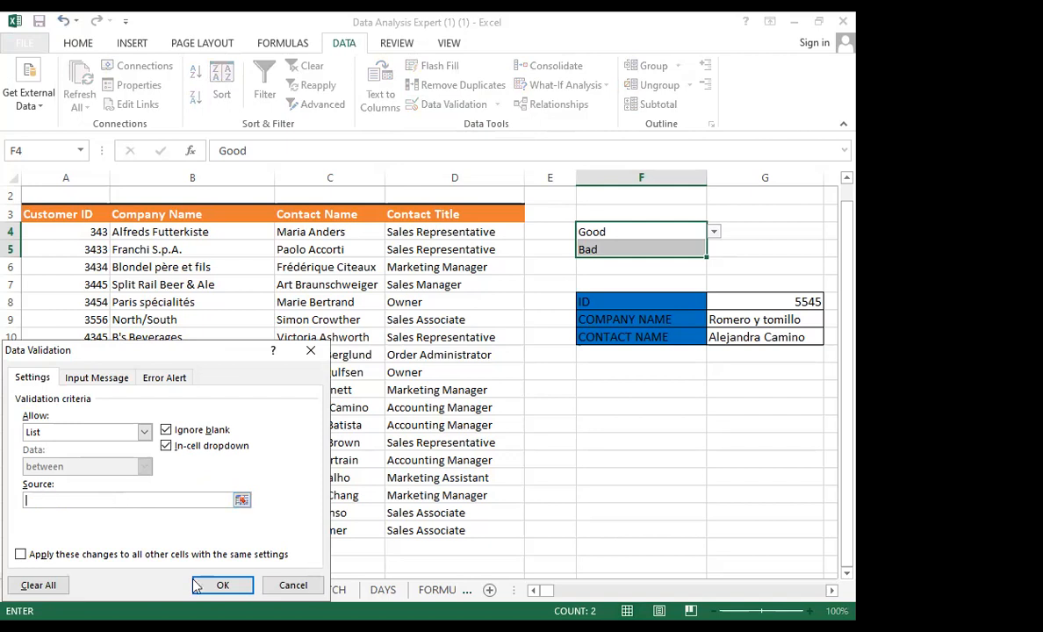
click(221, 588)
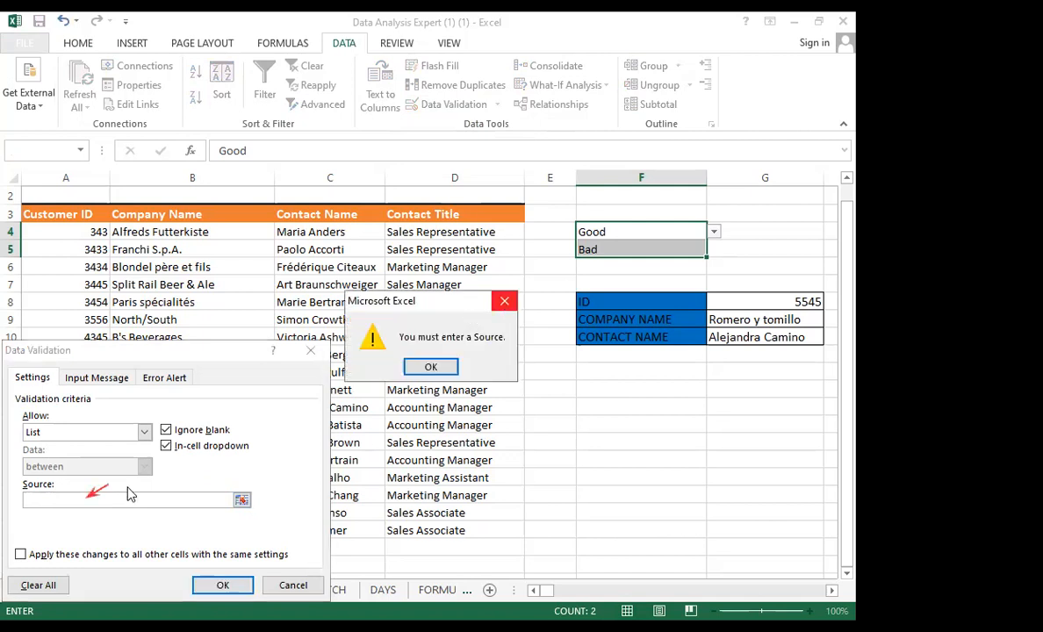
key(Return)
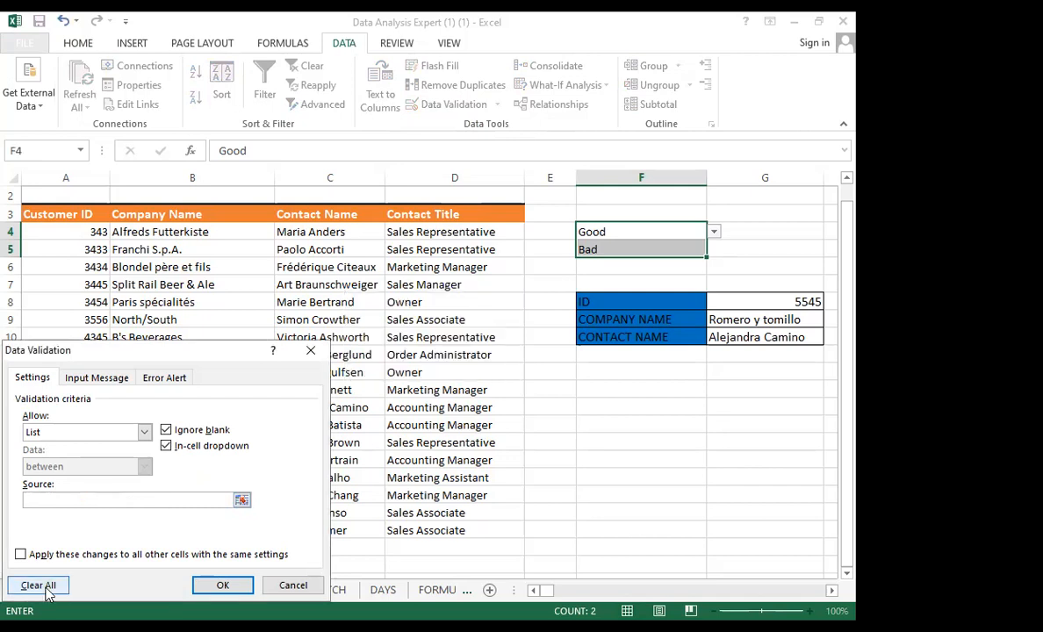
- Set the validation list source to the contact titles in =$D$5:$D$9
click(240, 498)
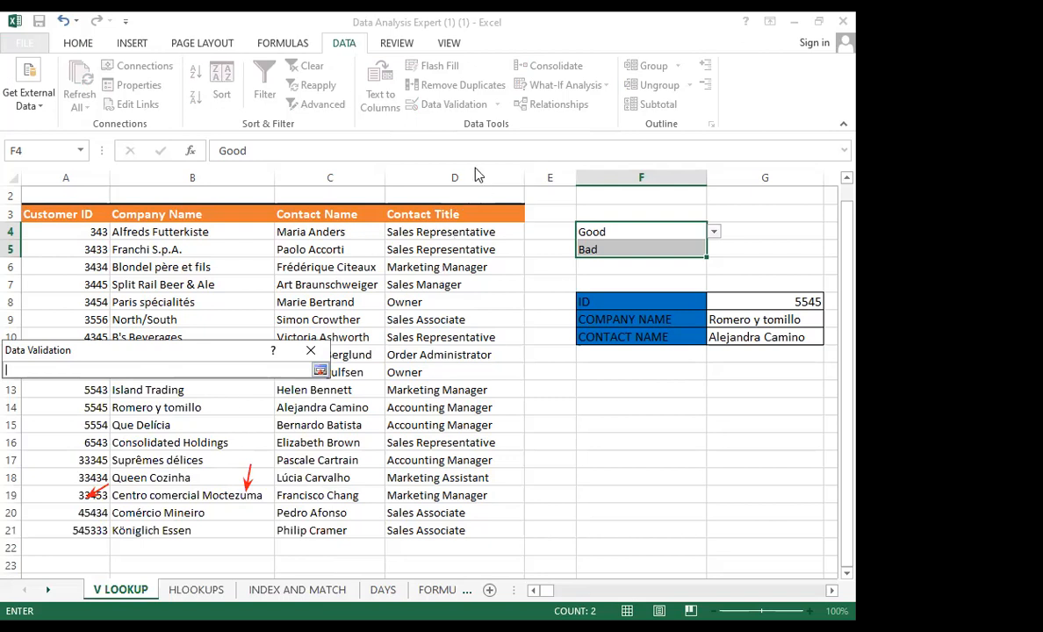
click(450, 214)
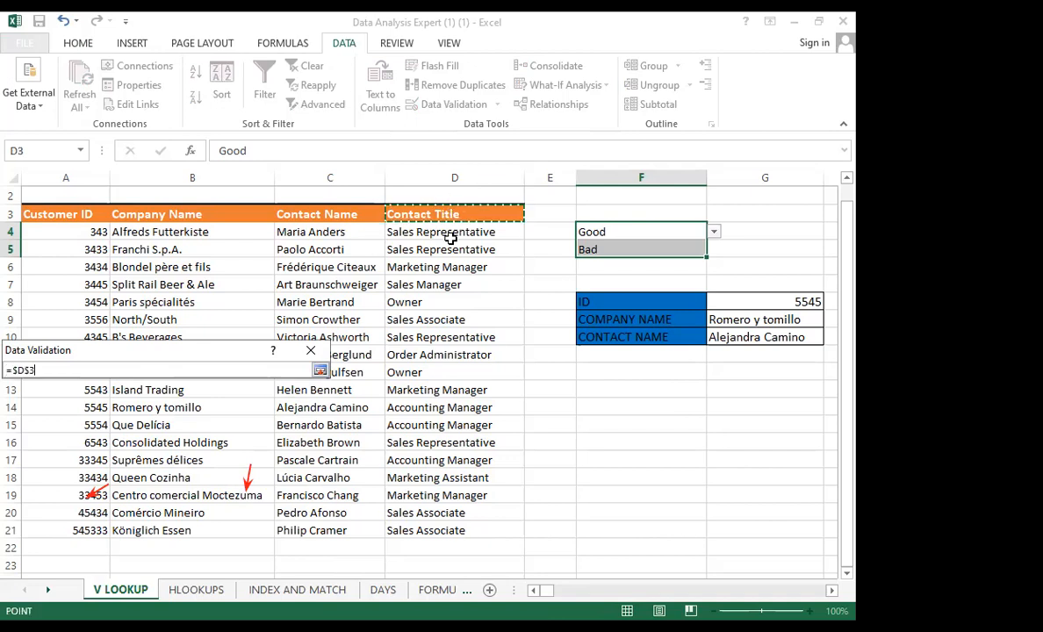
drag(451, 271, 449, 246)
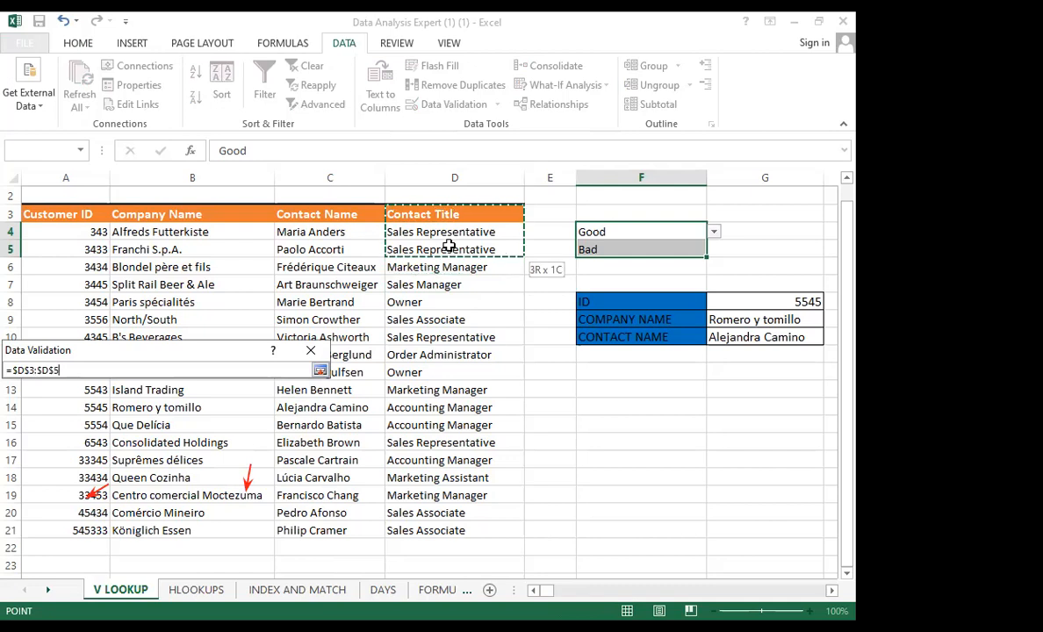
click(449, 246)
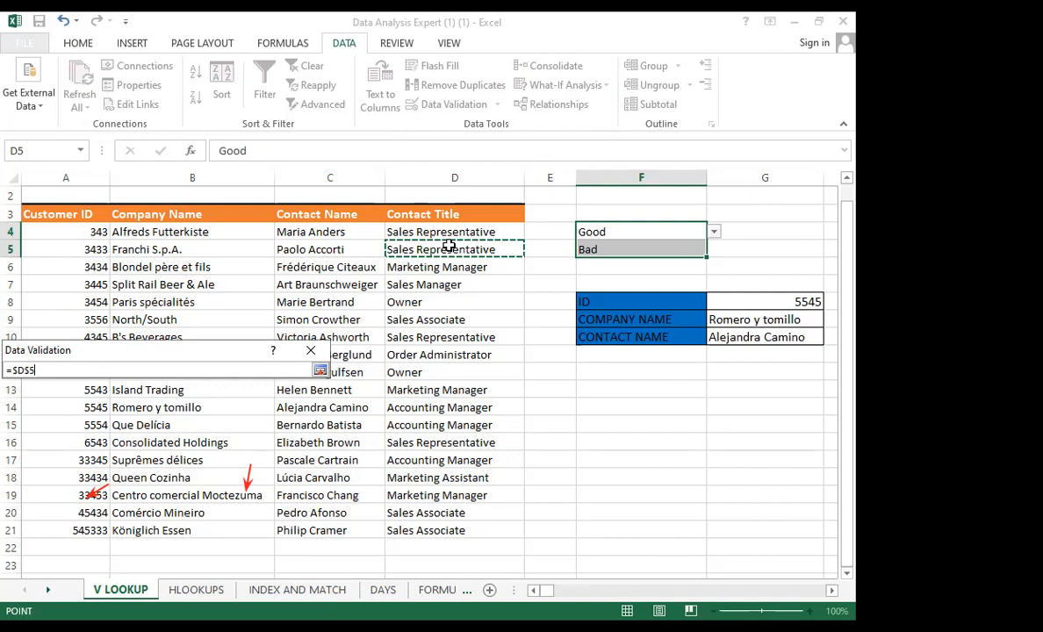
drag(439, 298, 441, 310)
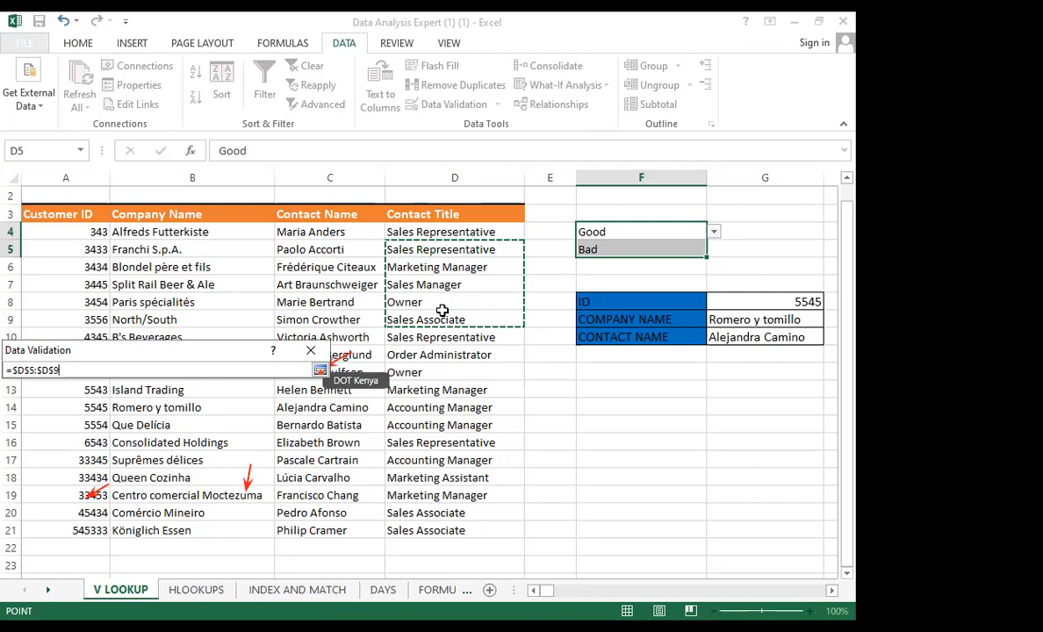
click(320, 370)
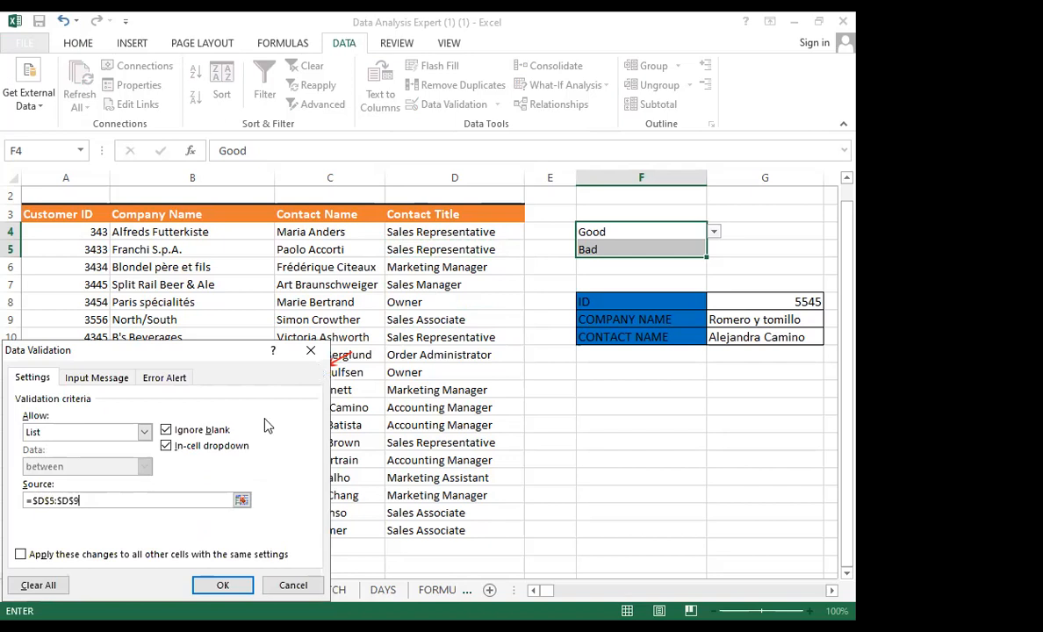
- Add an input message titled "Notice" with the text "Please enter the appropriate contact title" to the validation rule
click(98, 378)
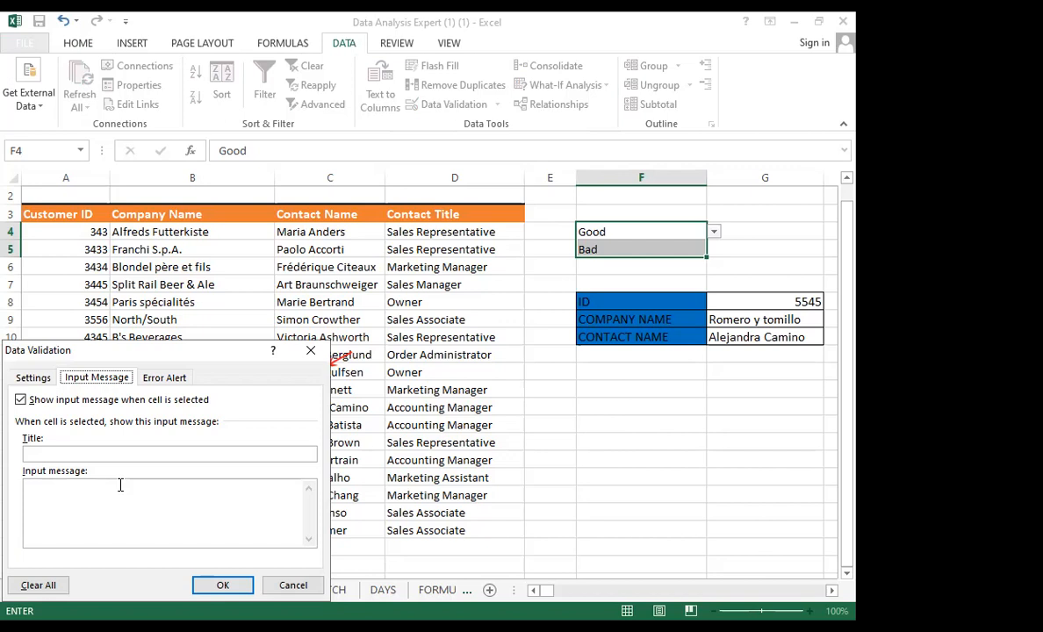
click(91, 454)
text(n)
key(BackSpace)
text(Notic)
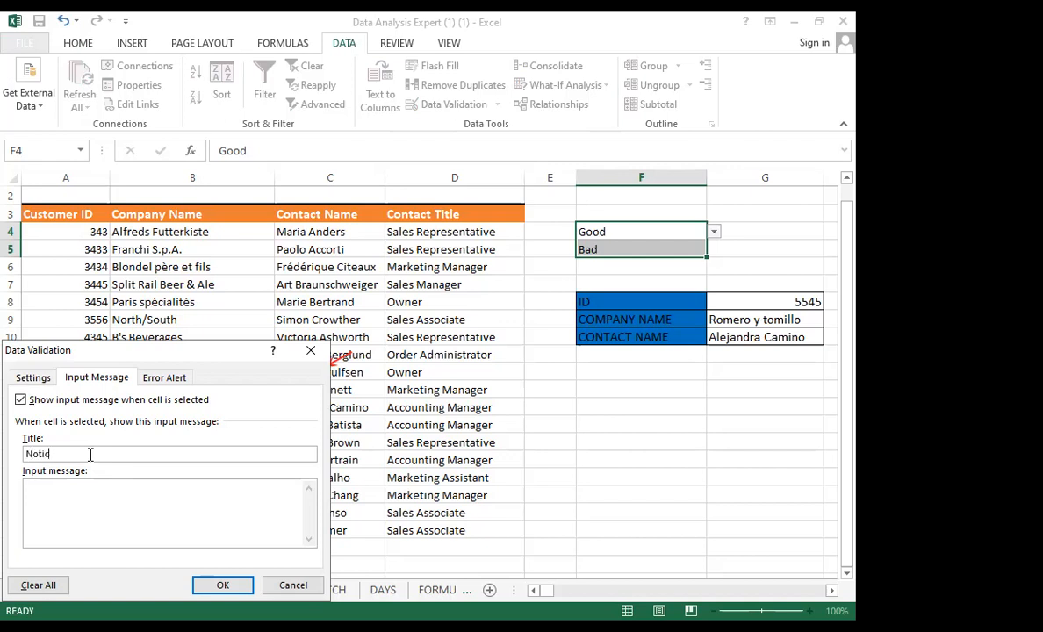
text(e)
click(43, 491)
text(Please enter the appro)
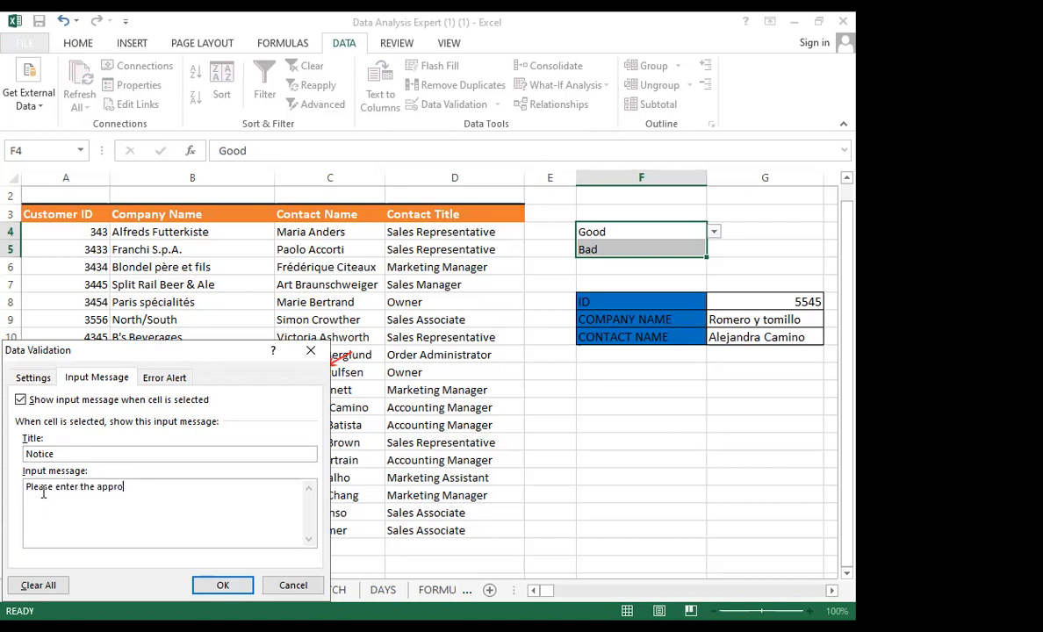
text(priate contact title)
- Set the error alert to the Information style with title "UKO WRONG" and message "wrong text", and apply the rule
click(163, 381)
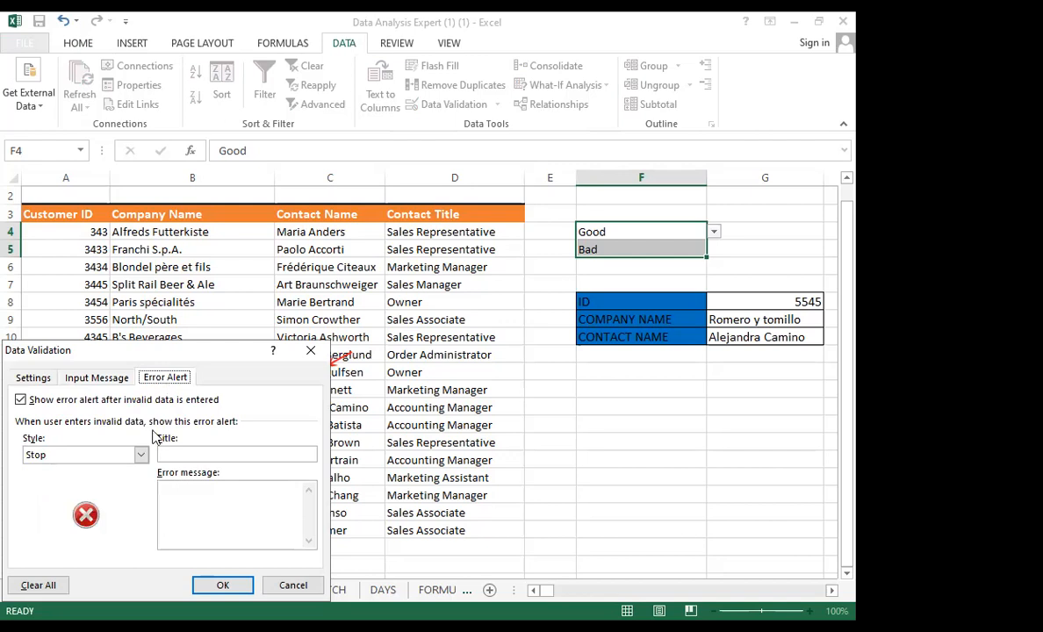
click(140, 456)
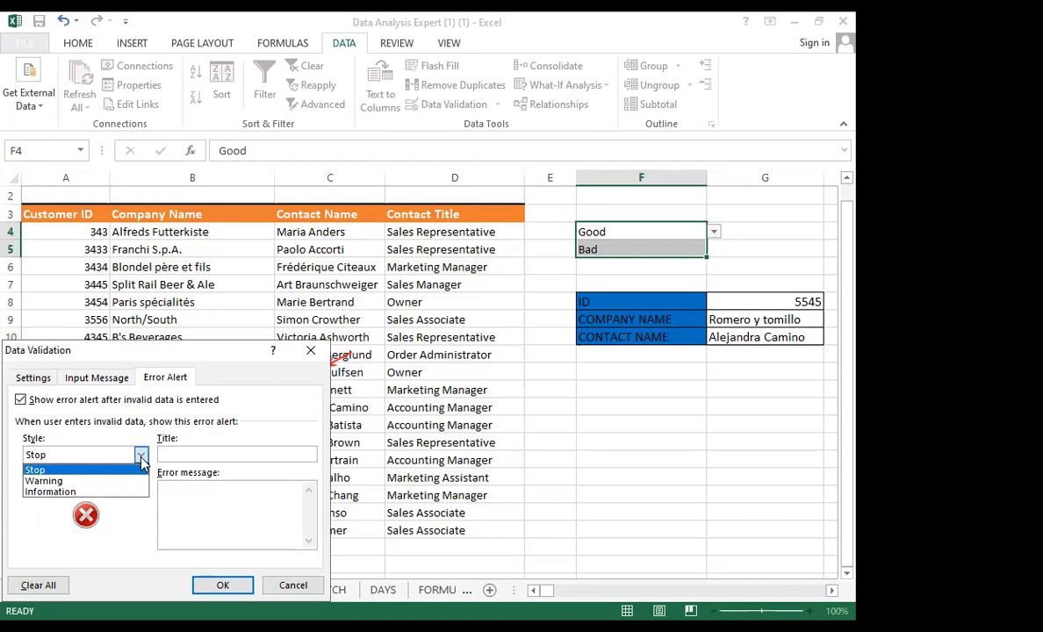
click(82, 491)
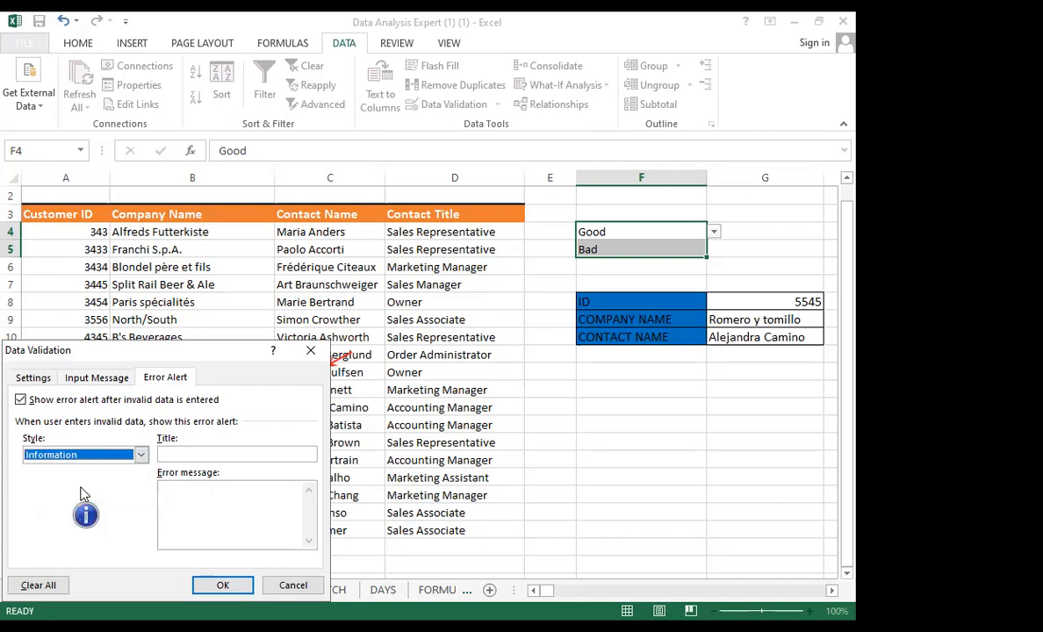
click(174, 452)
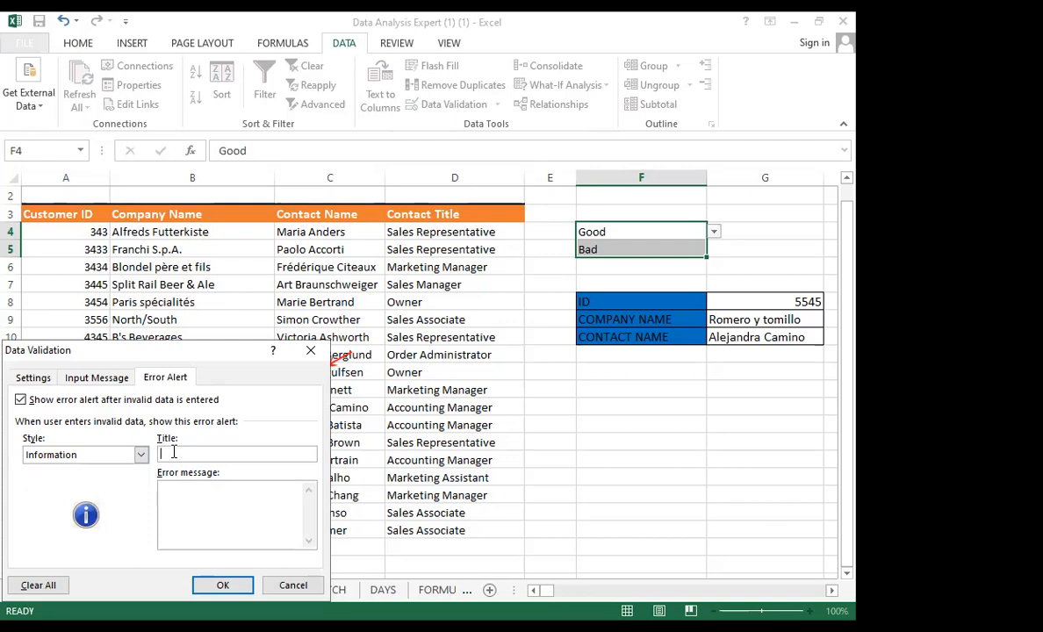
text(UK)
text(D)
text( W)
text(R)
text(NG)
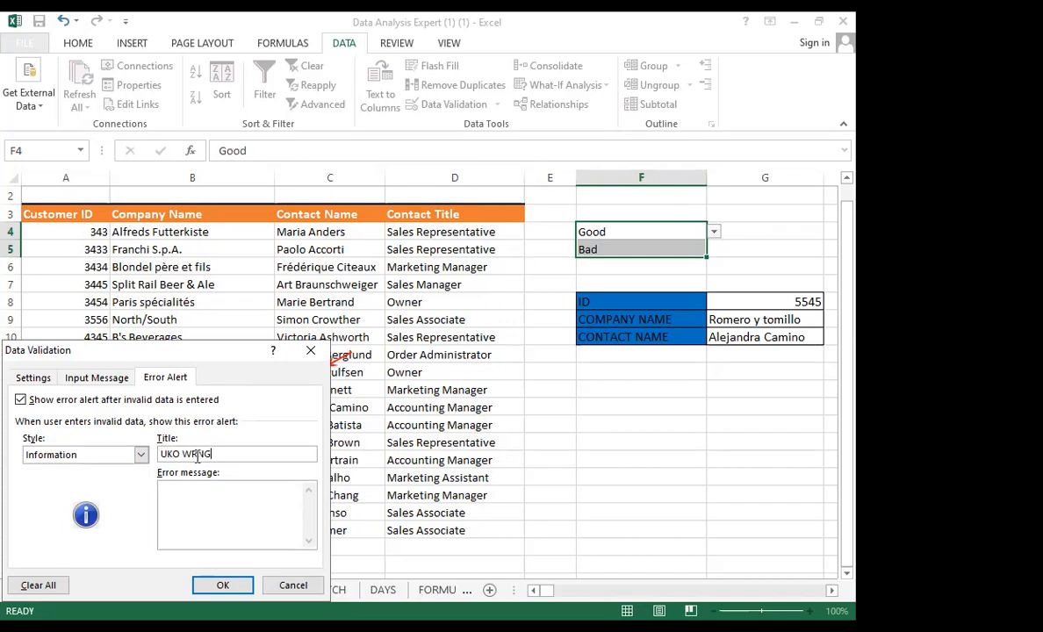
text(O)
click(187, 489)
text(wrong text)
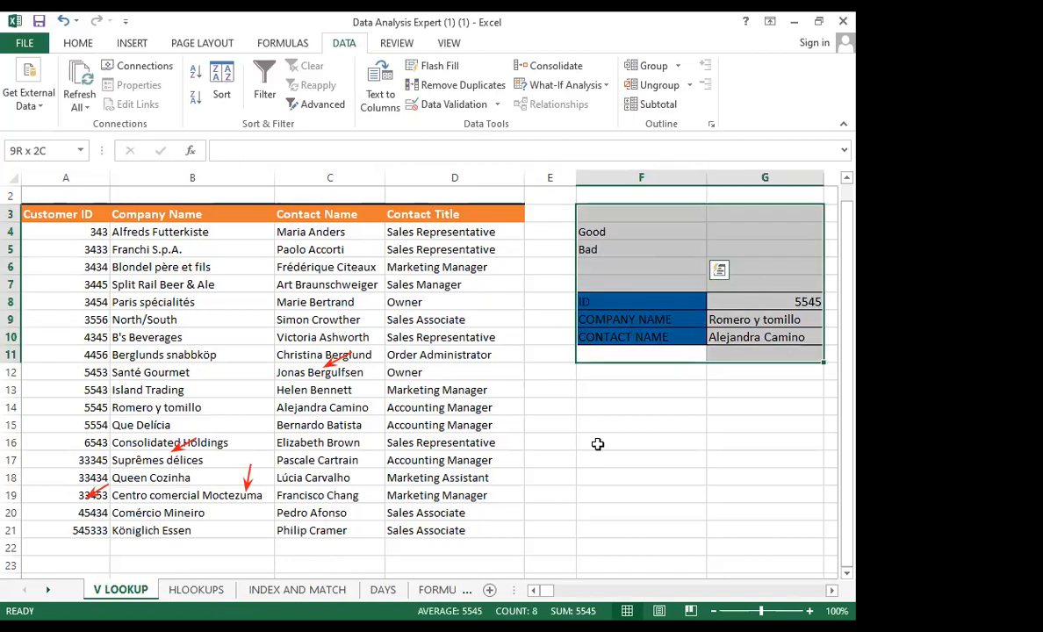
- Choose Marketing Manager in F4 from its dropdown list
click(702, 234)
click(714, 232)
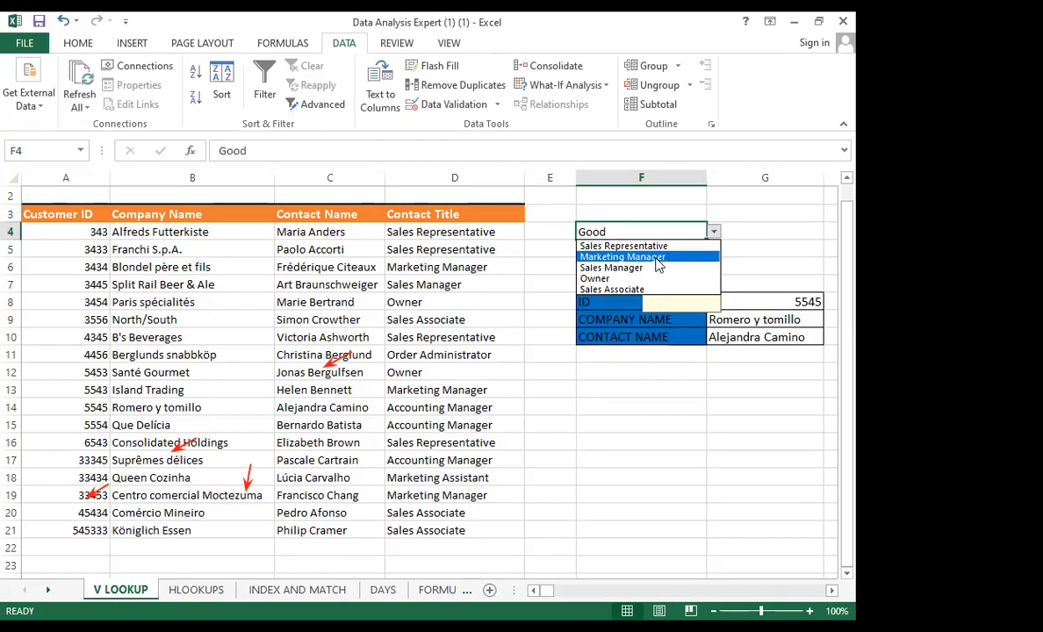
click(711, 256)
- Try to enter the unlisted title "Diretor" in F5 to test the error alert, then dismiss the alert and reselect F5
click(600, 249)
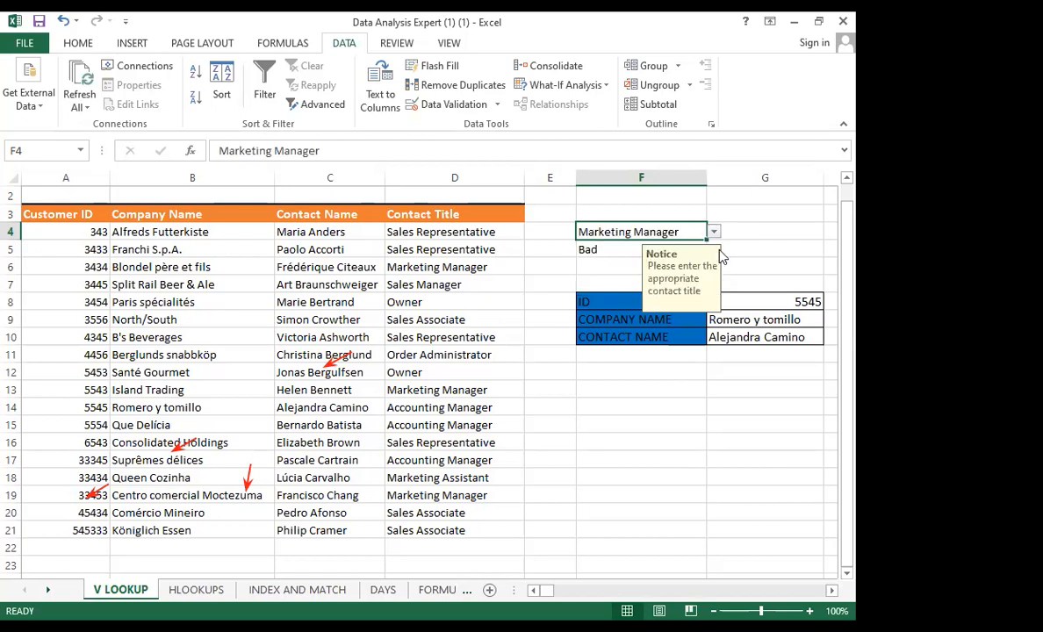
click(714, 252)
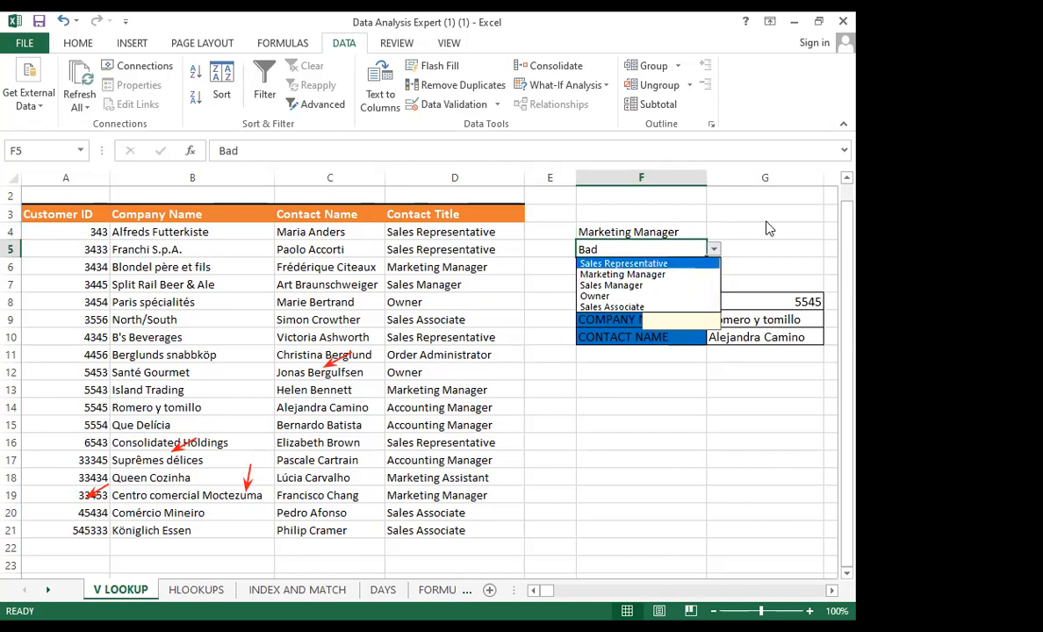
click(642, 250)
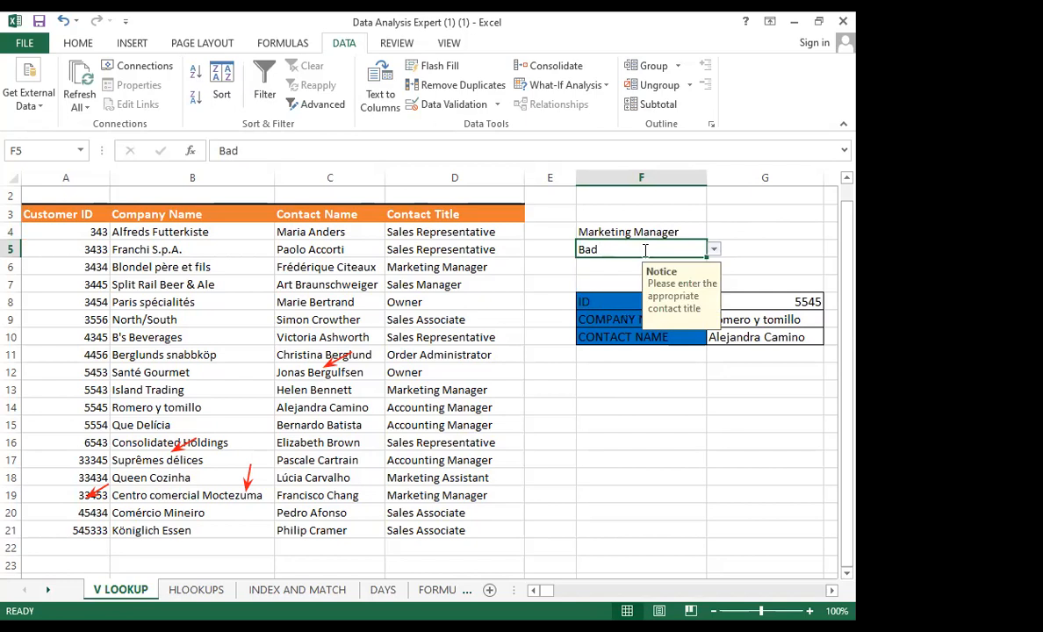
text(Diretor)
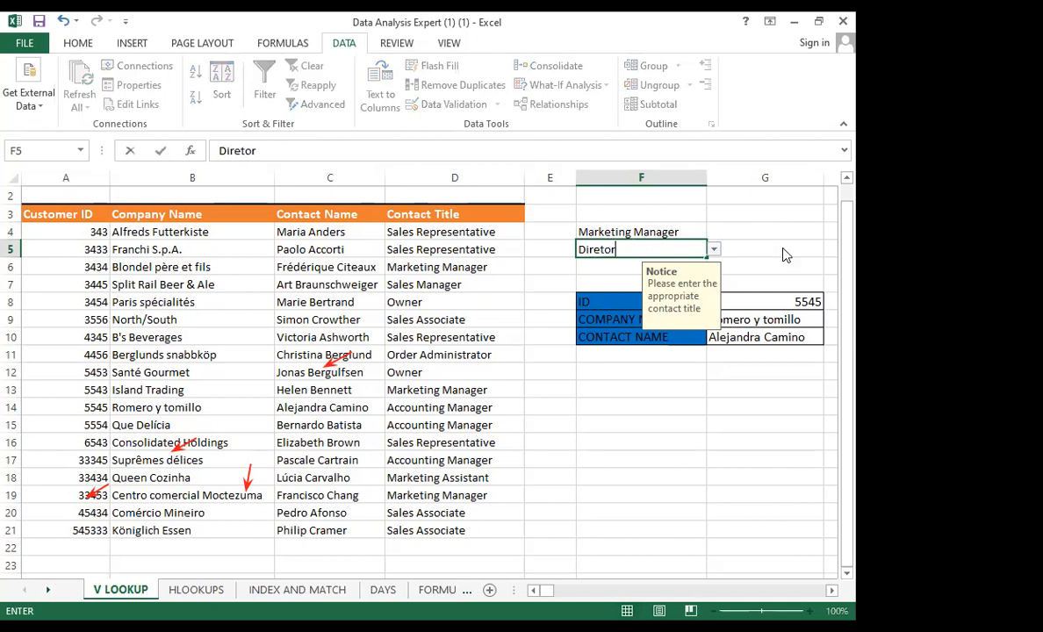
key(Return)
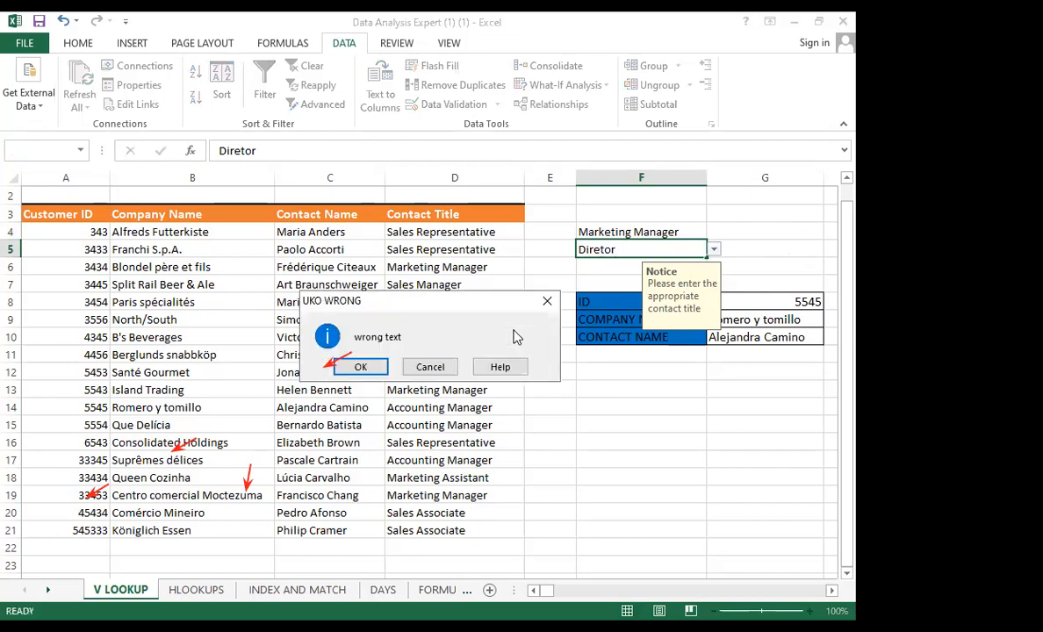
click(550, 301)
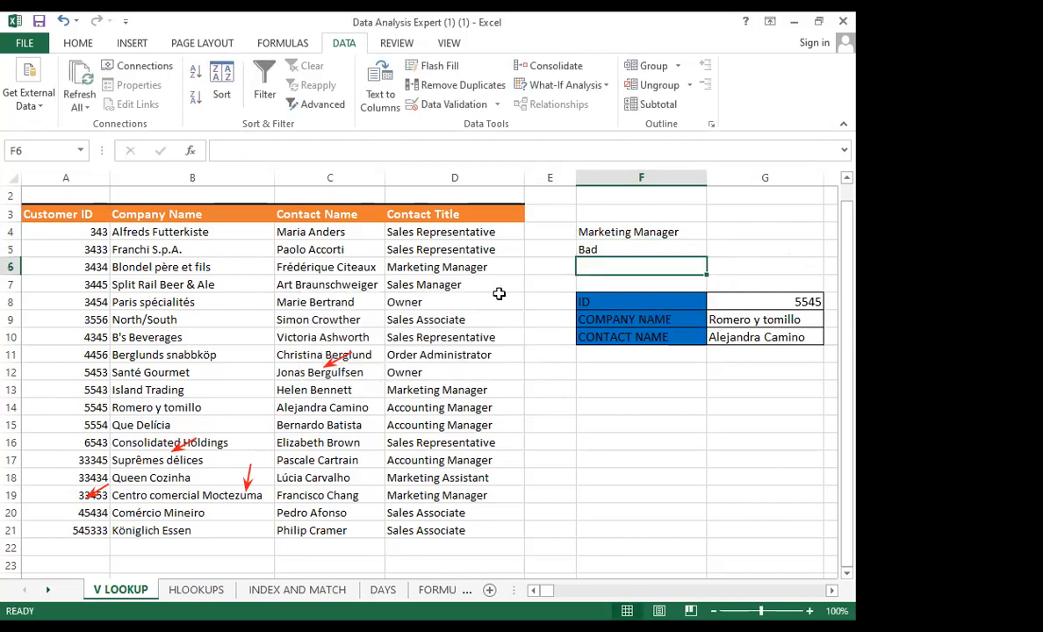
click(600, 248)
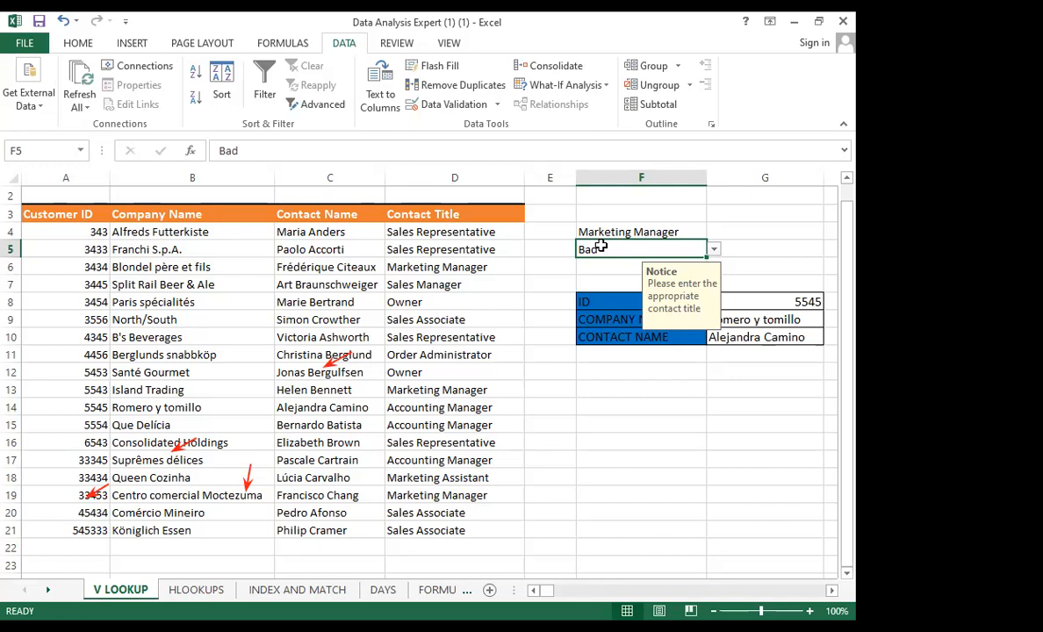
click(761, 246)
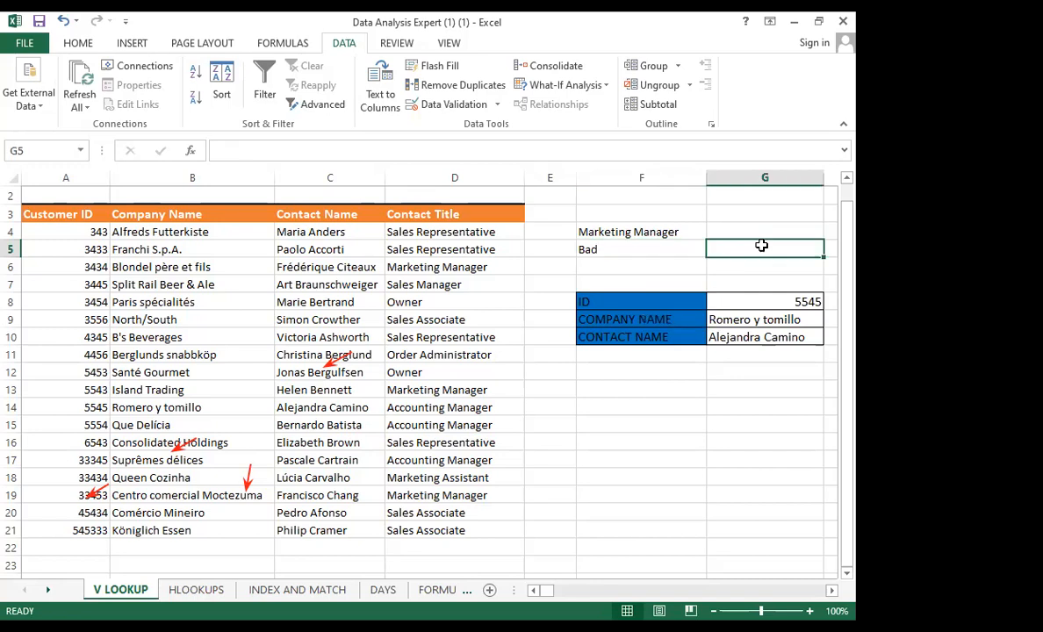
click(735, 299)
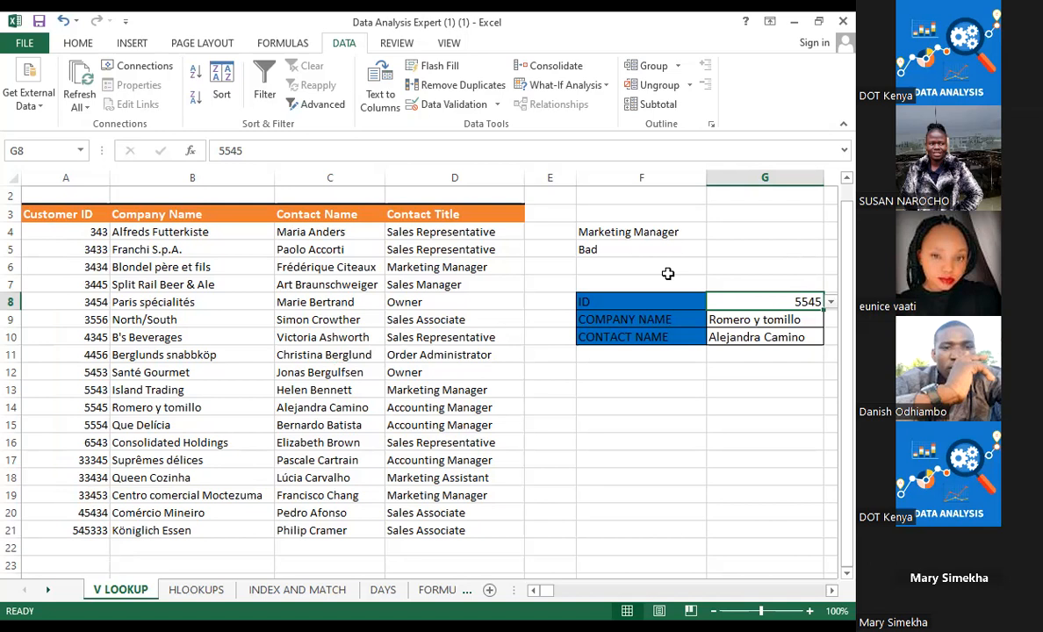
click(643, 387)
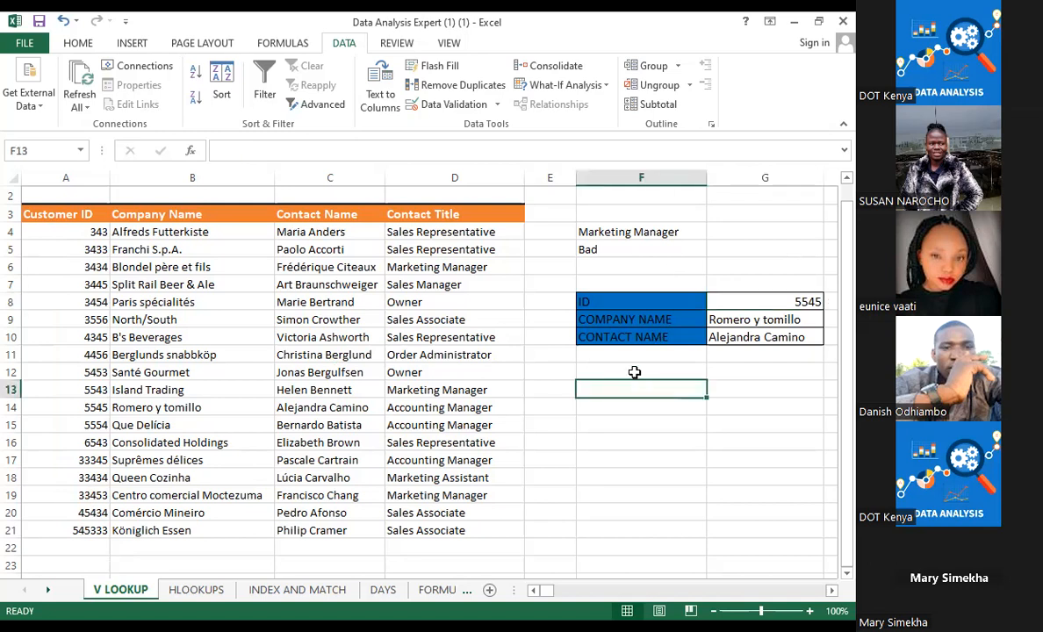
click(634, 372)
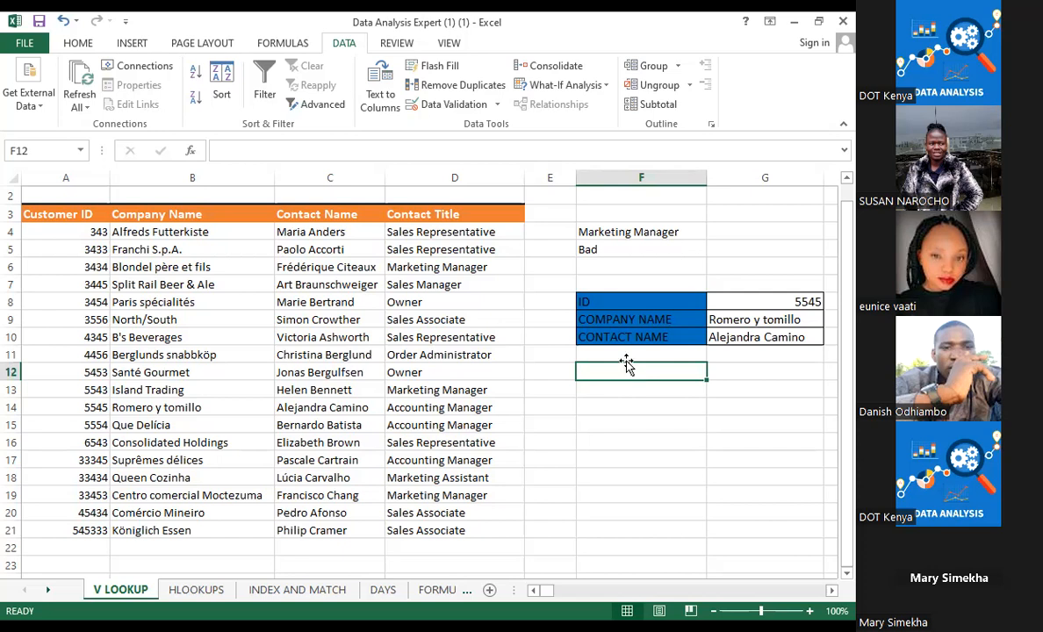
- Enter the label "Contact title" in F11, below CONTACT NAME in the lookup table
click(624, 354)
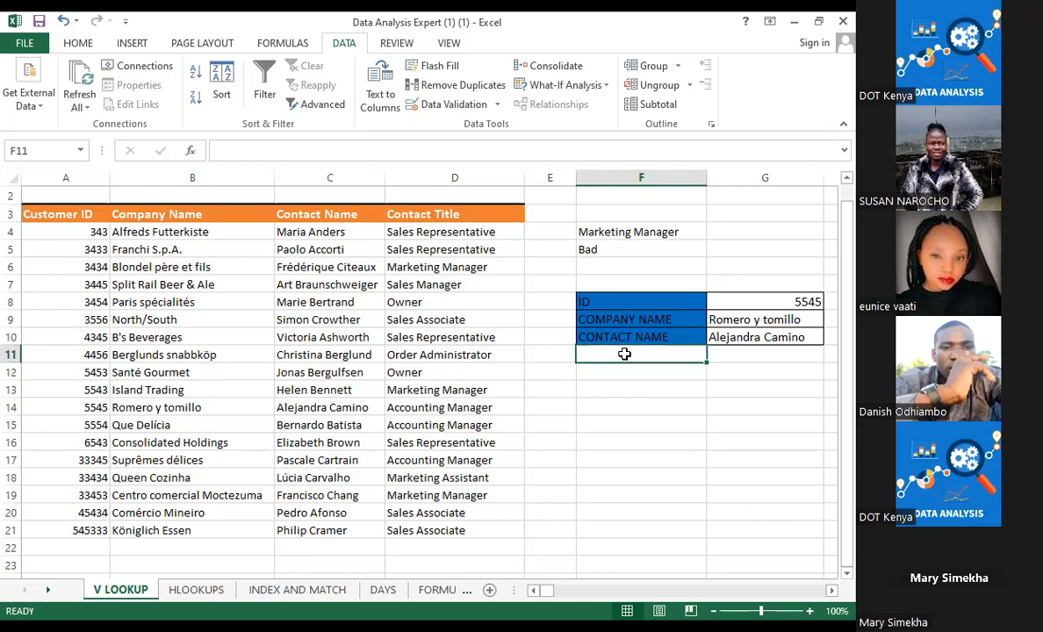
text(c)
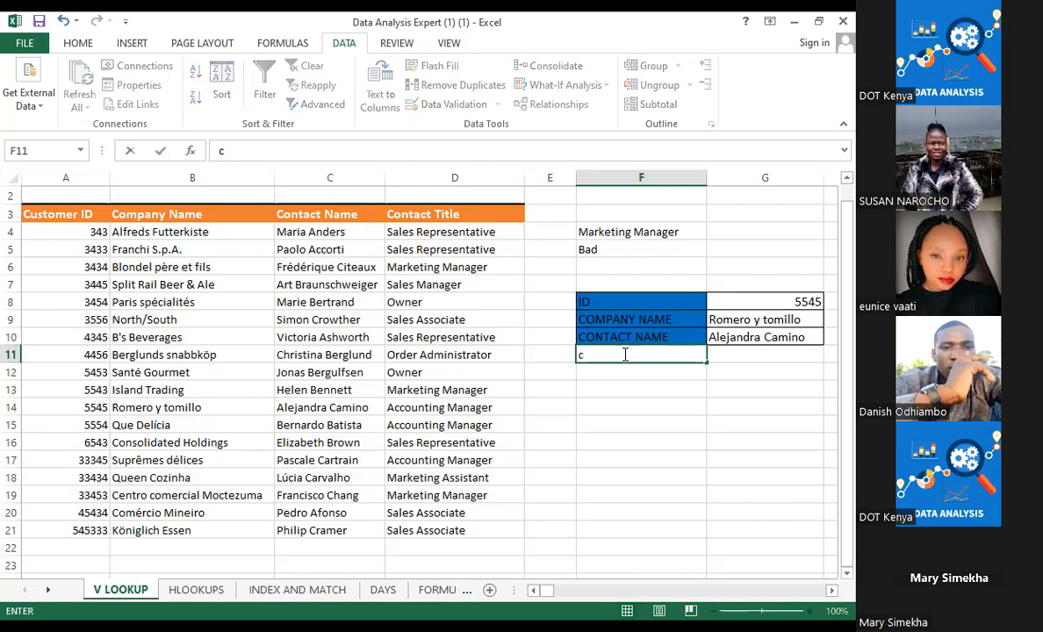
key(BackSpace)
text(Contact til)
key(BackSpace)
text(tle)
key(Return)
click(590, 353)
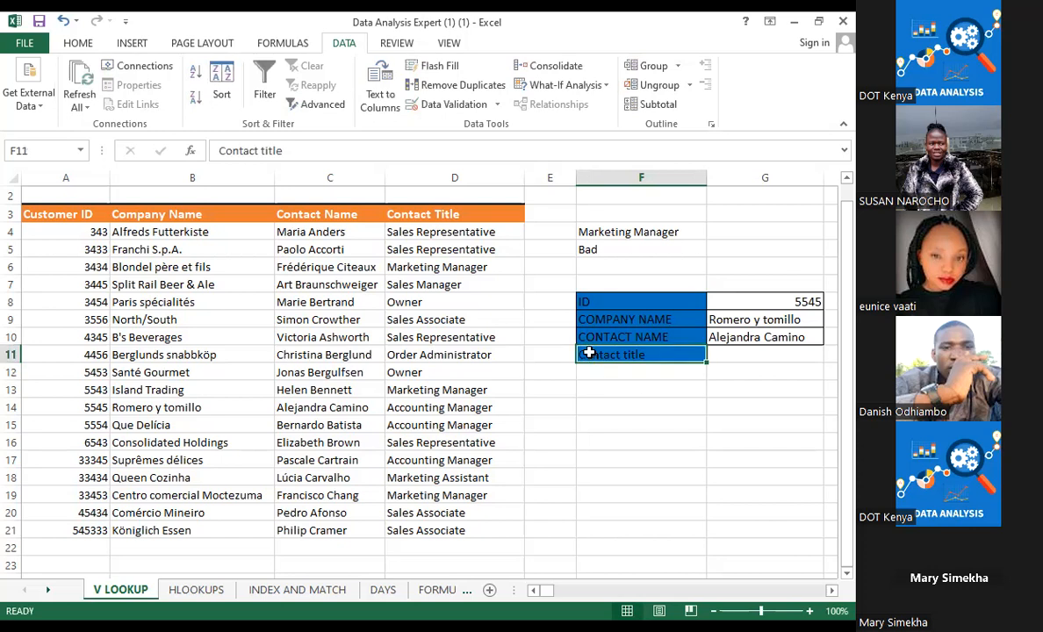
click(642, 402)
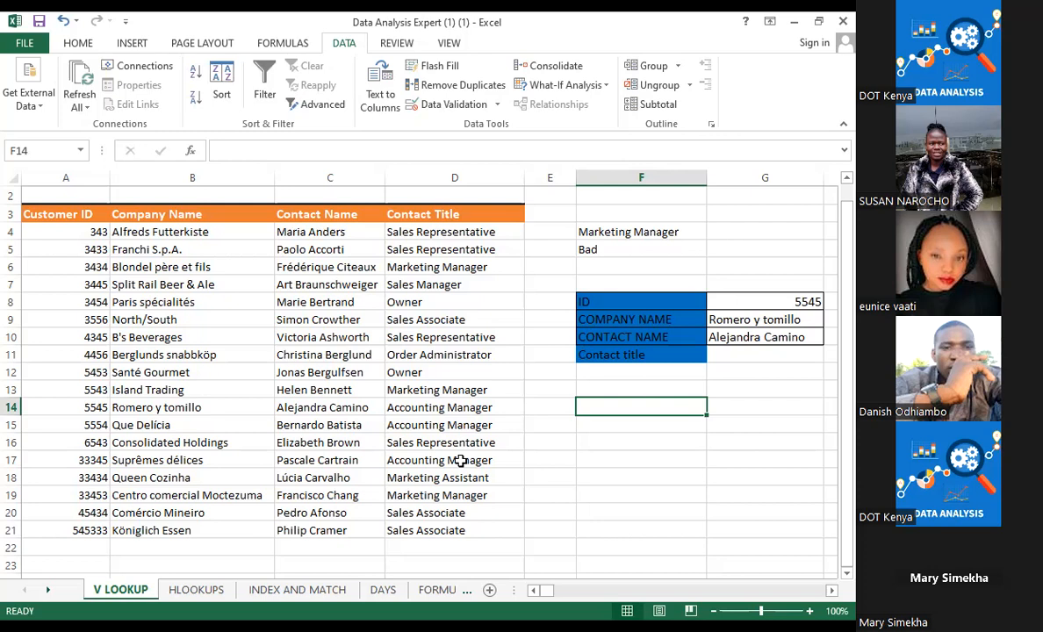
double_click(569, 455)
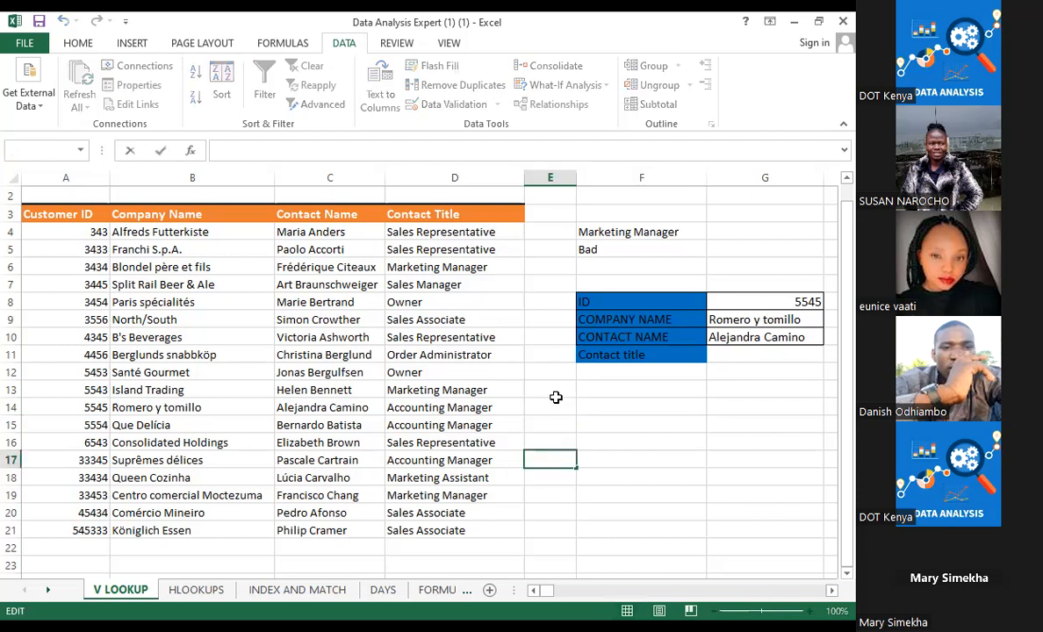
key(Escape)
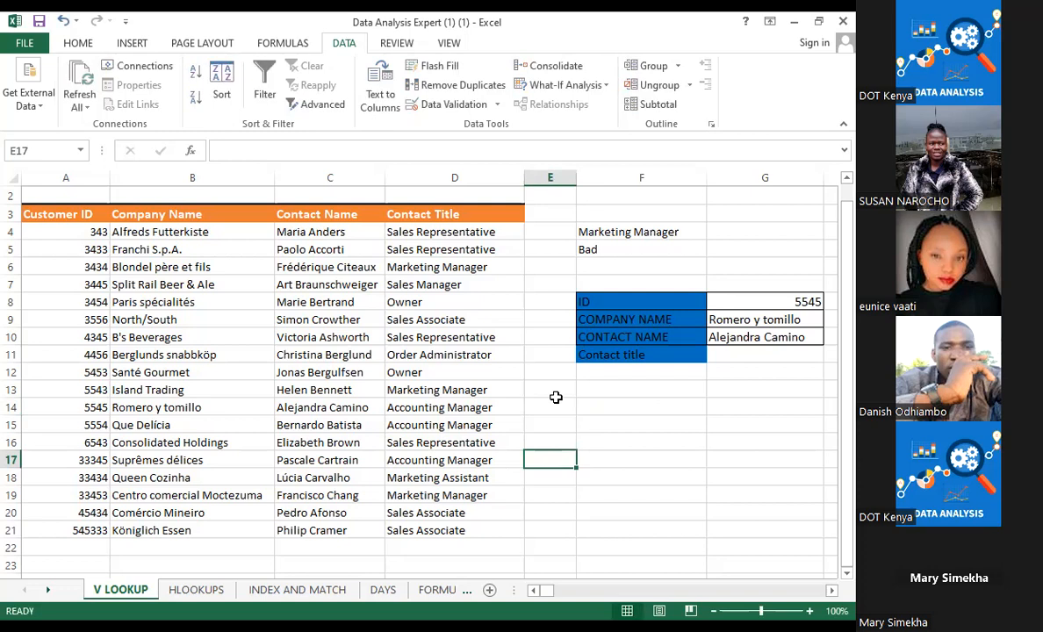
- Insert a new blank worksheet in front of the V LOOKUP sheet
right_click(120, 585)
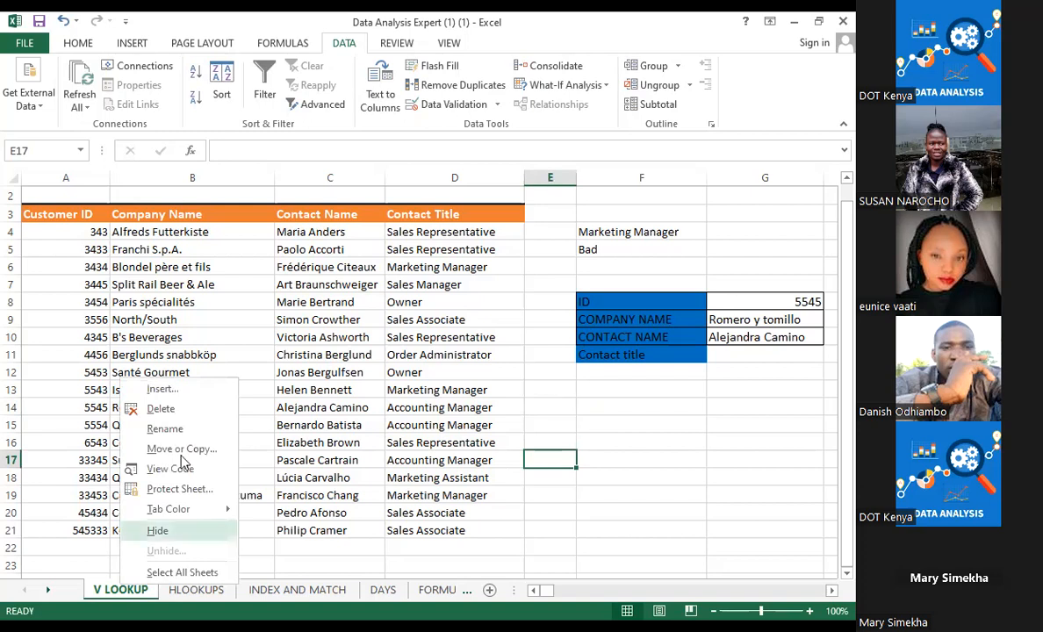
click(196, 385)
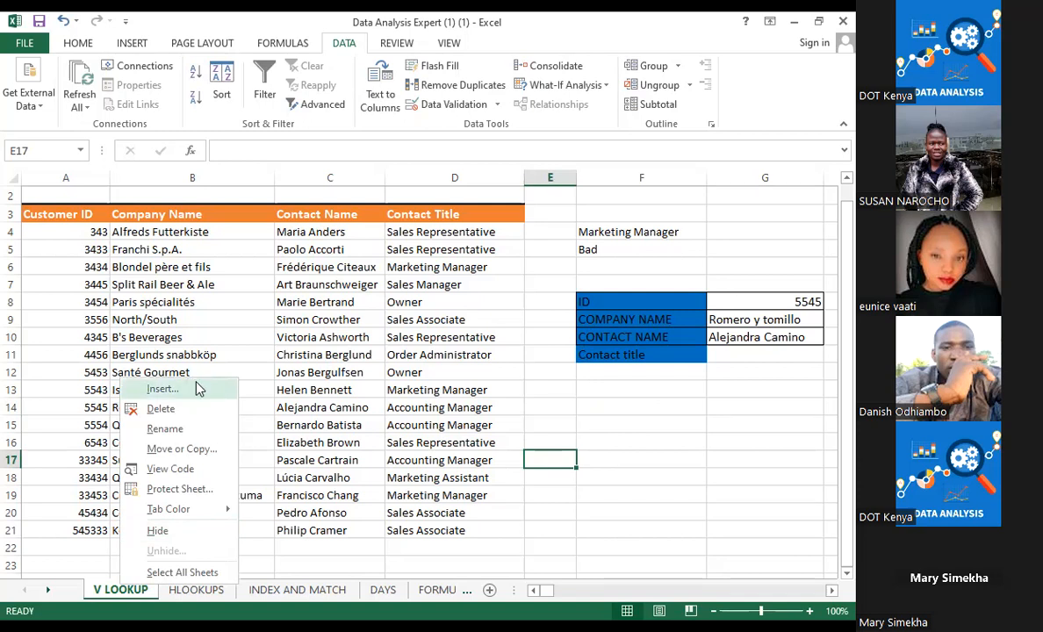
click(197, 389)
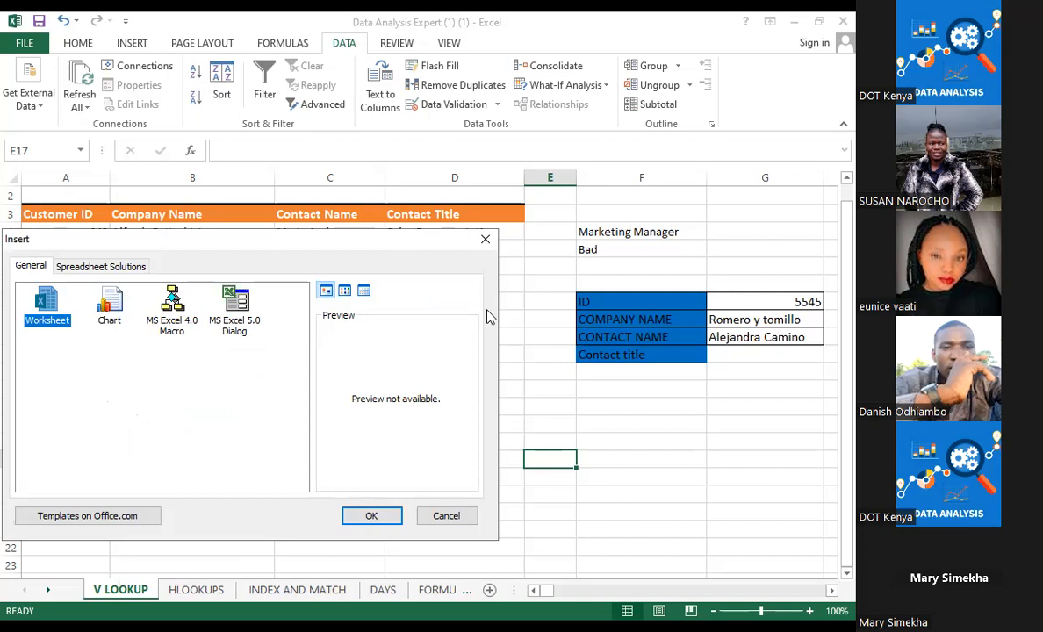
click(368, 516)
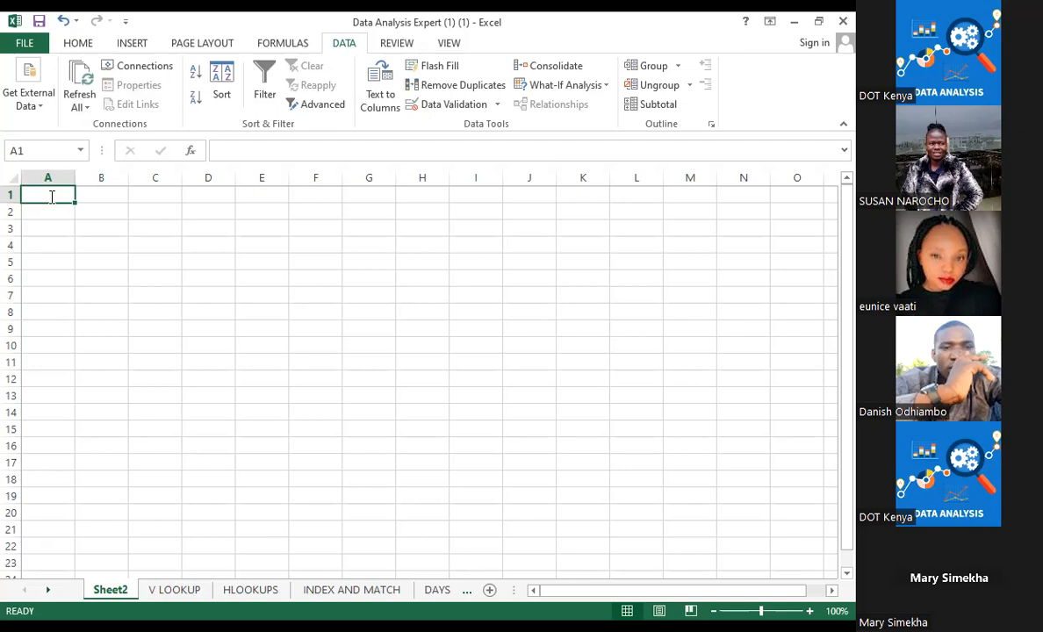
- Enter the headers ID in A1 and CONTACT TITLE in B1, and widen column B to fit its header
text(I)
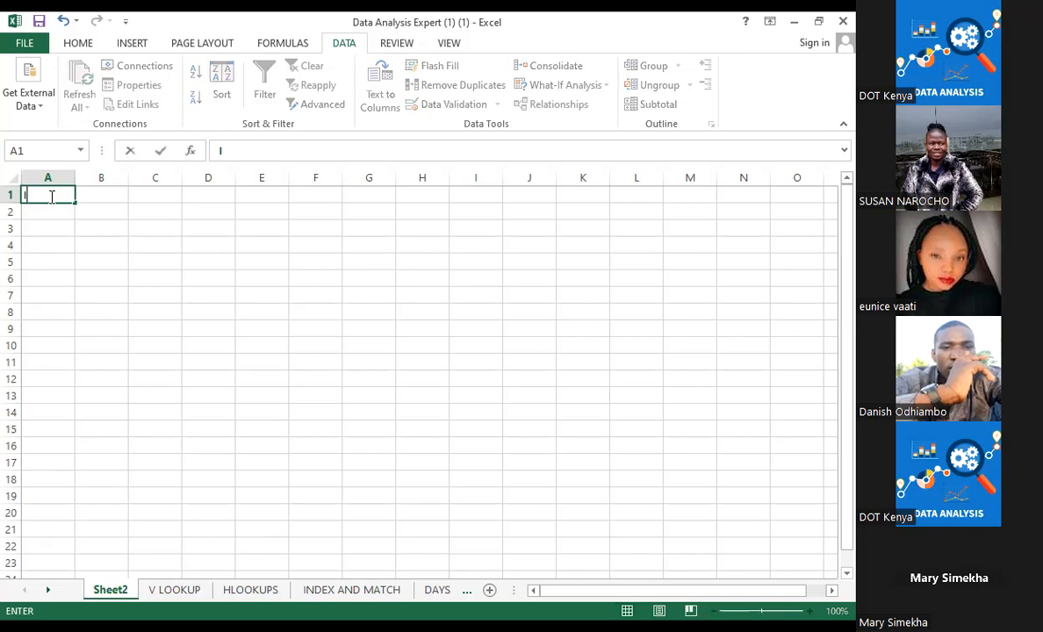
text(D)
click(42, 293)
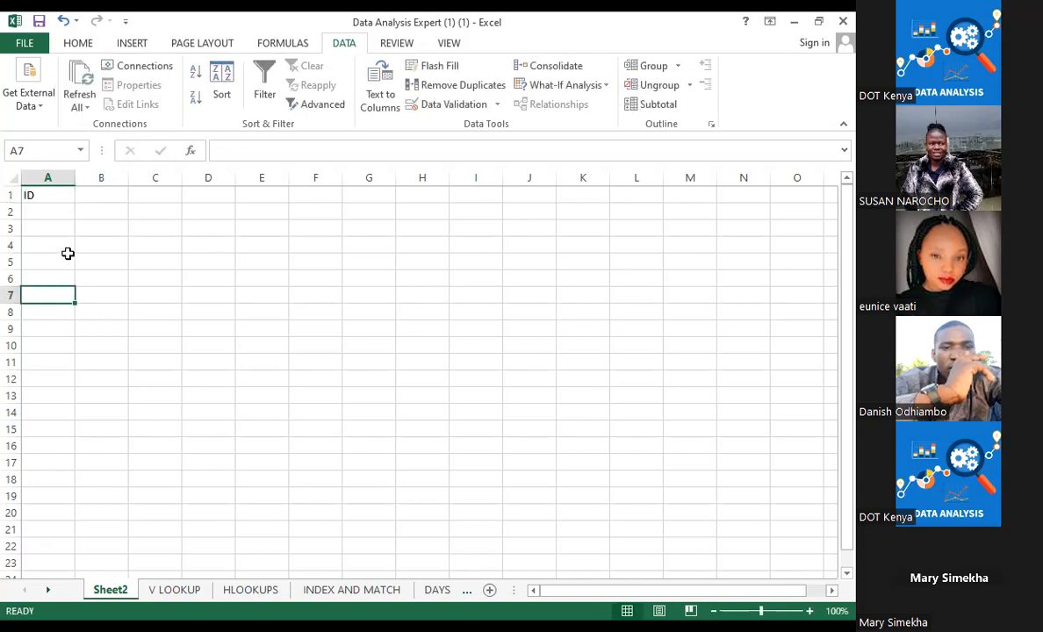
click(107, 190)
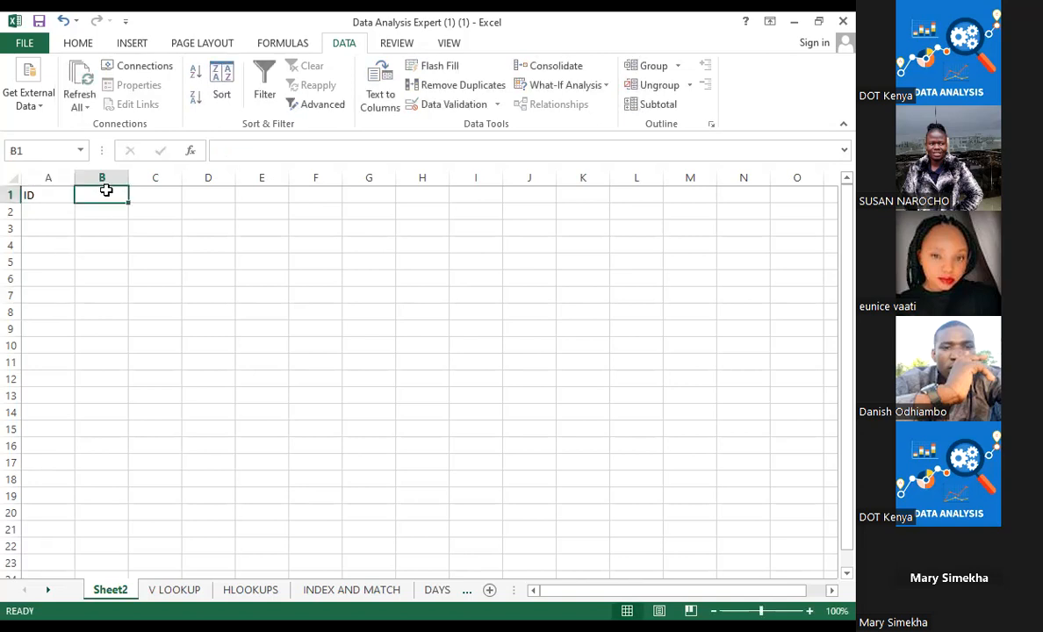
text(CONT)
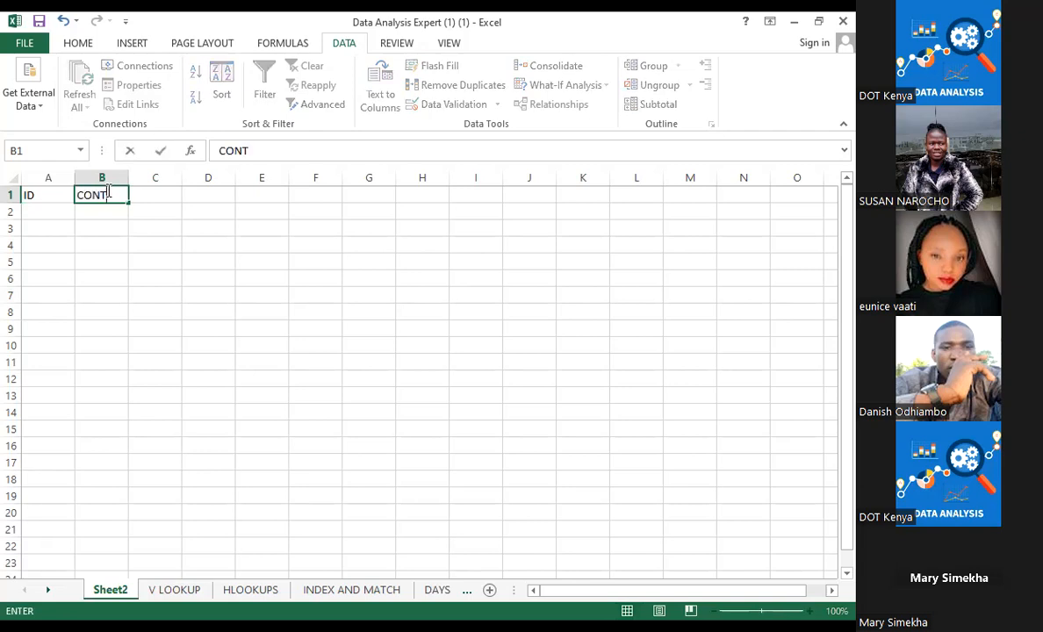
text(ACT TITLE)
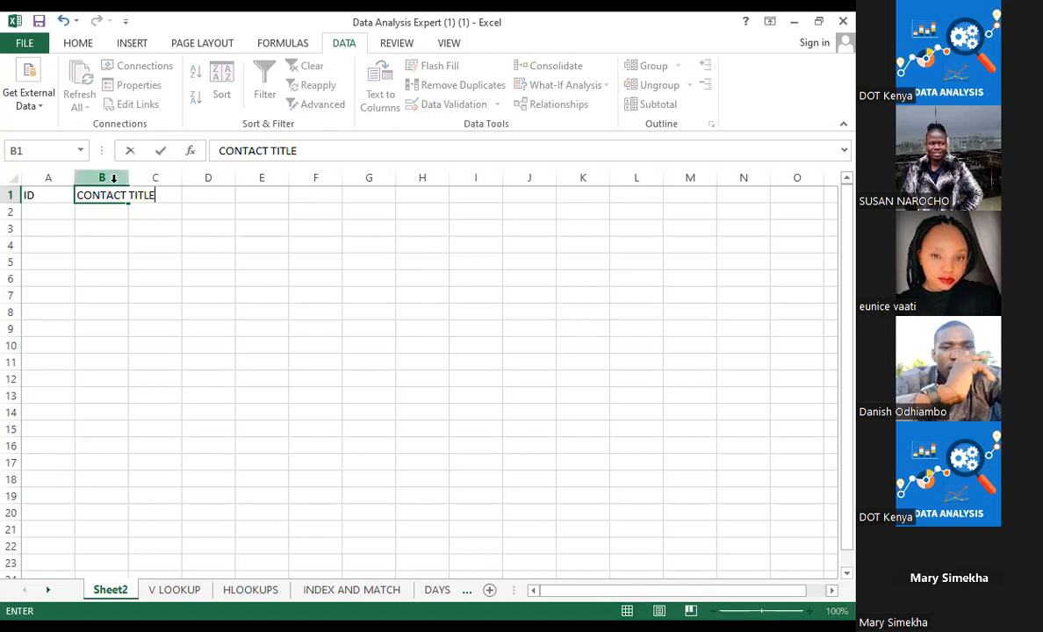
click(177, 206)
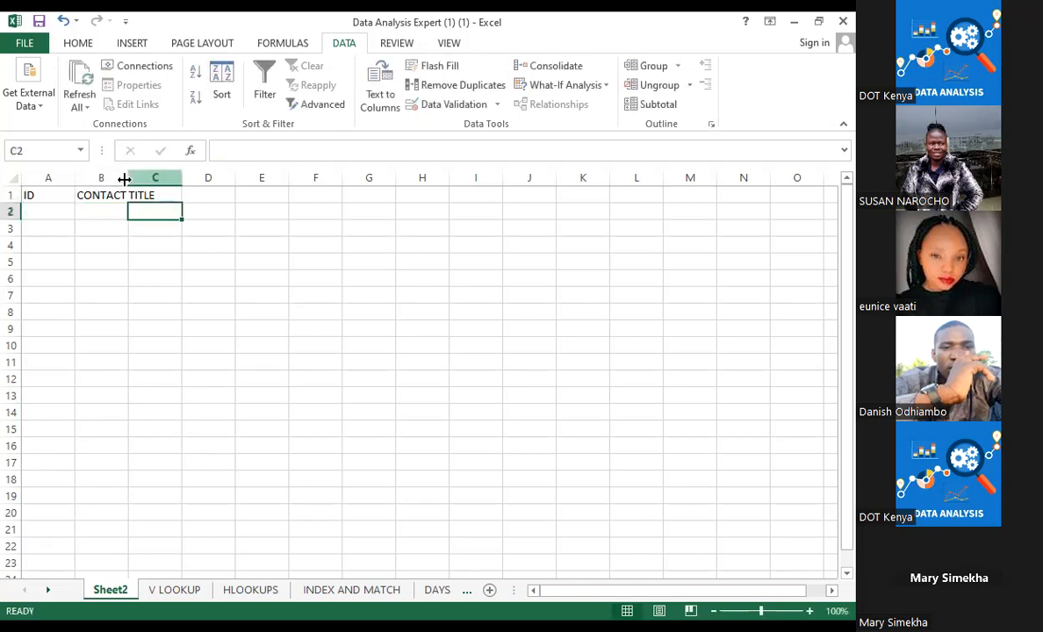
drag(125, 179, 159, 179)
click(182, 192)
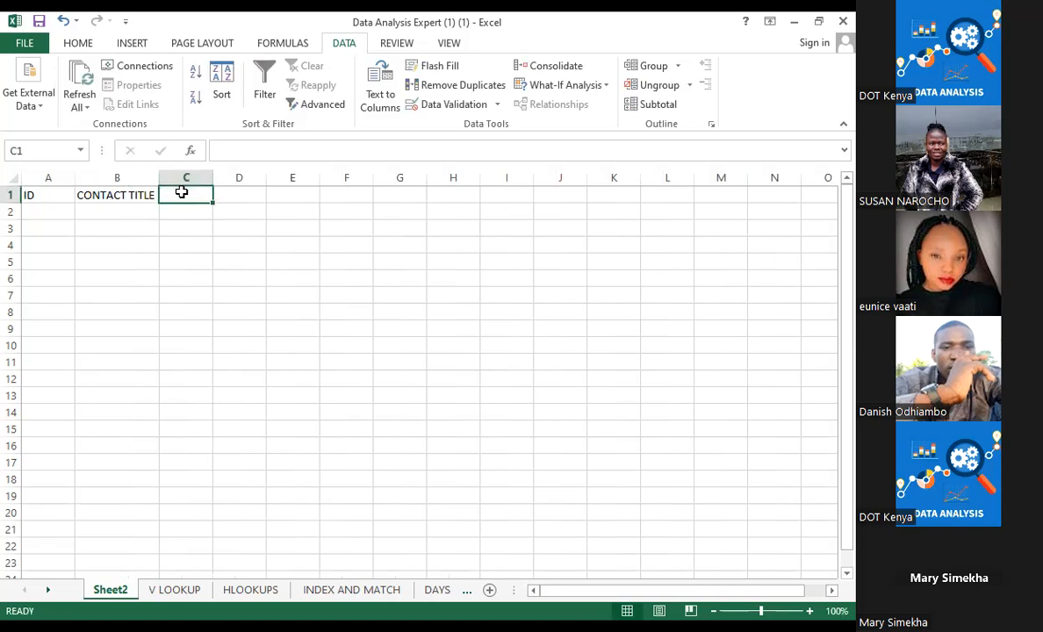
- Select A2:A20 below the ID header and open the Data Validation settings for that range
click(38, 211)
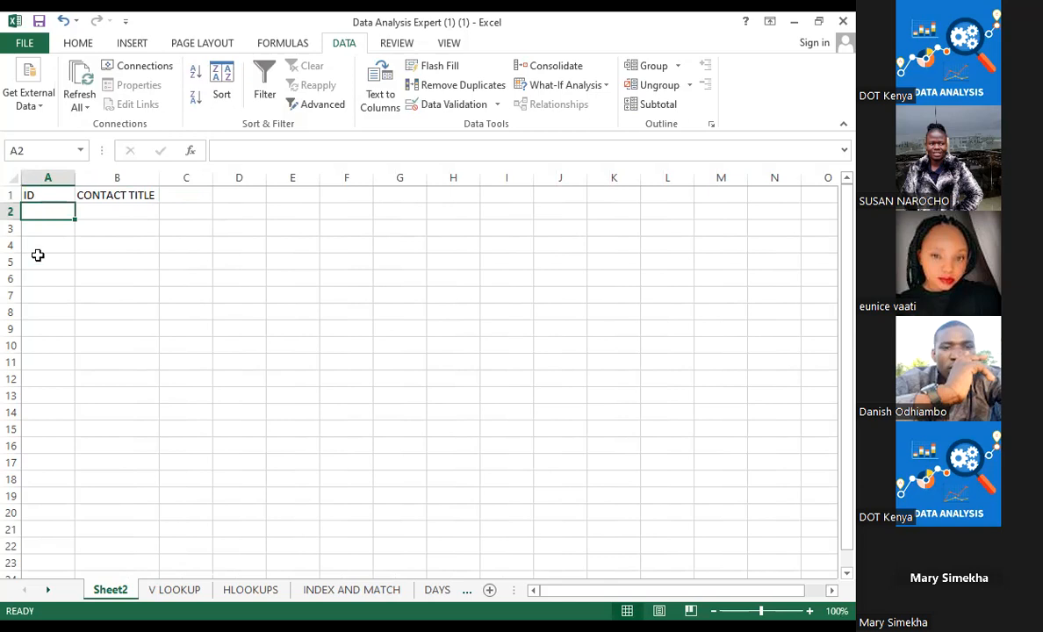
key(shift+Down)
key(shift+Down)
key(shift+Down)
key(shift+Down)
key(shift+Down)
key(shift+Down)
key(shift+Down)
key(shift+Down)
key(shift+Down)
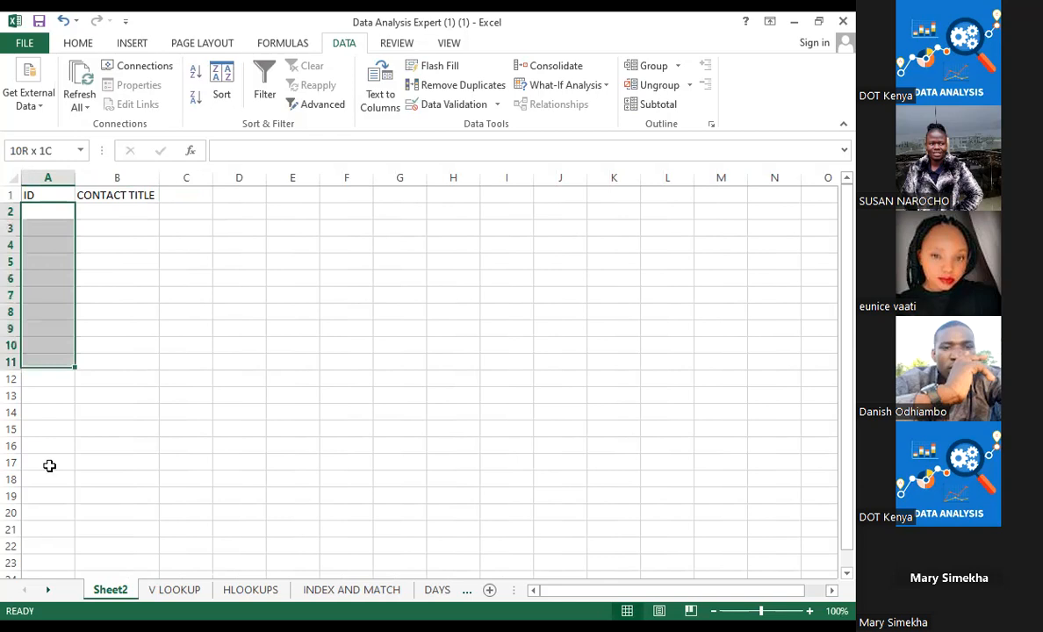
key(shift+Down)
key(shift+Down)
key(shift+Down)
key(shift+Down)
key(shift+Down)
key(shift+Down)
key(shift+Down)
key(shift+Down)
key(shift+Down)
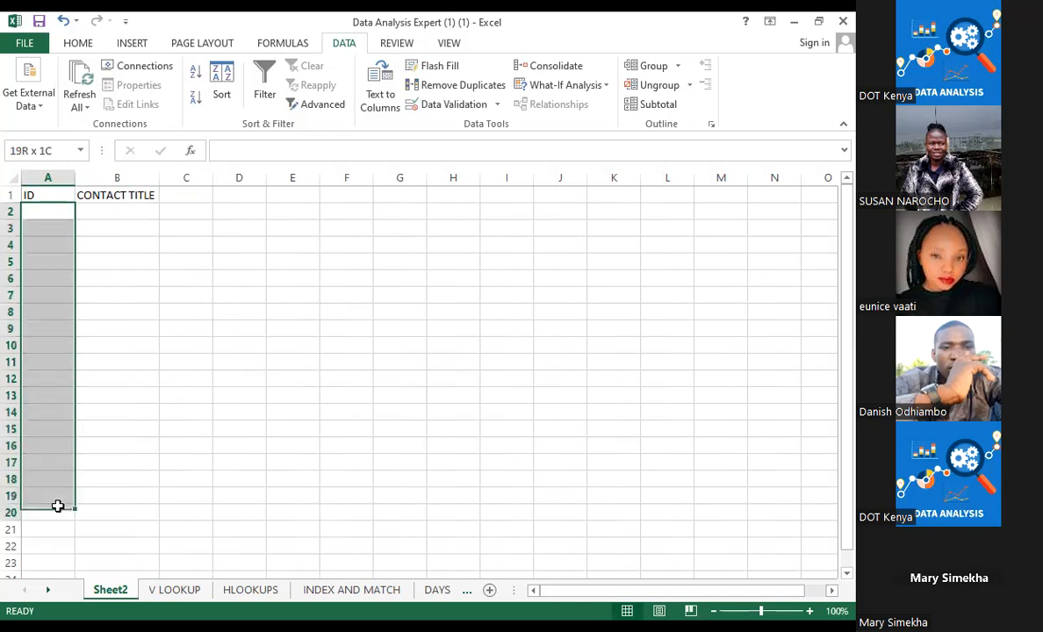
drag(58, 506, 58, 505)
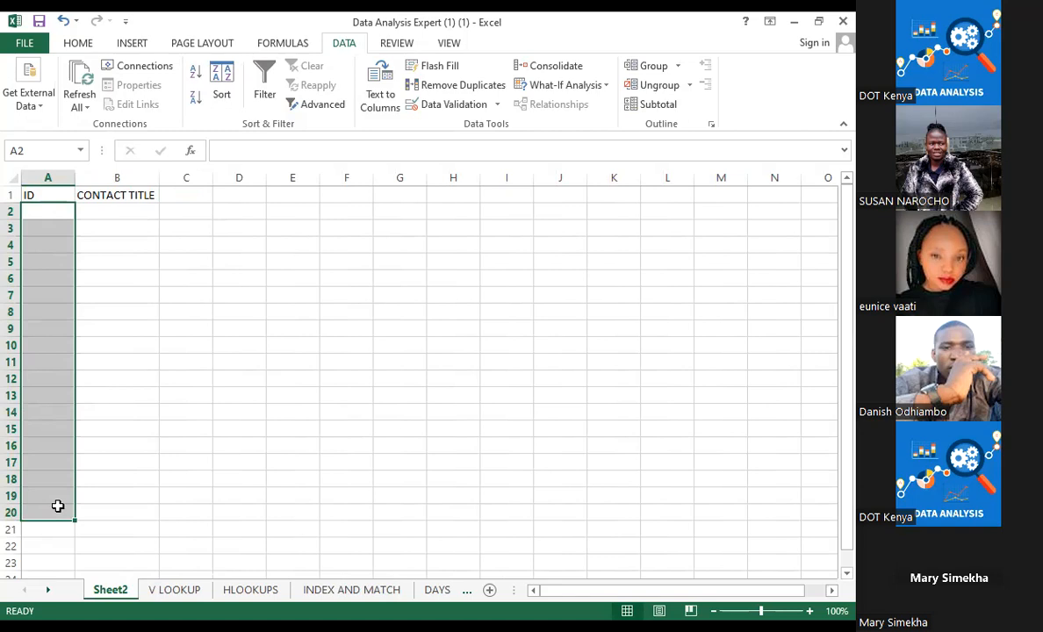
click(497, 104)
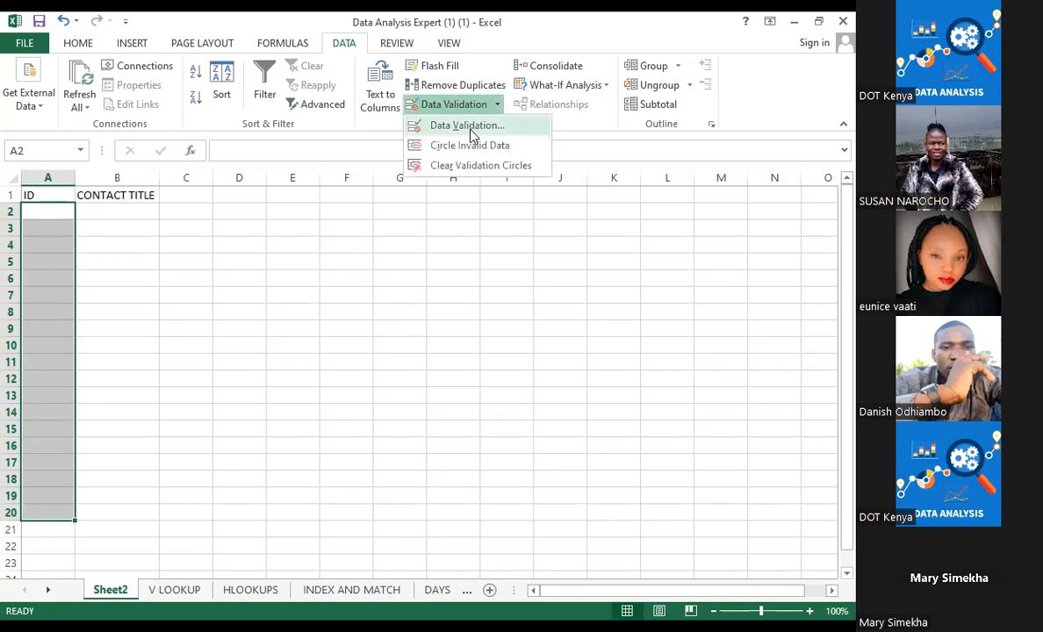
click(471, 129)
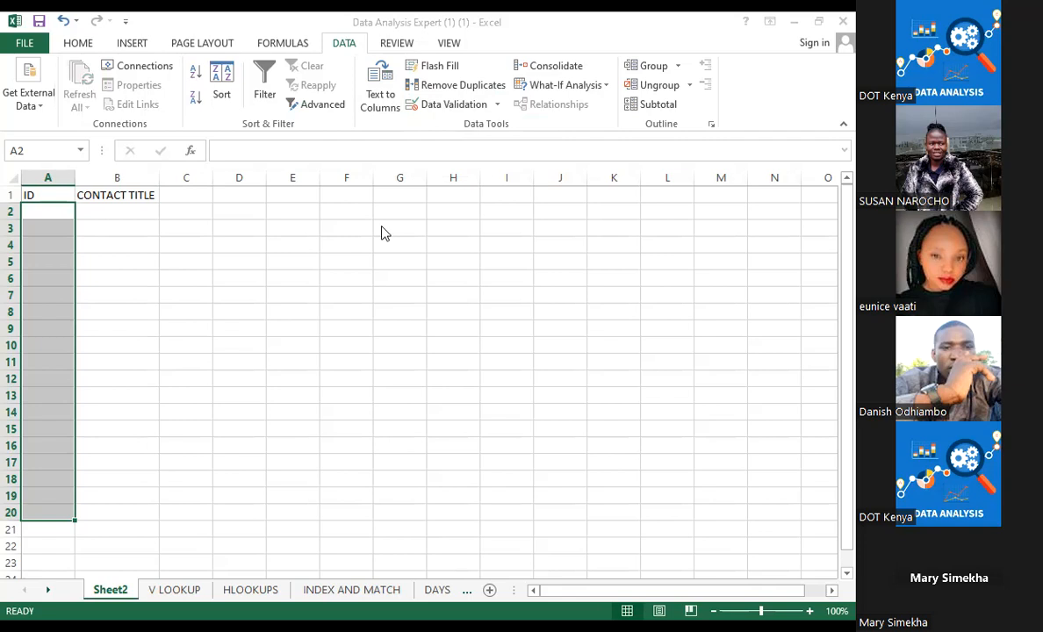
click(501, 104)
click(498, 104)
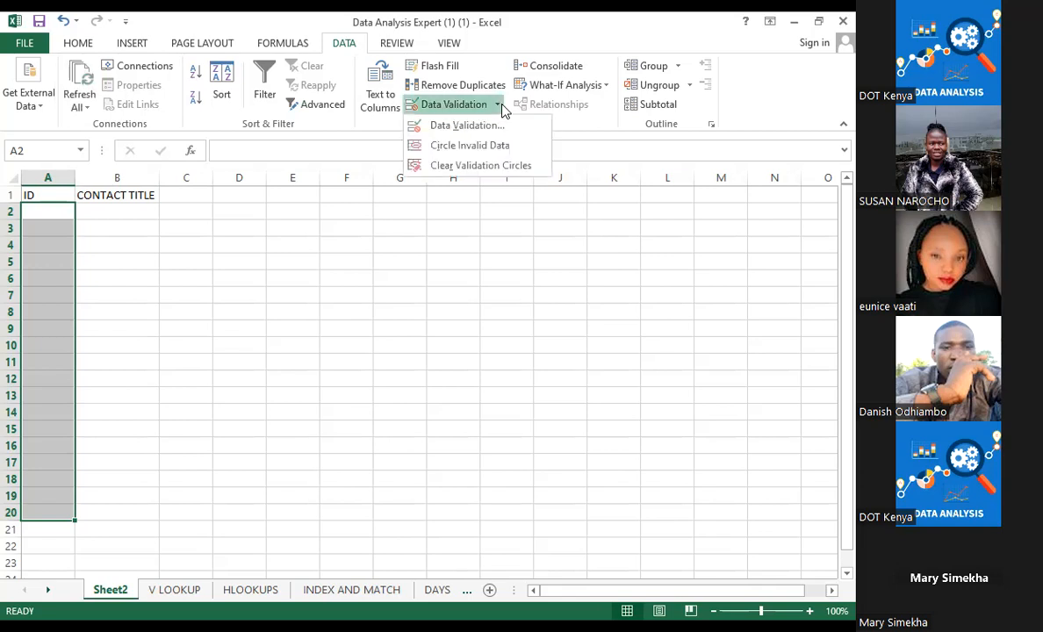
click(458, 128)
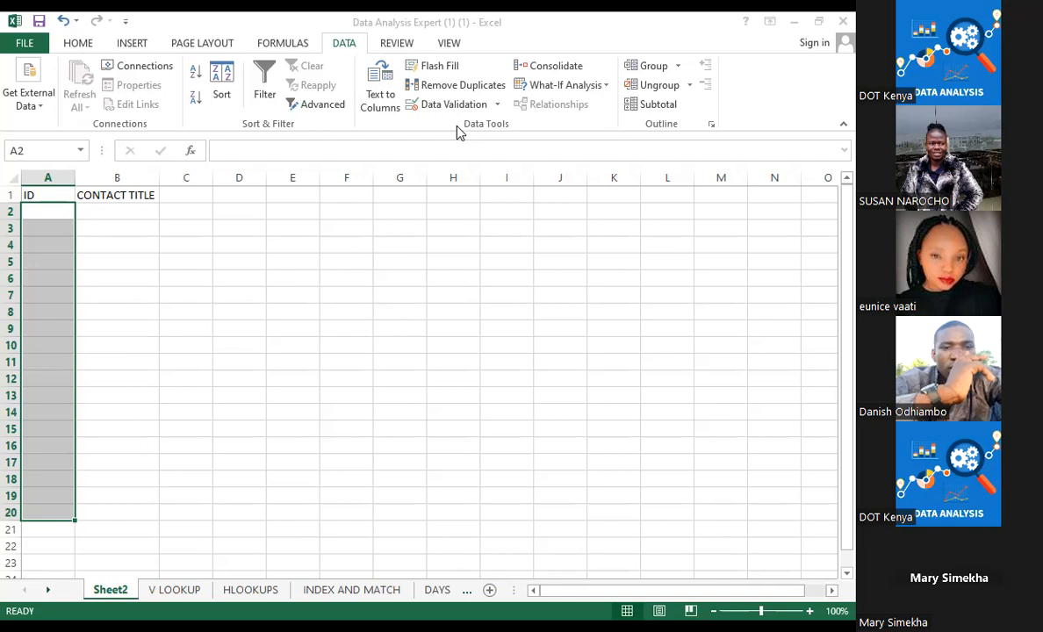
click(500, 104)
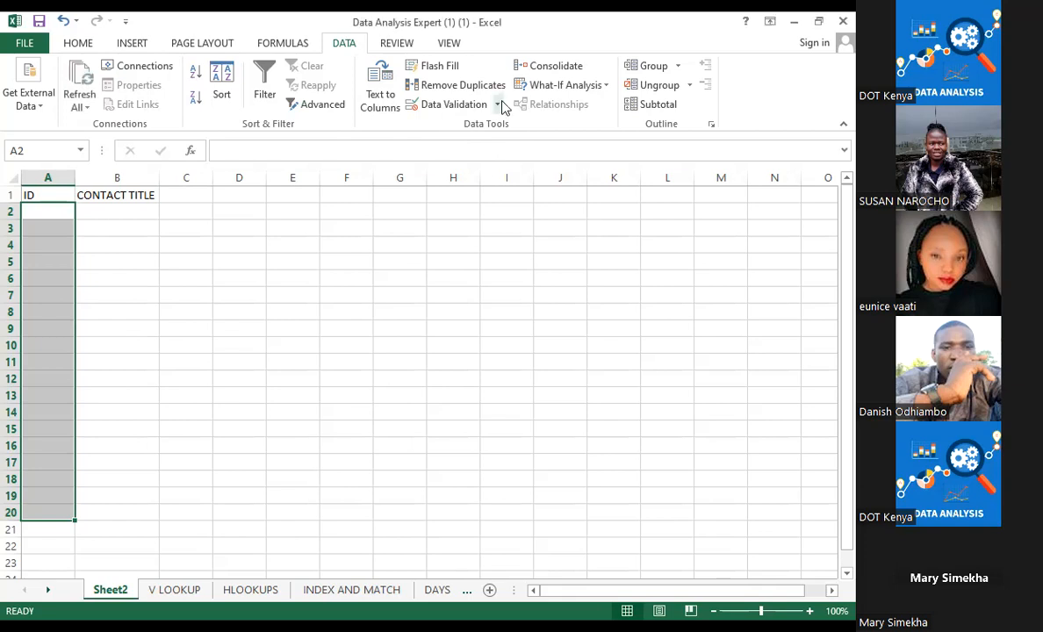
click(498, 105)
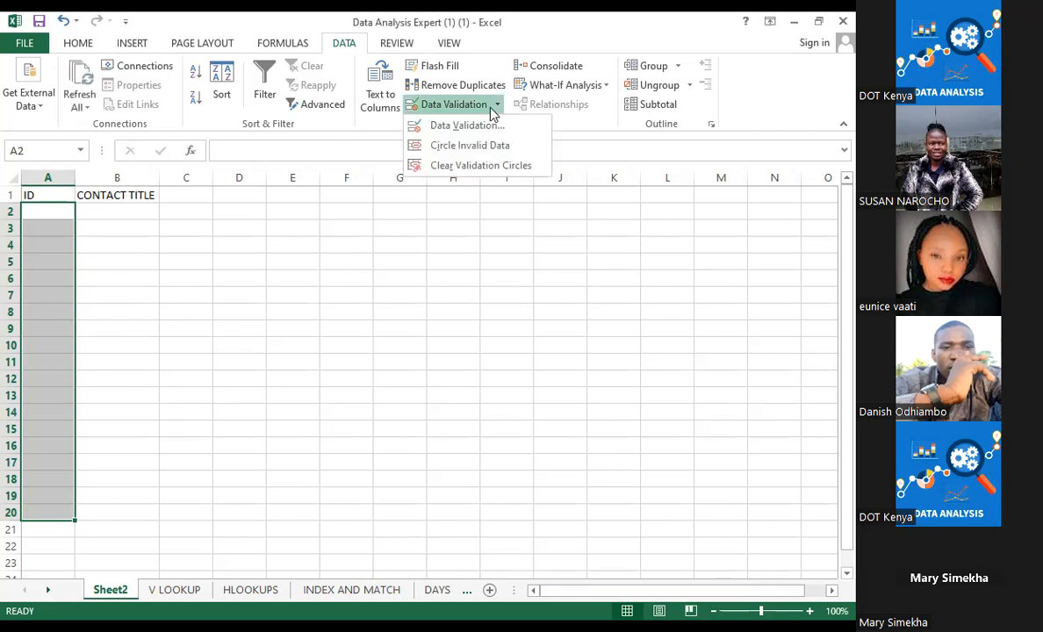
click(421, 126)
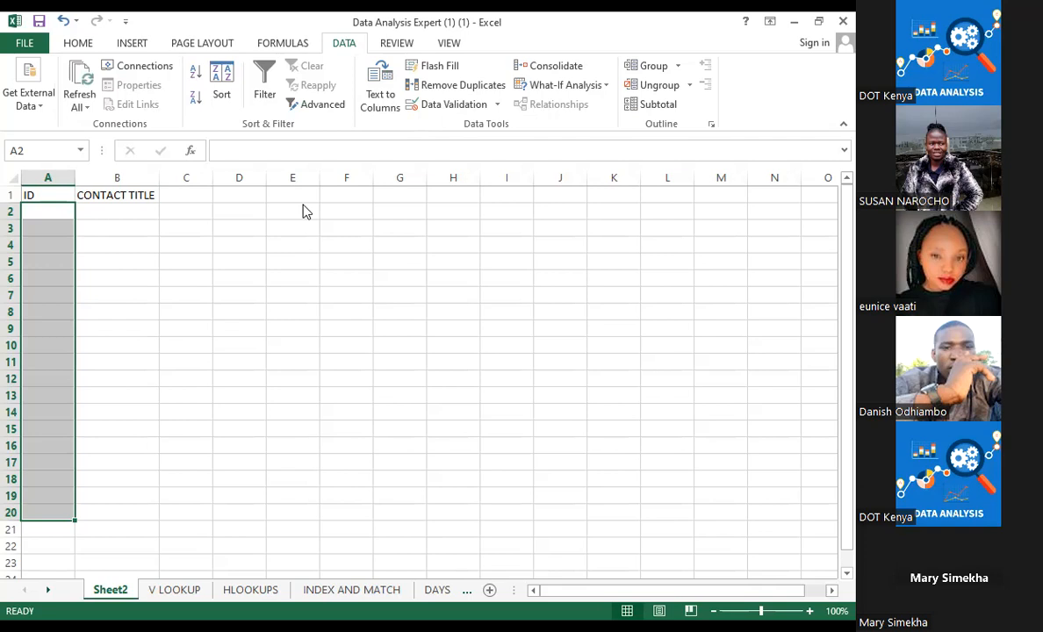
- Examine the Customer ID values on the V LOOKUP sheet, then return to Sheet2 and select A2
click(172, 589)
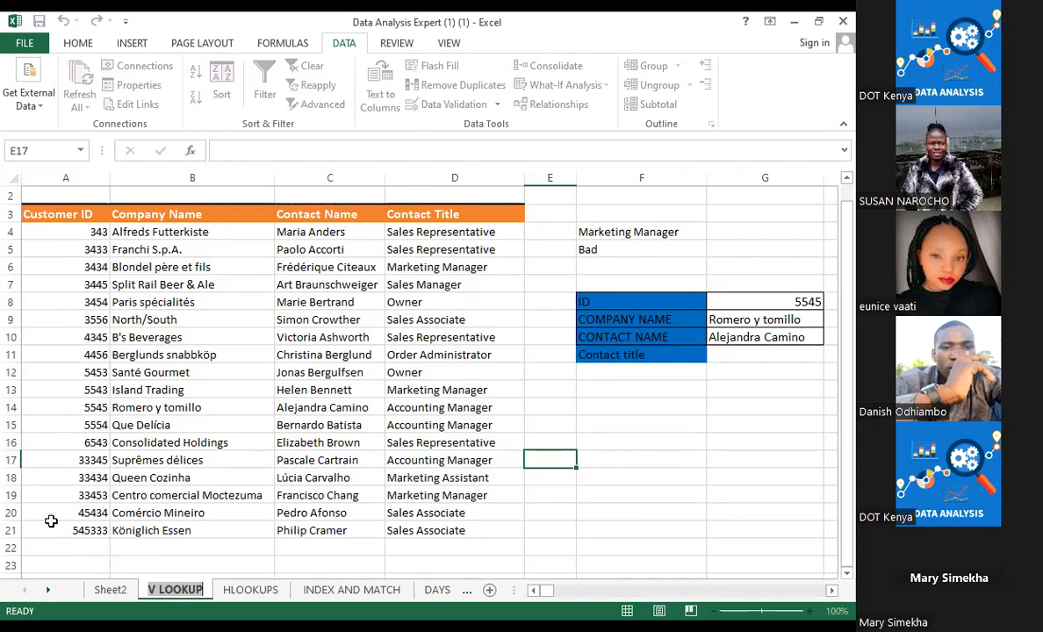
click(111, 590)
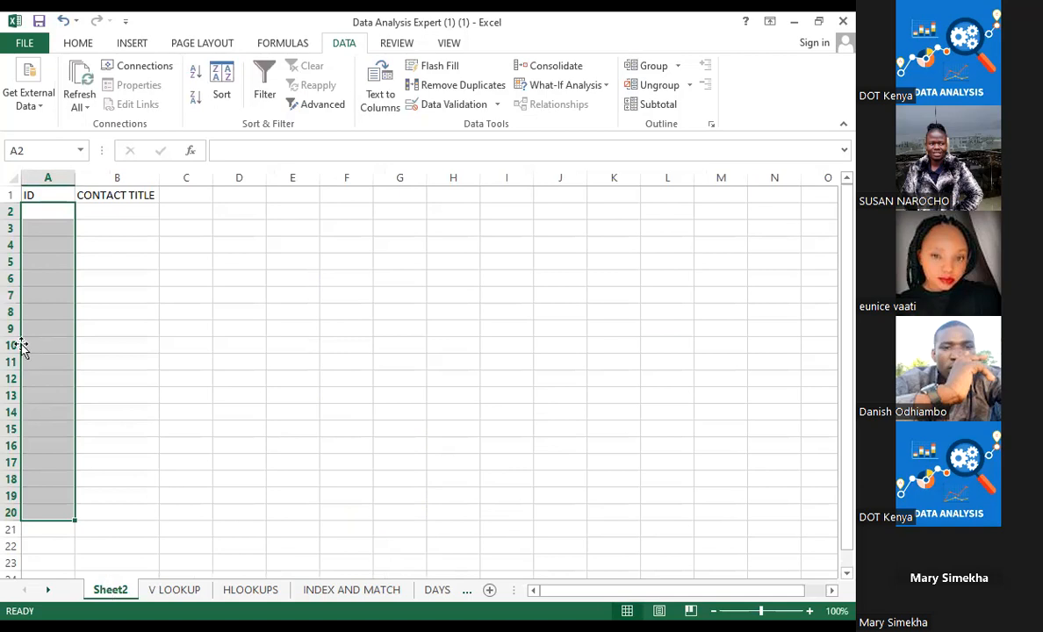
click(42, 214)
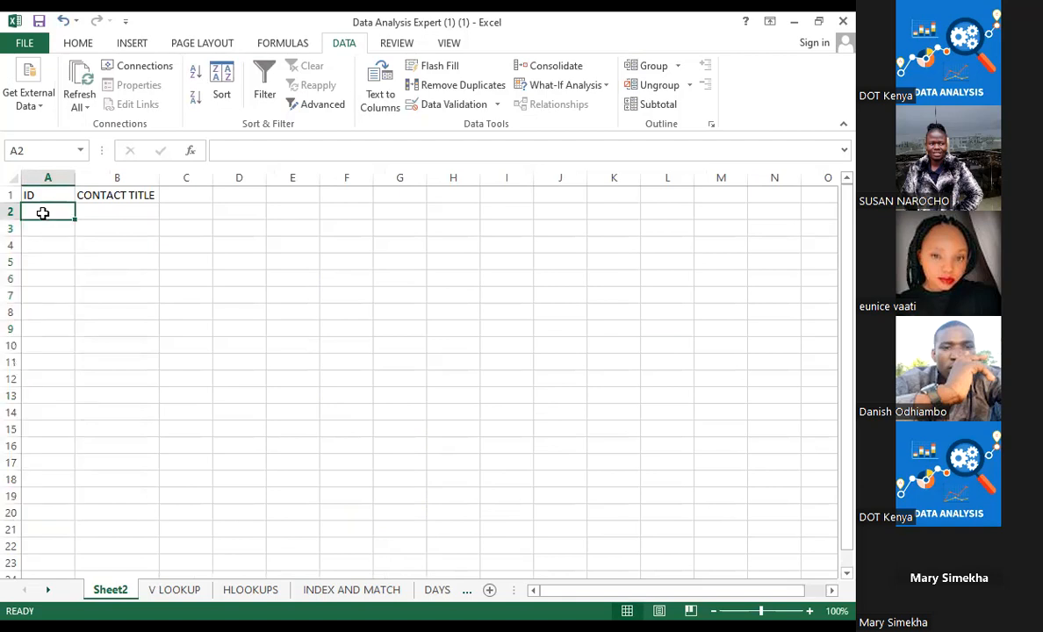
- Enter the customer ID belonging to Island Trading in cell A2 of Sheet2
text(55)
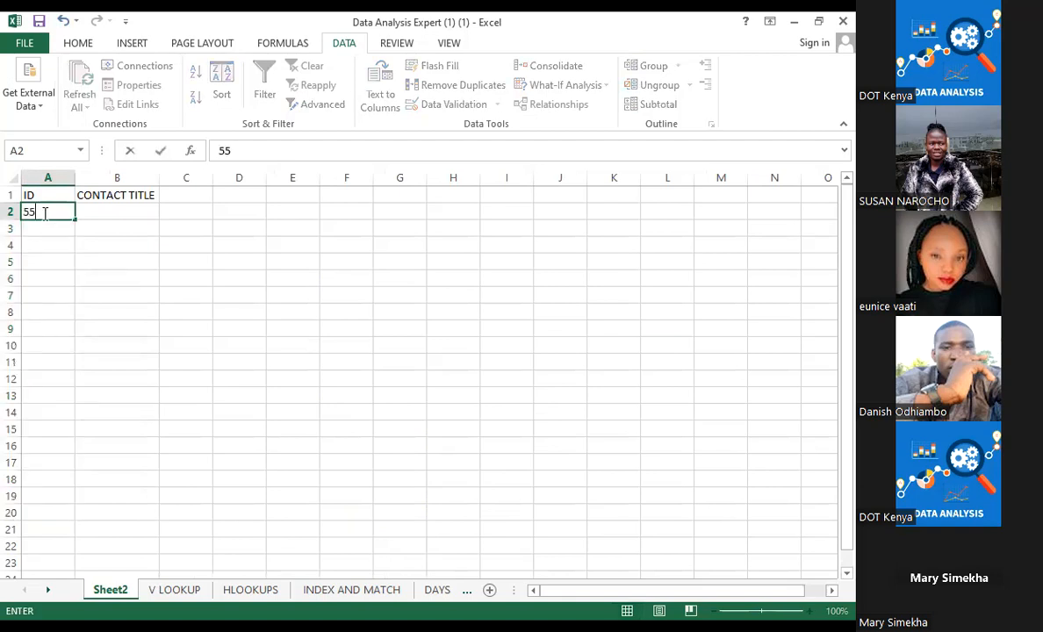
text(3)
key(BackSpace)
text(43)
drag(59, 252, 61, 249)
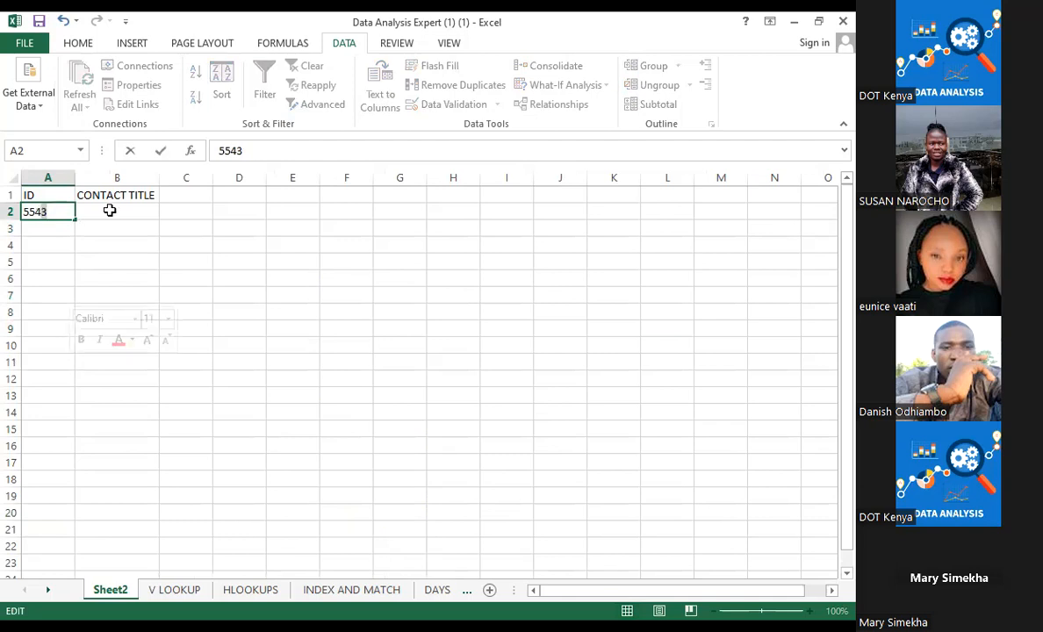
click(111, 211)
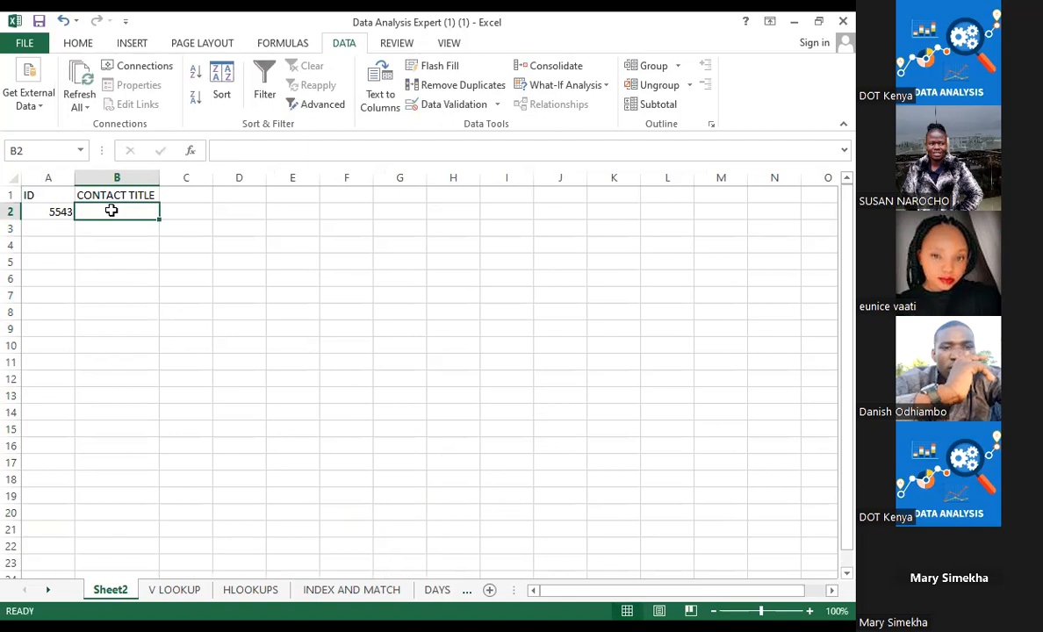
- Start a VLOOKUP formula in B2 under CONTACT TITLE with A2 as the lookup value
double_click(112, 211)
text(=)
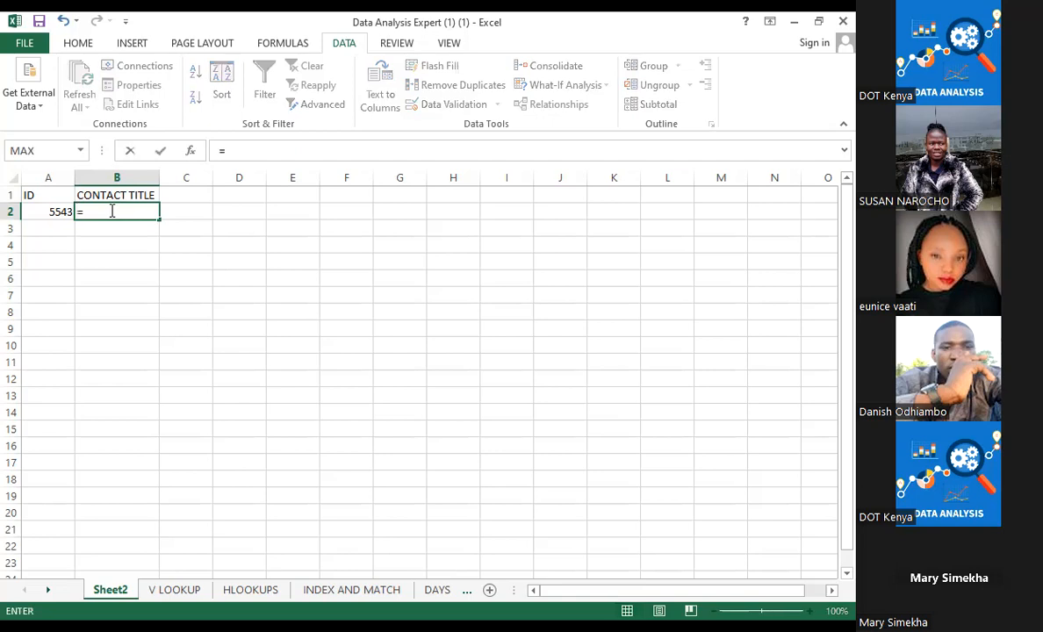
text(V)
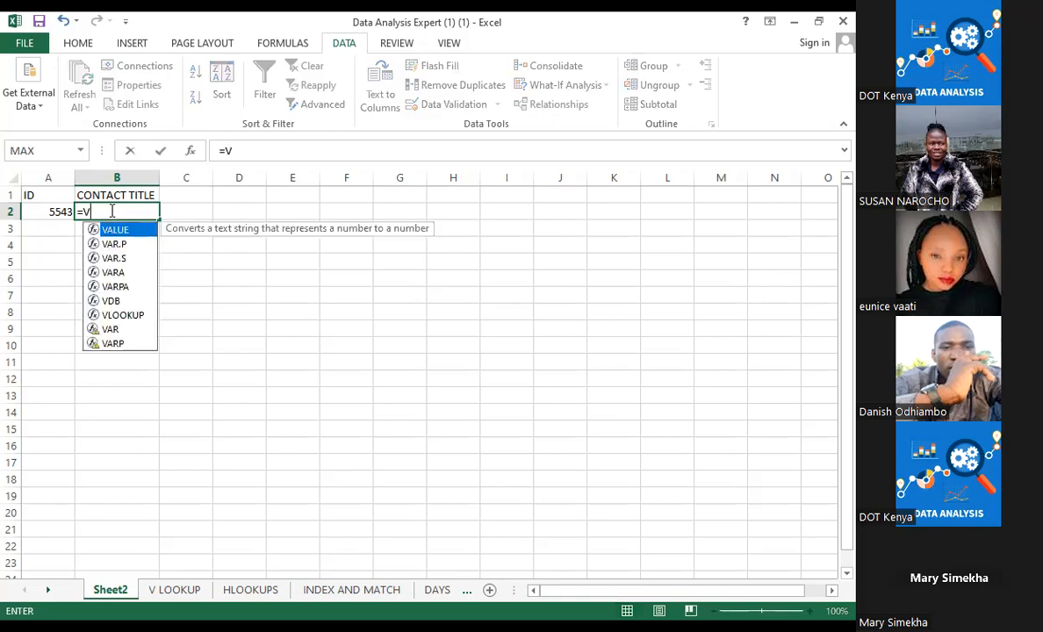
key(Down)
key(Down)
key(Down)
key(Down)
key(Down)
key(Down)
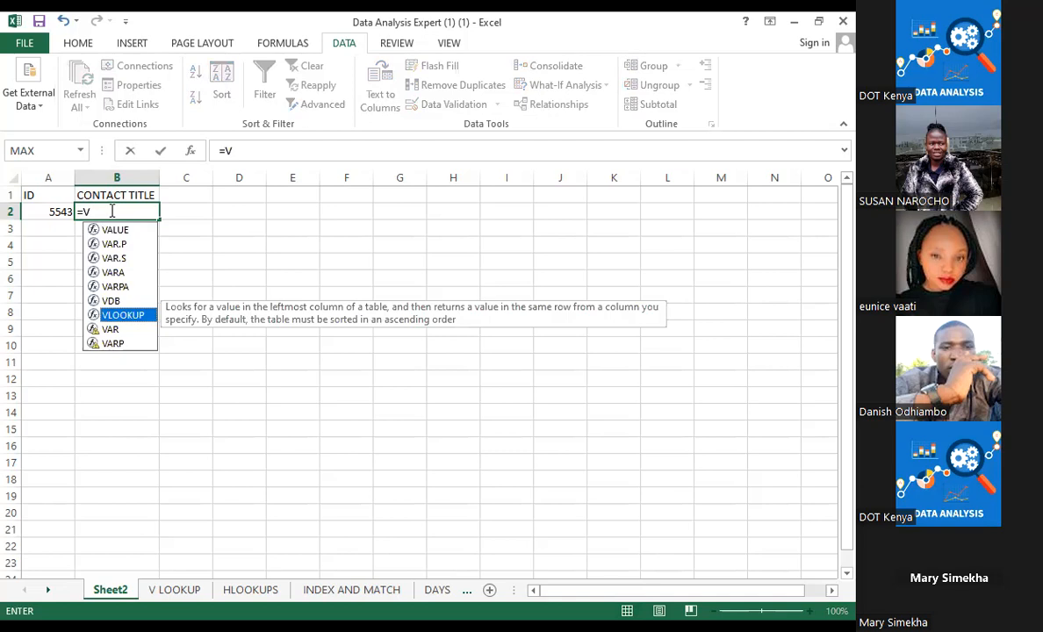
key(Tab)
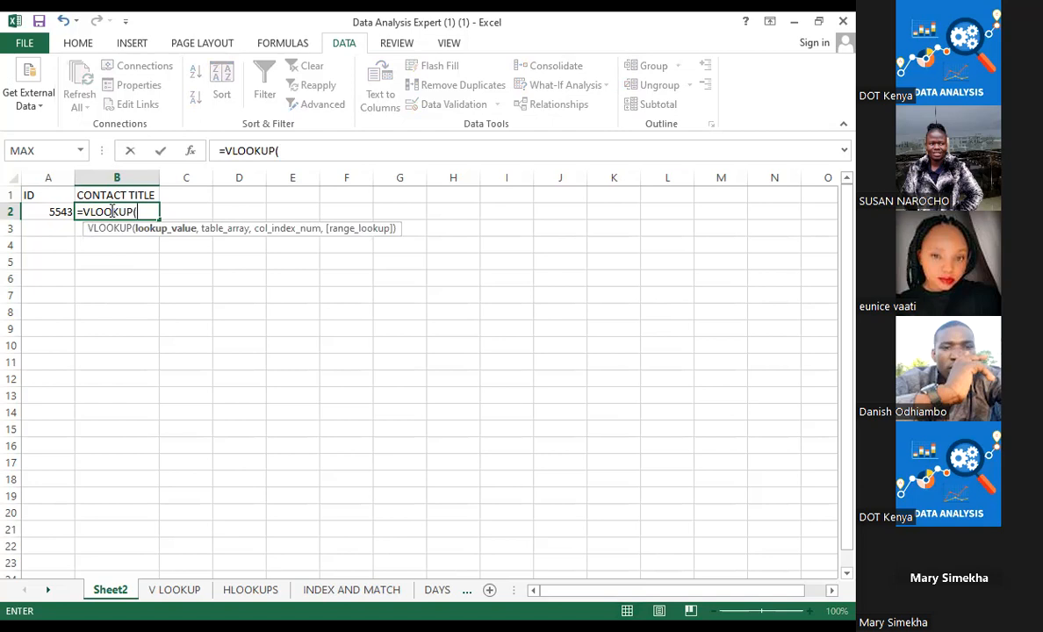
click(50, 209)
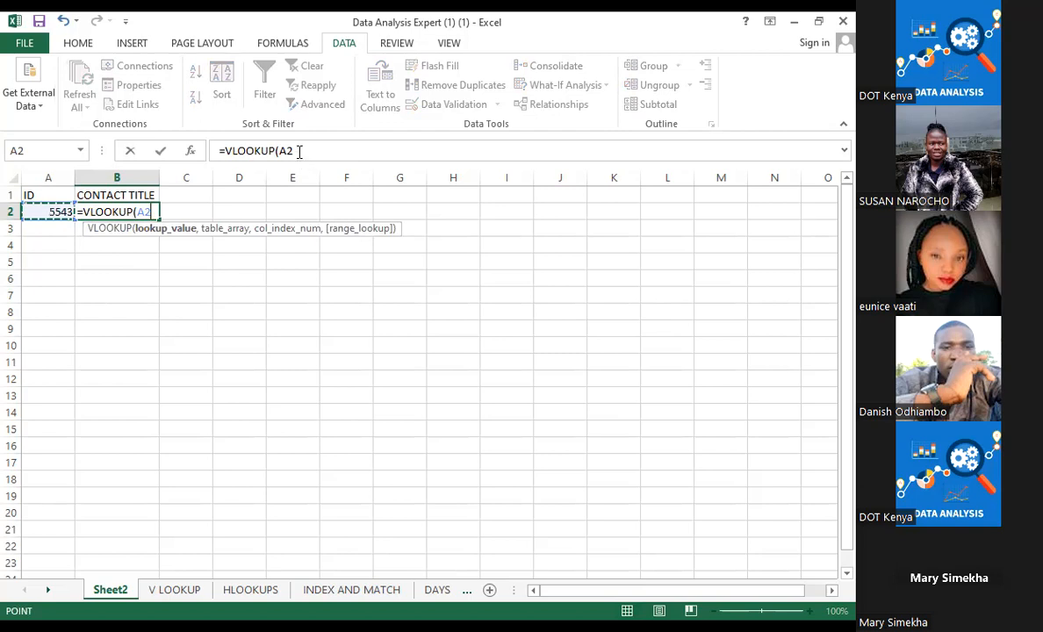
click(299, 151)
text(,)
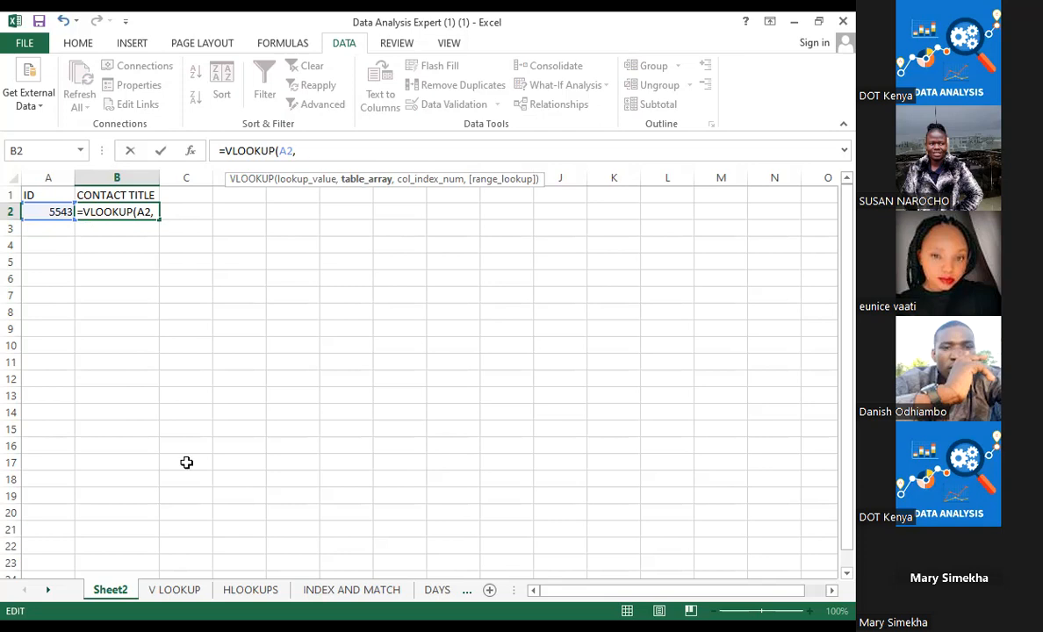
- Complete the VLOOKUP with the Northwind table on the V LOOKUP sheet, column index 4 and range lookup 0
click(171, 599)
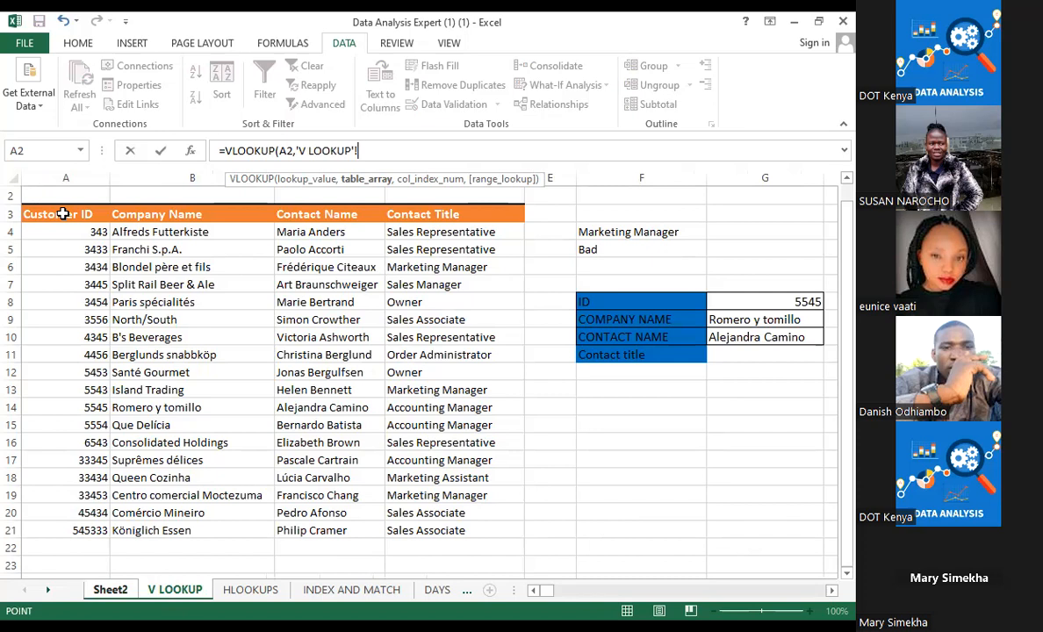
click(63, 214)
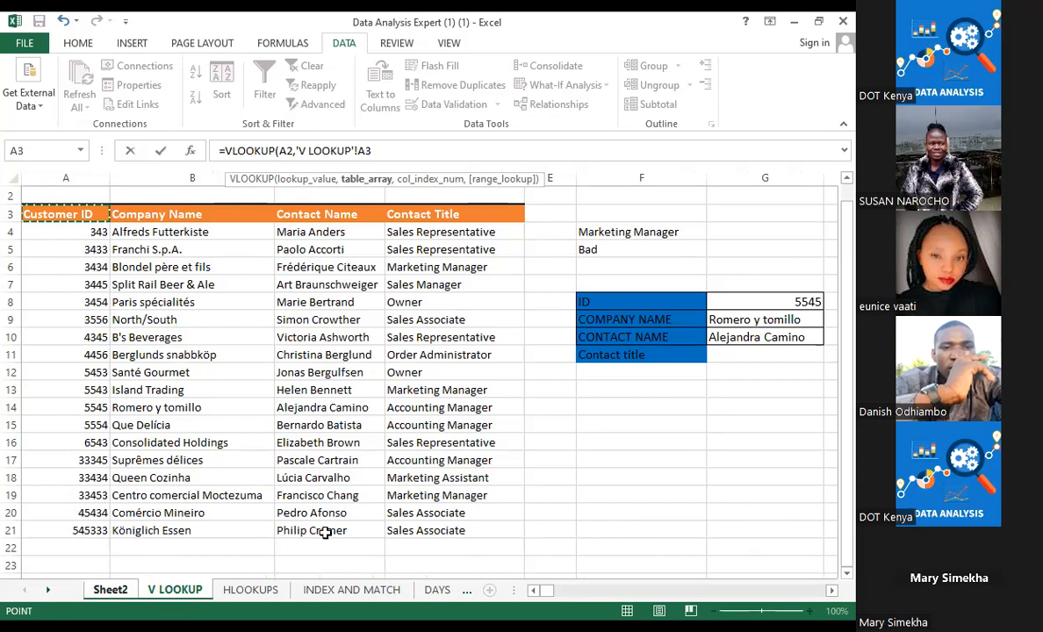
shift+click(395, 531)
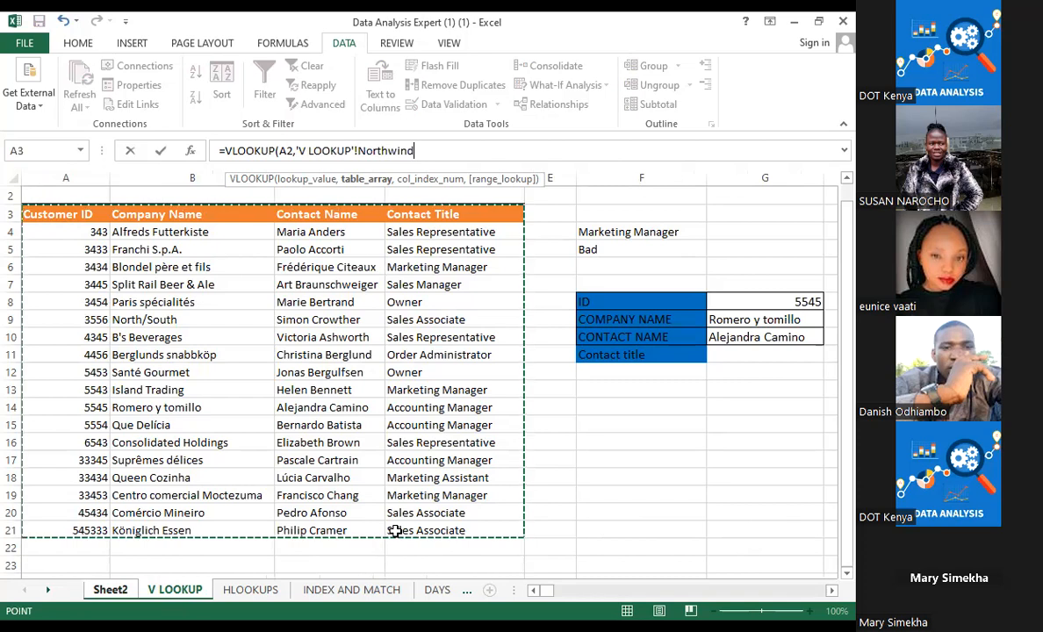
text(,)
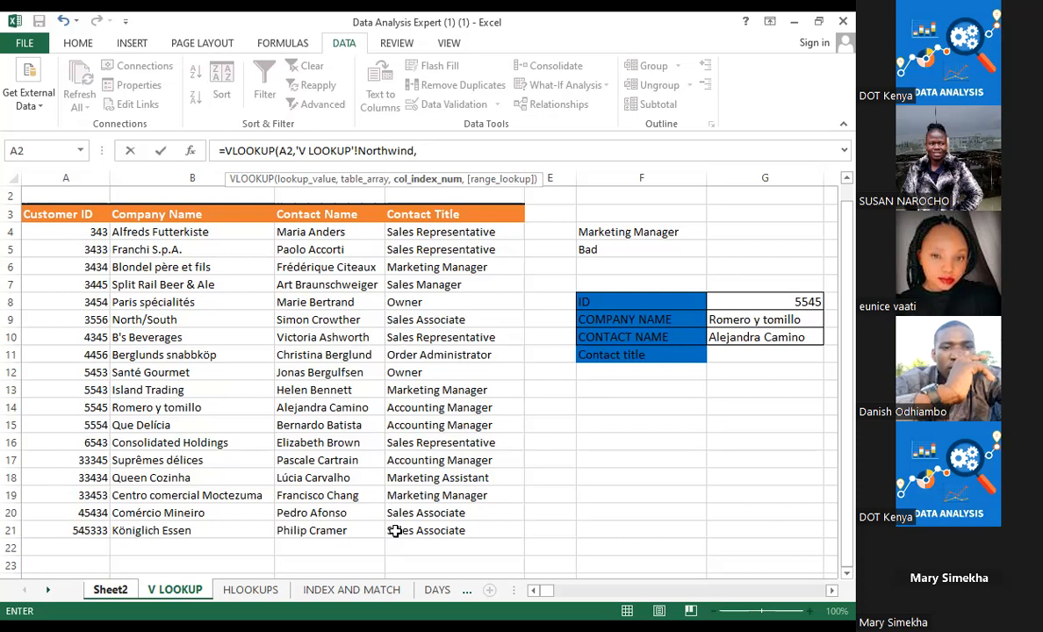
text(4,)
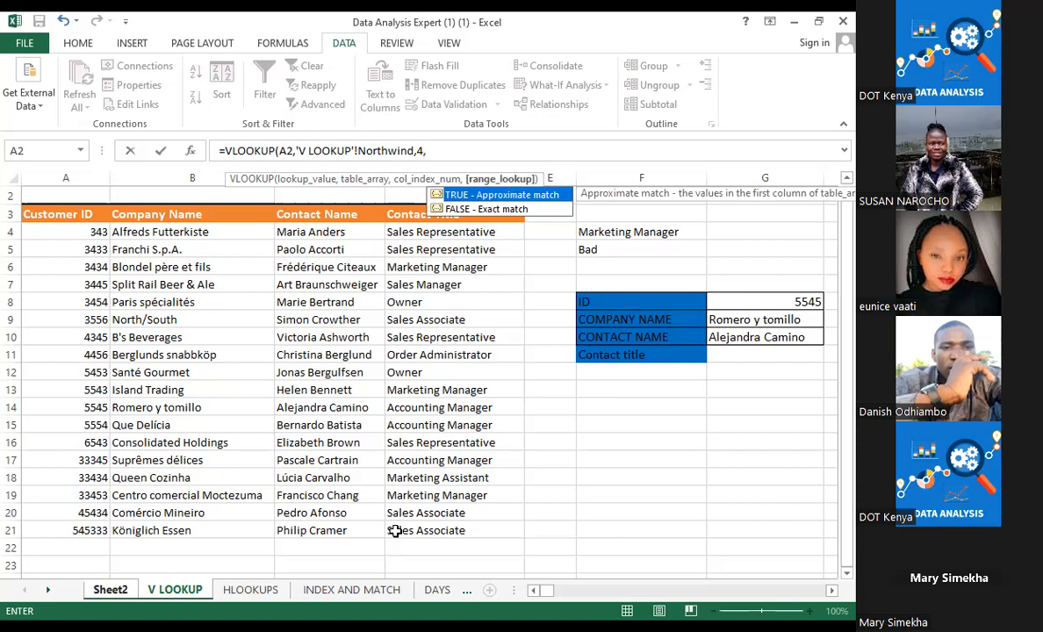
text(0)
text())
key(Return)
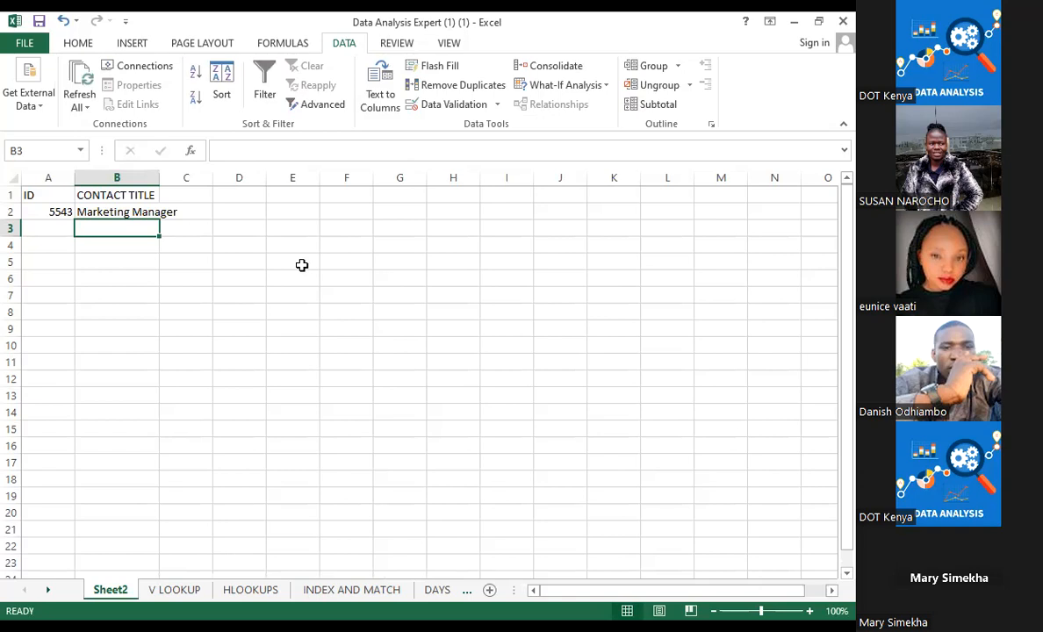
- Replace the A2 reference in B2's VLOOKUP formula with Island Trading's customer ID entered directly as the lookup value
click(178, 589)
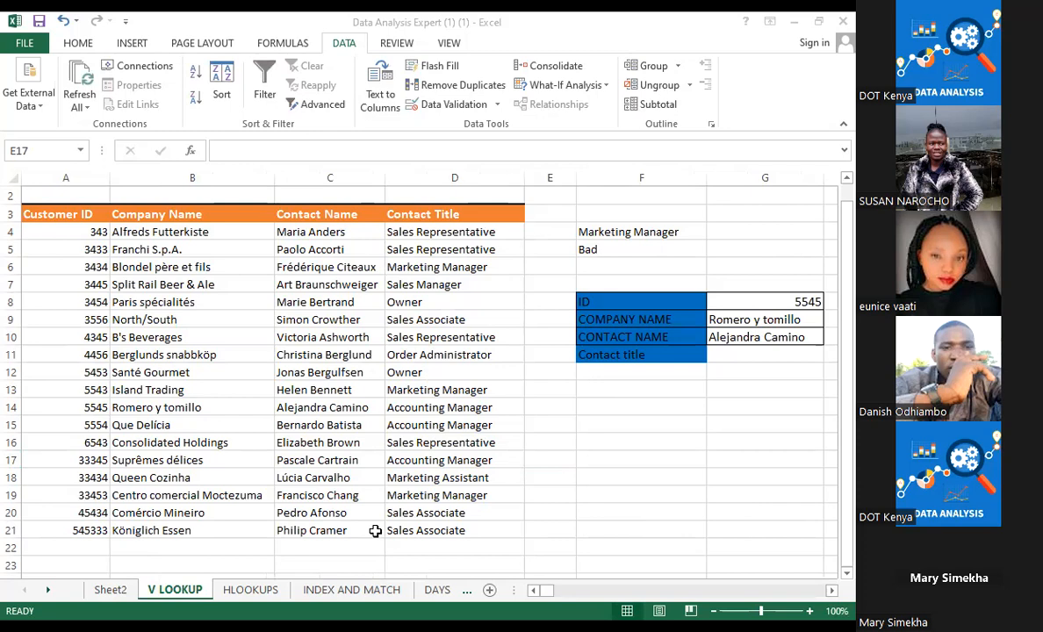
click(115, 598)
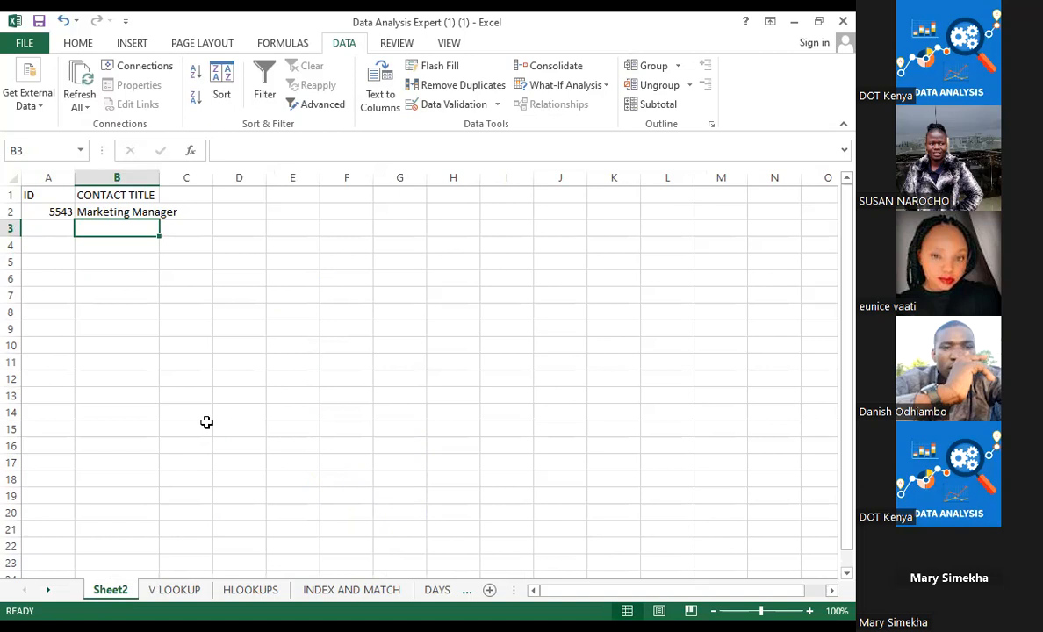
key(Up)
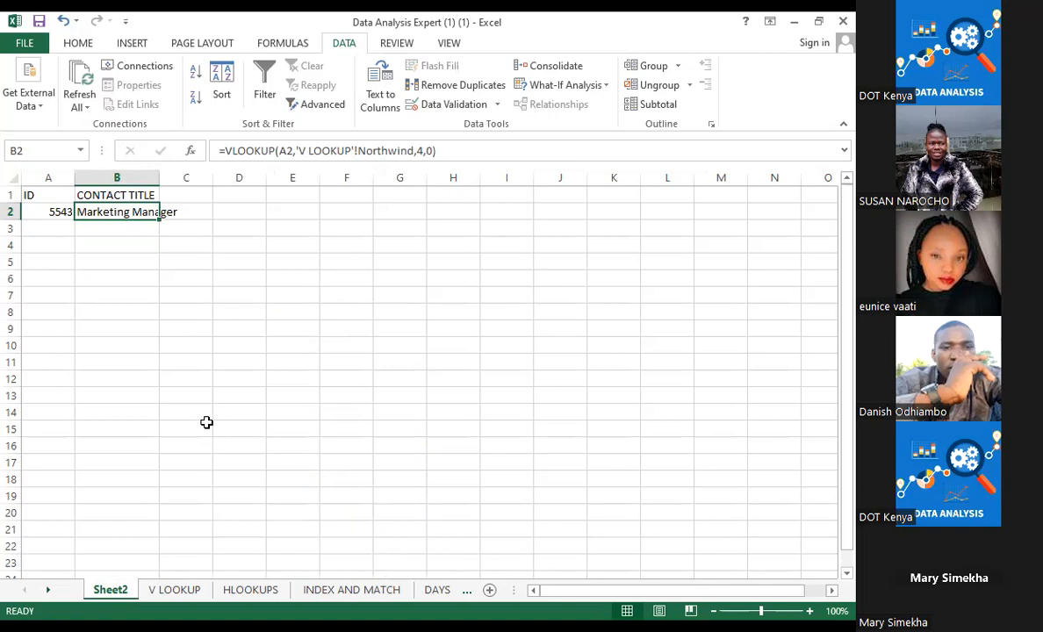
double_click(292, 151)
text(55)
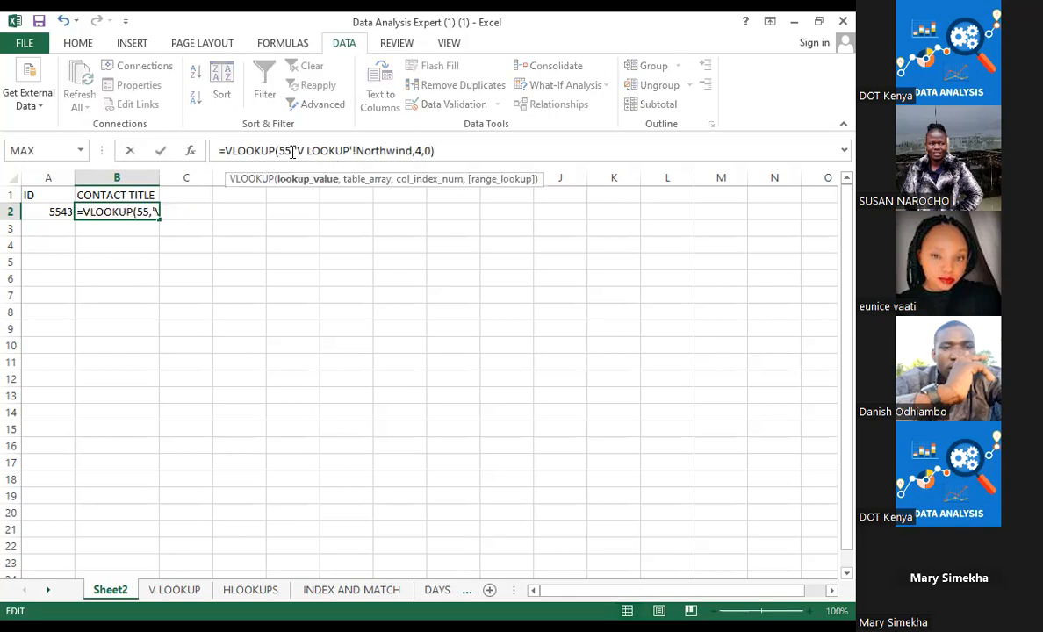
text(3)
key(BackSpace)
text(43)
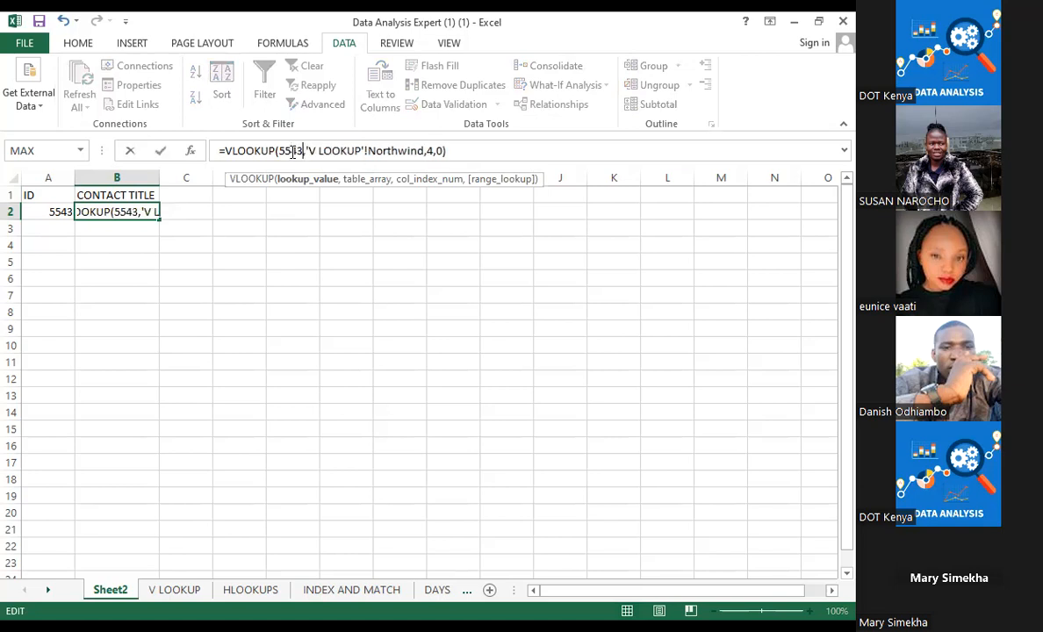
key(Return)
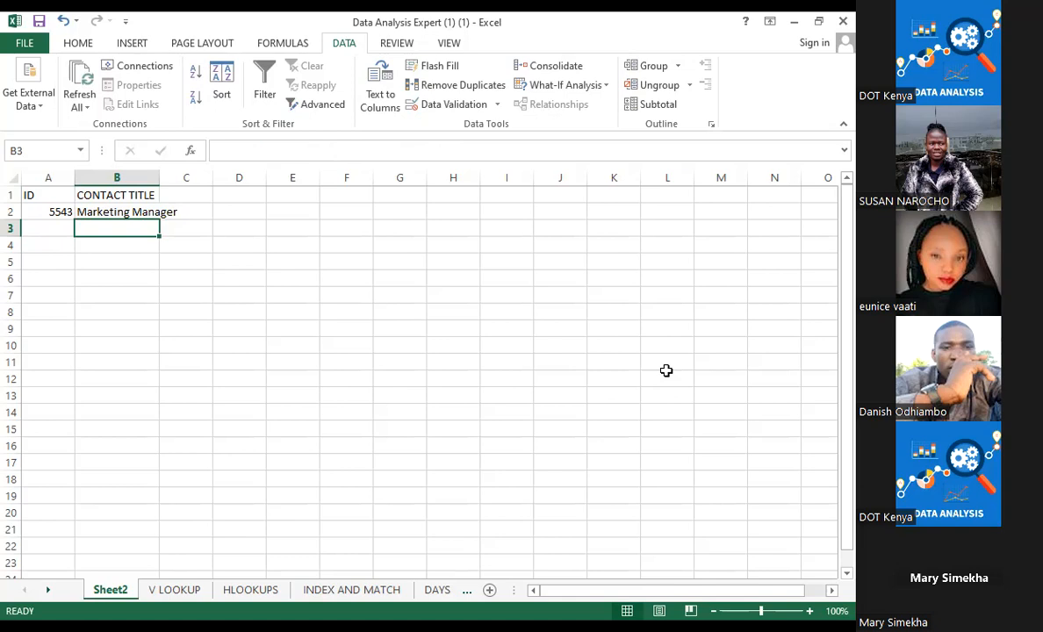
- On the HLOOKUPS sheet, start an HLOOKUP formula in the COMPANY NAME cell E10 with E9 as the lookup value
click(250, 588)
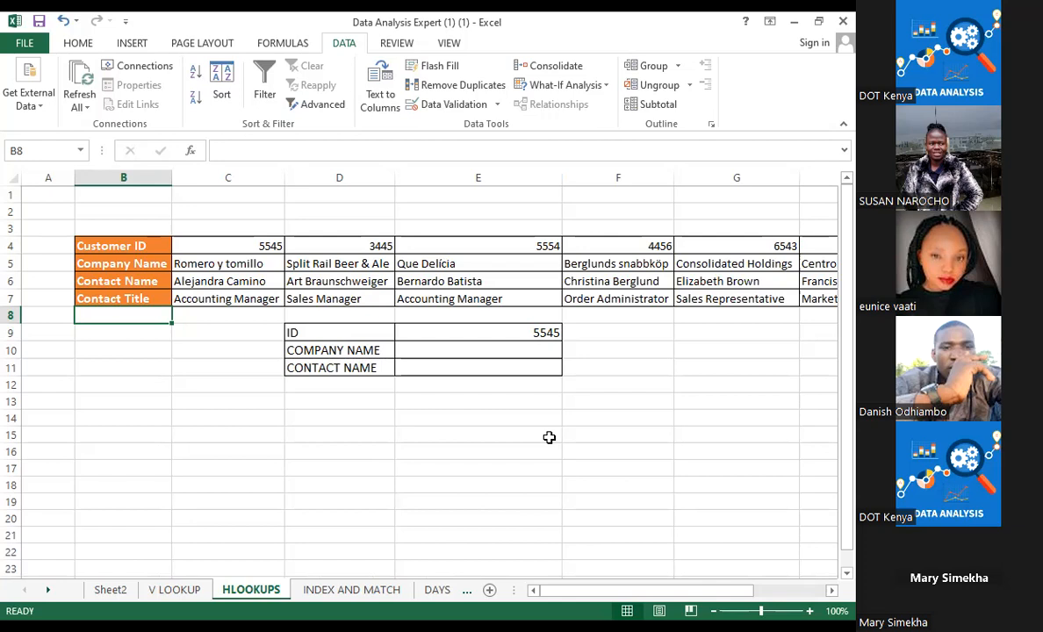
click(635, 290)
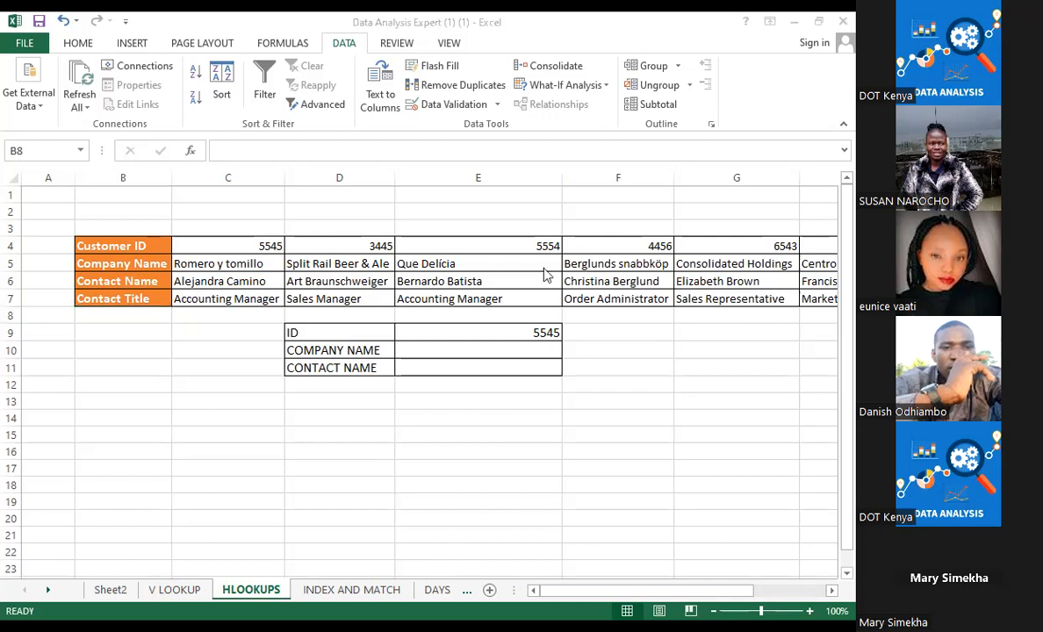
click(450, 326)
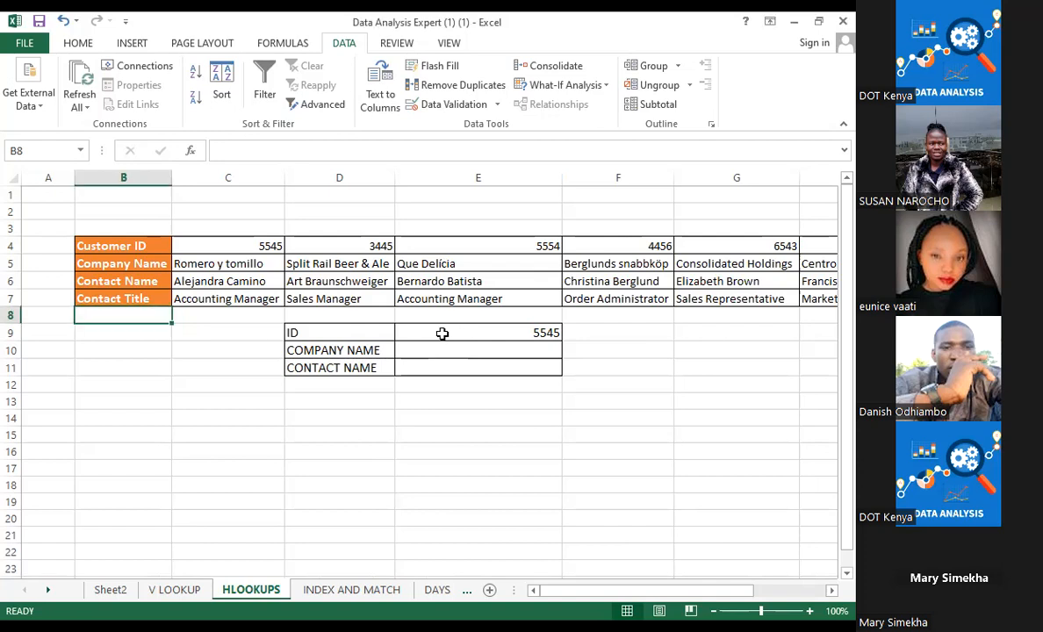
click(456, 332)
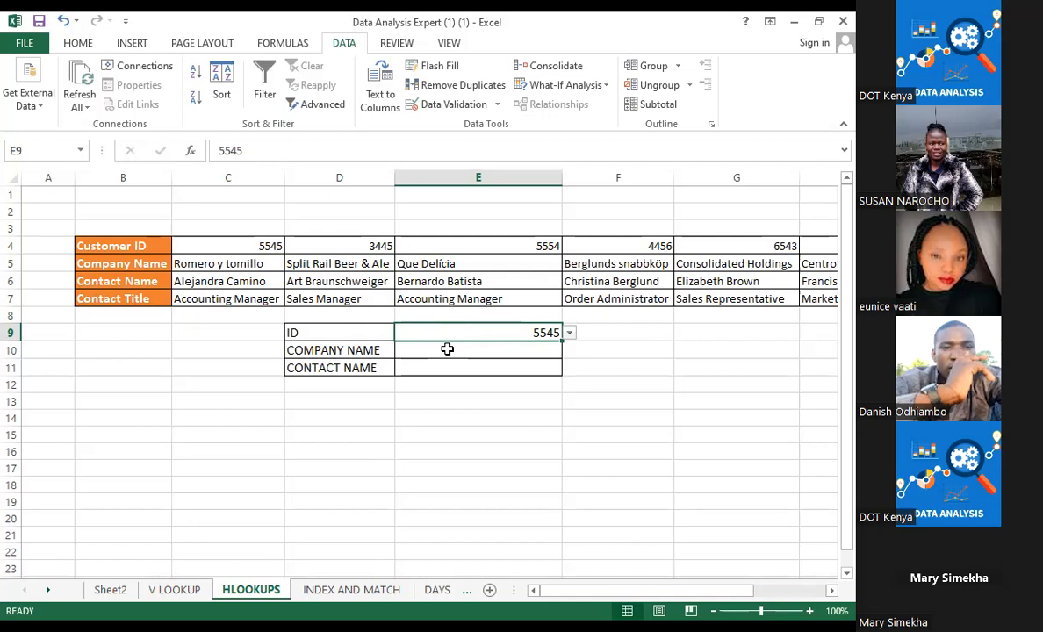
click(447, 349)
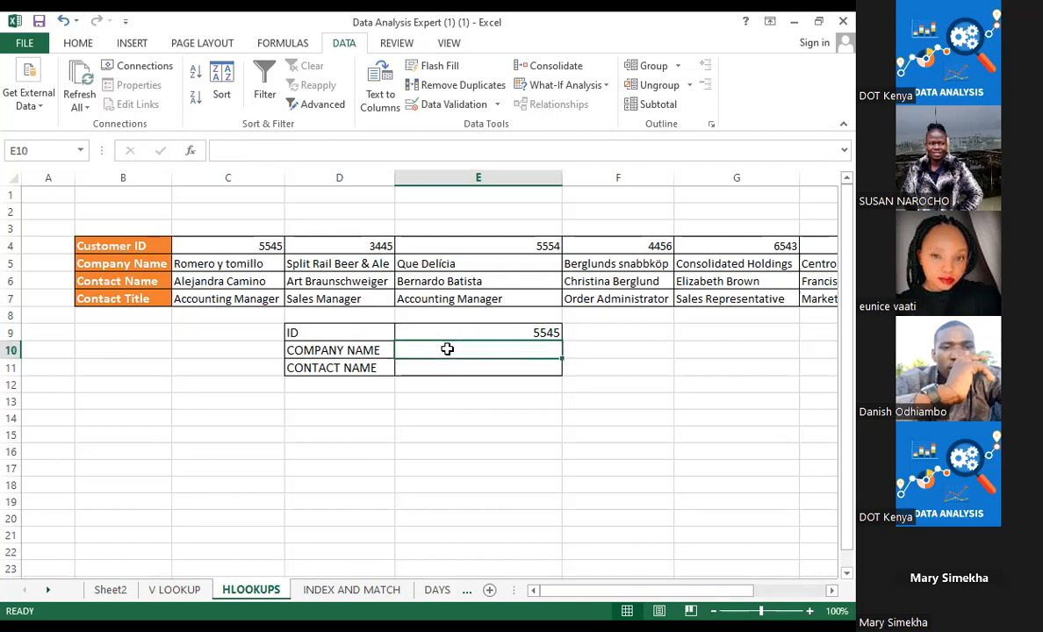
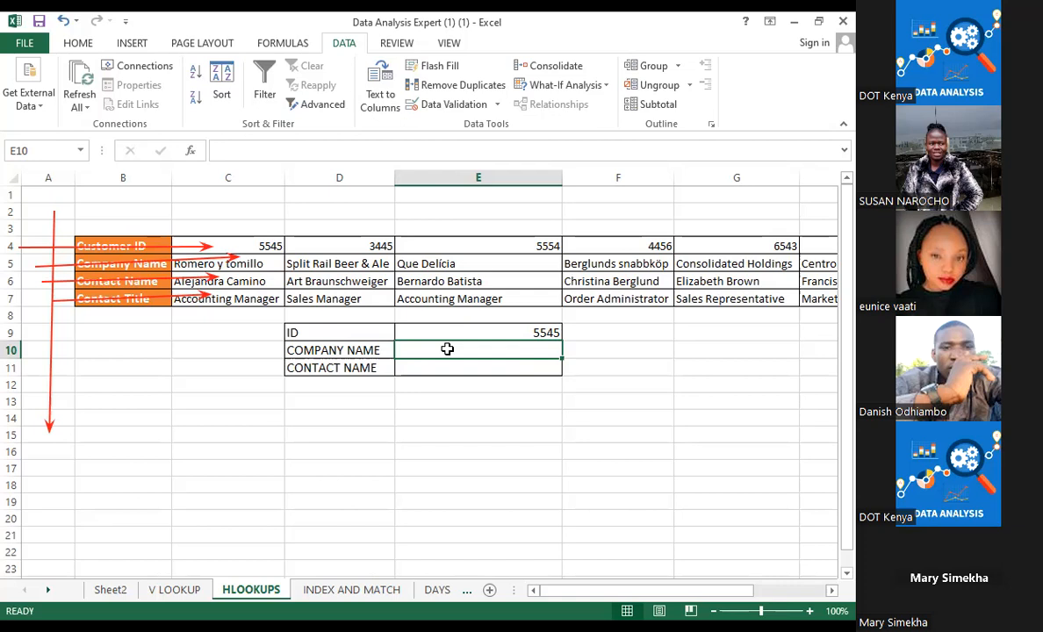
text(=)
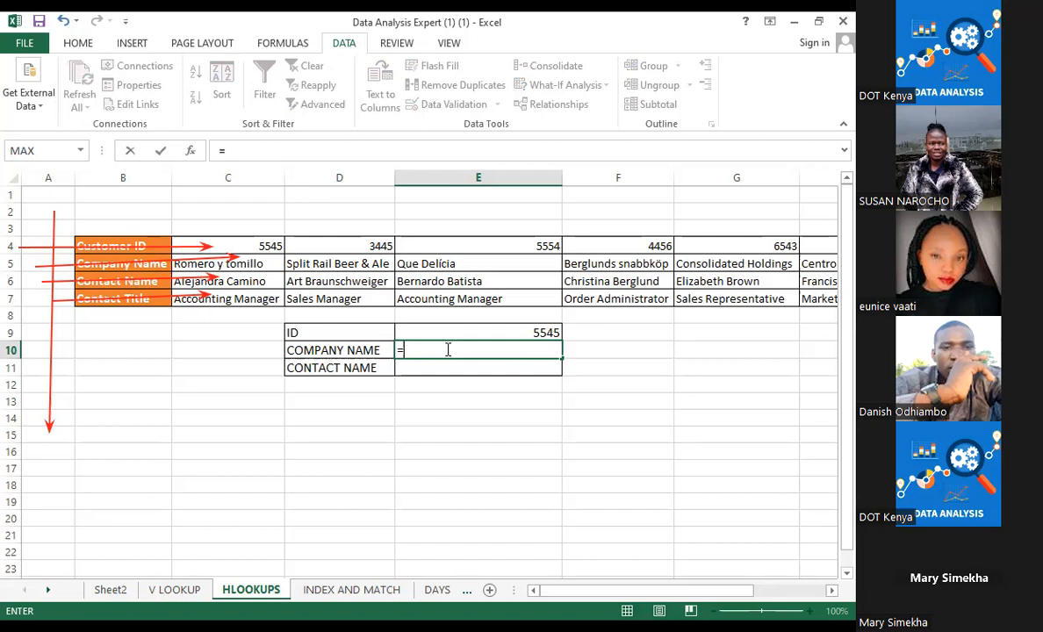
text(H)
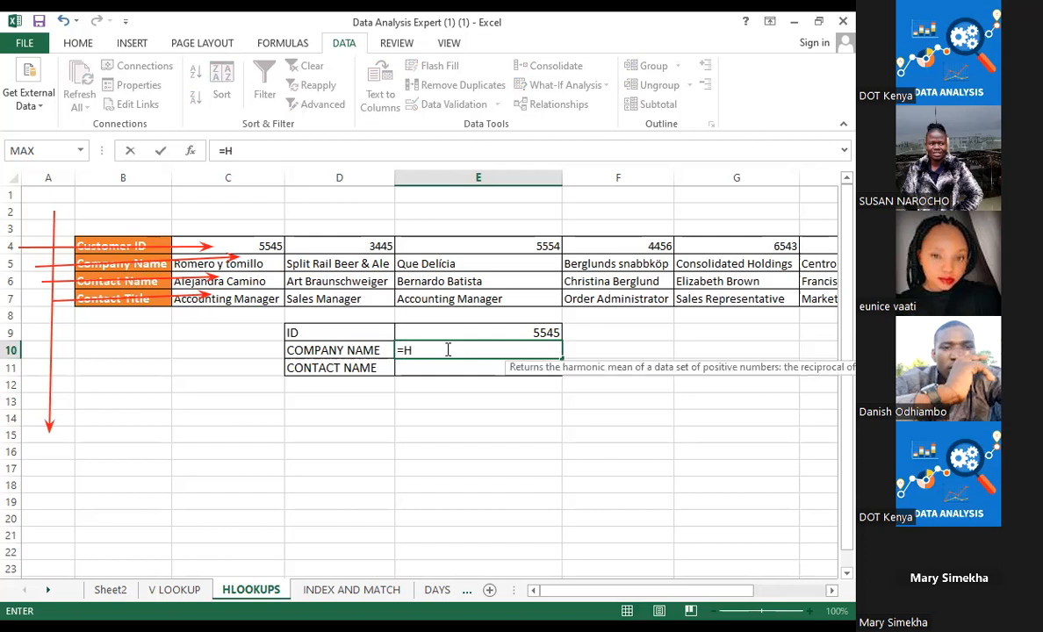
text(LOOKUP()
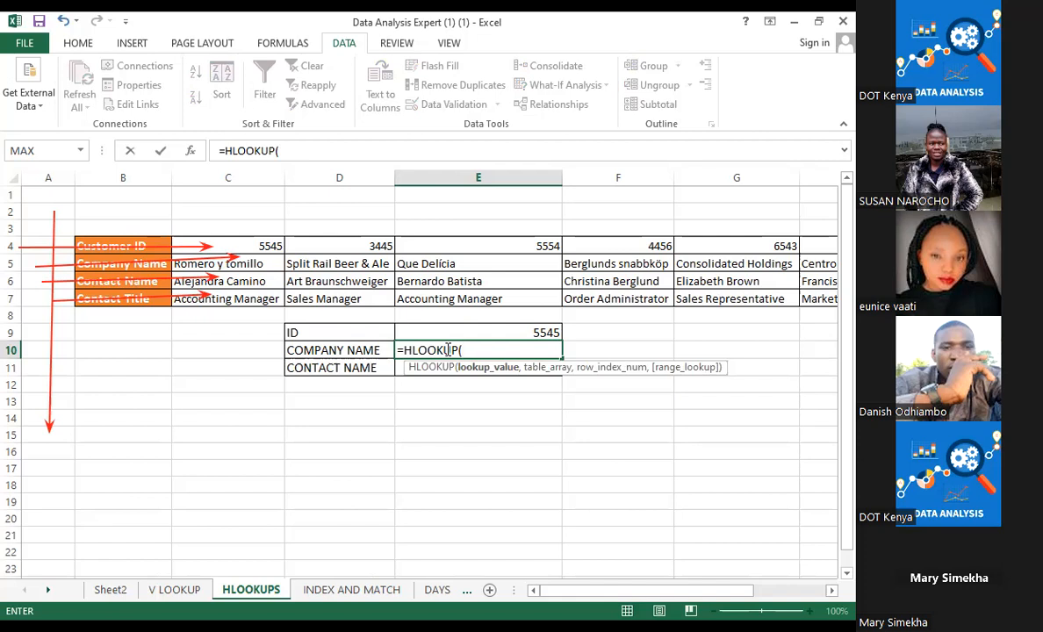
click(511, 328)
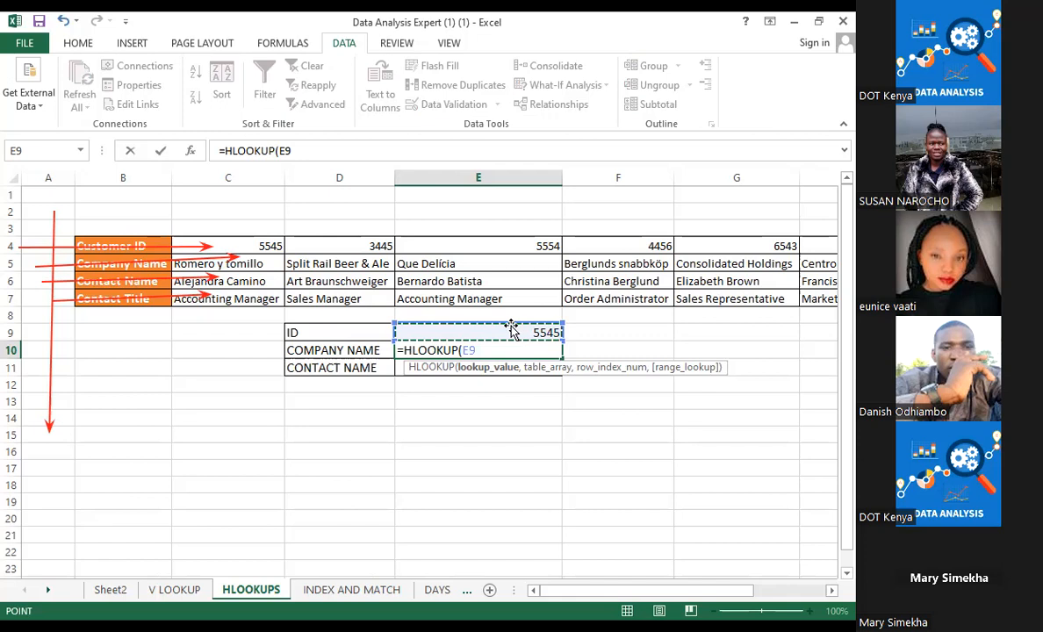
text(,)
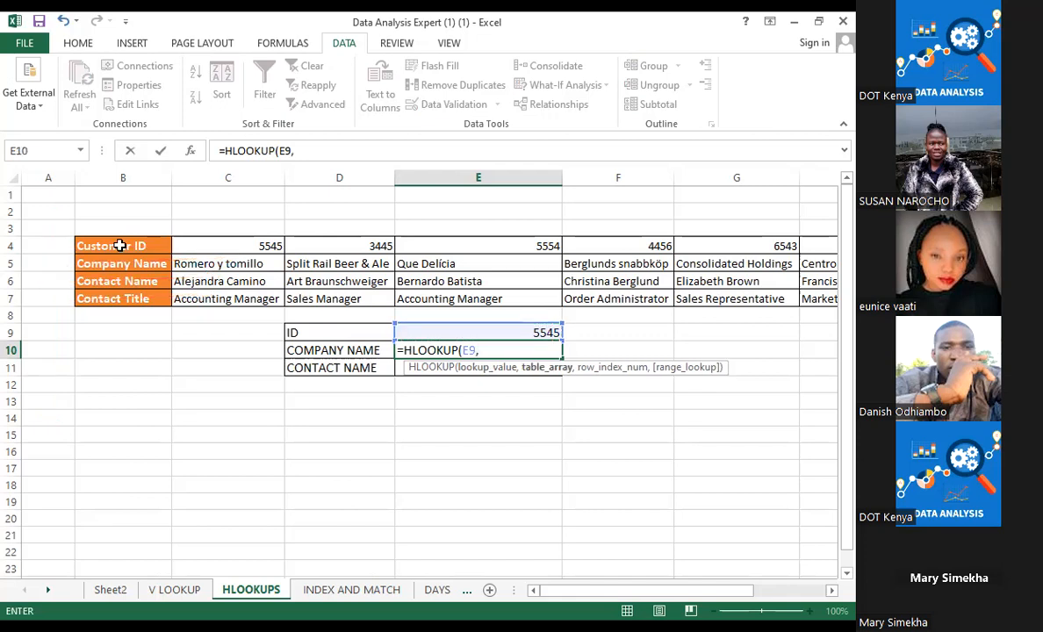
- Complete the HLOOKUP in E10 with table array B4:H7, row index 2 and range lookup 0
click(121, 248)
drag(123, 246, 674, 297)
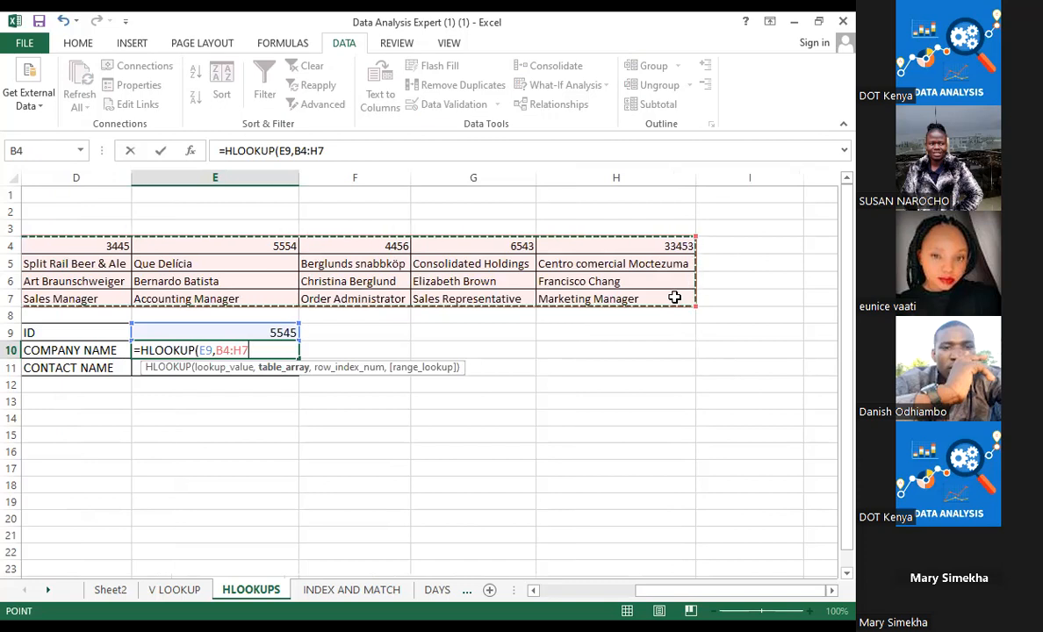
text(,)
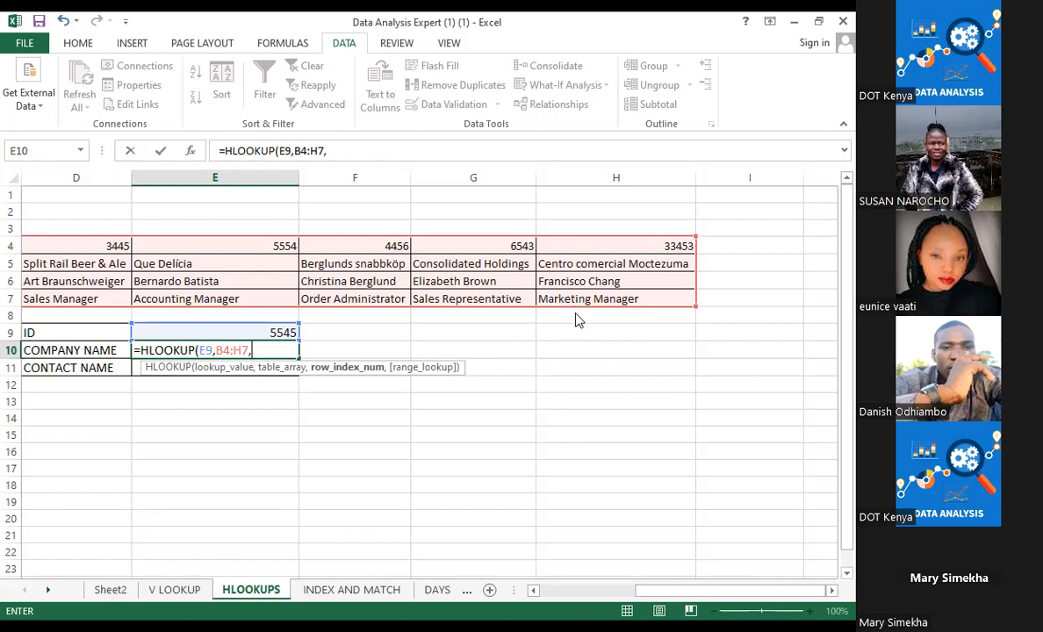
click(533, 591)
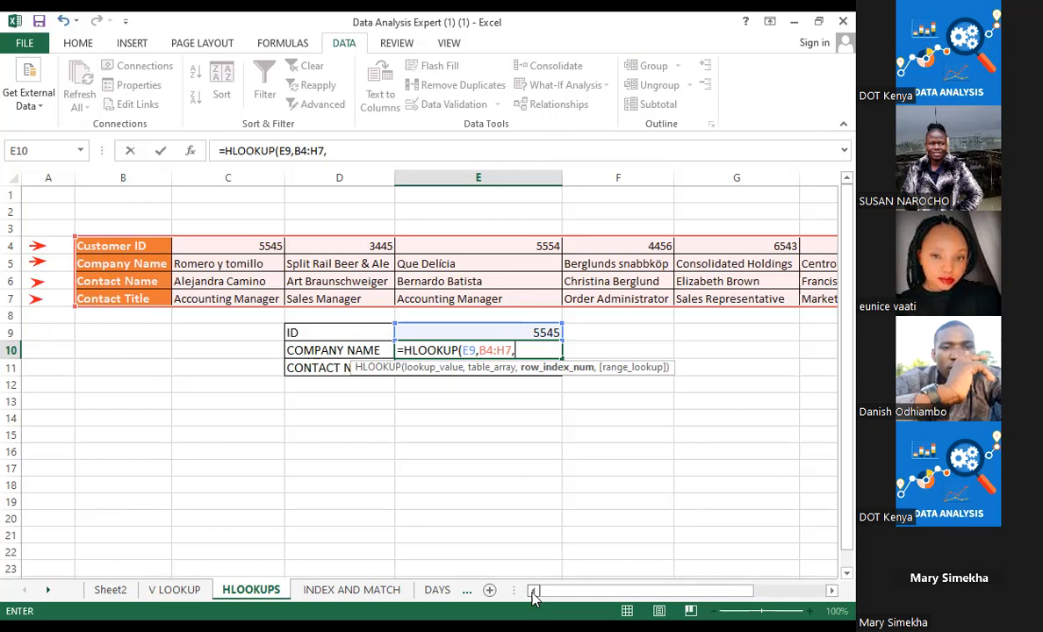
text(2)
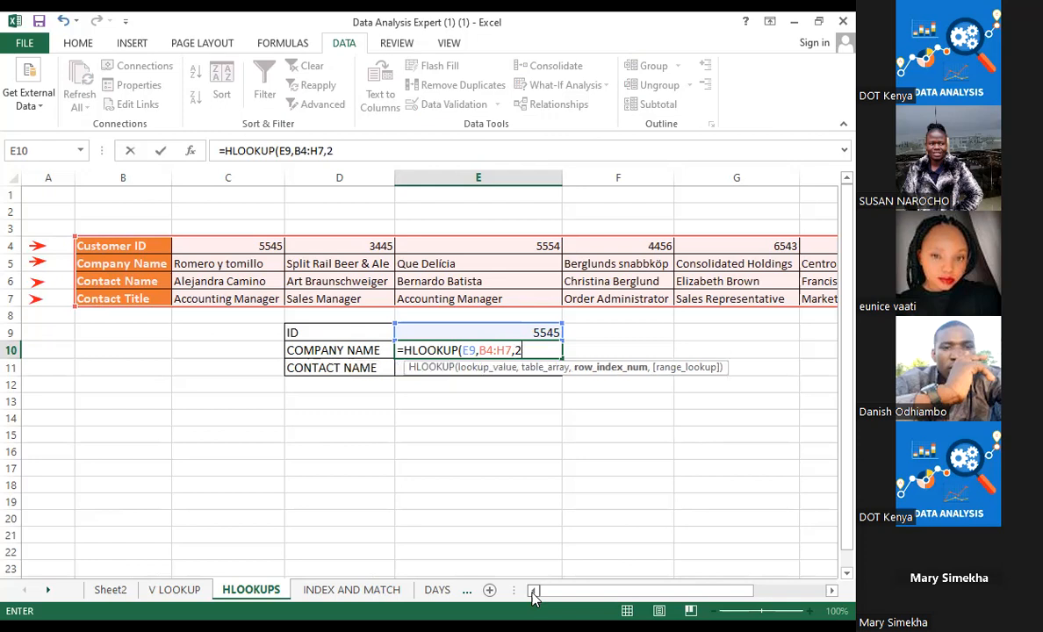
text())
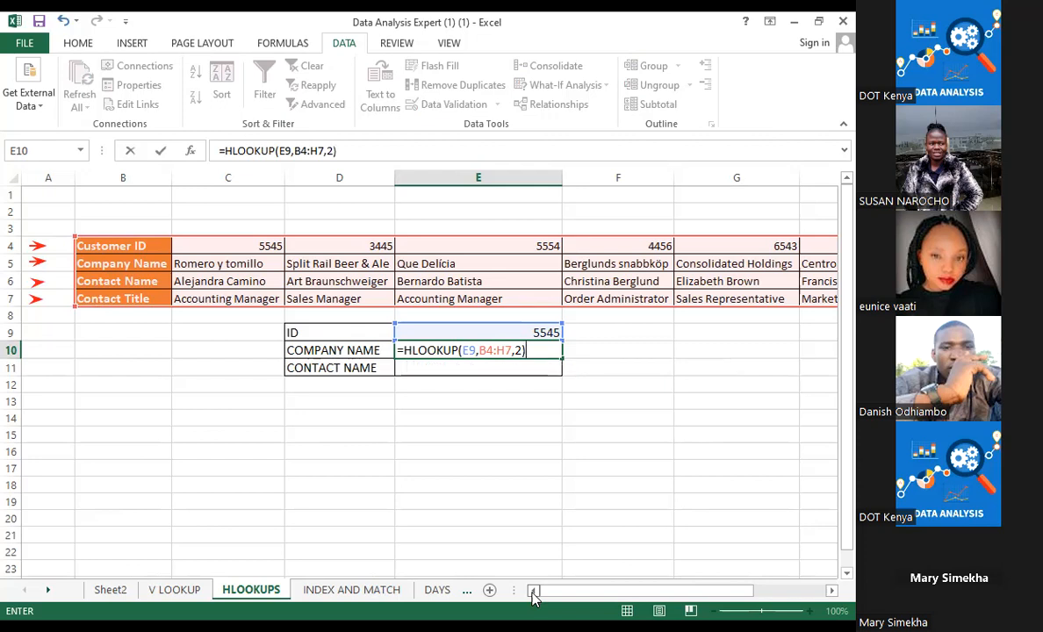
key(BackSpace)
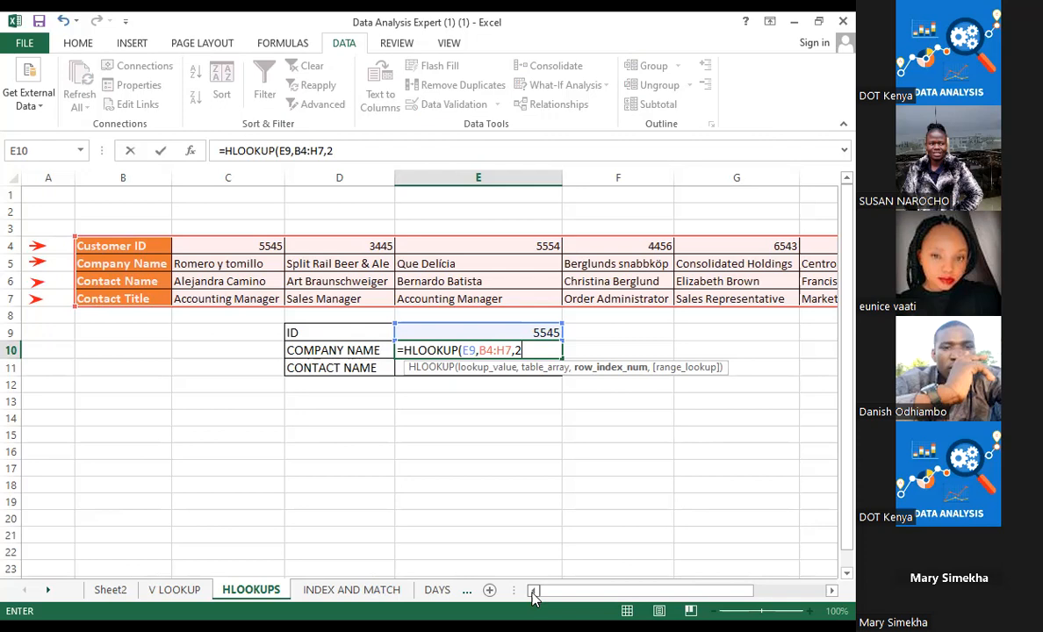
text(,)
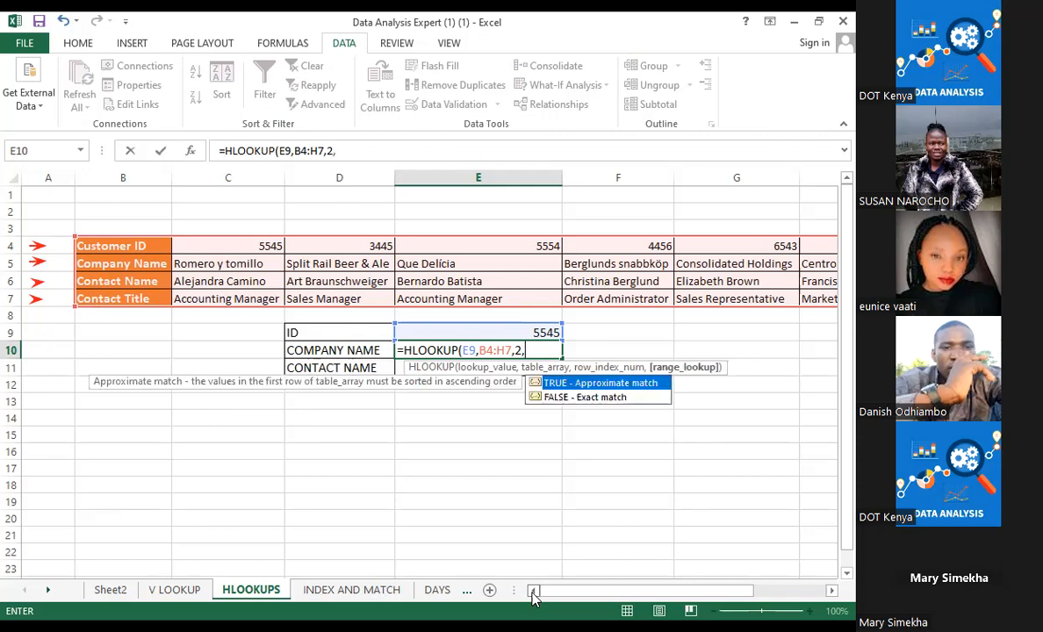
text(0)
key(Return)
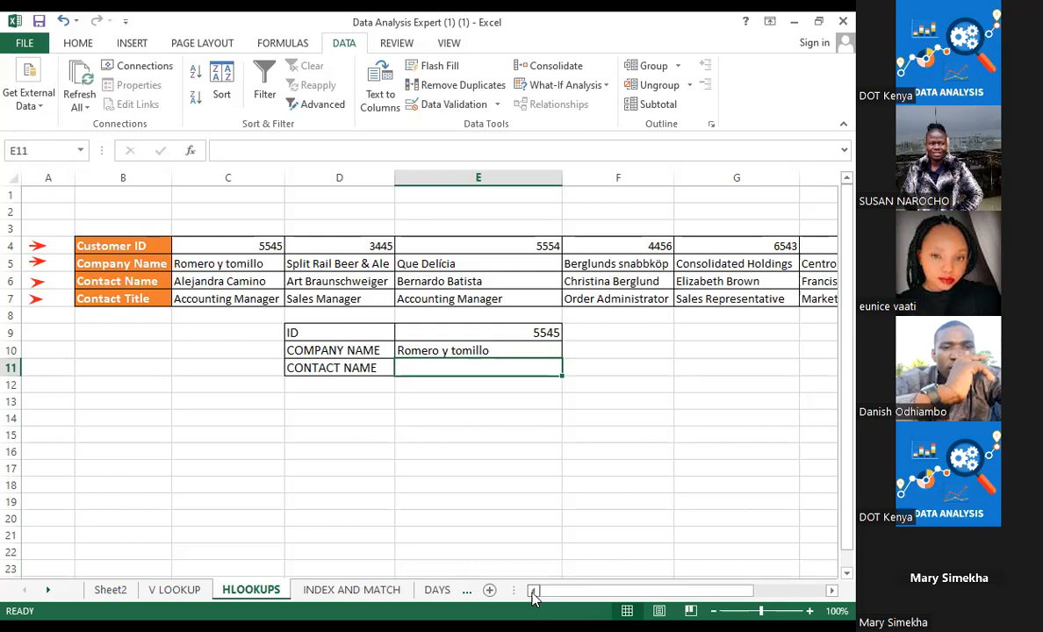
- Start an HLOOKUP formula in the CONTACT NAME cell E11 with E9 as the lookup value
text(=)
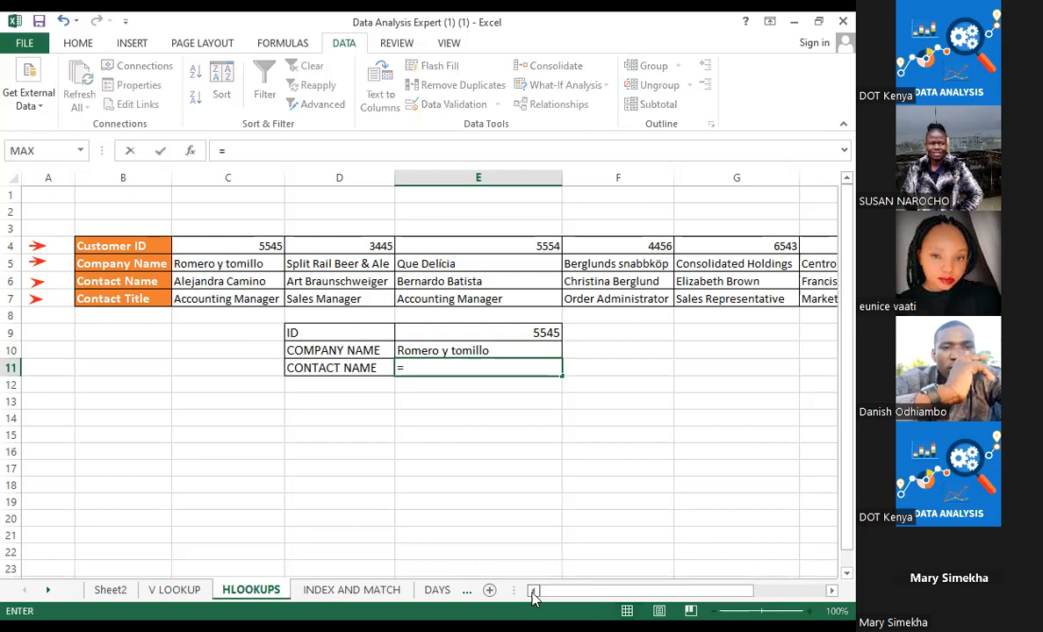
text(H)
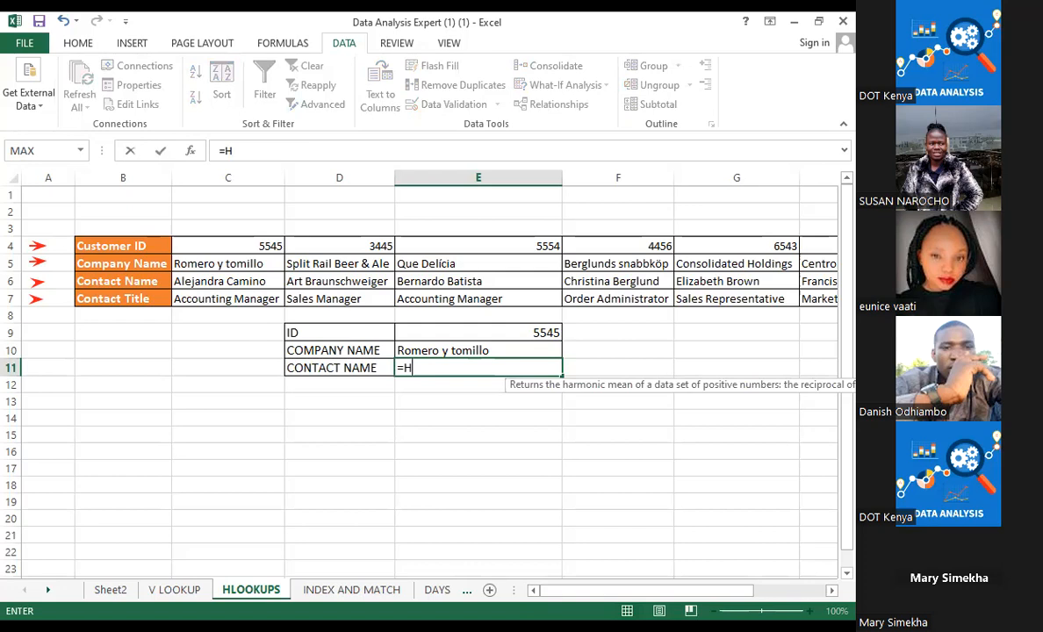
text(LOOKUP()
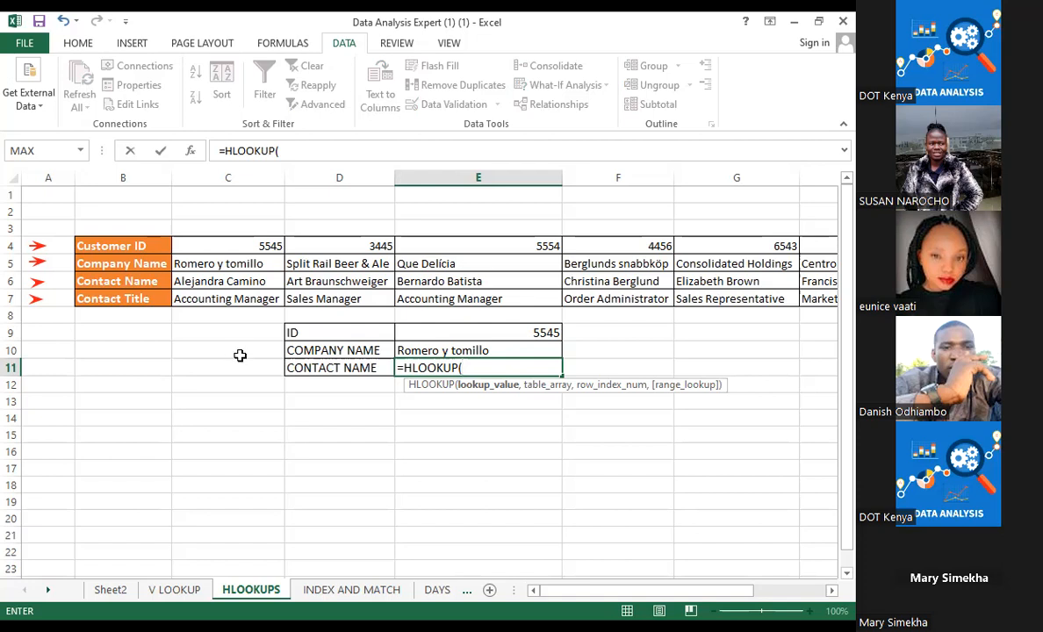
click(523, 331)
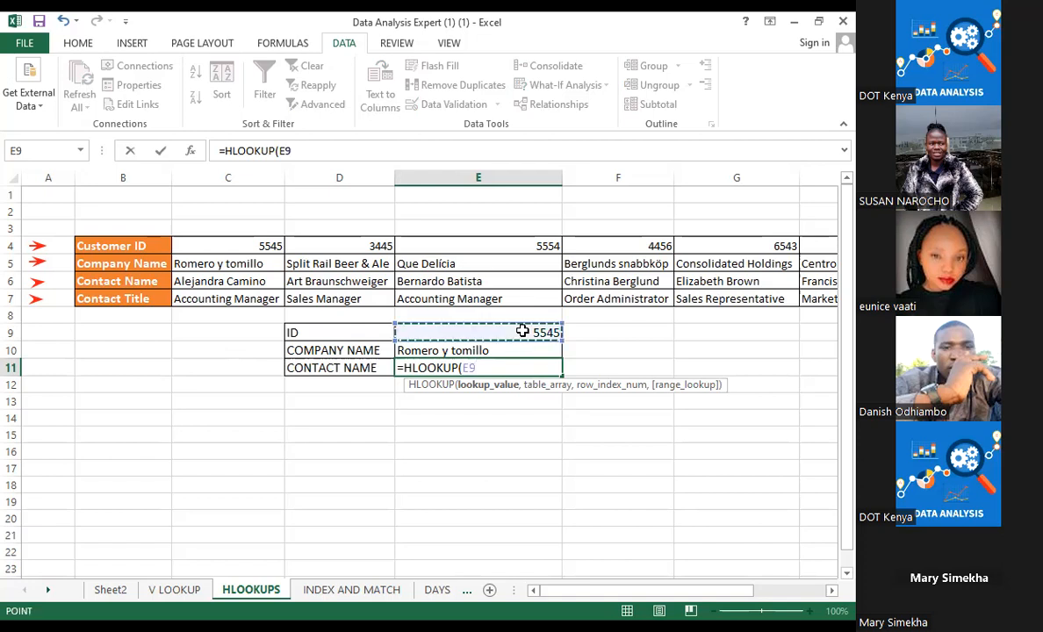
text(,)
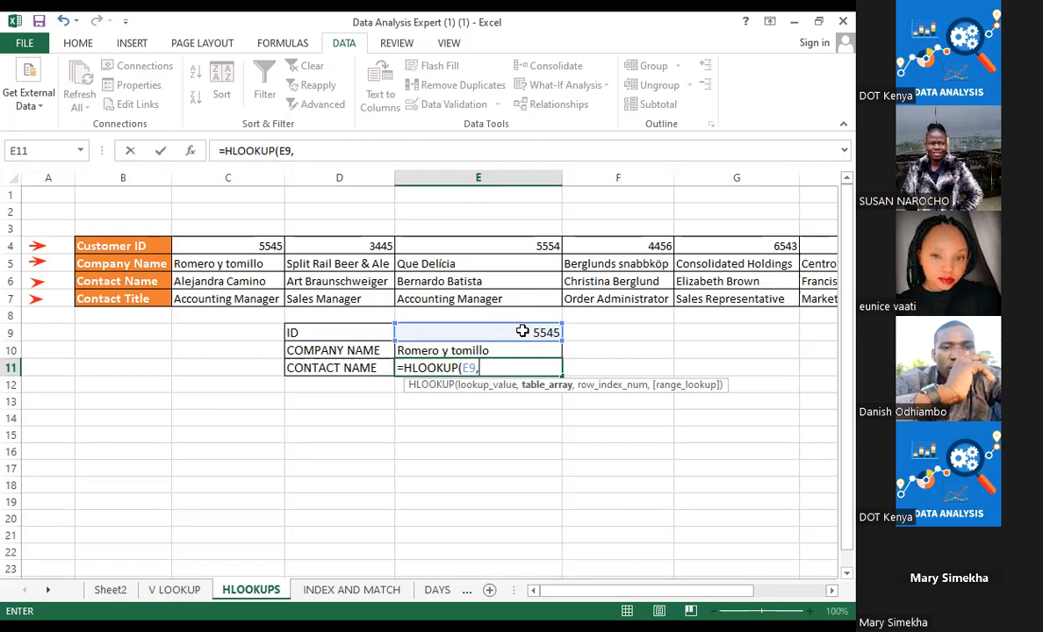
- Complete the HLOOKUP in E11 with table array B4:H7, row index 3 and range lookup 0
click(102, 247)
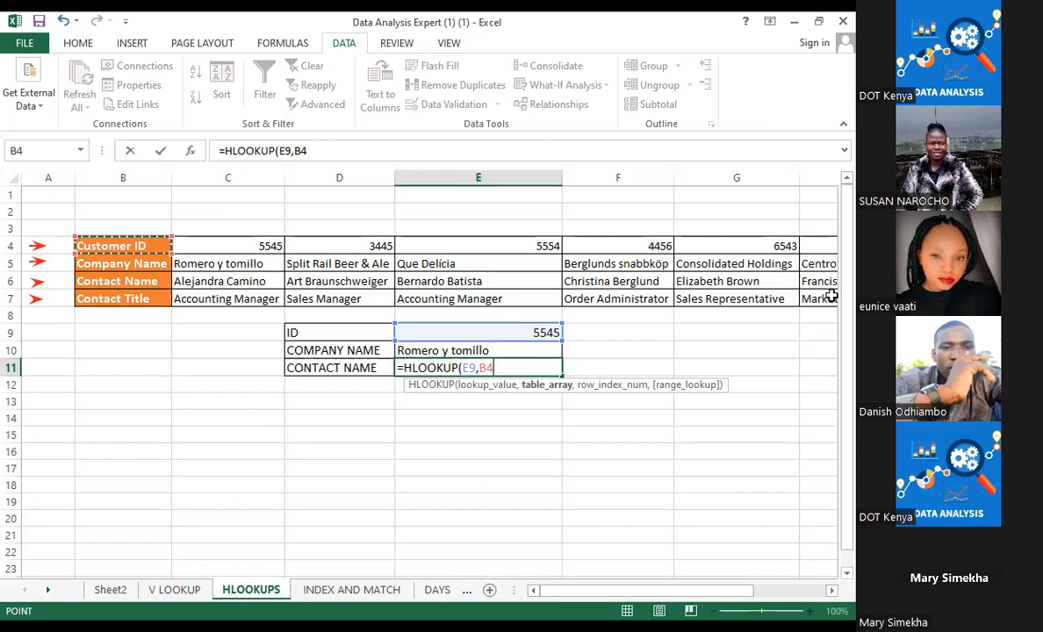
drag(830, 296, 783, 288)
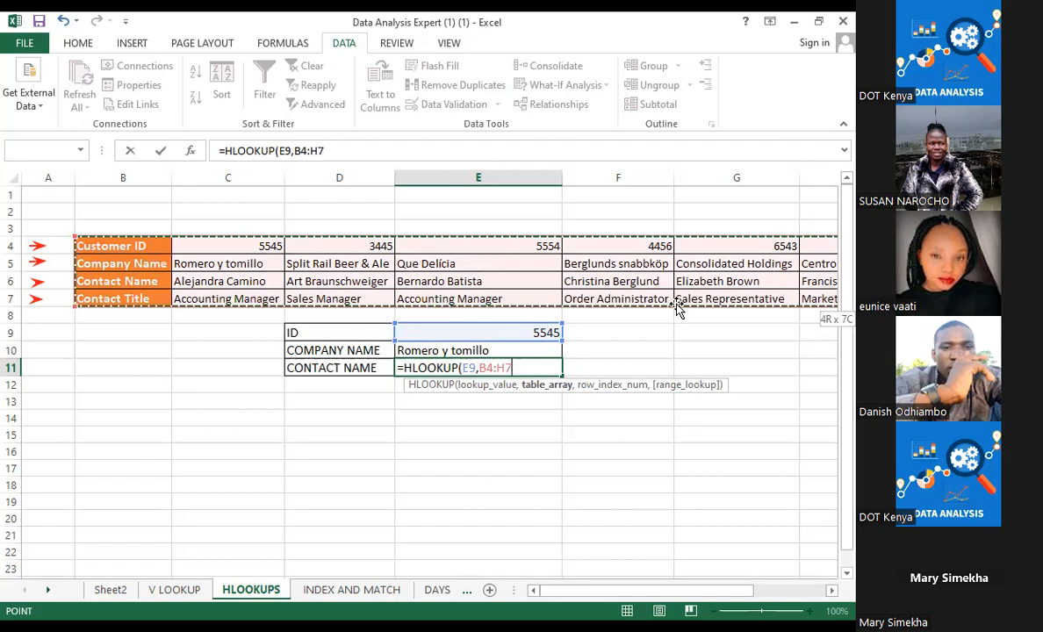
scroll(675, 307, right, 3)
text(,)
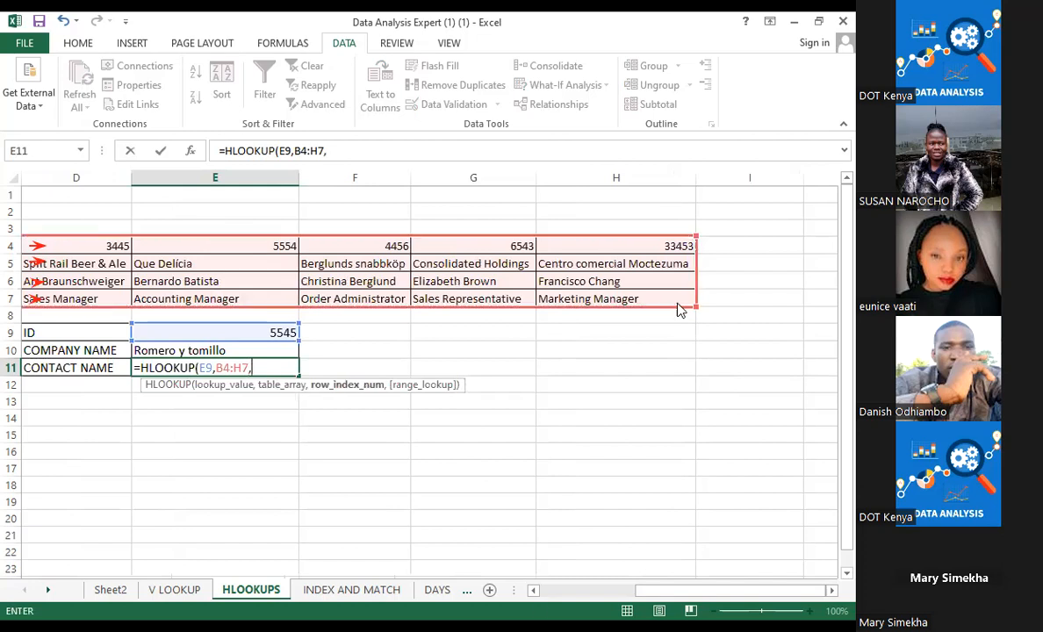
click(536, 590)
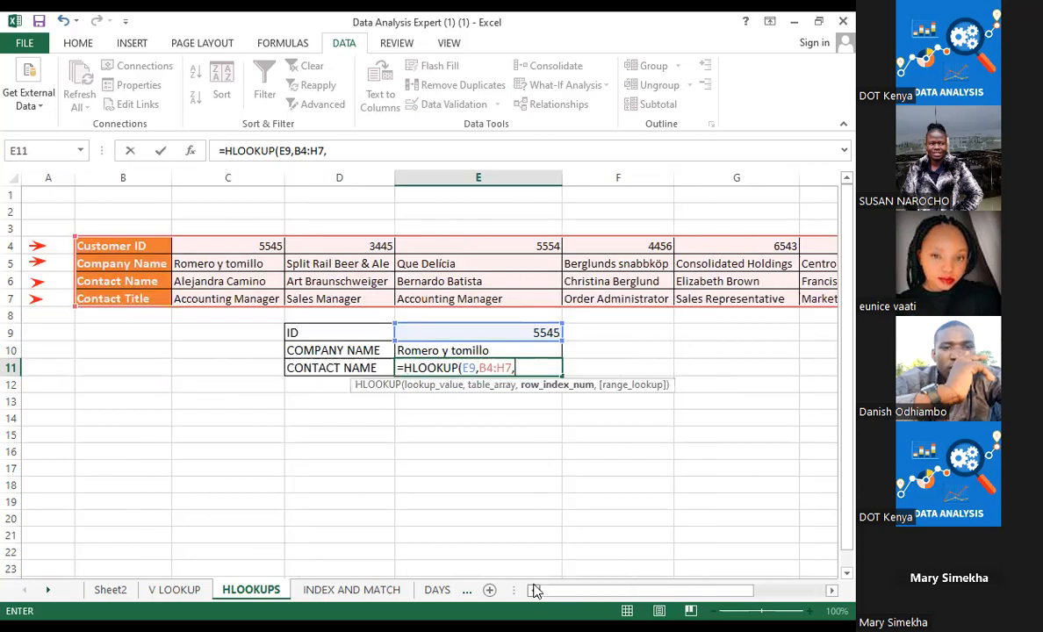
text(3)
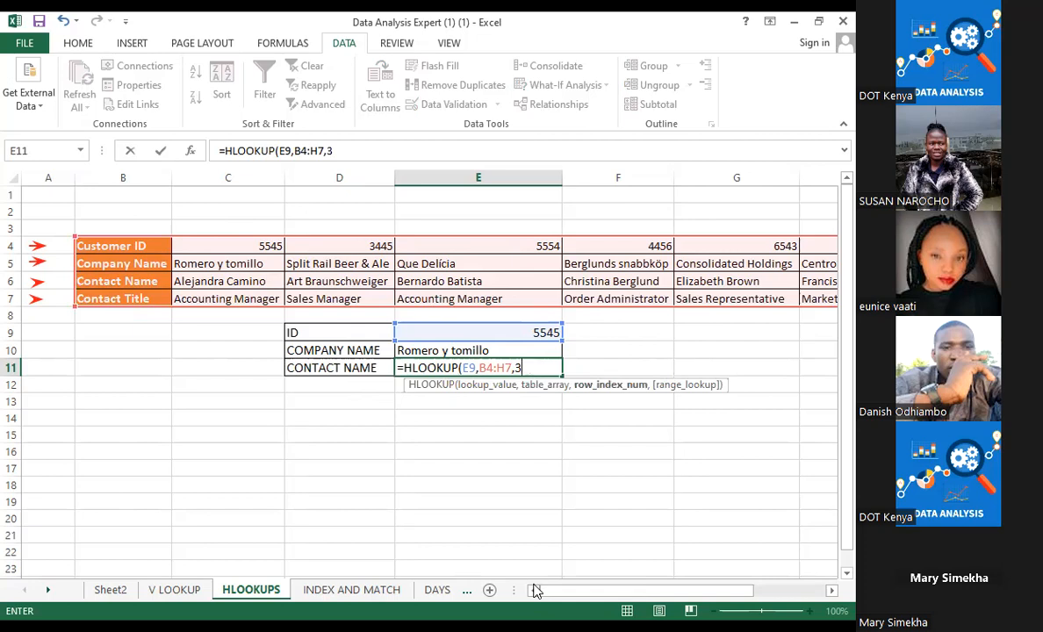
text(,0)
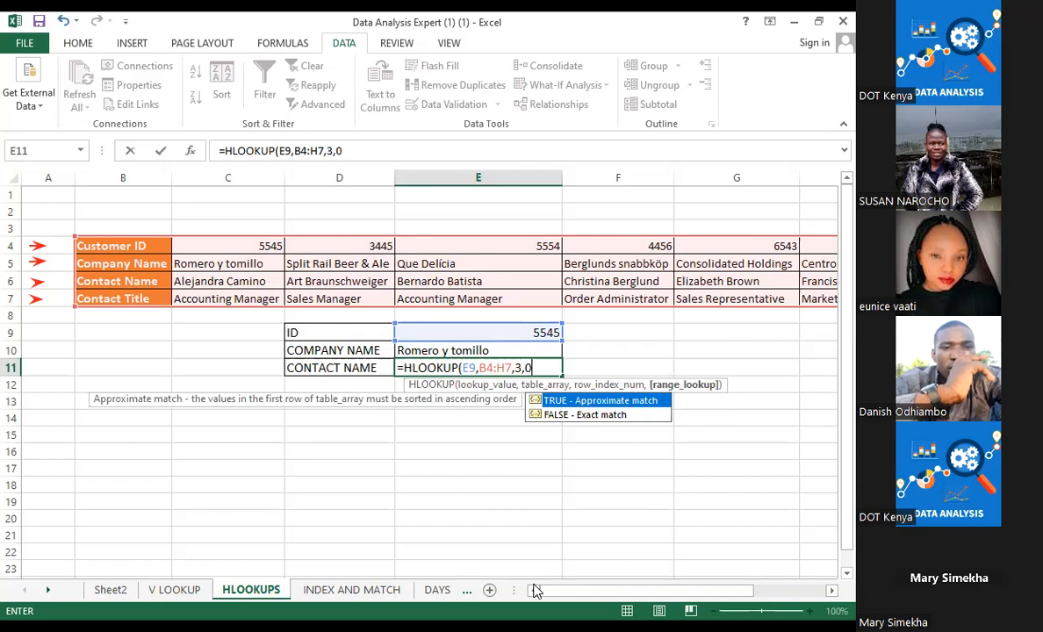
key(Return)
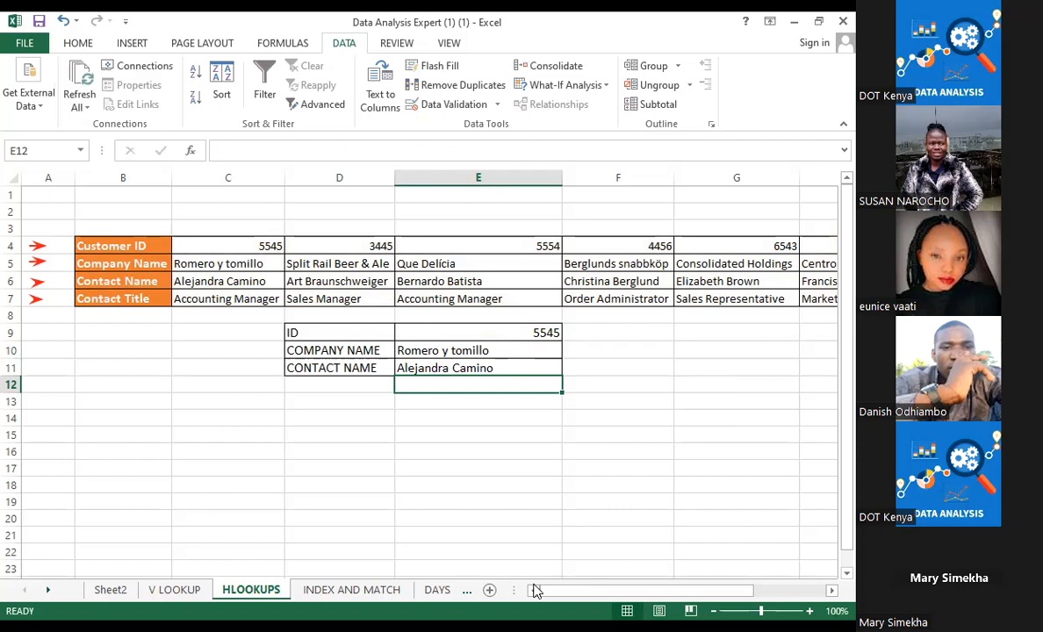
- Compare the table orientation on the V LOOKUP sheet with that on the HLOOKUPS sheet
click(175, 590)
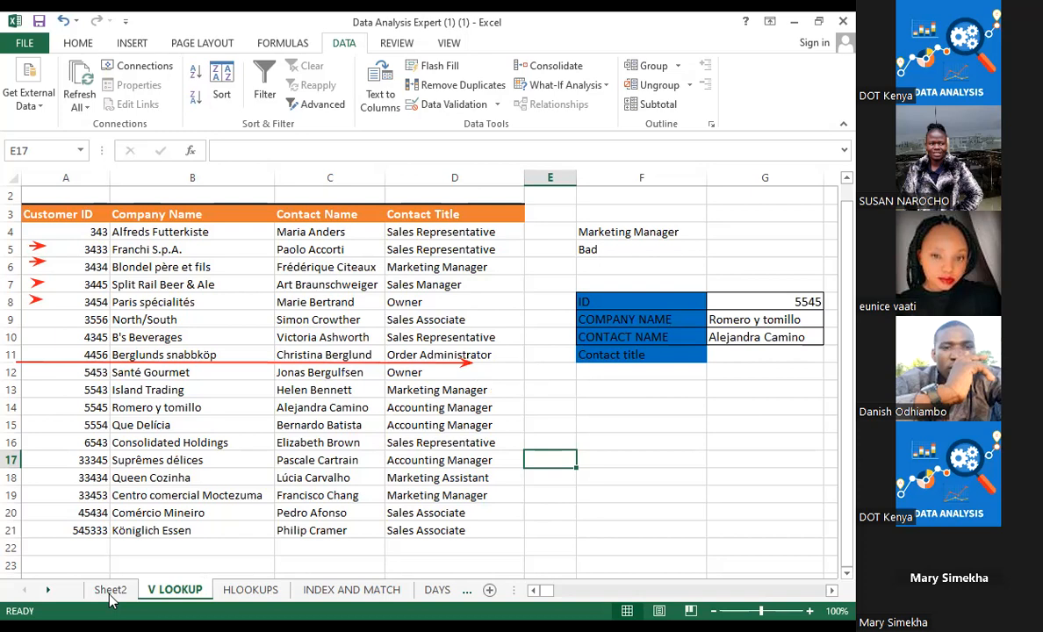
click(239, 596)
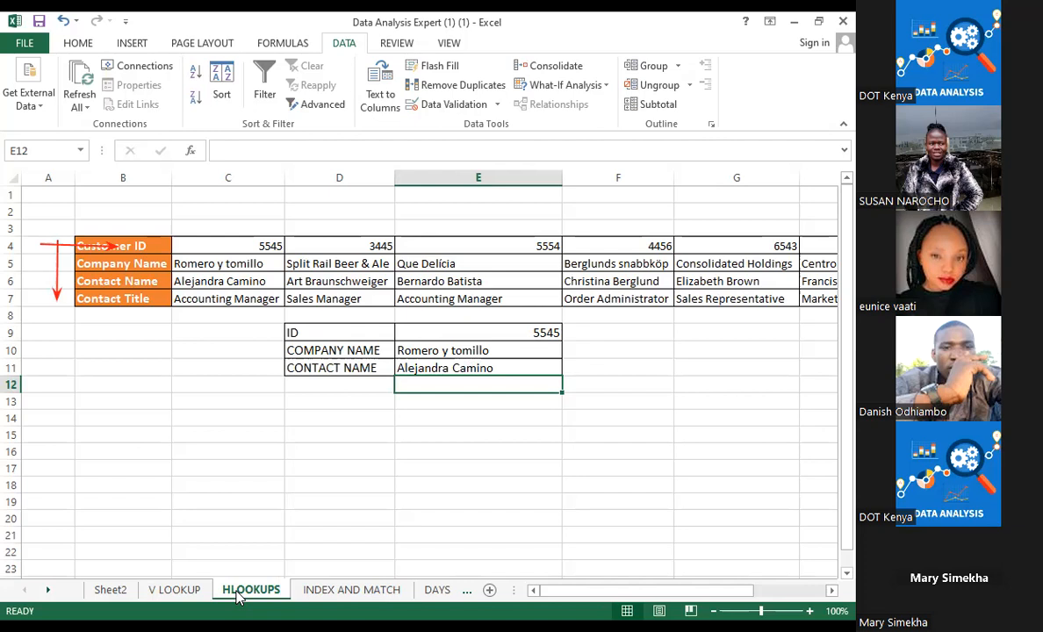
click(175, 590)
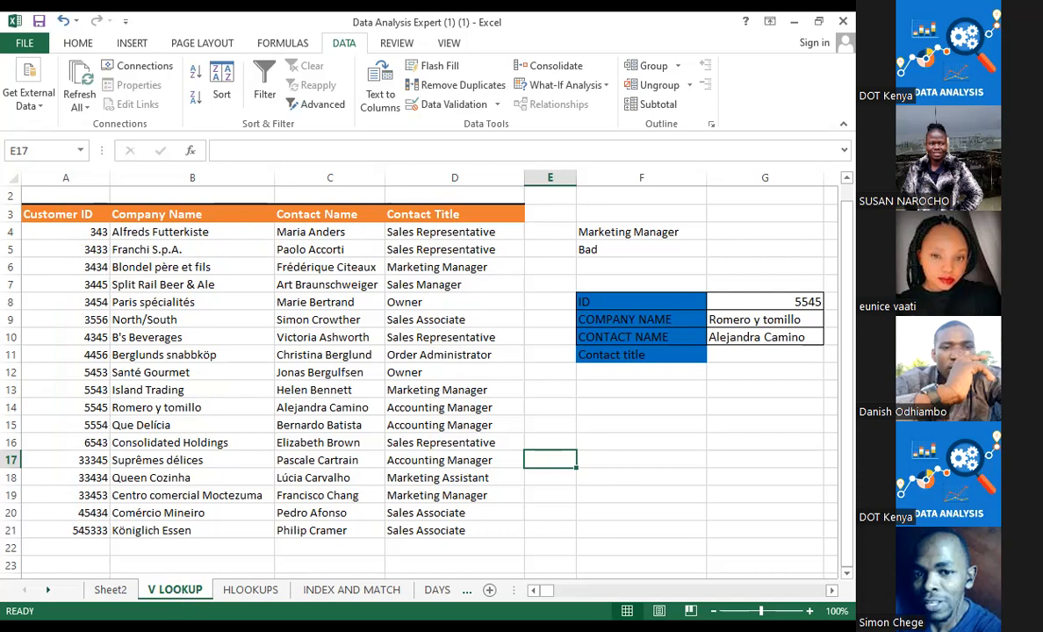
- On the INDEX AND MATCH sheet, start an INDEX formula in cell J11 below the application lookup box
click(332, 590)
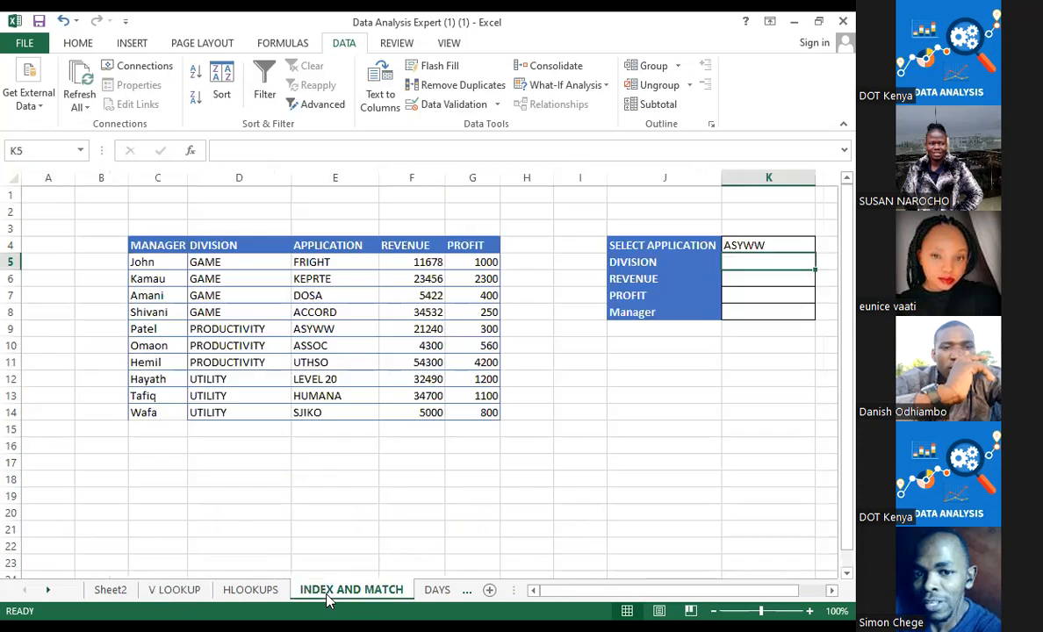
click(664, 496)
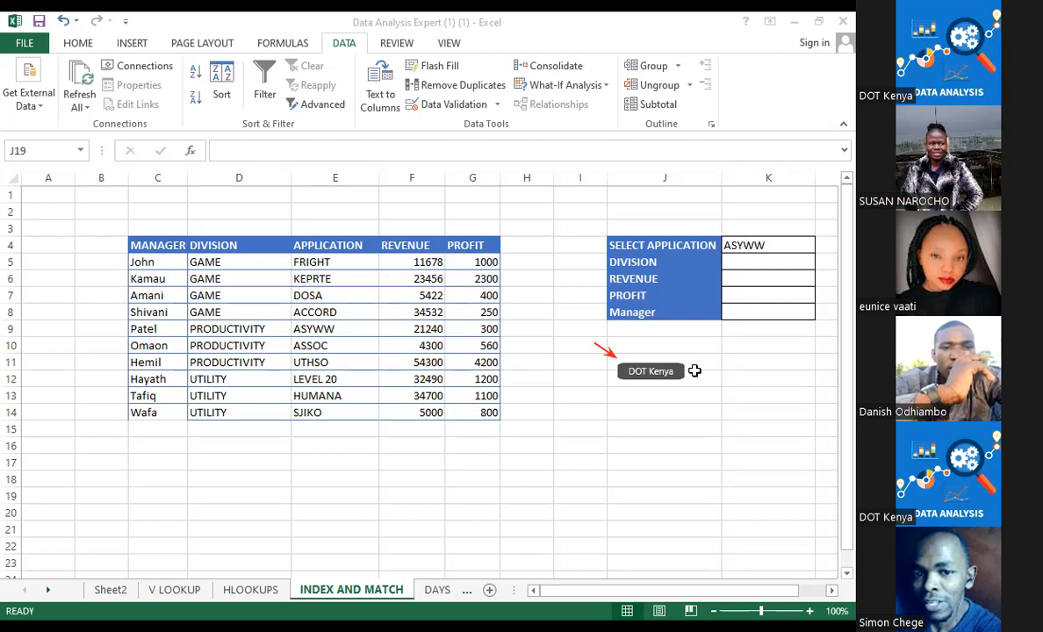
click(677, 364)
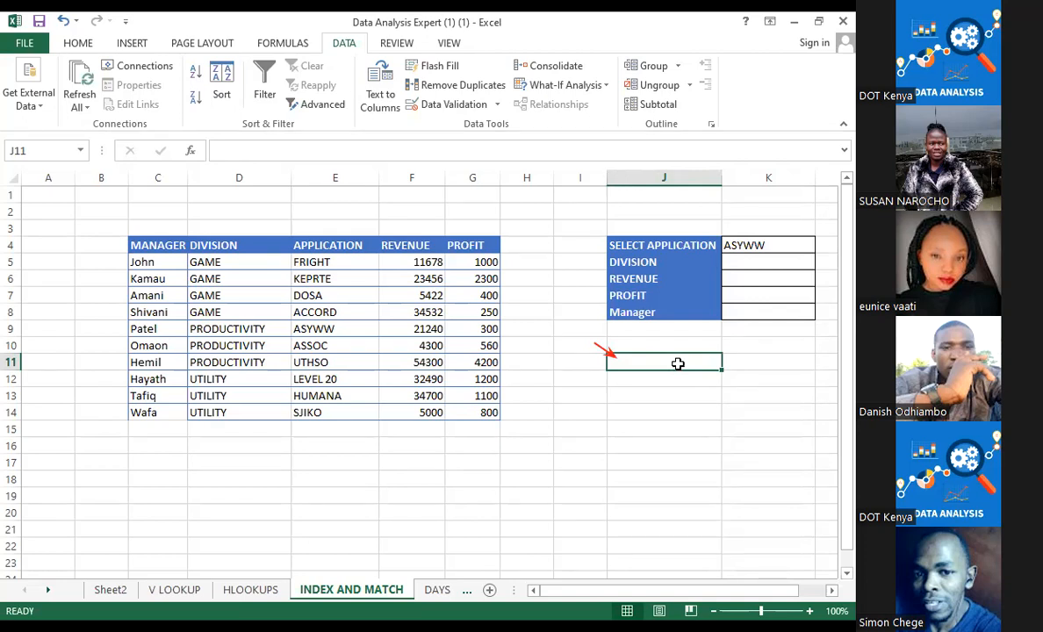
double_click(677, 363)
text(=)
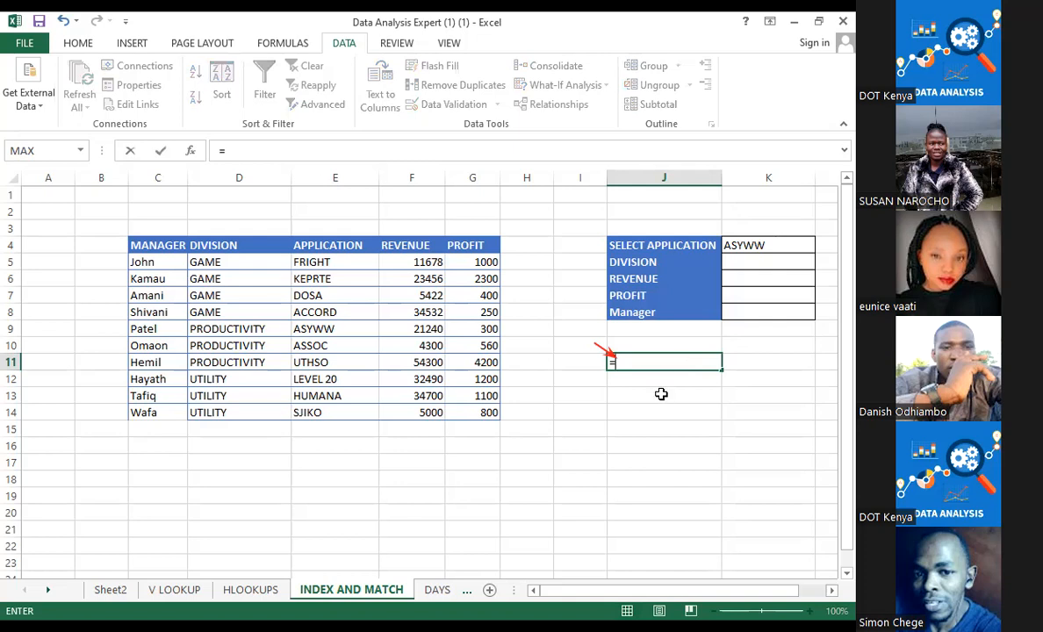
text(INDEX)
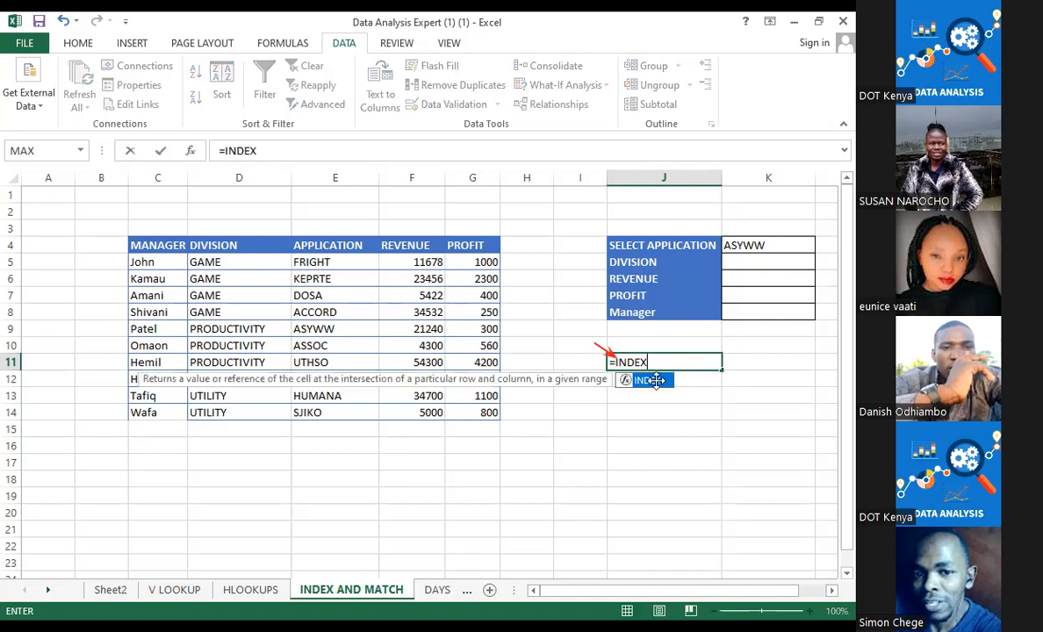
double_click(655, 380)
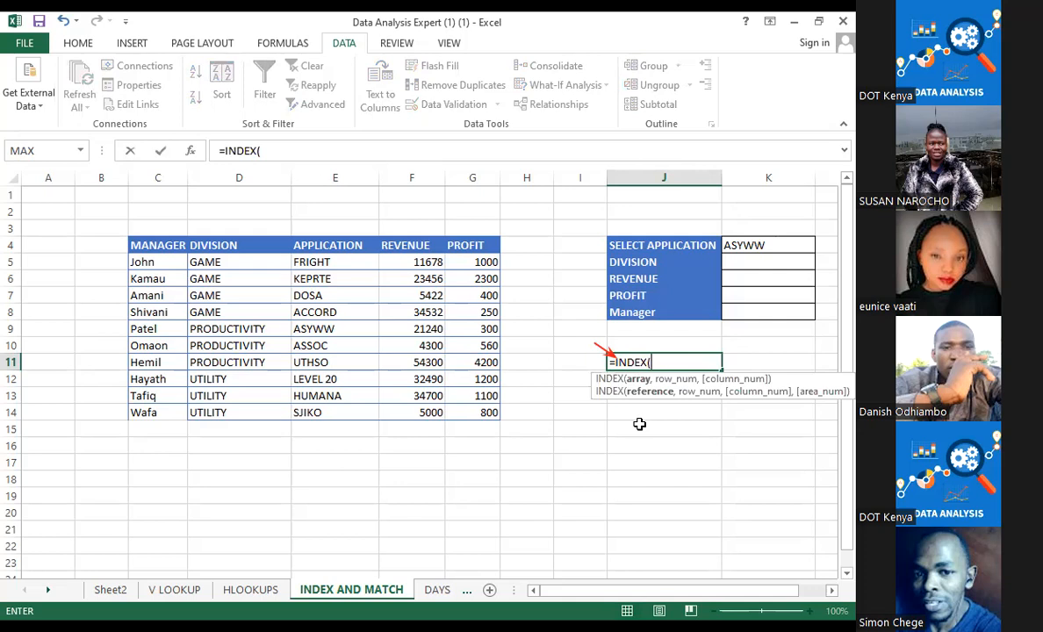
key(BackSpace)
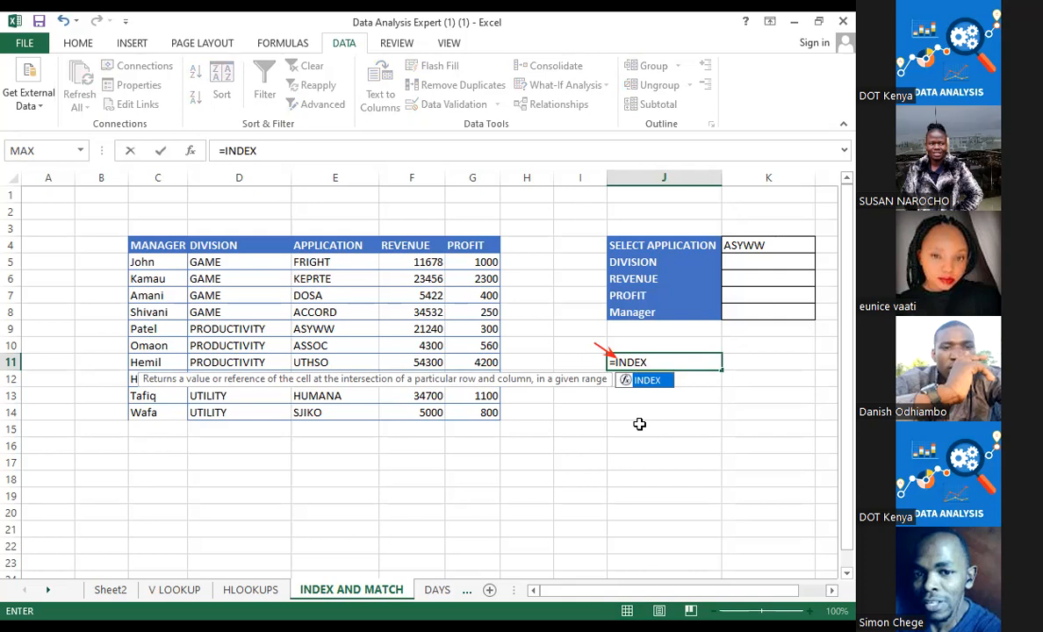
text(()
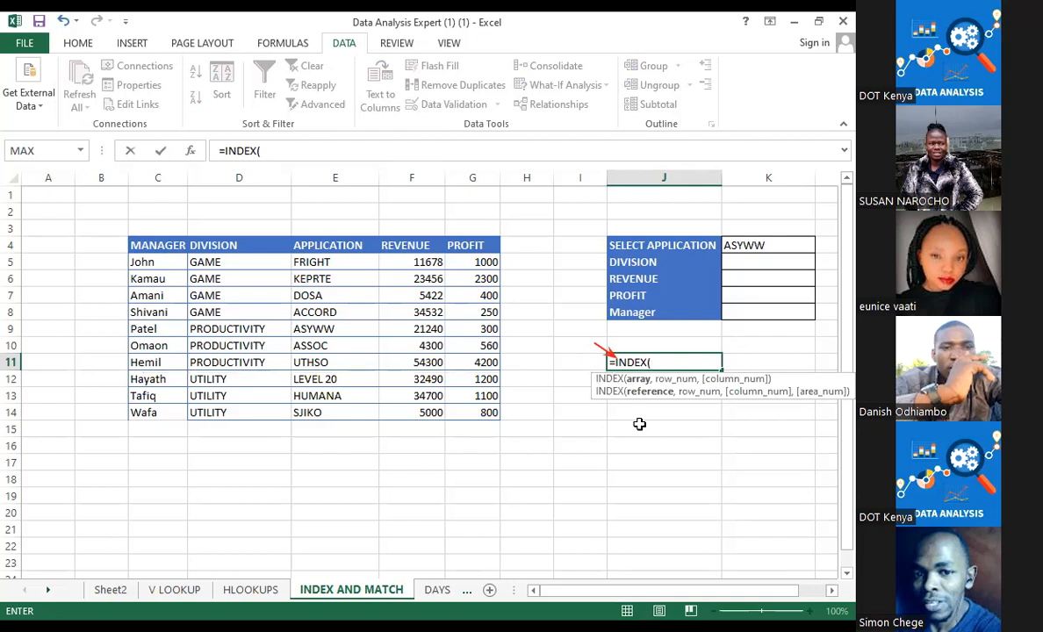
- Set the INDEX formula's array to the application table's data range C5:G14, ready for the row number argument
click(156, 257)
click(156, 257)
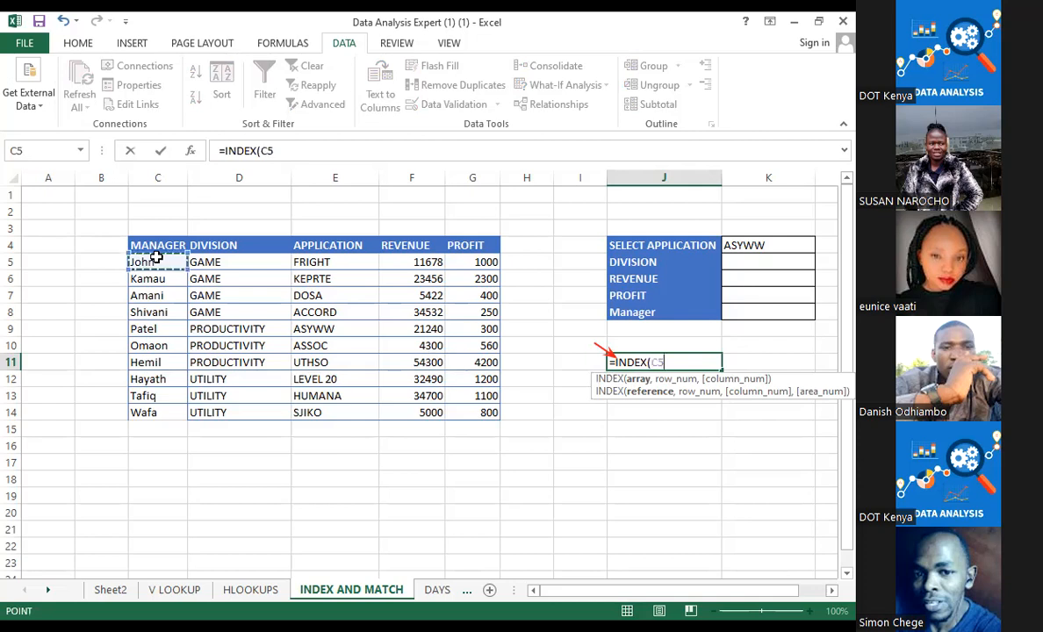
shift+click(171, 412)
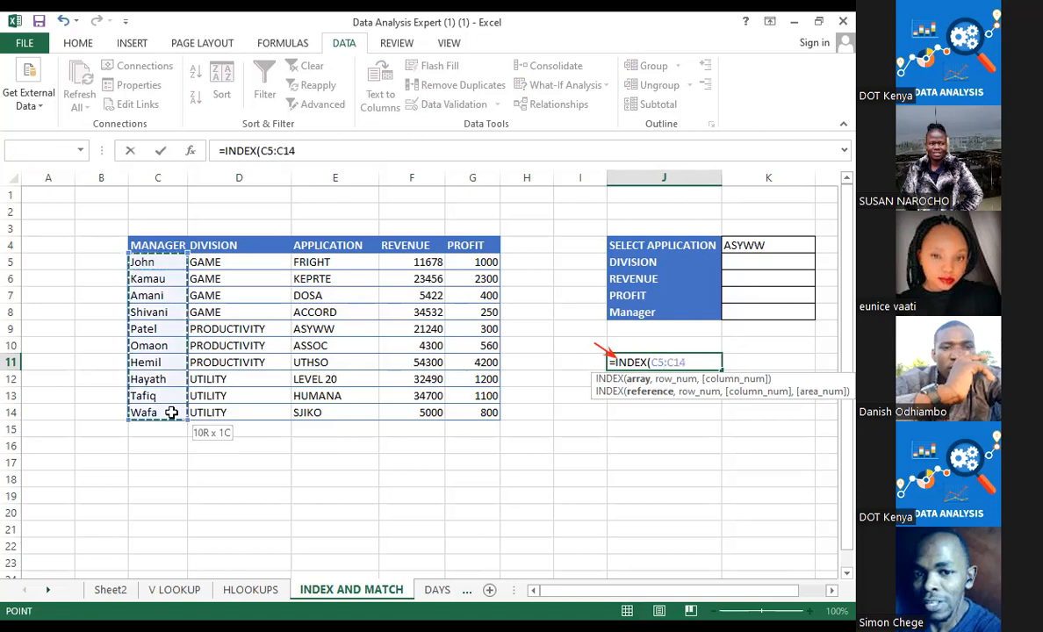
shift+click(465, 411)
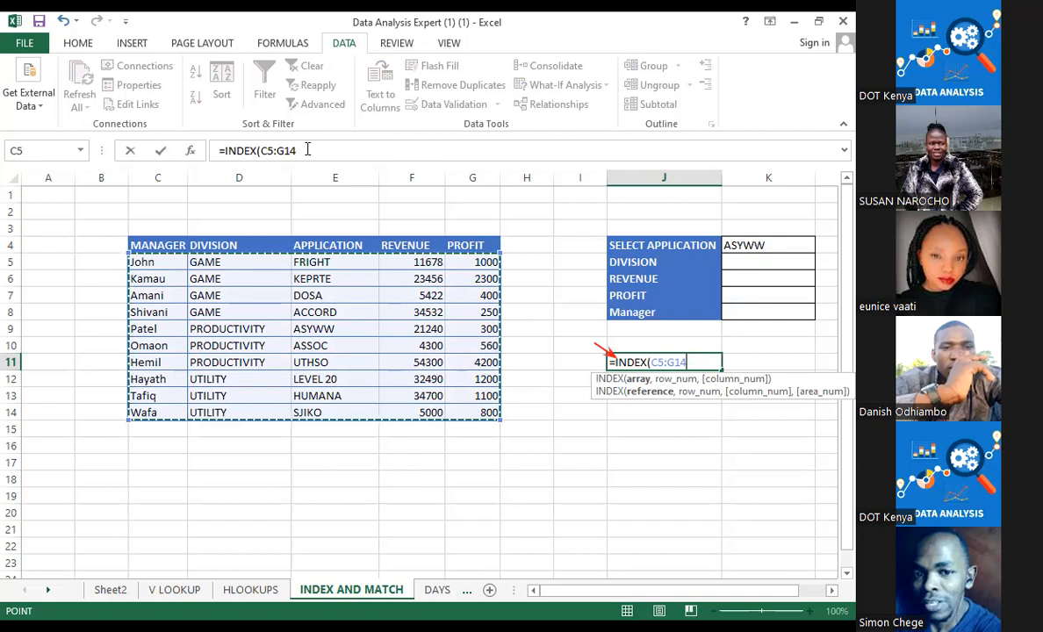
text(,)
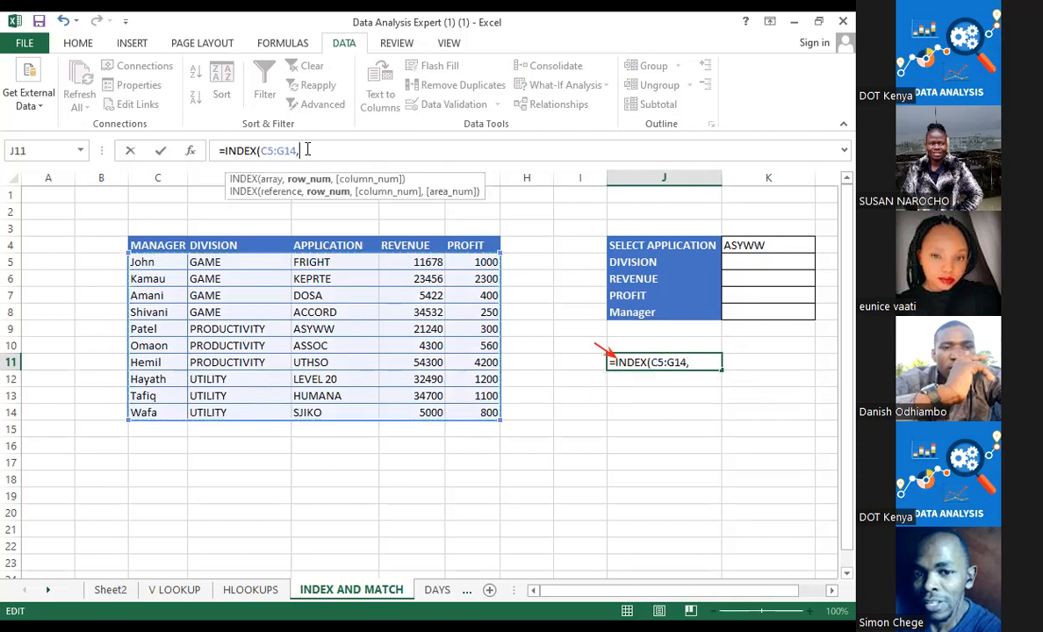
text(5)
key(BackSpace)
key(BackSpace)
key(BackSpace)
key(BackSpace)
key(BackSpace)
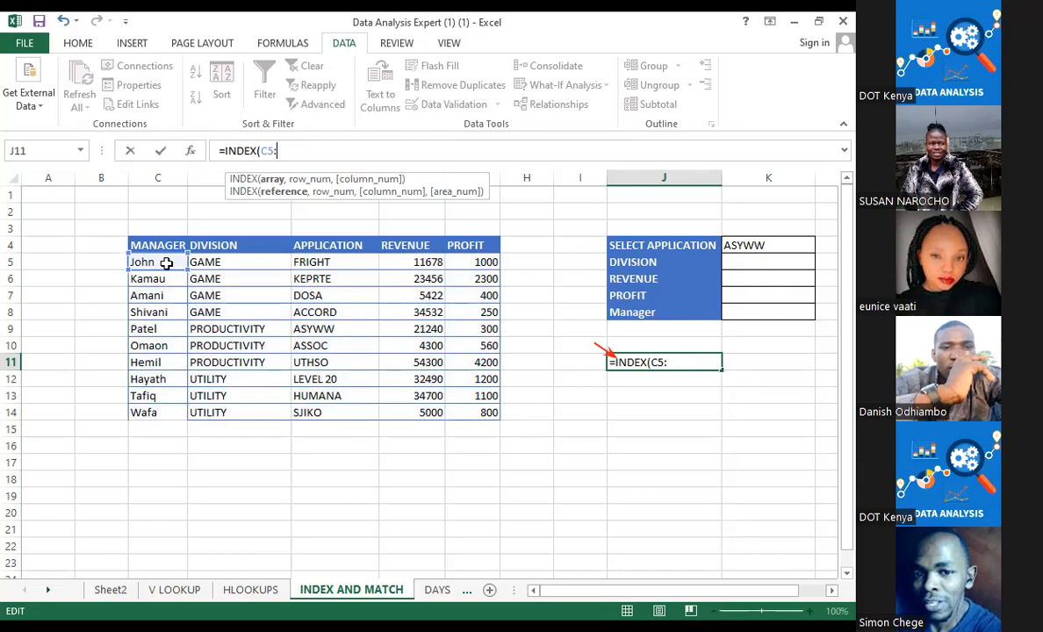
drag(157, 261, 171, 284)
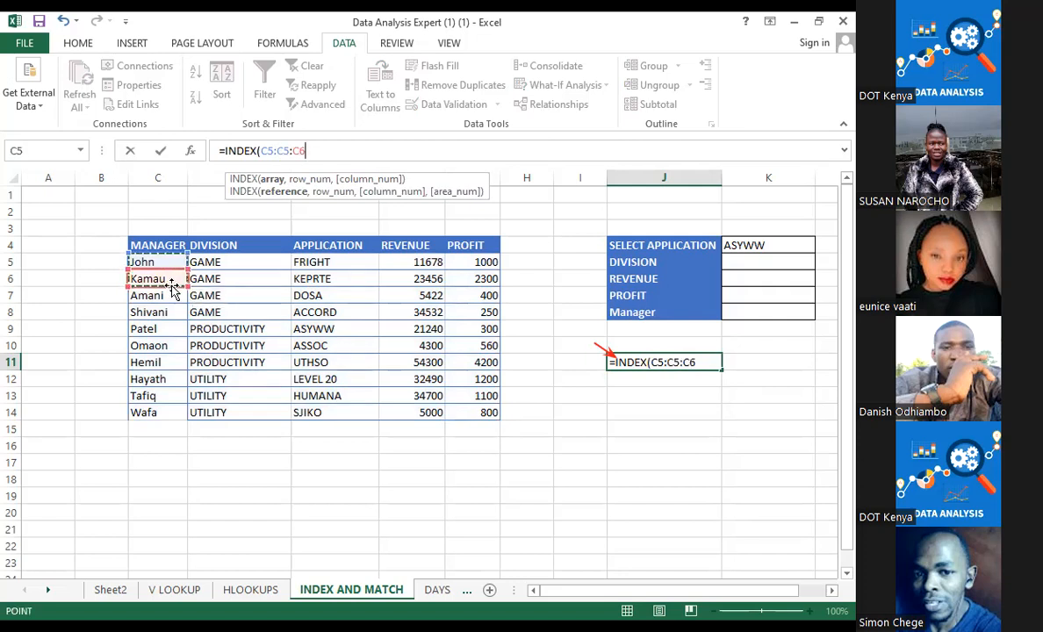
key(Escape)
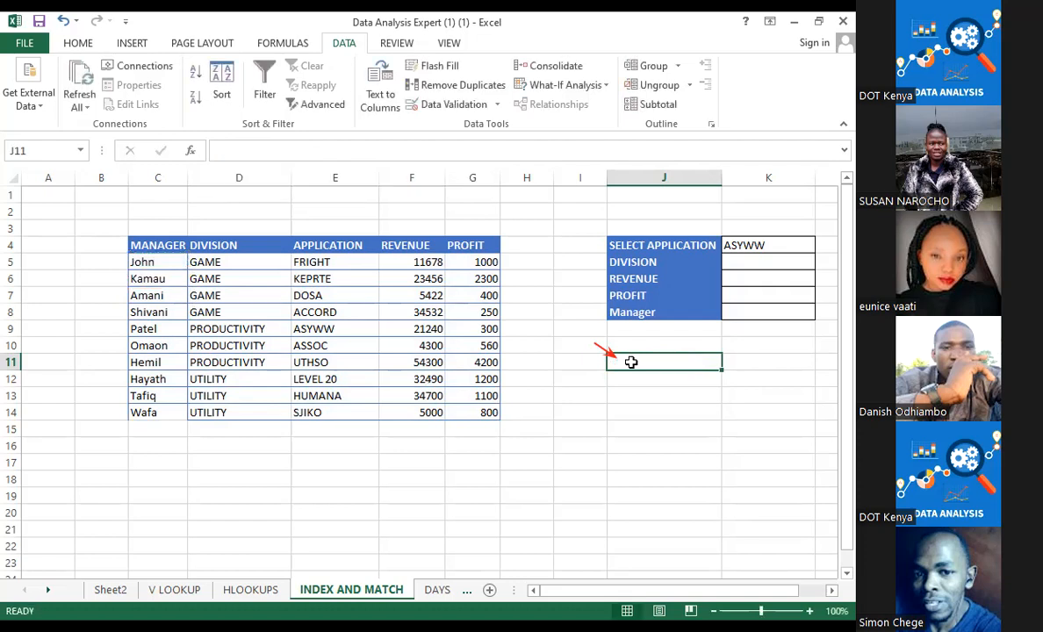
- Enter an INDEX formula in J11 with the manager column C5:C14 as the array and row number 5
text(=)
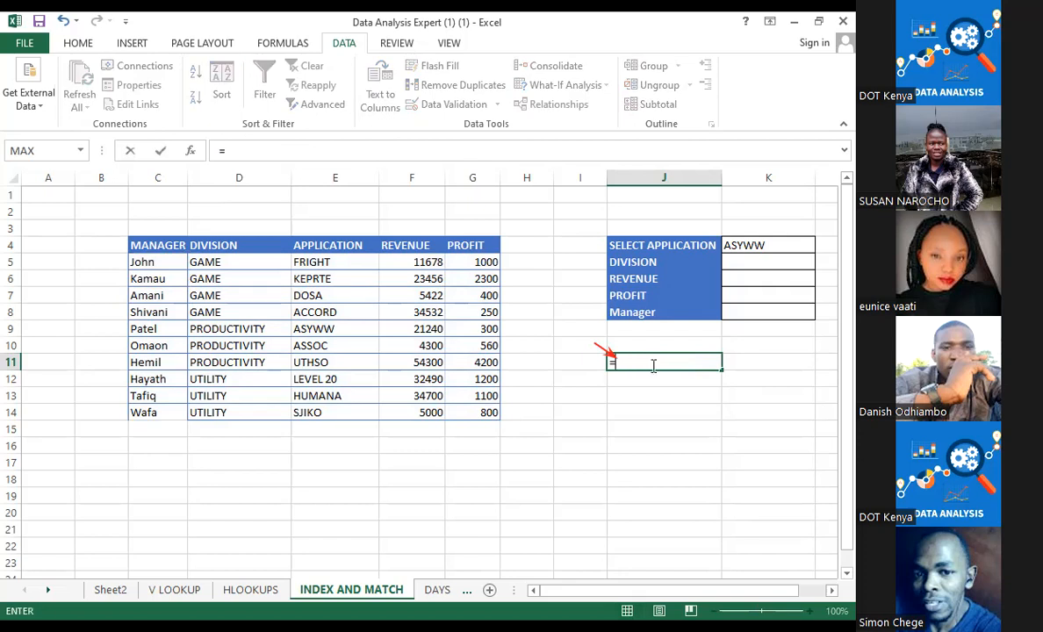
text(INDE)
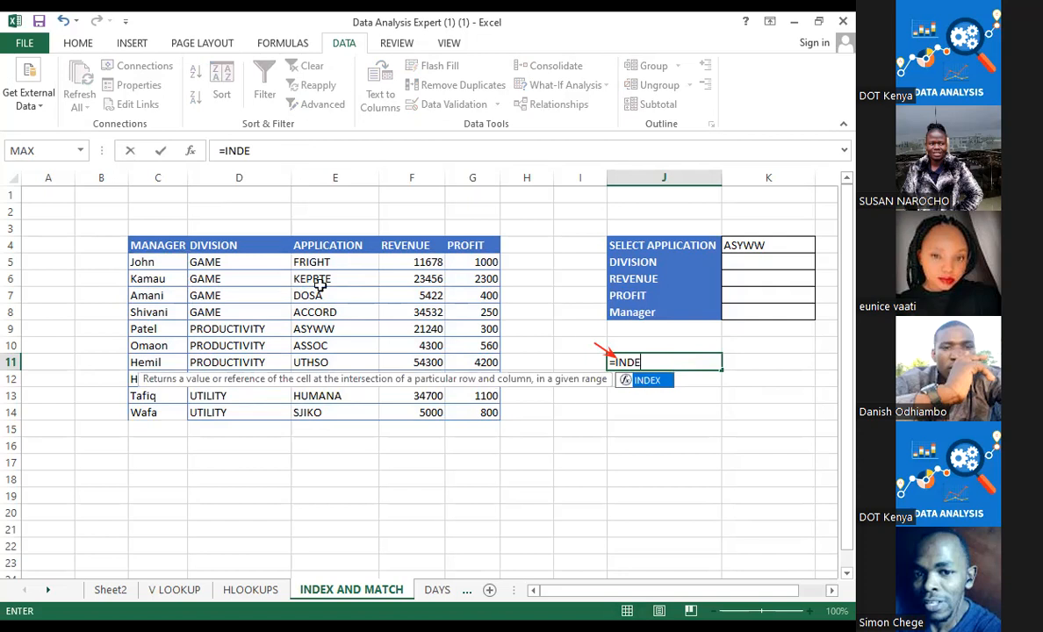
key(Tab)
click(155, 260)
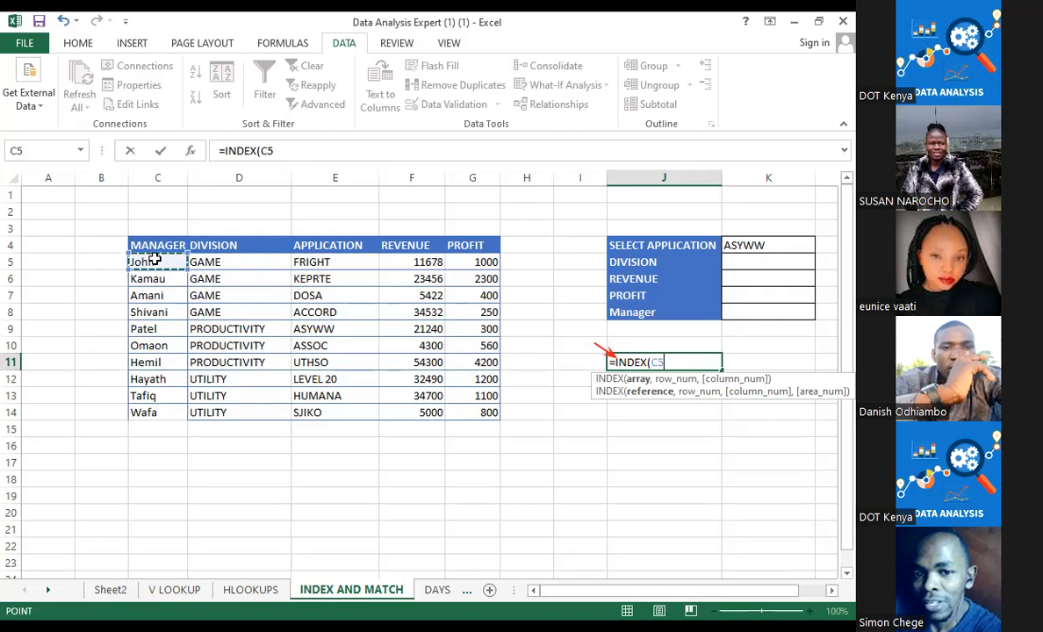
shift+click(174, 418)
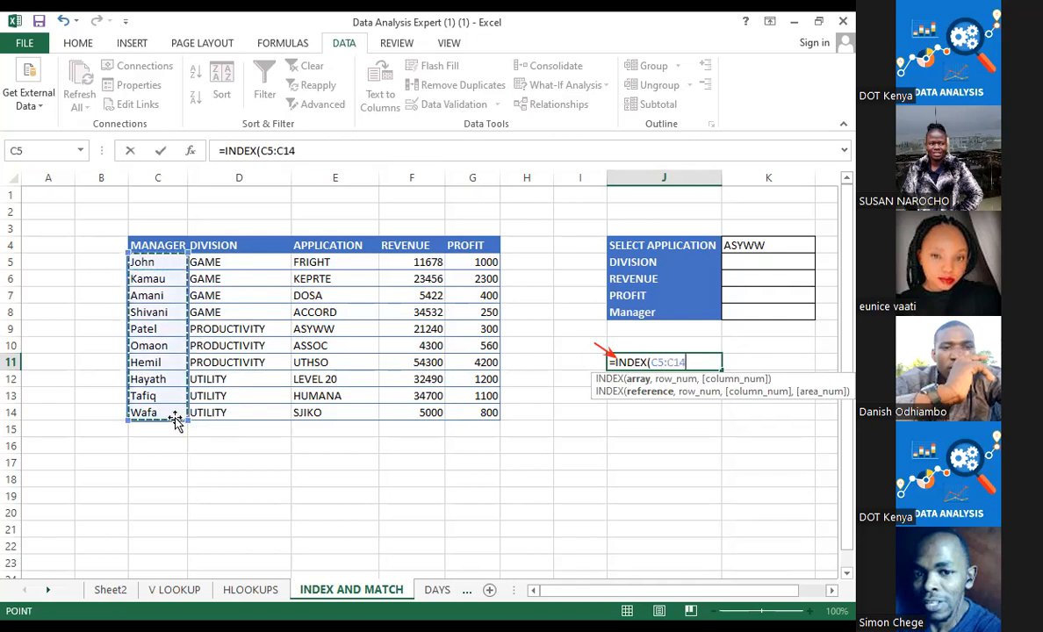
text(,)
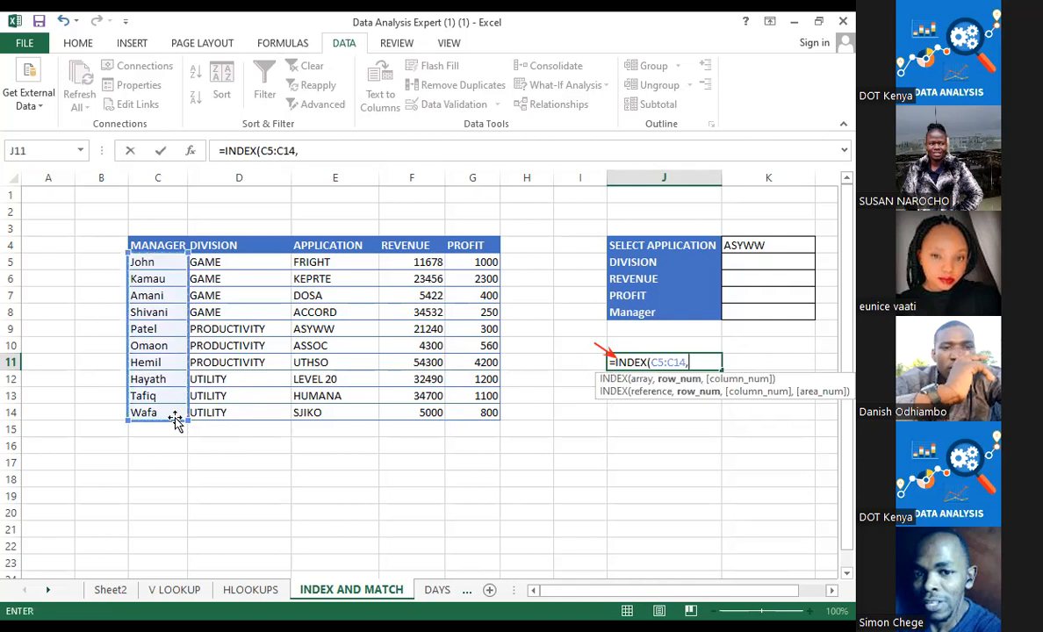
text(5)
text())
key(Return)
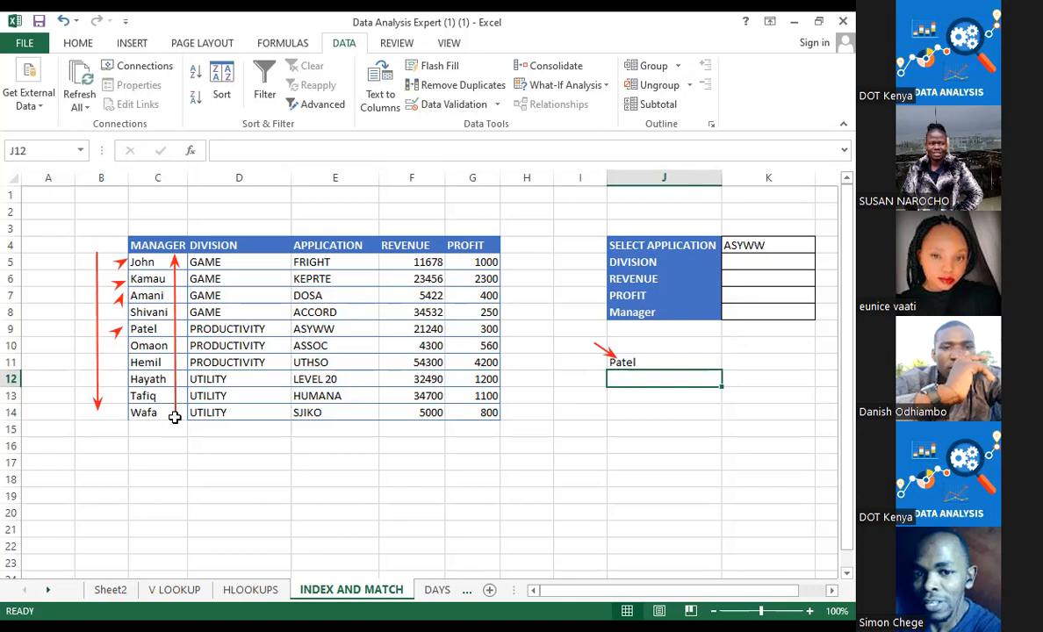
- Enter a MATCH formula in J12 with lookup value C9, lookup array C5:C14 and match type 0
text(=)
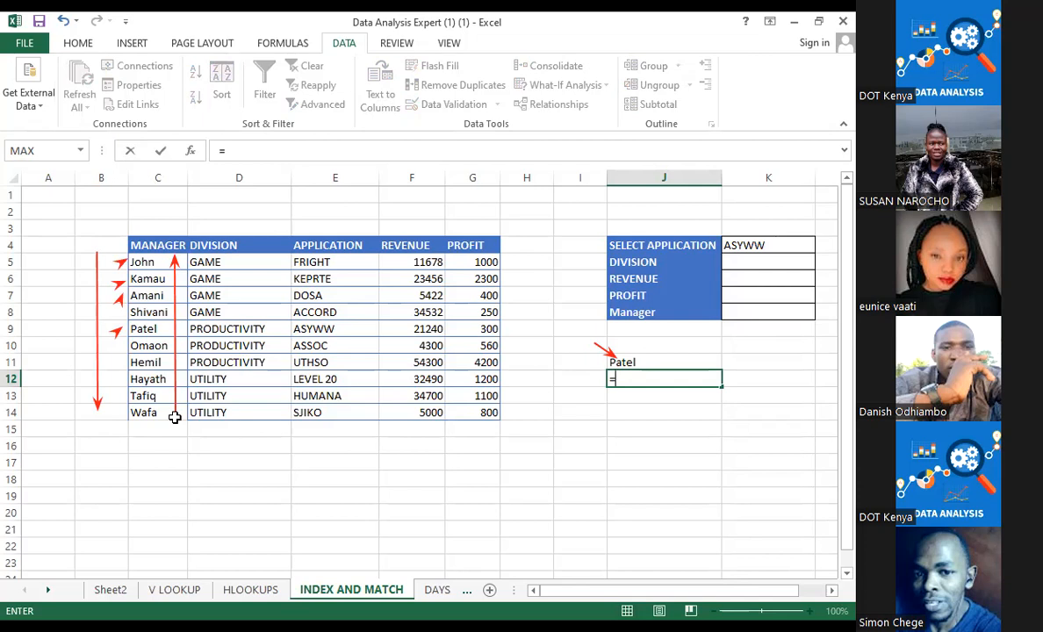
text(MTC)
key(BackSpace)
key(BackSpace)
text(A)
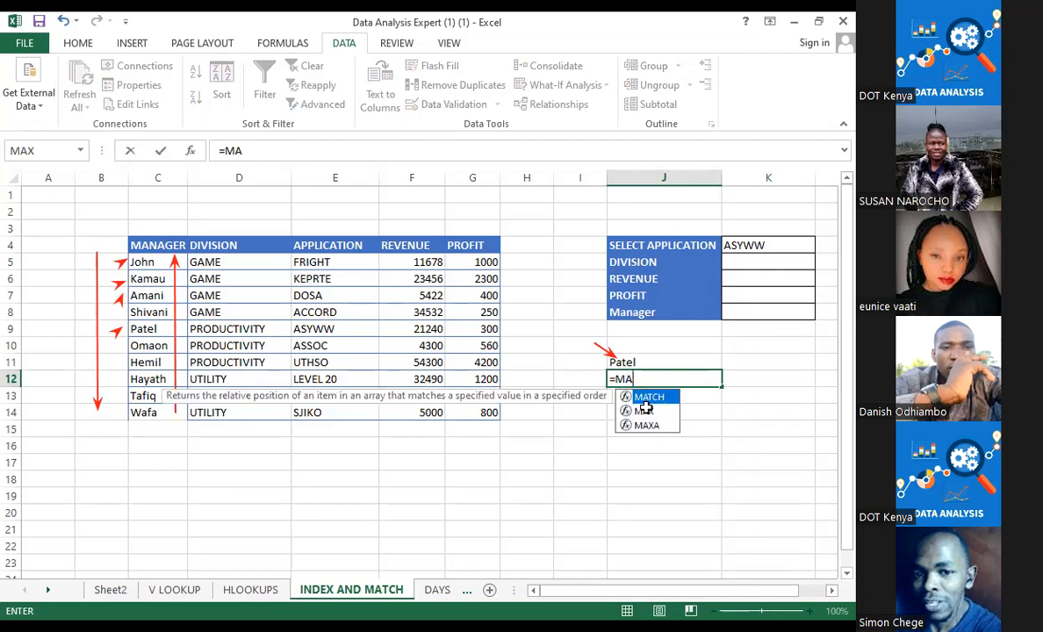
key(Tab)
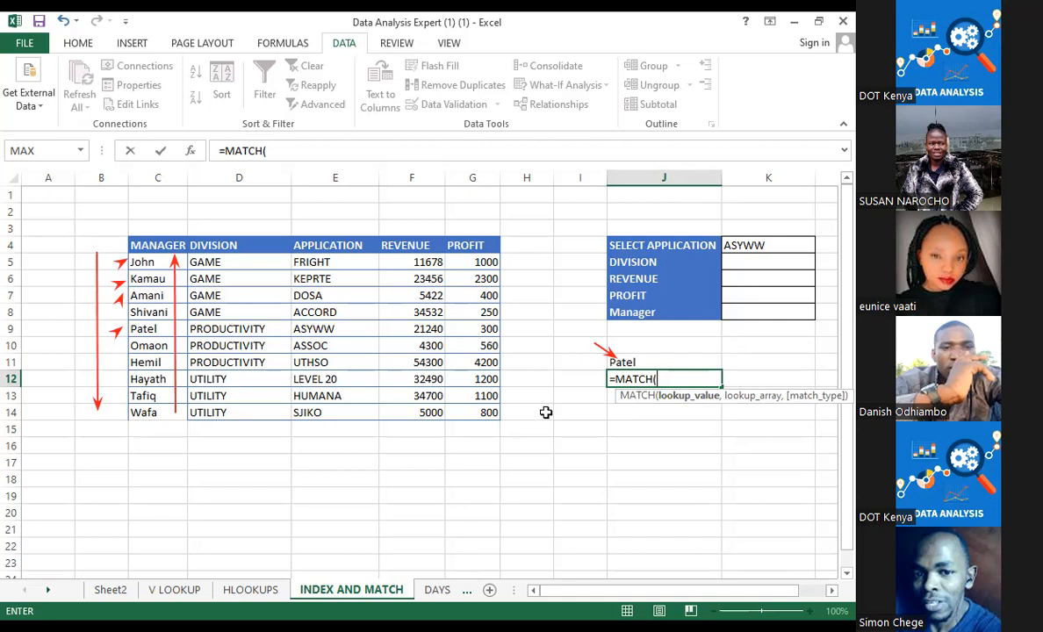
click(156, 331)
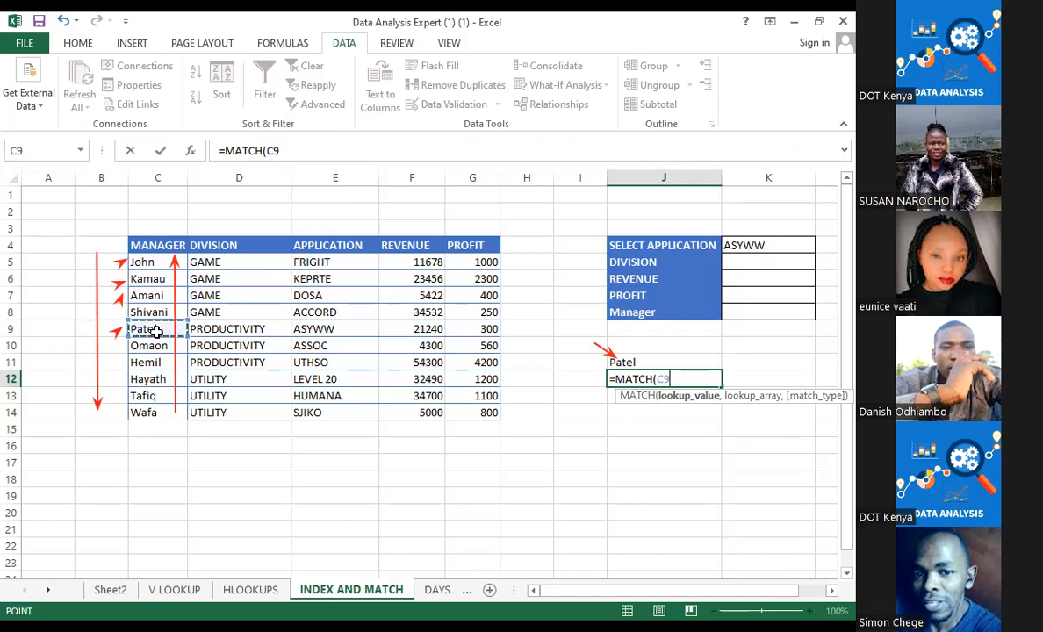
text(,)
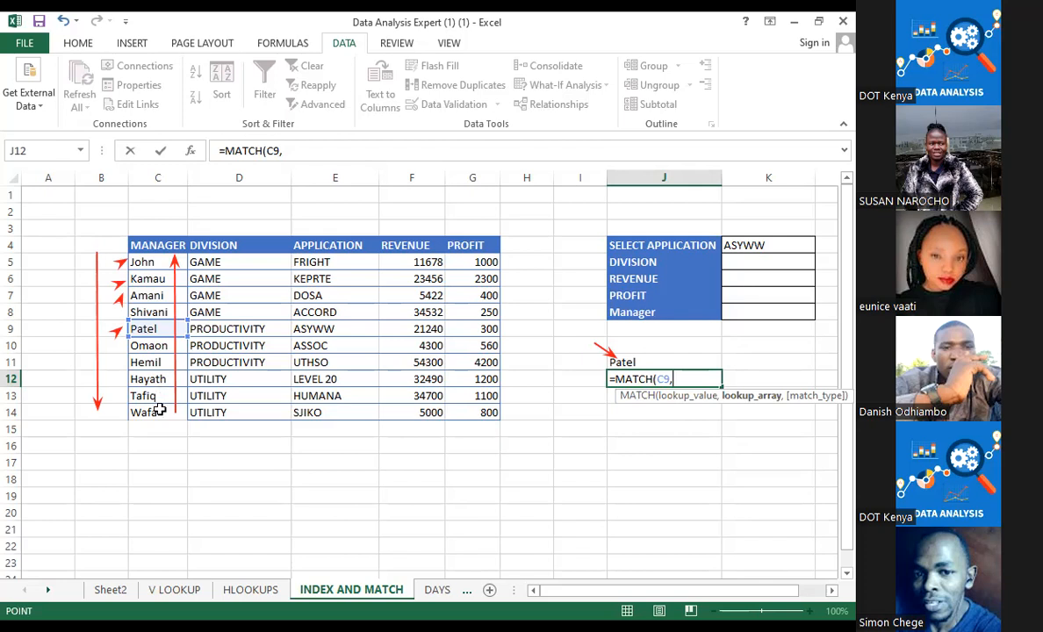
drag(158, 262, 159, 410)
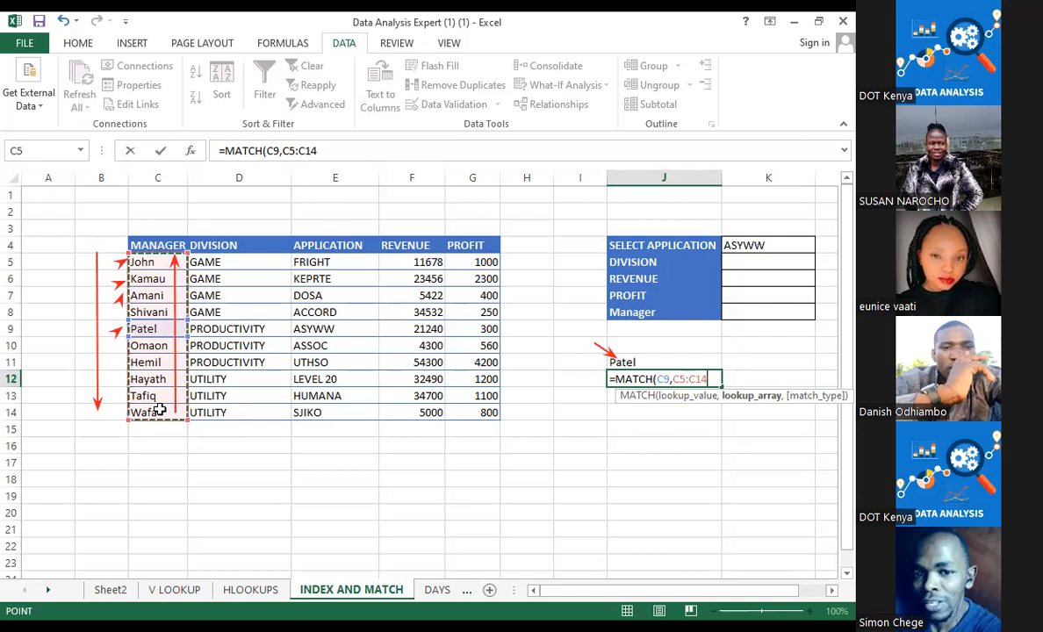
text(,)
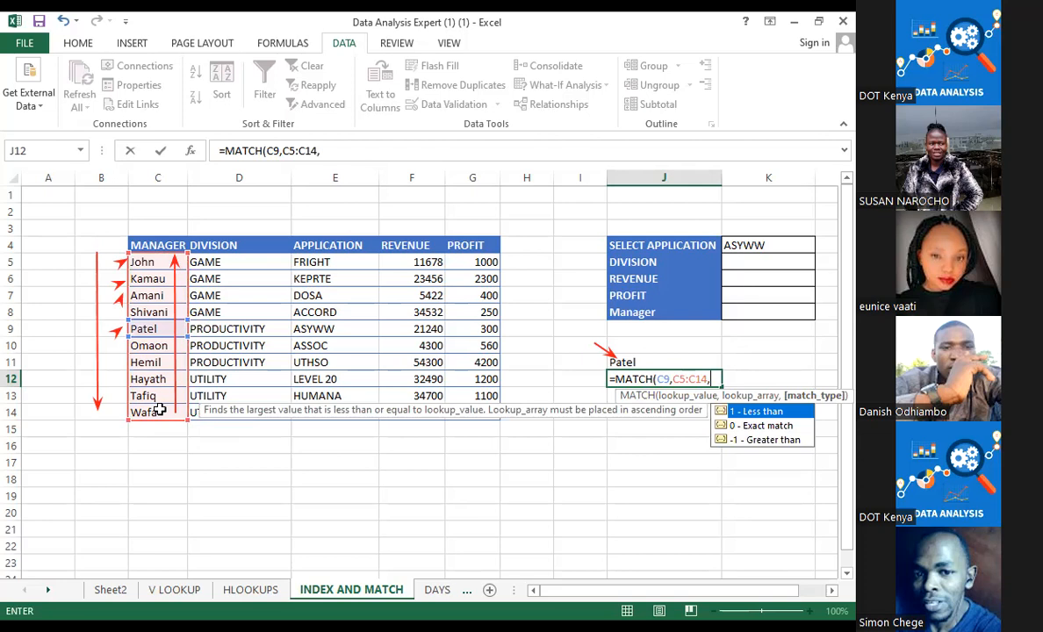
text(0)
key(Return)
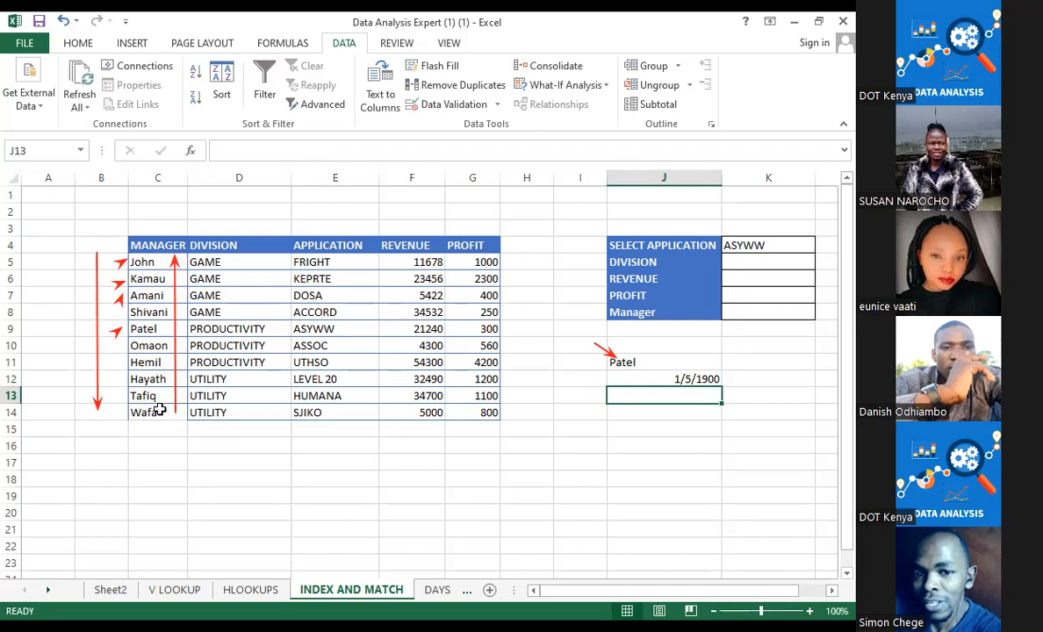
- Format the MATCH result in J12 as a Number with 0 decimal places
click(680, 379)
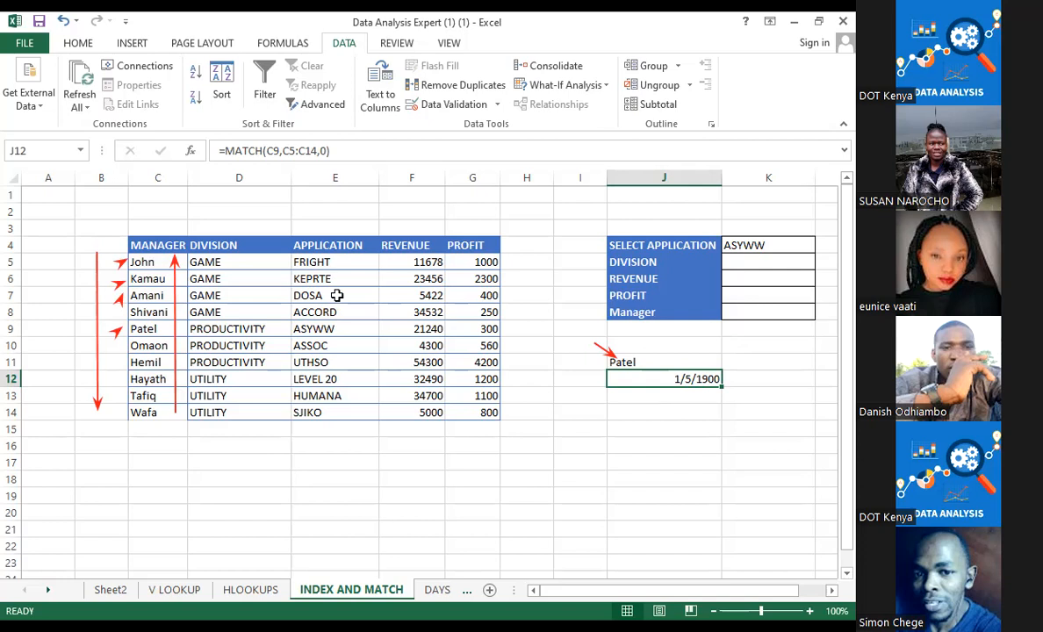
click(75, 43)
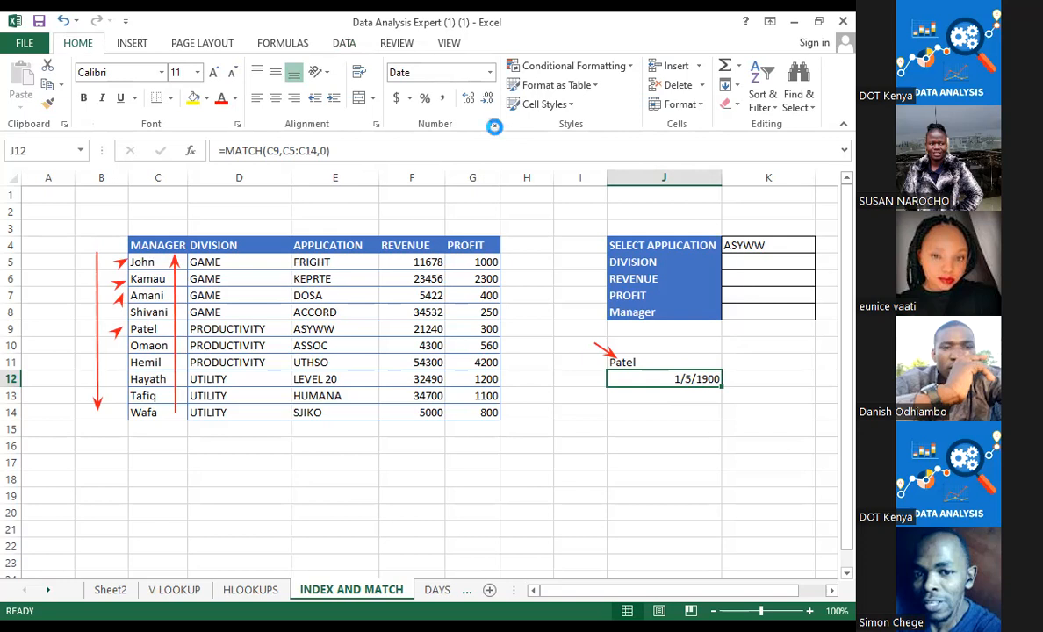
click(495, 126)
click(495, 126)
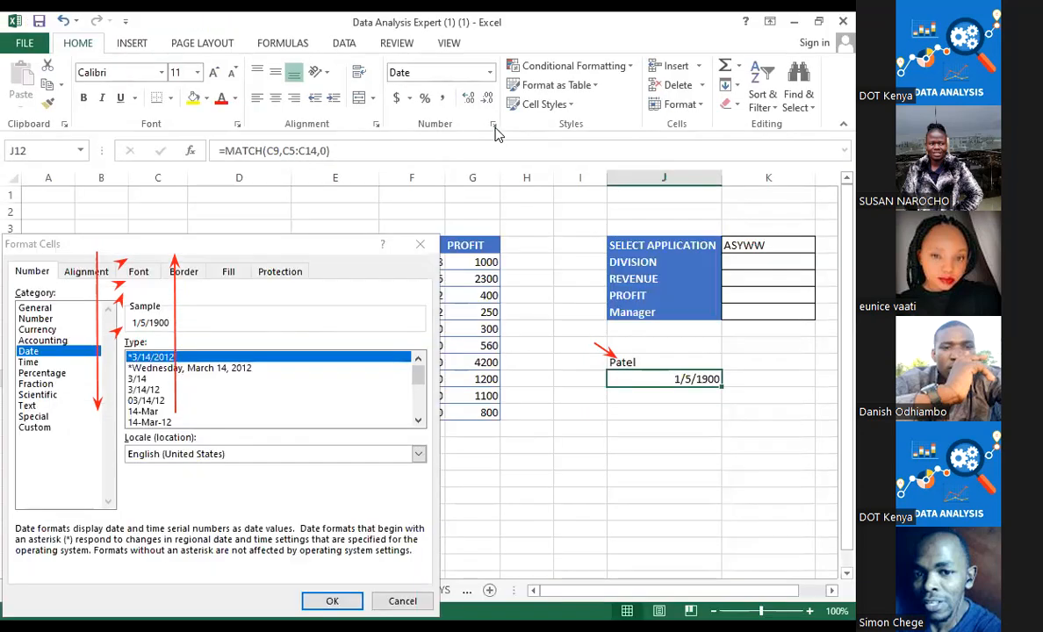
click(36, 319)
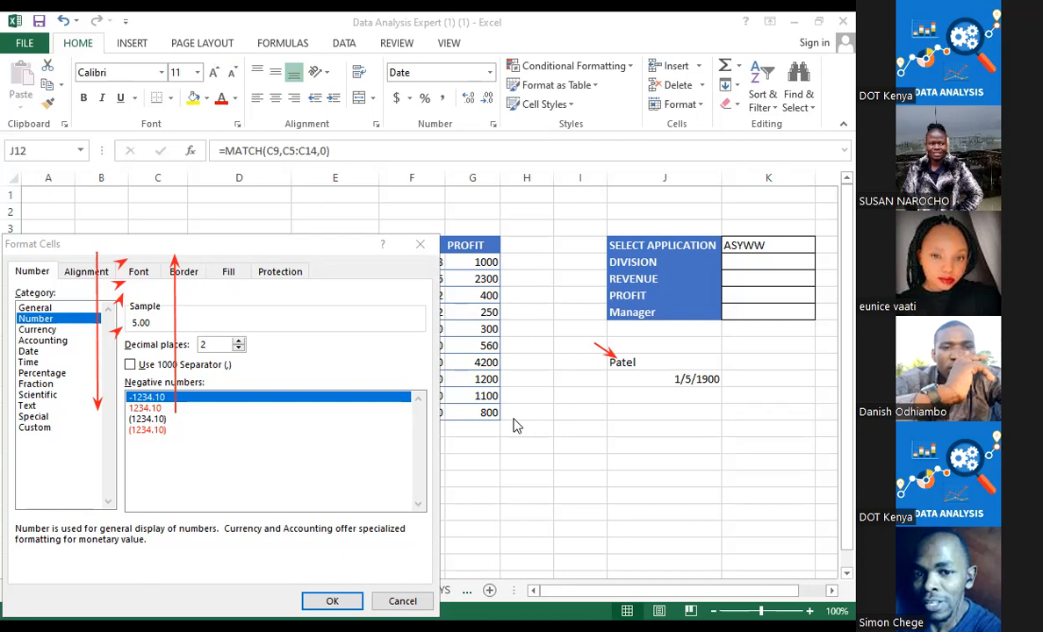
drag(263, 334, 239, 347)
double_click(238, 348)
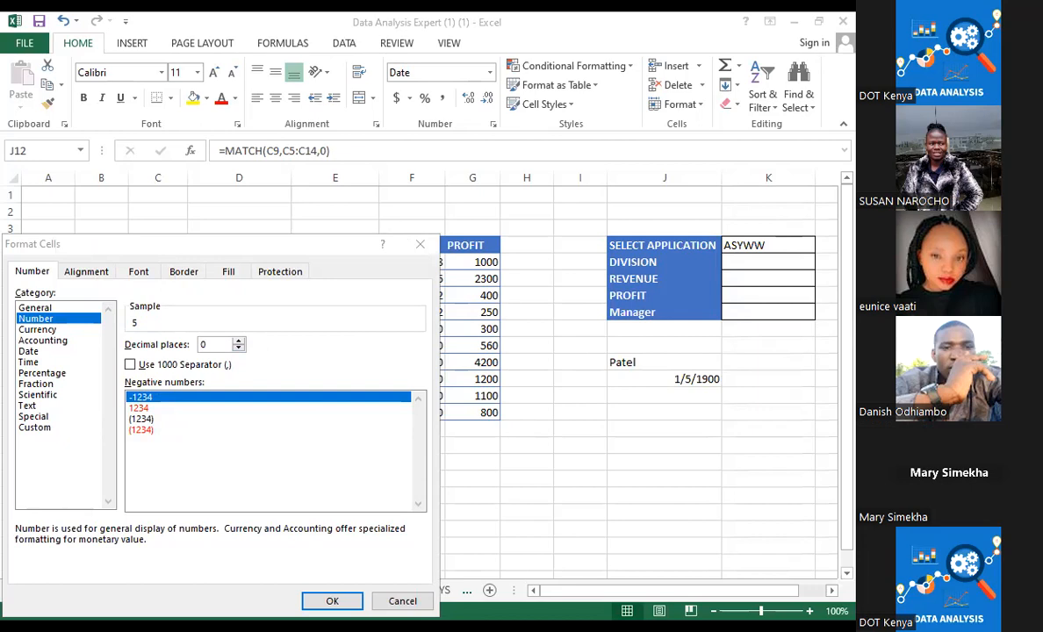
click(330, 601)
click(555, 459)
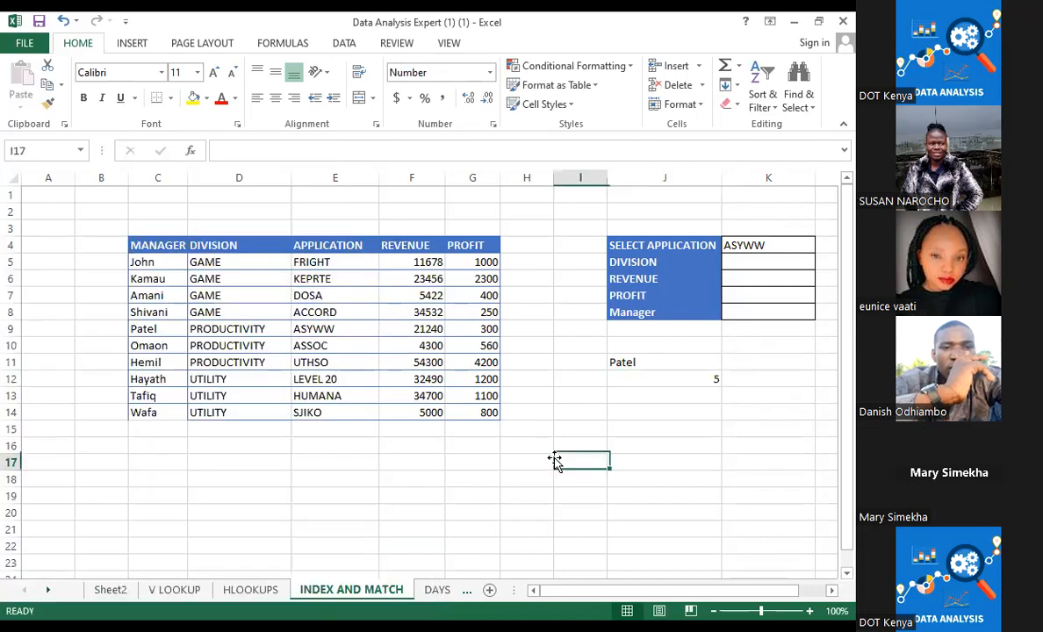
key(Up)
key(Up)
key(Up)
key(Up)
key(Up)
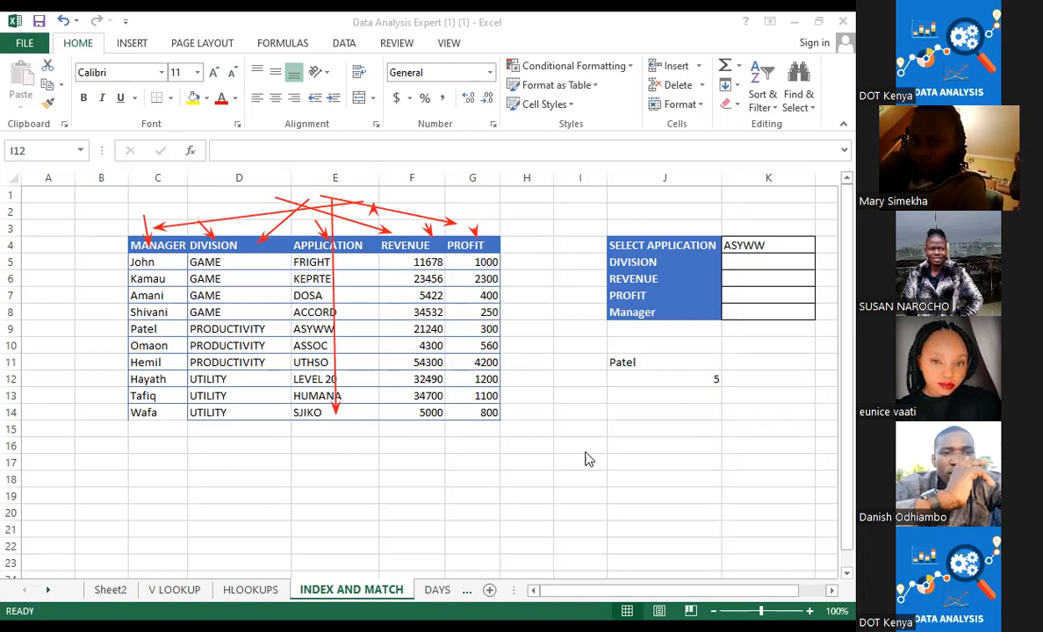
click(589, 459)
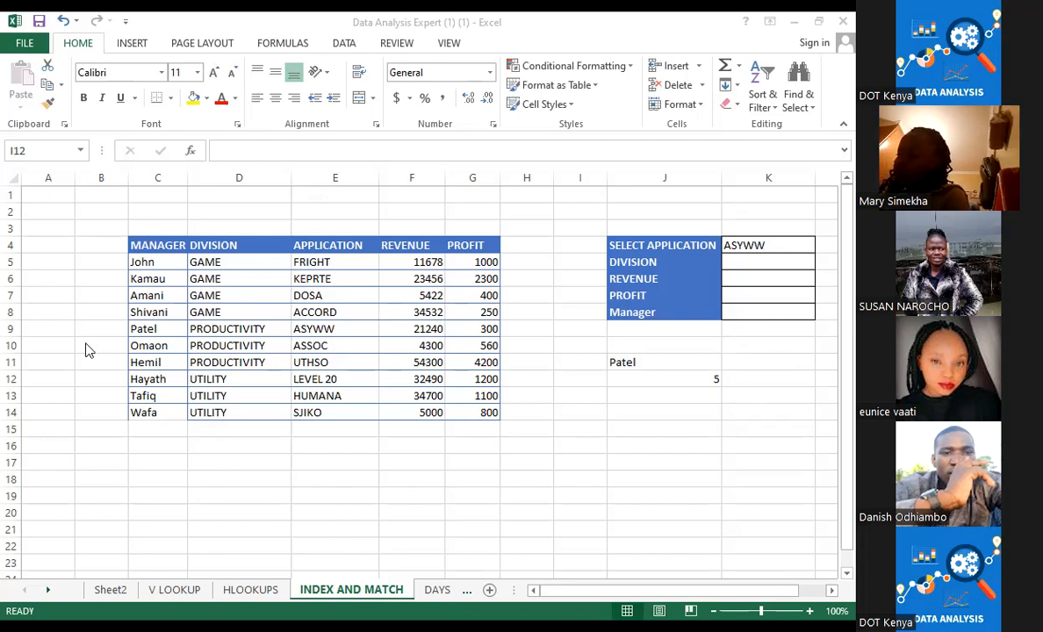
- Start an INDEX formula in the DIVISION cell K5 with the division column D5:D14 as its array
click(762, 254)
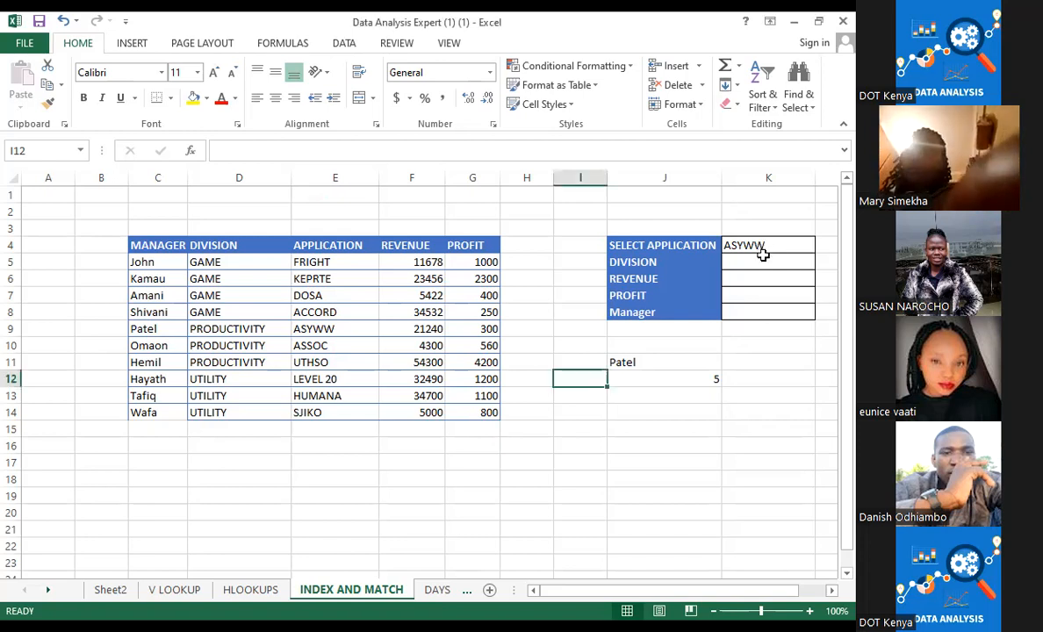
click(763, 254)
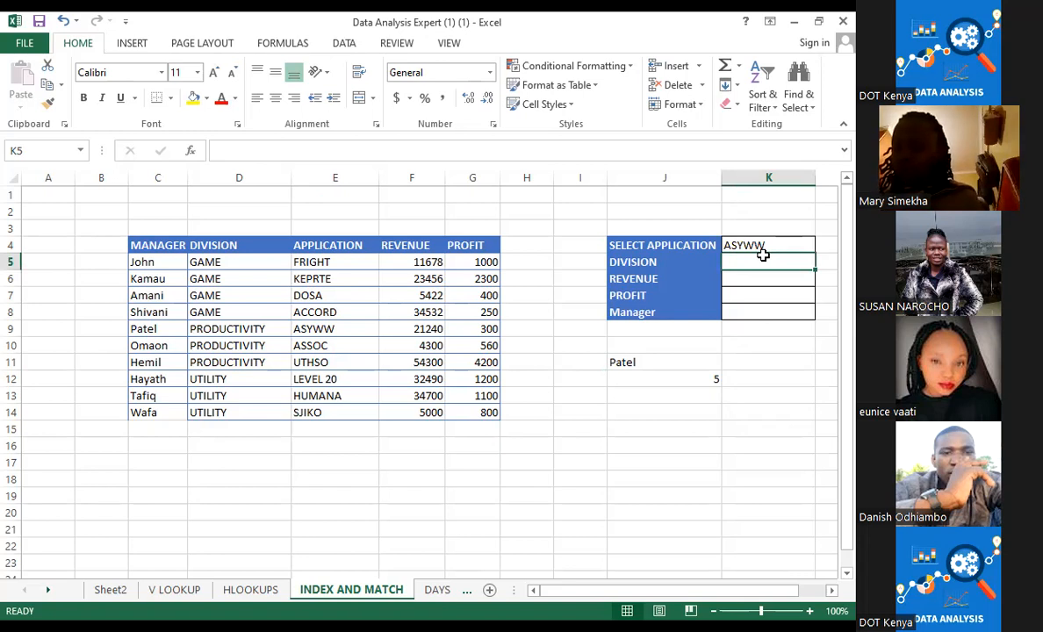
text(=)
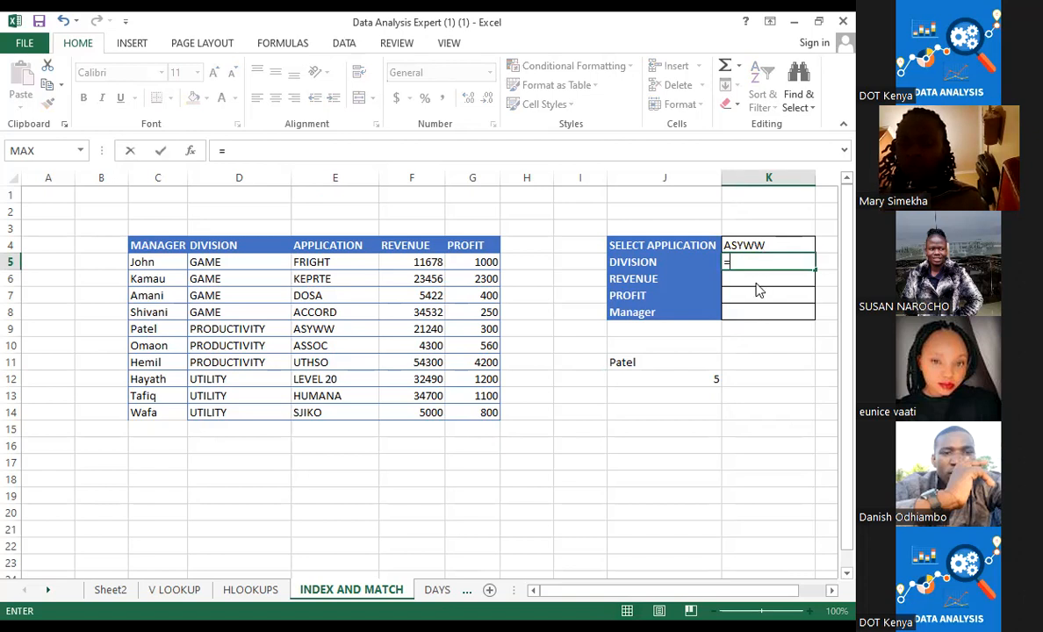
text(INDEX()
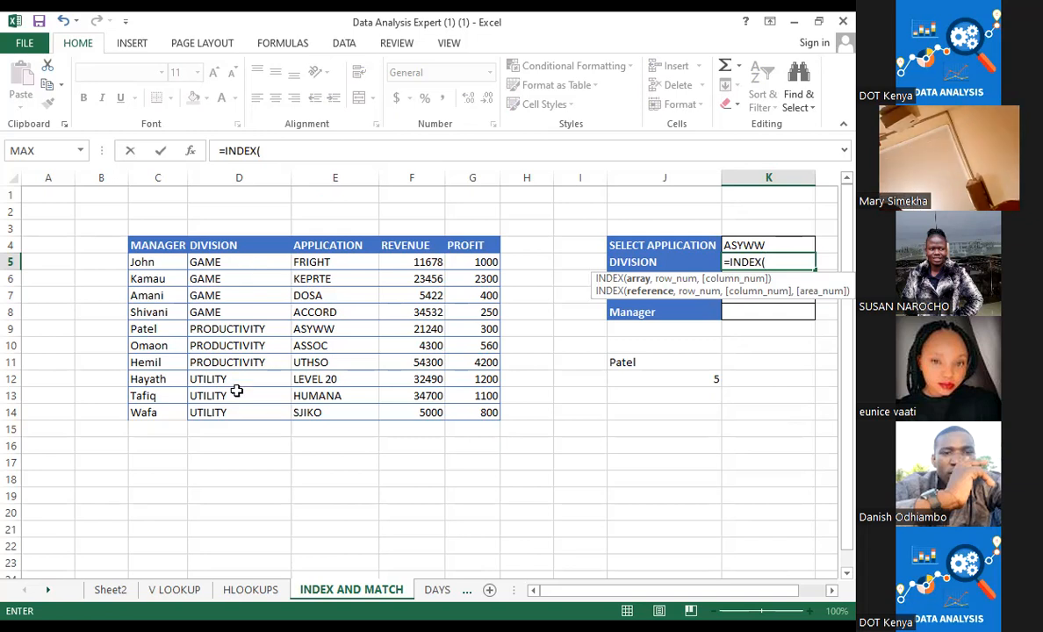
drag(238, 262, 235, 410)
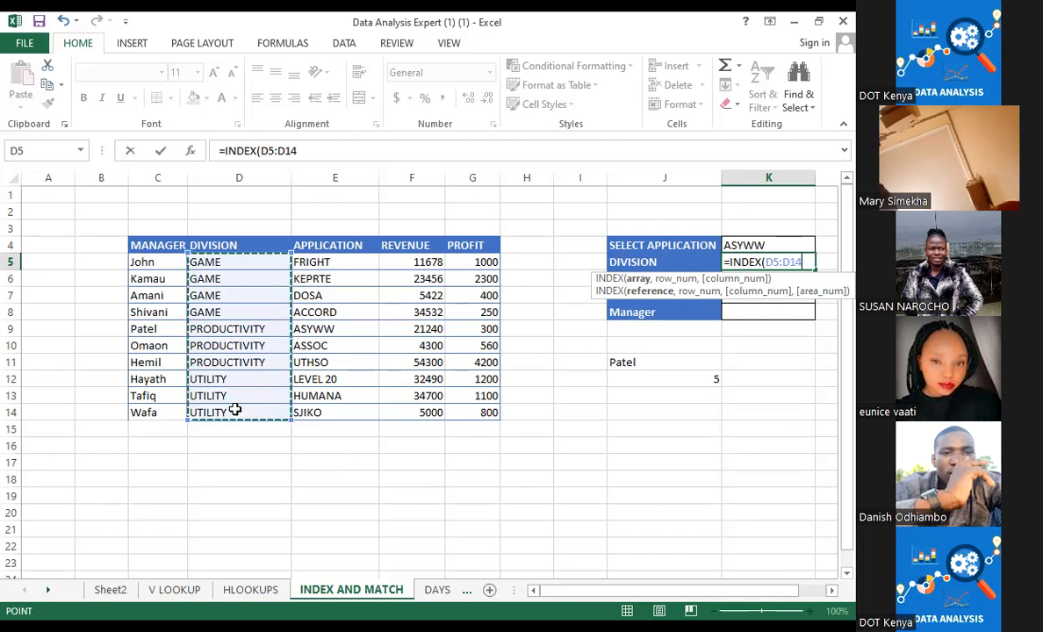
text(,)
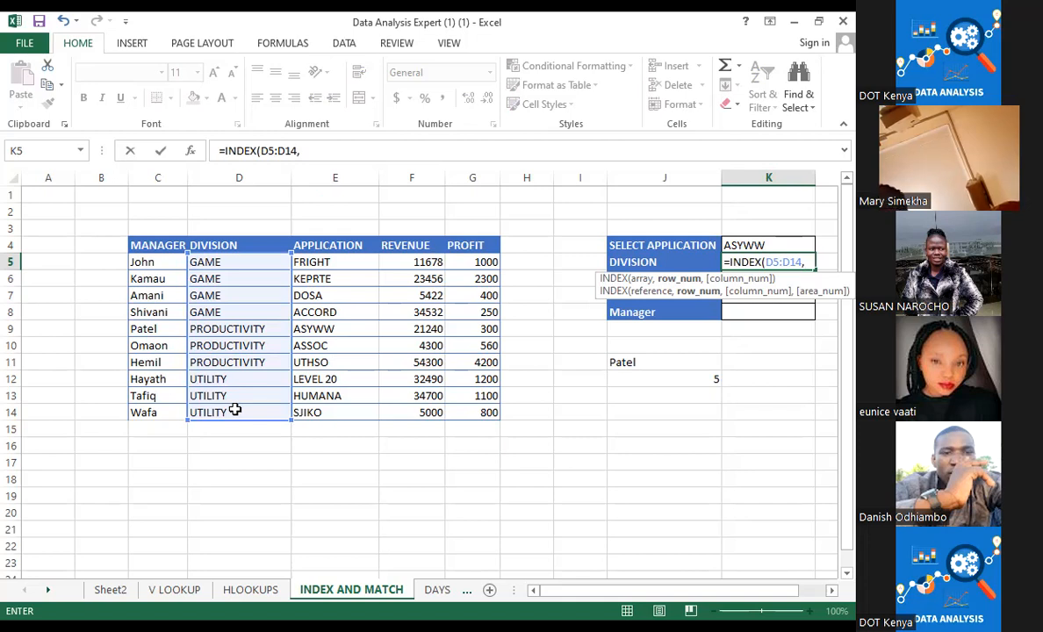
- Nest a MATCH function as the row number of the K5 INDEX formula, with K4 as its lookup value
text(M)
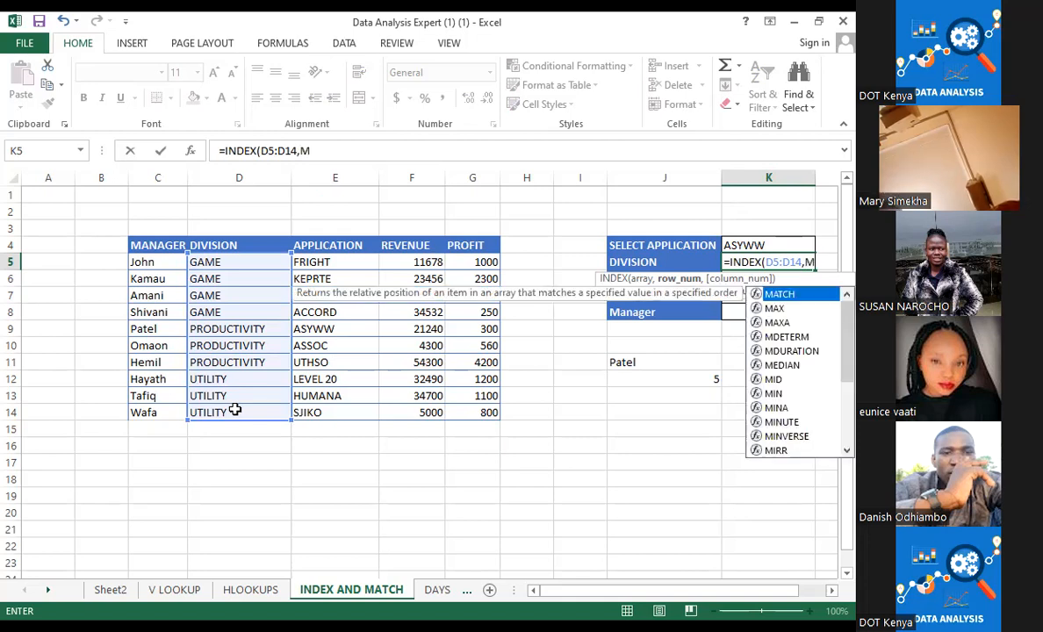
double_click(784, 295)
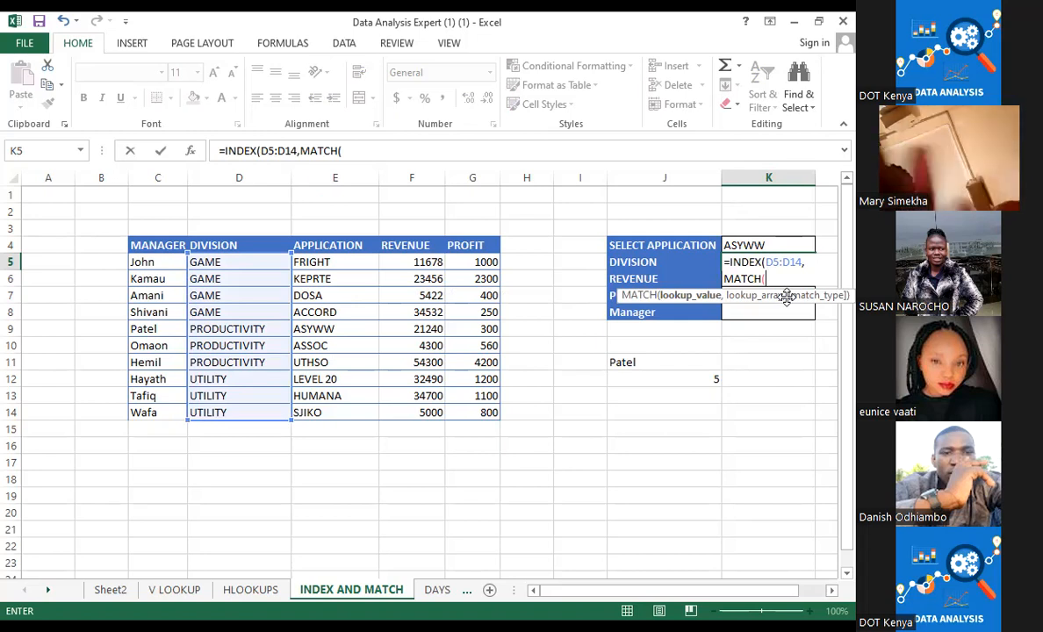
click(768, 245)
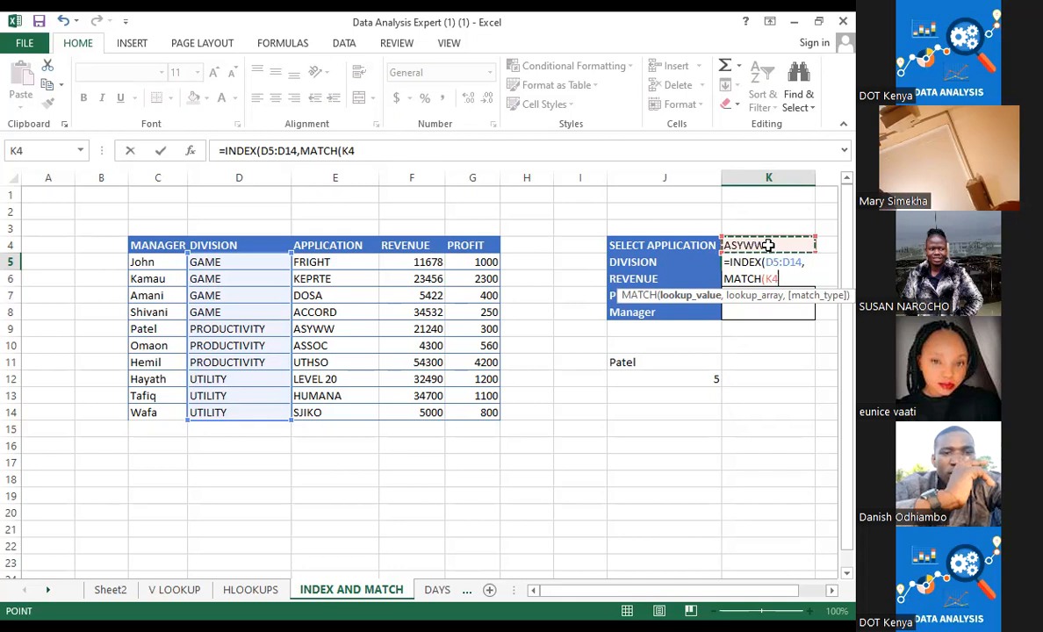
text(,)
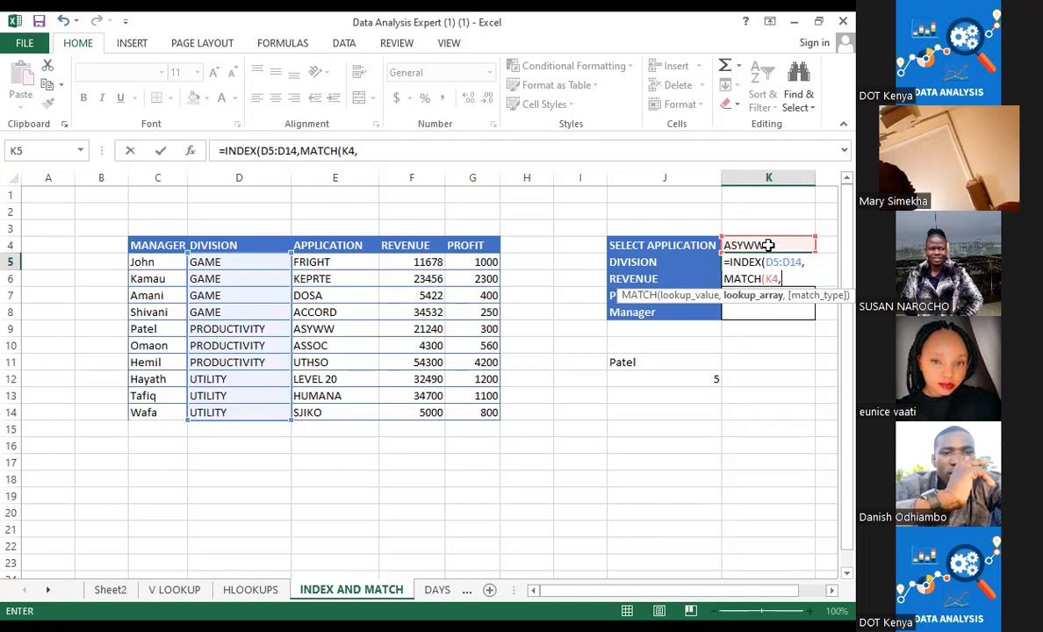
click(344, 277)
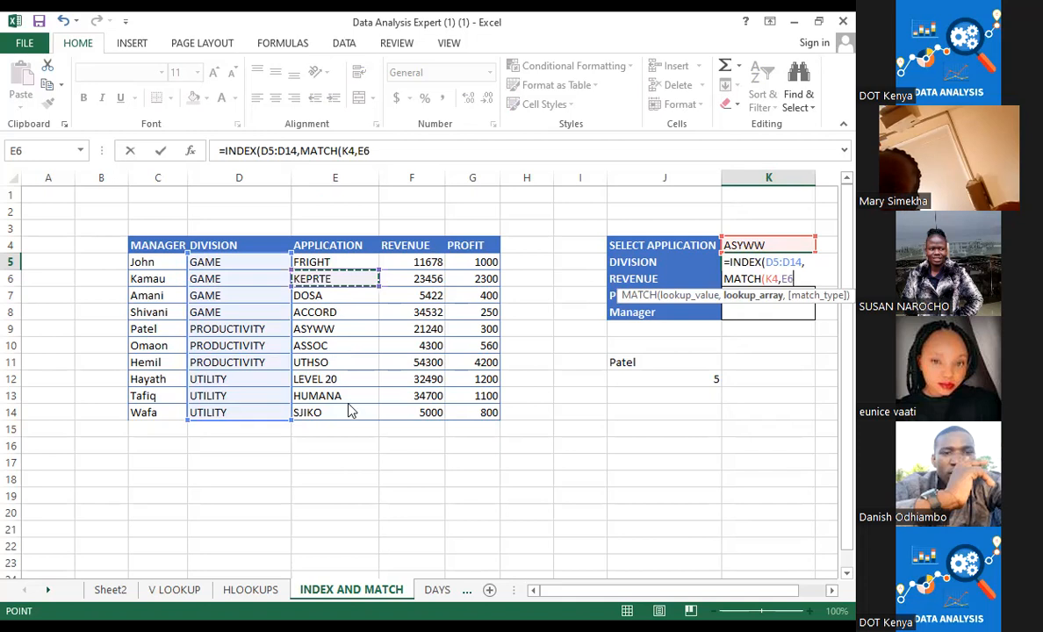
drag(349, 362, 351, 400)
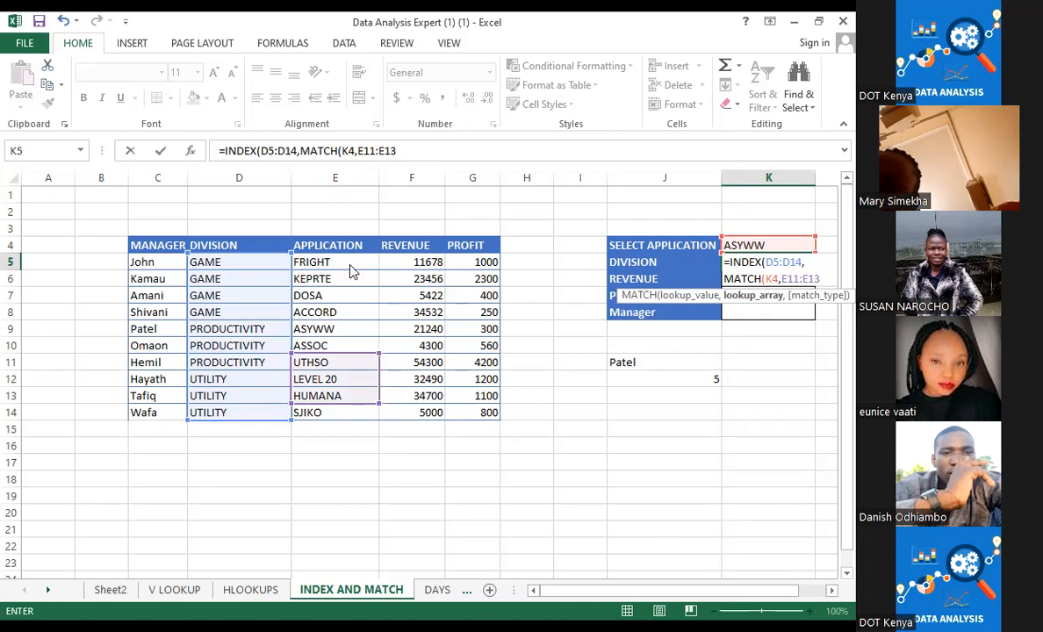
key(Return)
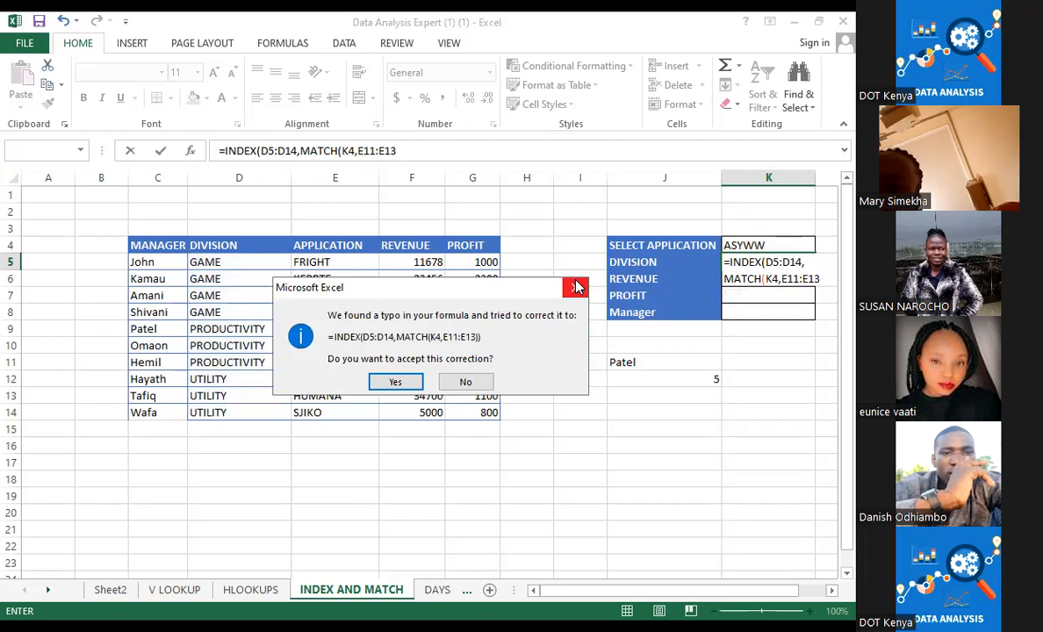
click(669, 304)
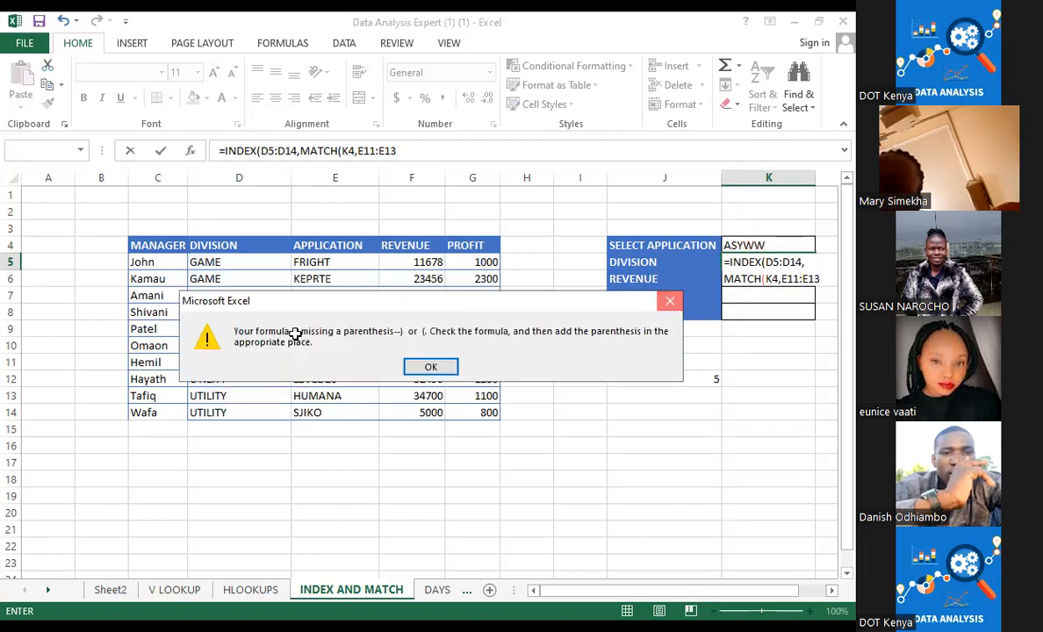
key(Return)
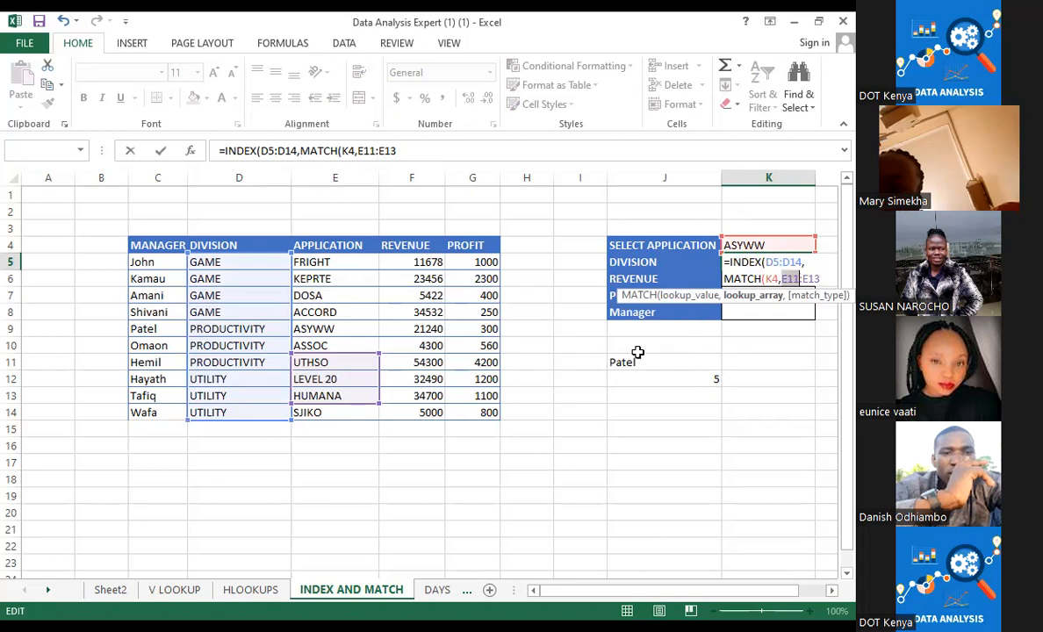
click(820, 276)
key(BackSpace)
key(BackSpace)
key(BackSpace)
key(BackSpace)
key(BackSpace)
key(BackSpace)
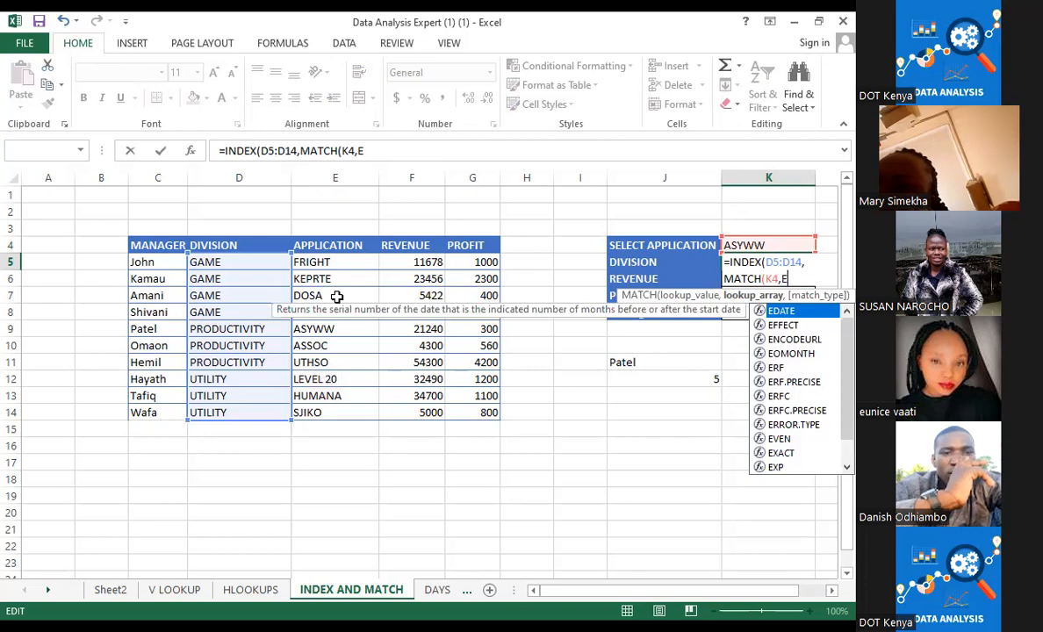
click(624, 308)
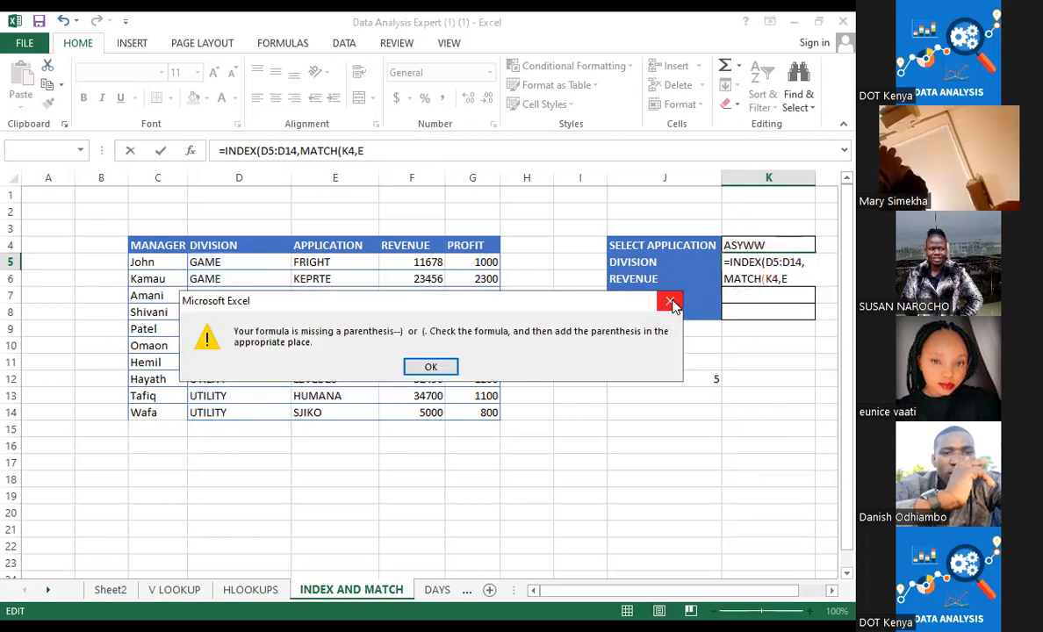
click(672, 303)
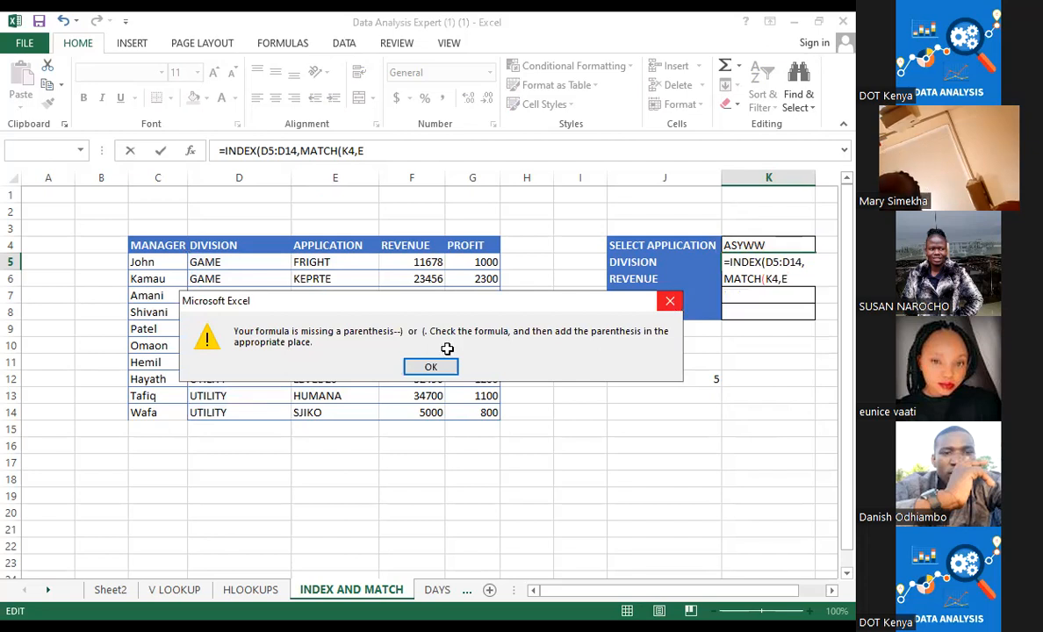
key(BackSpace)
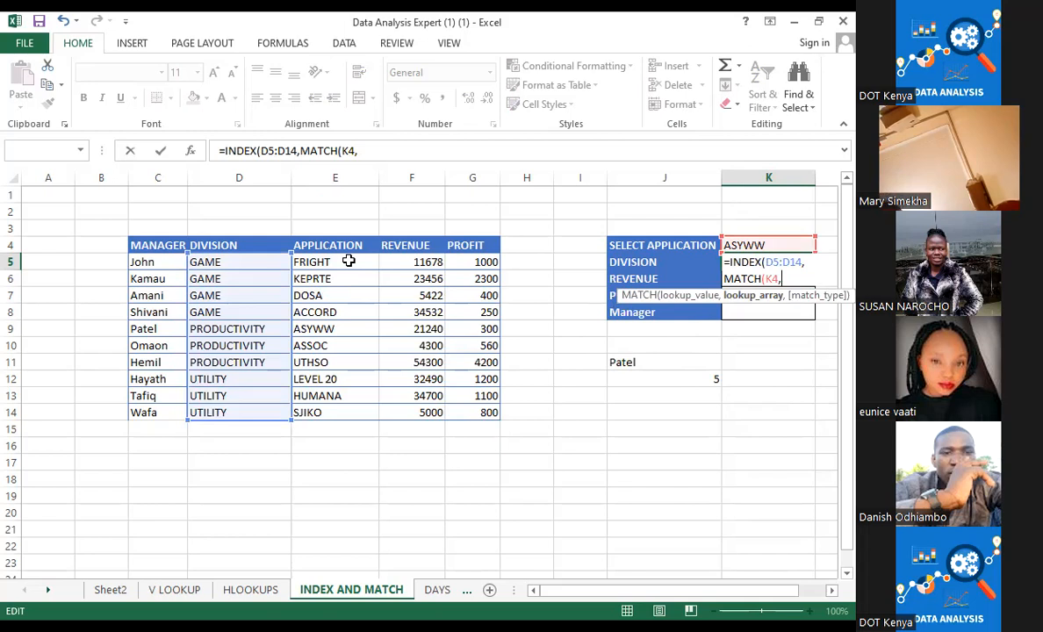
- Set the MATCH lookup array in K5 to the application column E5:E14 and the match type to 0
click(349, 262)
drag(348, 261, 336, 405)
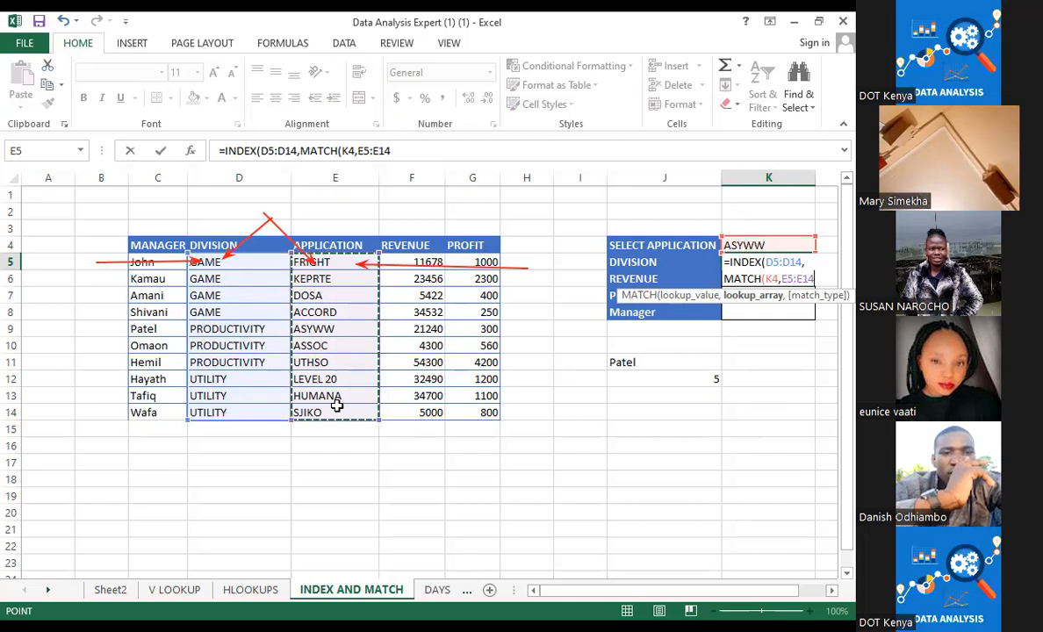
text(,)
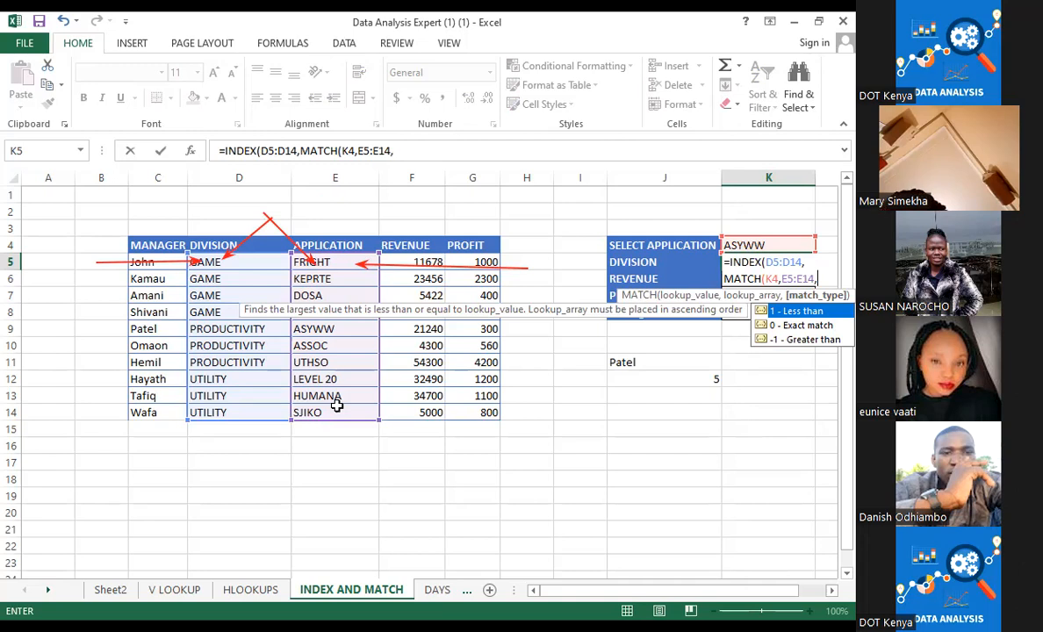
text(0)
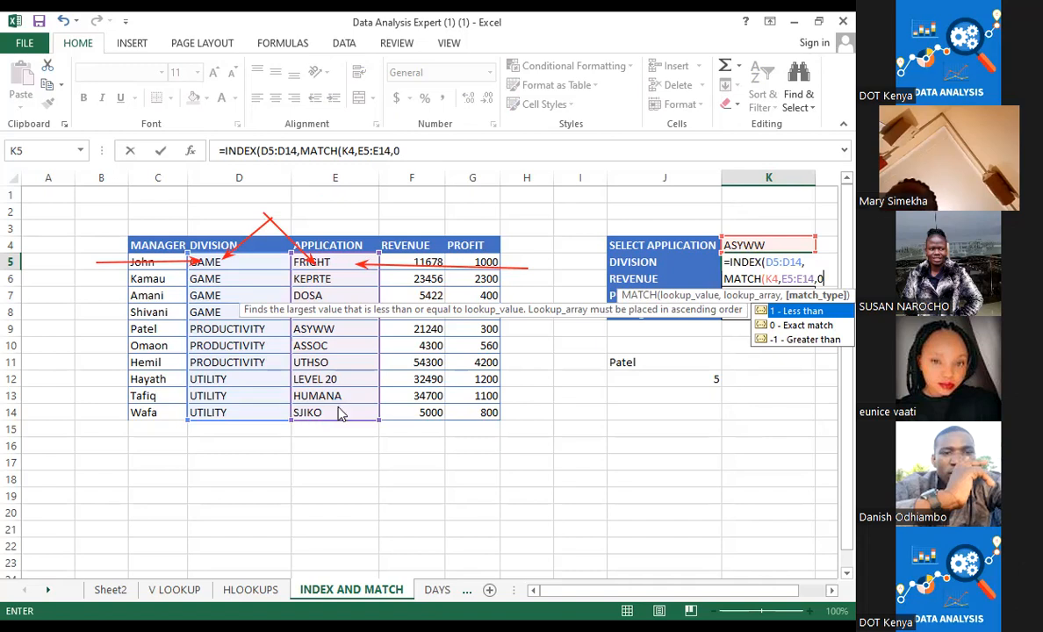
key(Return)
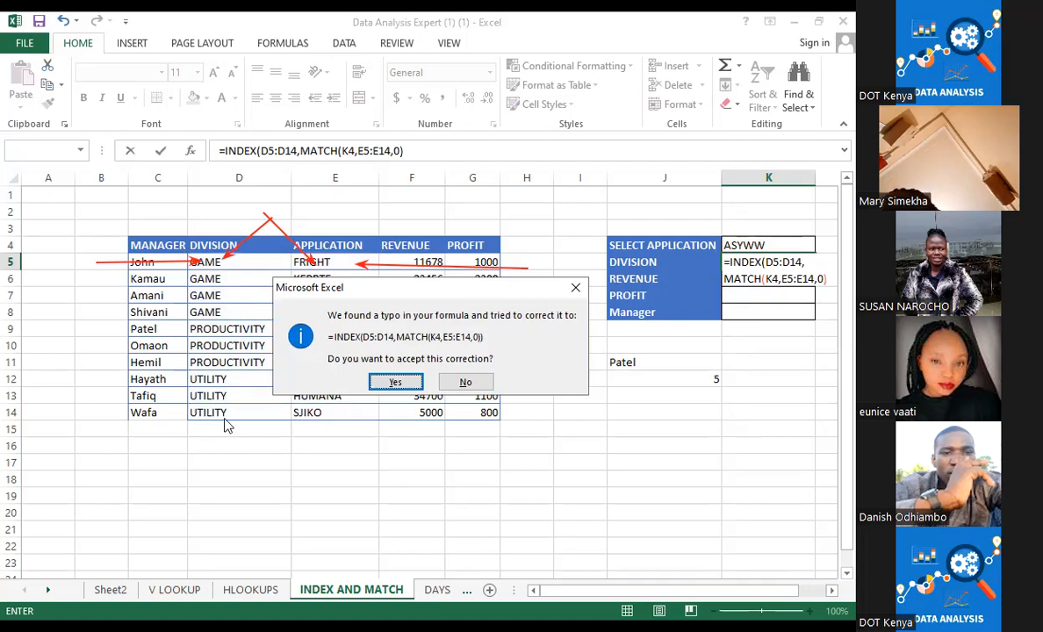
click(462, 376)
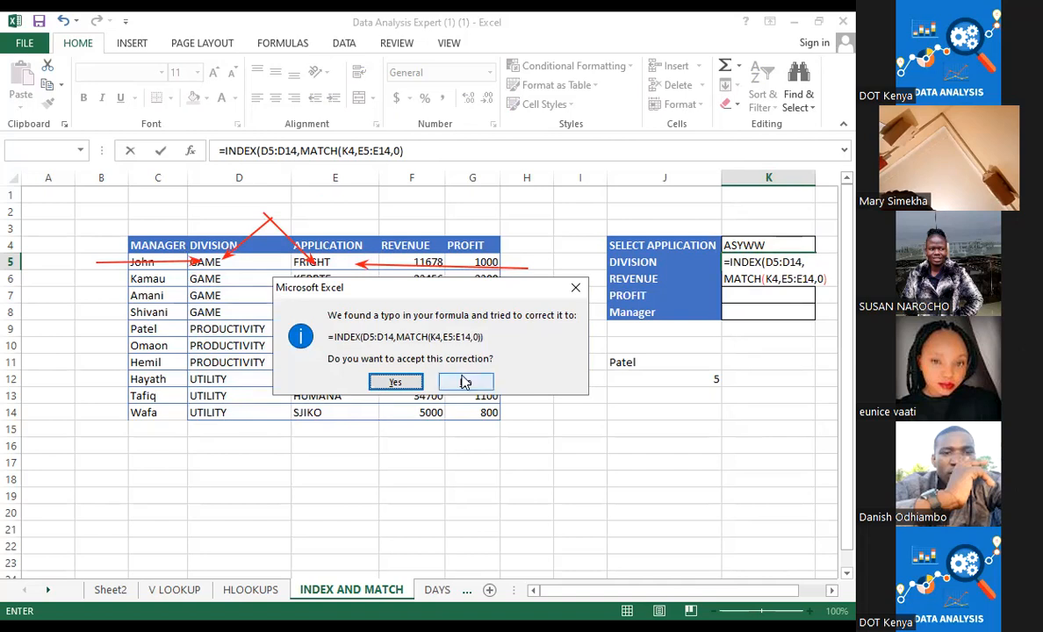
click(465, 382)
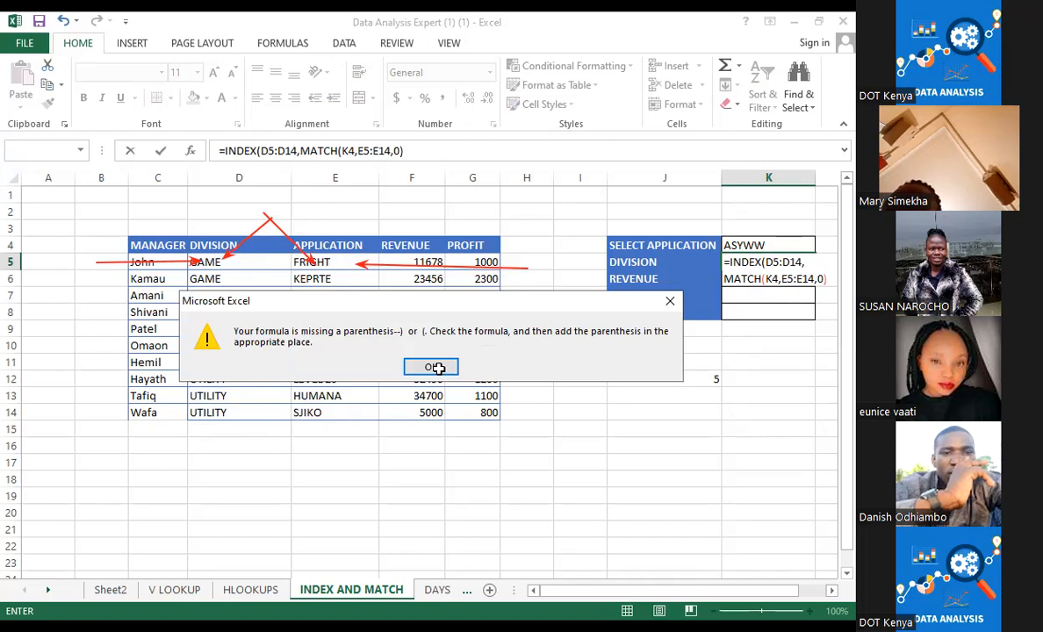
click(430, 367)
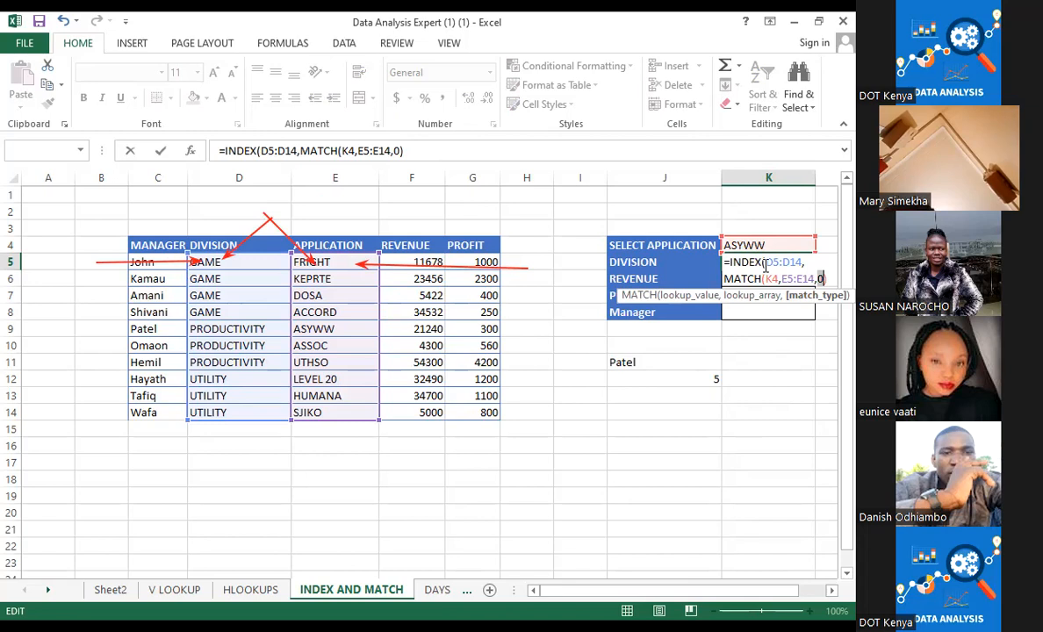
text())
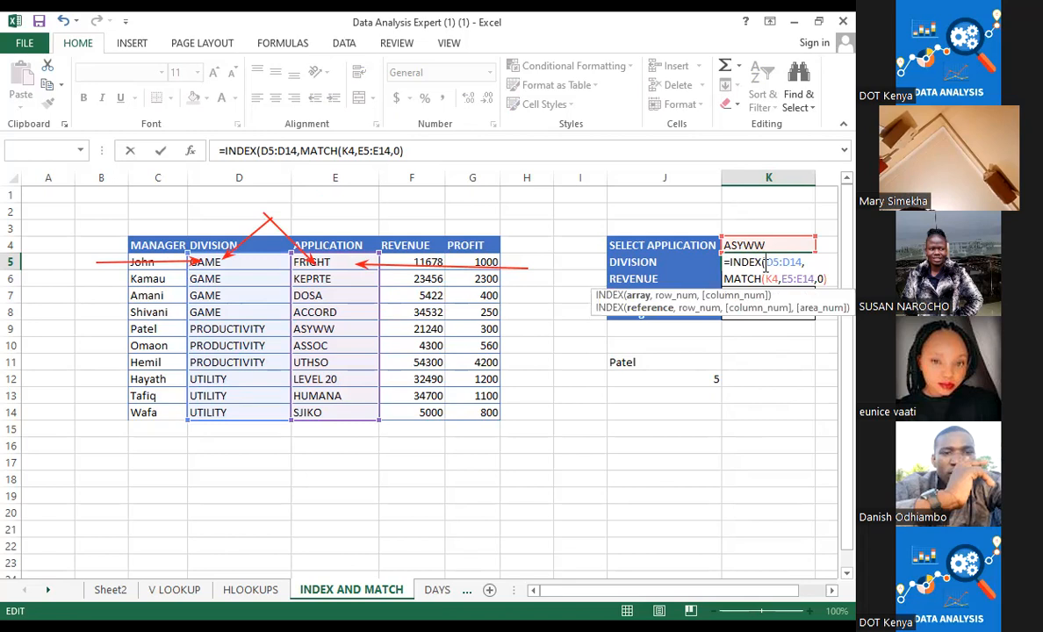
key(BackSpace)
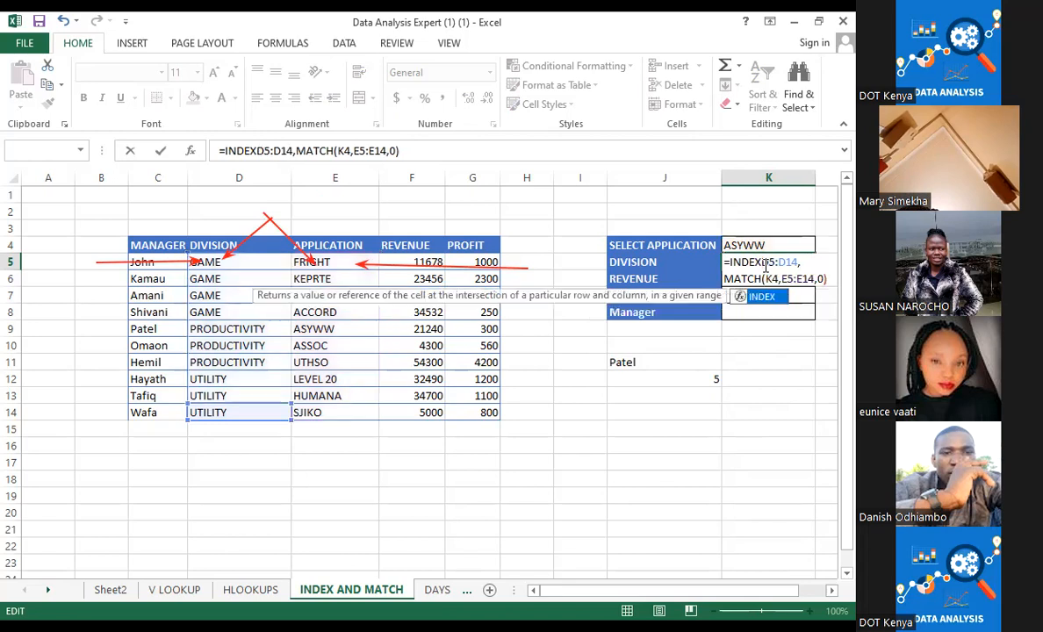
text(()
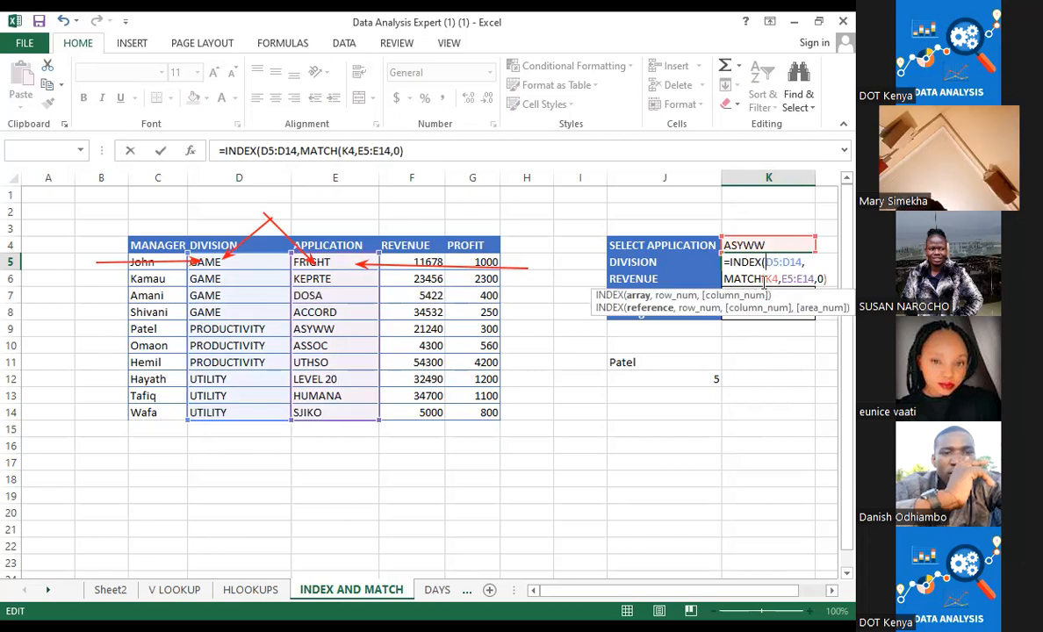
- Add the closing parenthesis of INDEX in K5 and enter the formula =INDEX(D5:D14,MATCH(K4,E5:E14,0))
click(826, 279)
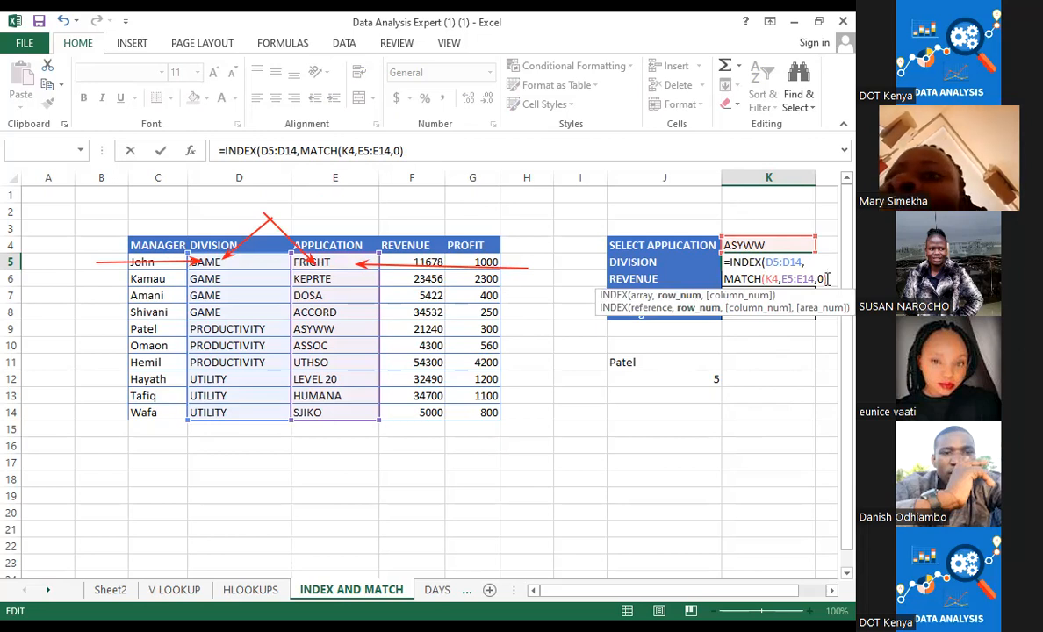
text())
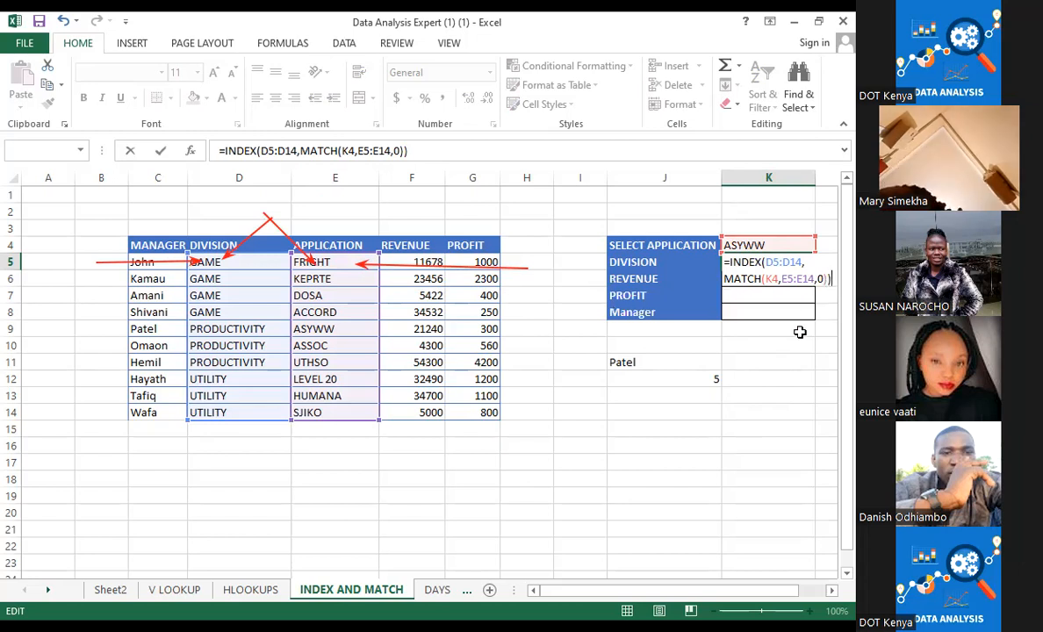
key(Return)
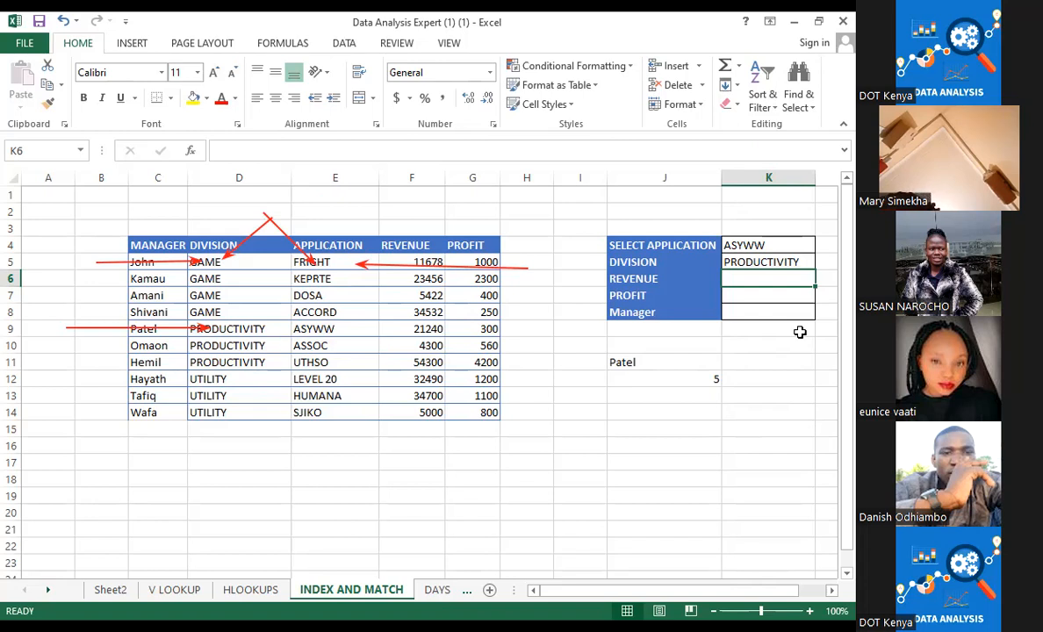
- Start an INDEX formula in the Manager cell K8 with the manager column C5:C14 as its array
drag(761, 321, 763, 307)
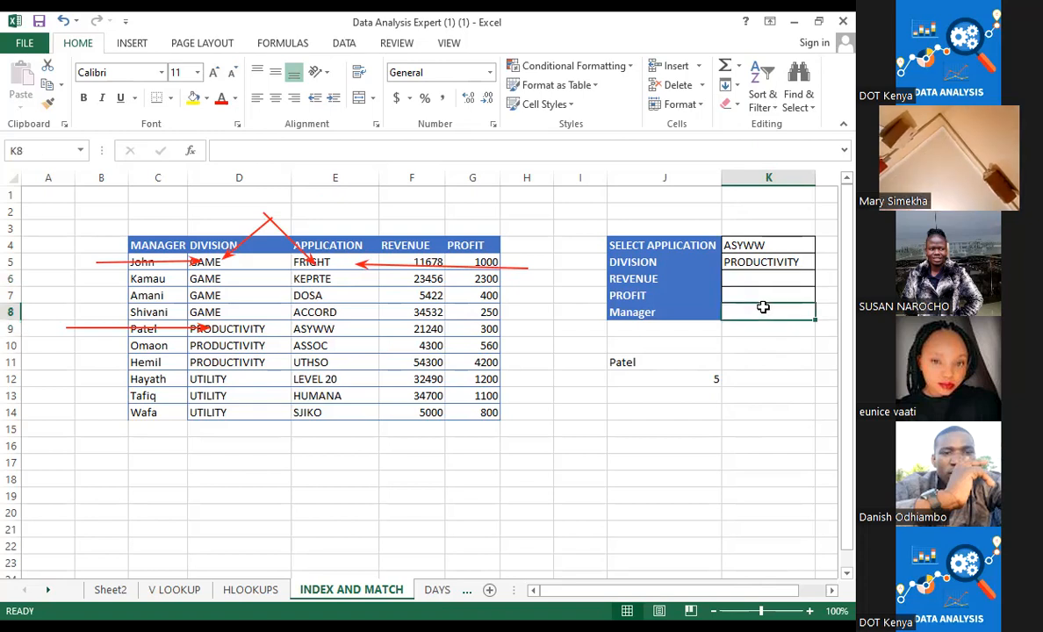
text(=)
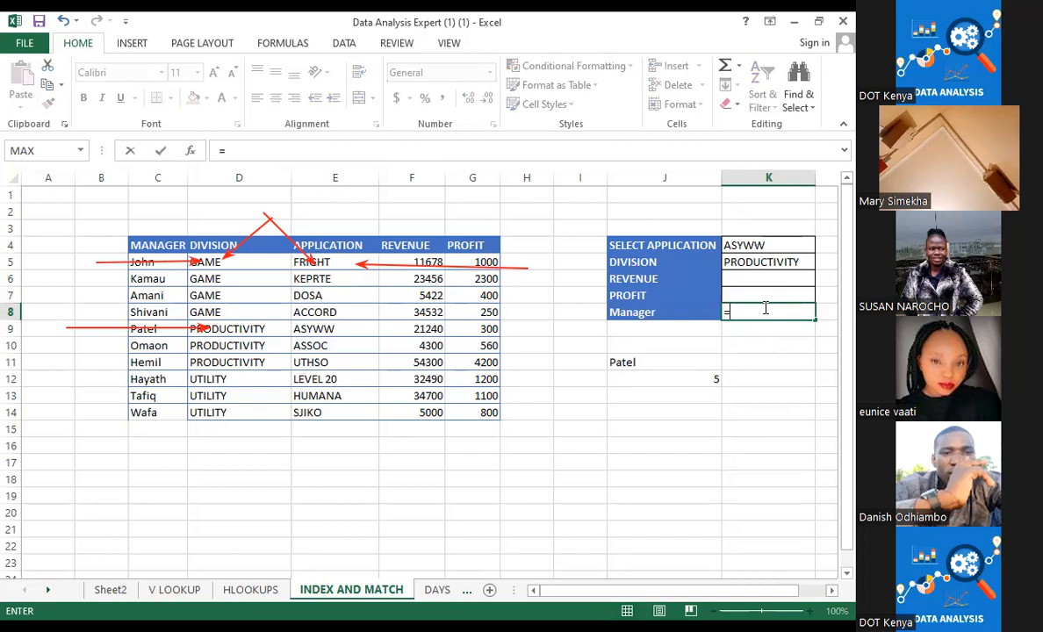
text(IN)
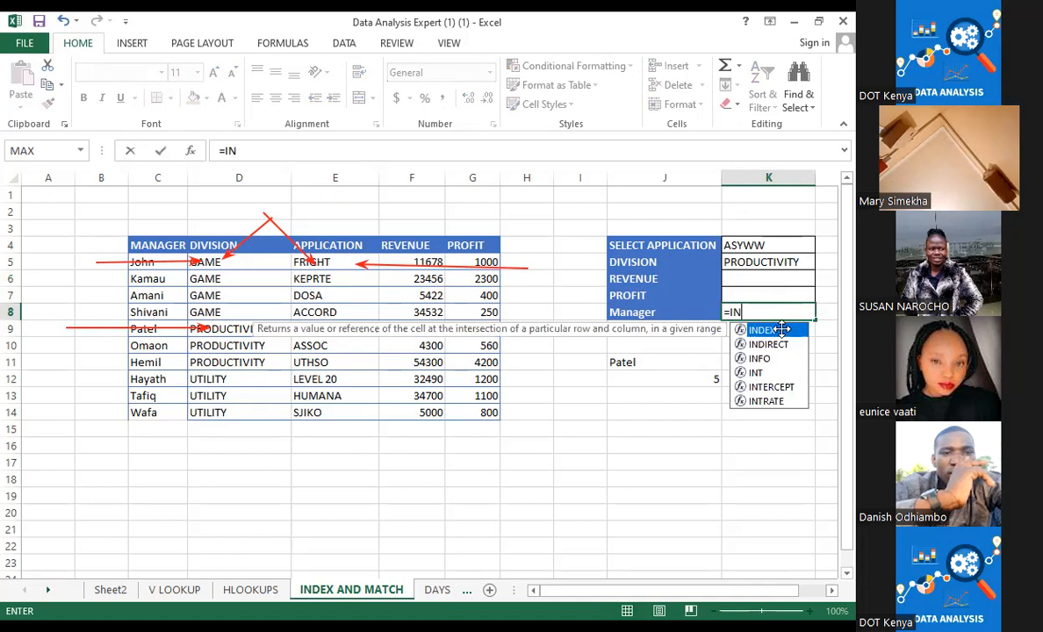
double_click(781, 330)
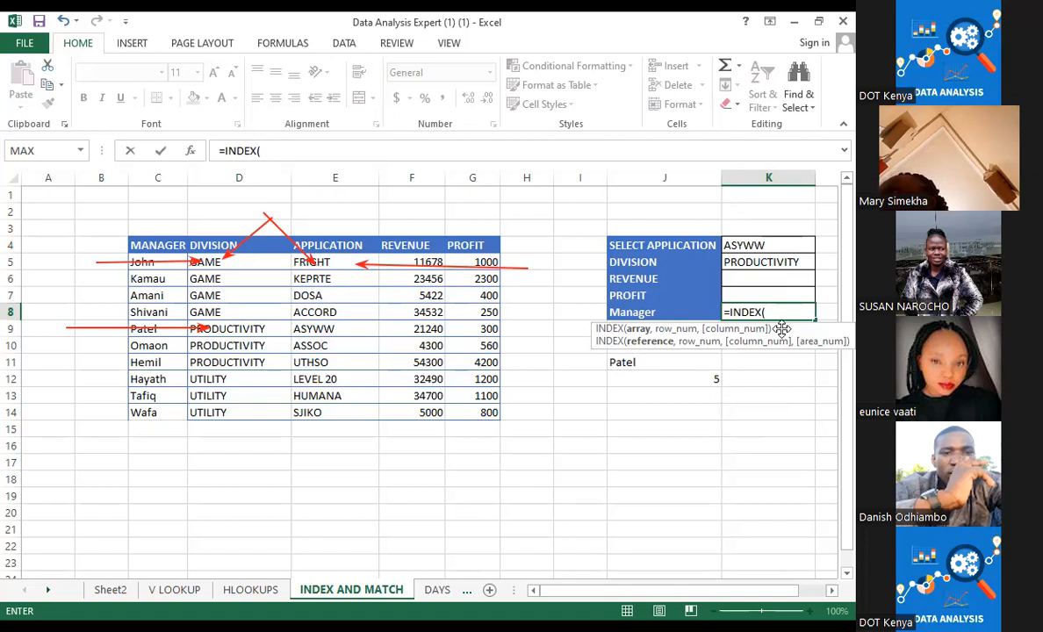
click(156, 261)
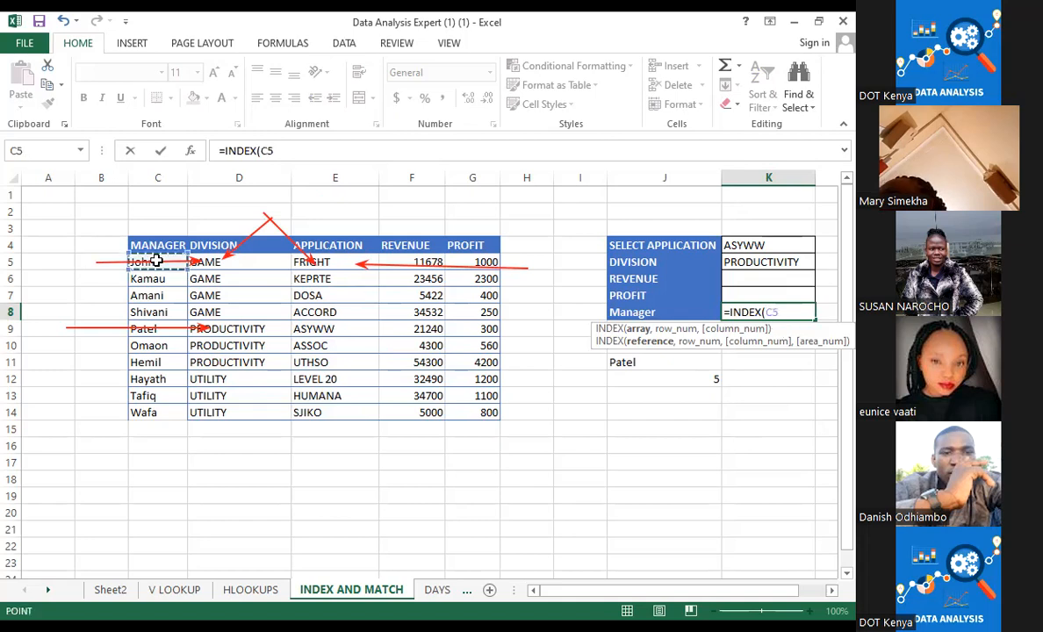
shift+click(157, 405)
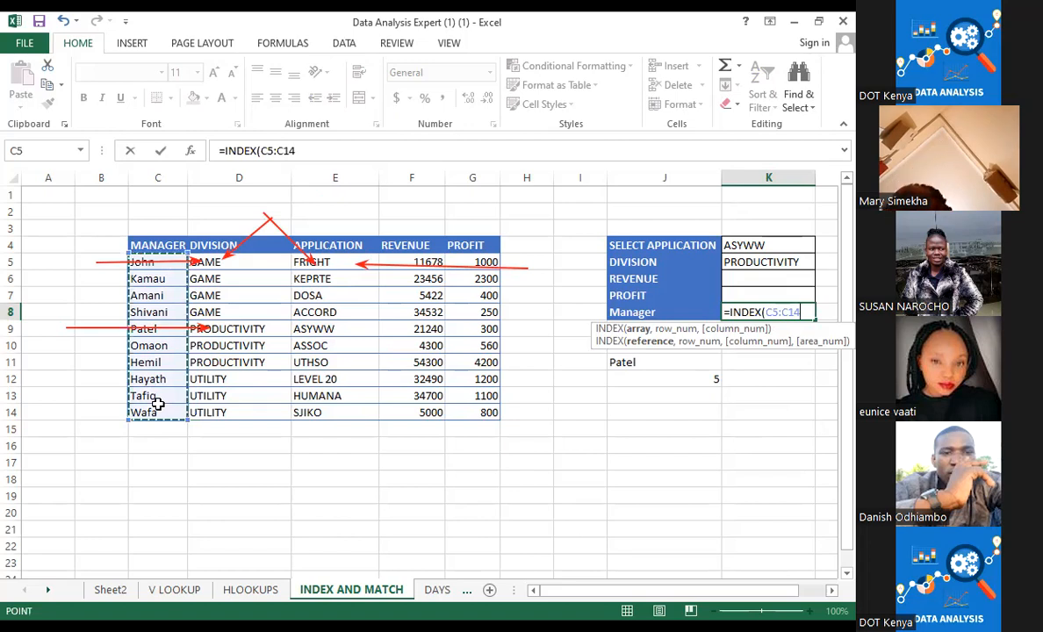
text(,)
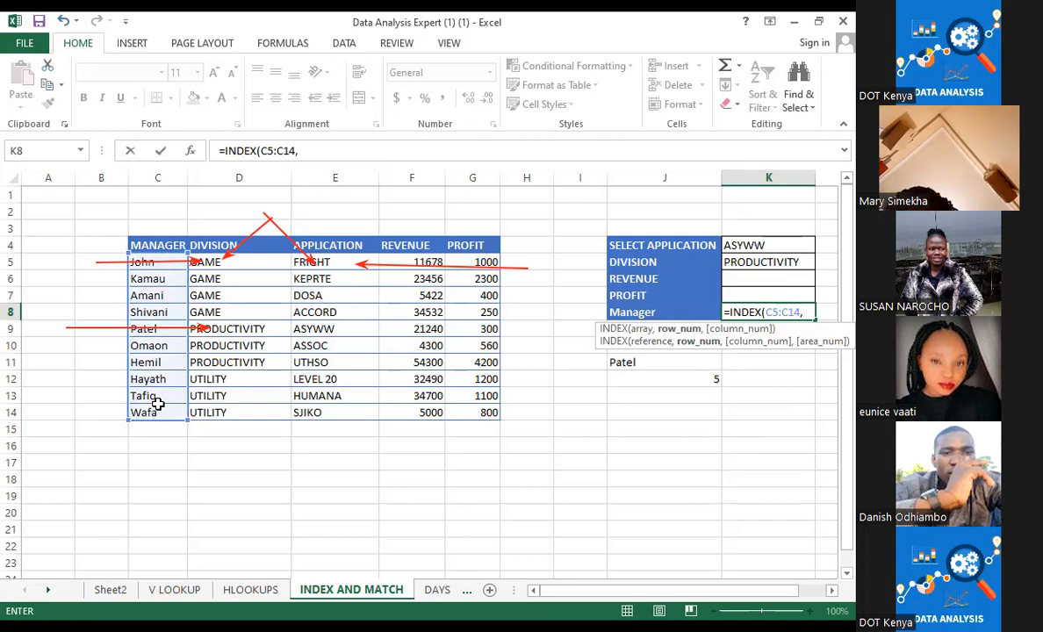
- Nest a MATCH function as the row number of the K8 INDEX formula, with K4 as its lookup value
text(M)
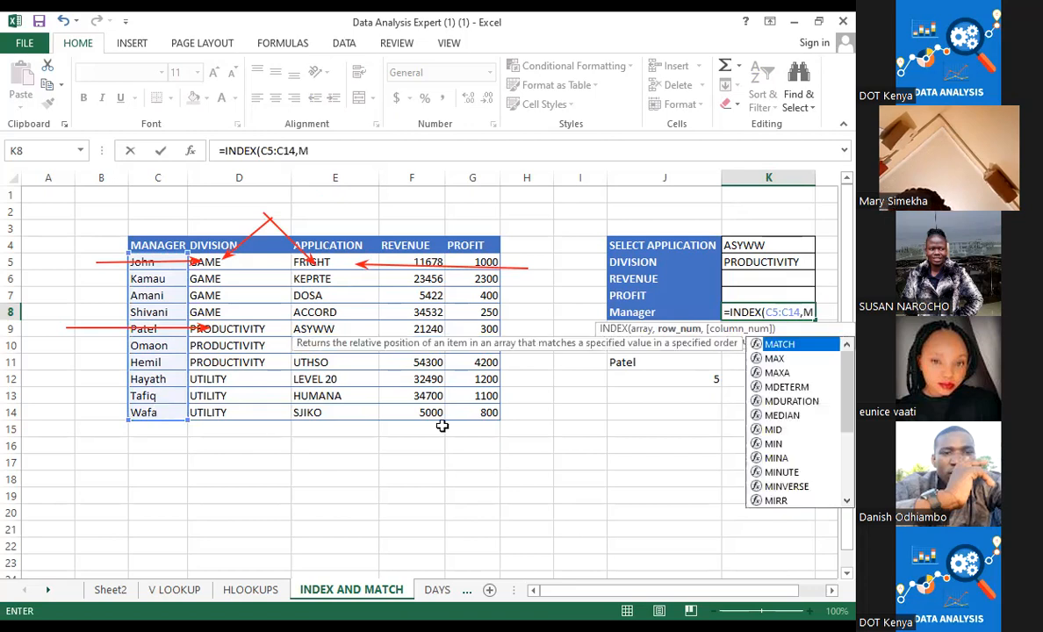
click(791, 344)
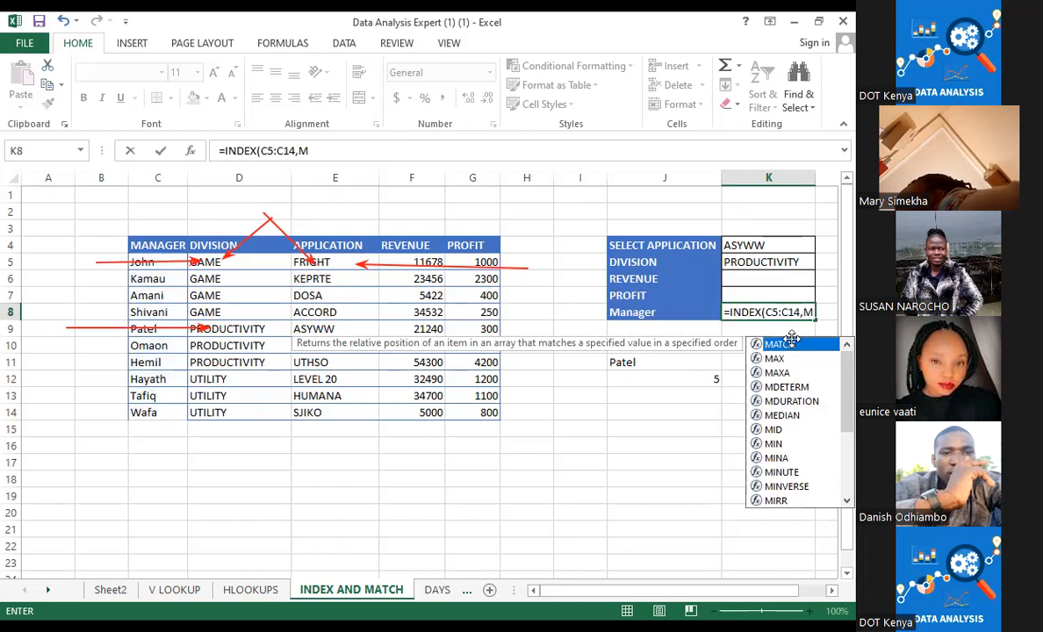
double_click(792, 340)
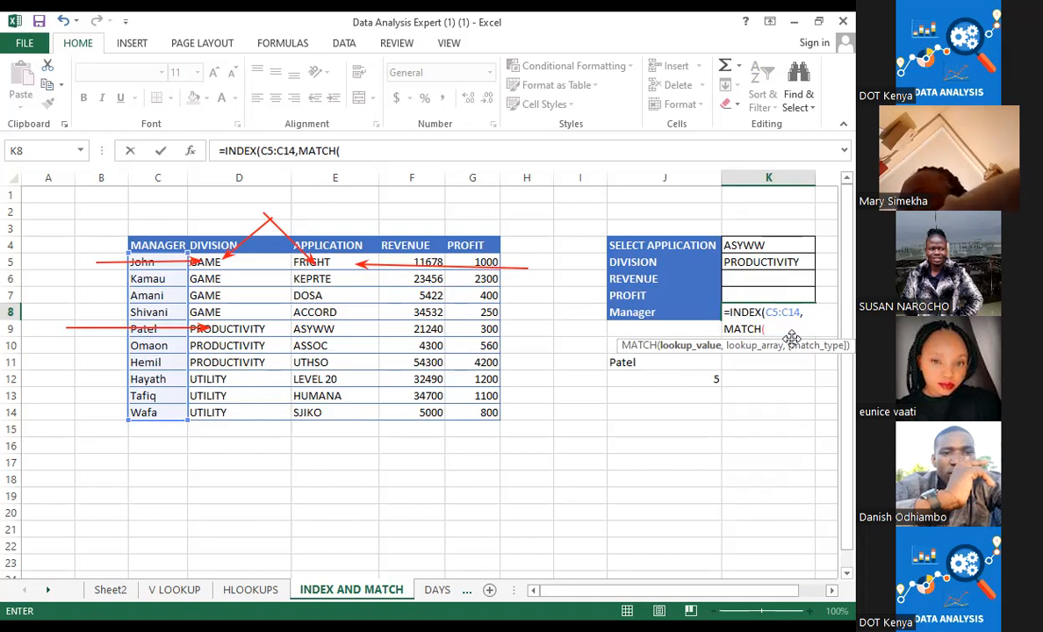
click(766, 244)
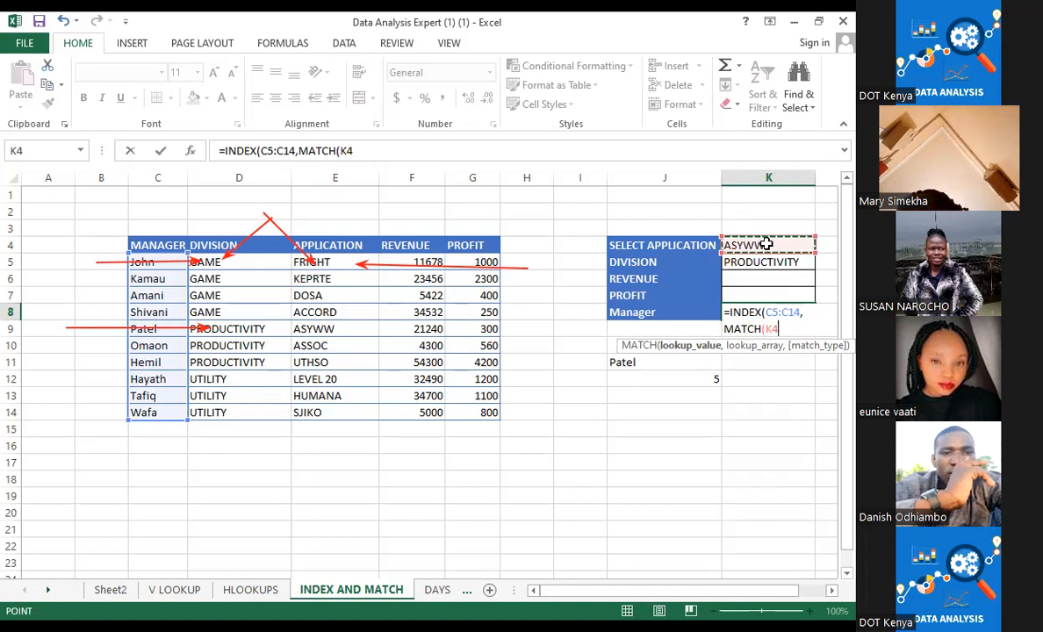
text(,)
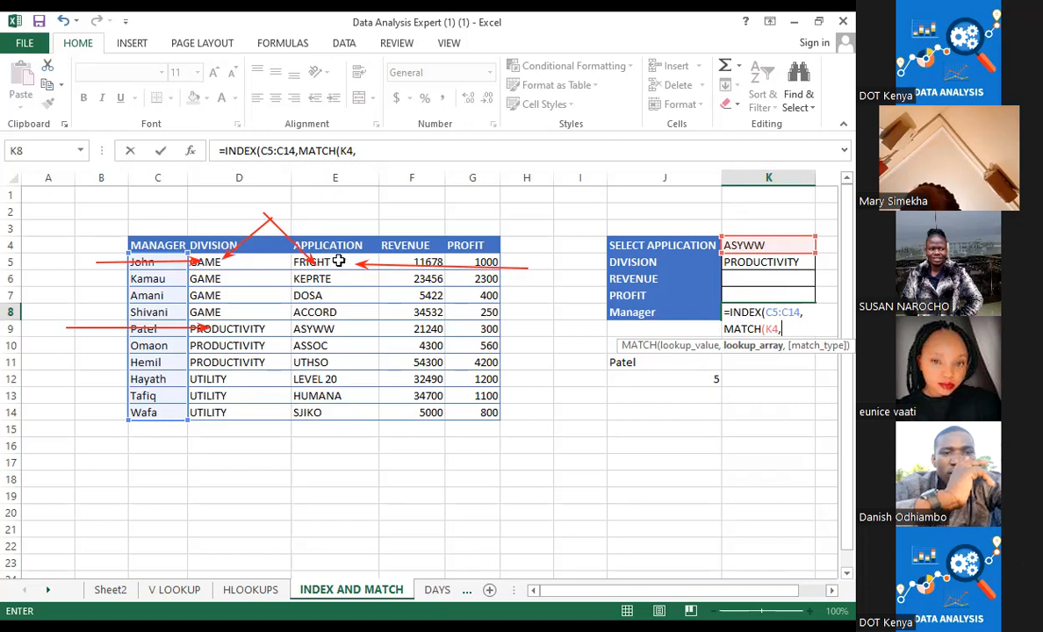
- Complete the K8 formula with lookup array E5:E14 and match type 0, entering =INDEX(C5:C14,MATCH(K4,E5:E14,0))
drag(329, 261, 345, 413)
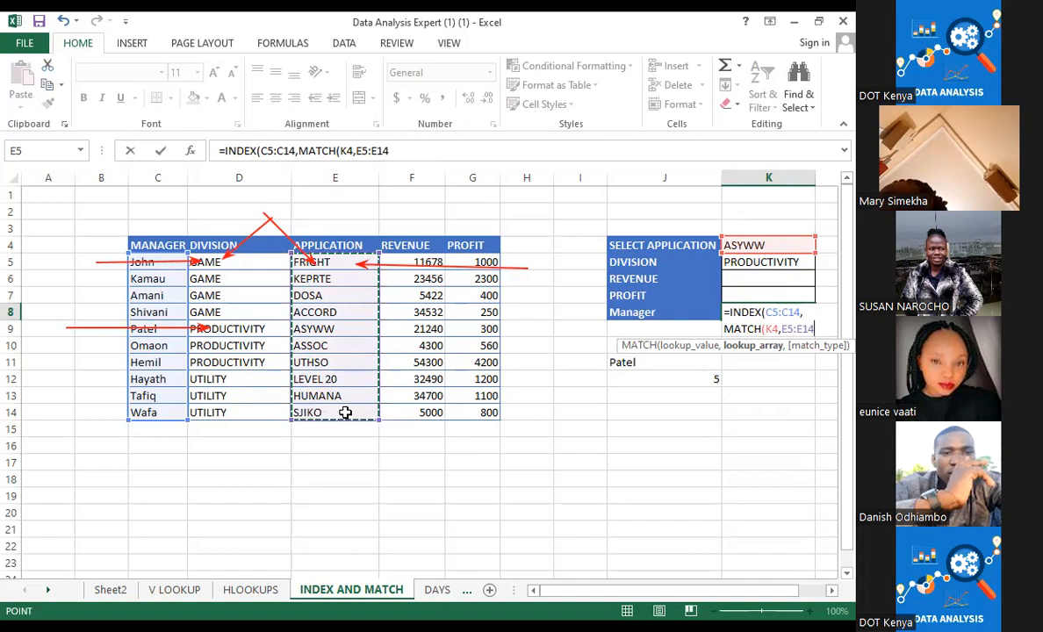
text(,)
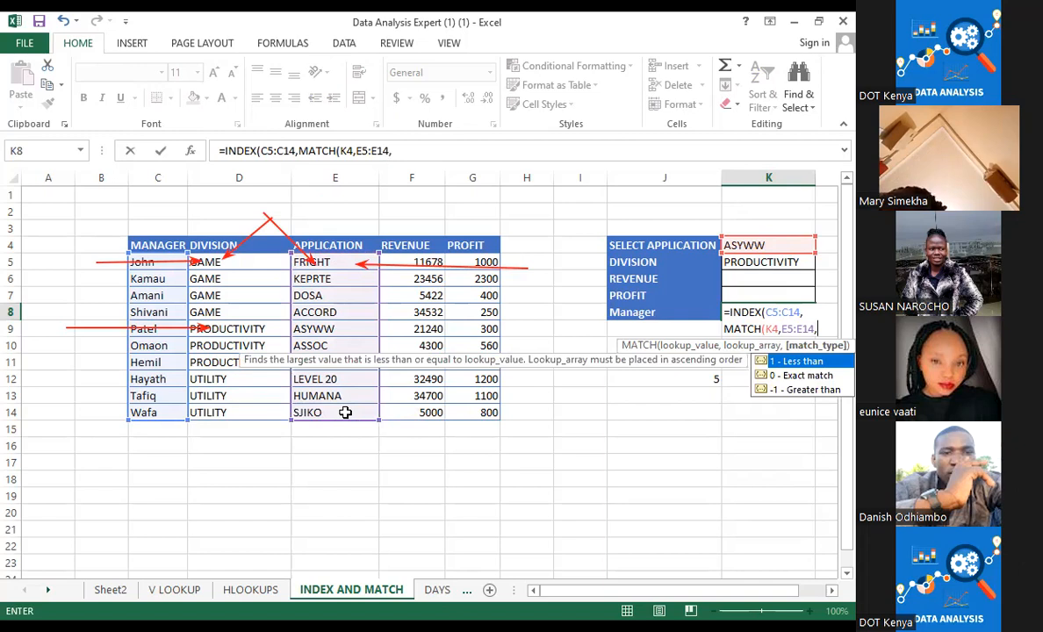
text(0)
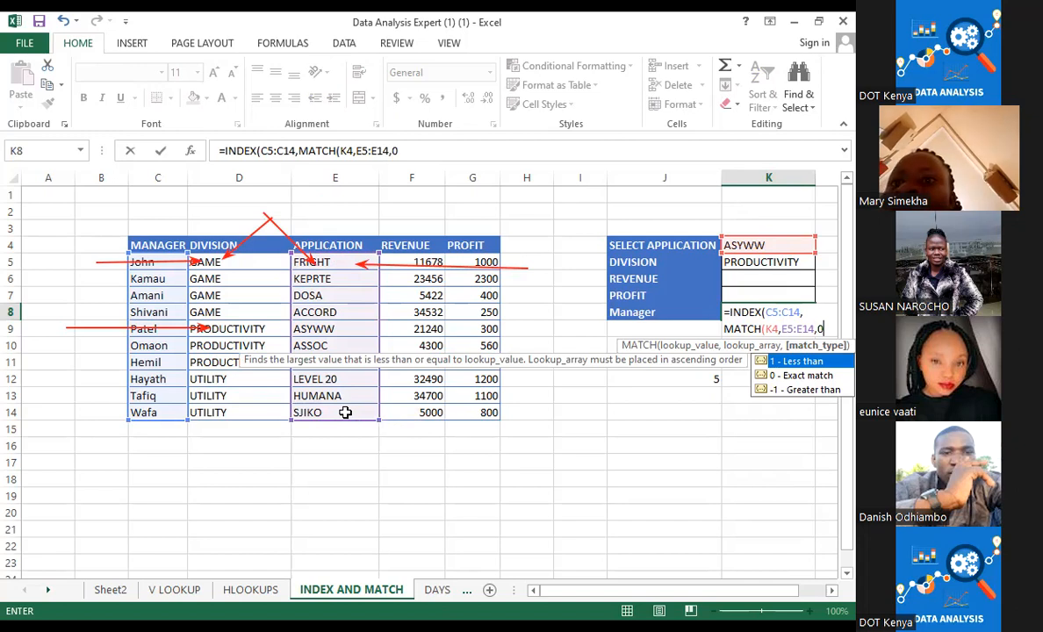
text()))
key(Return)
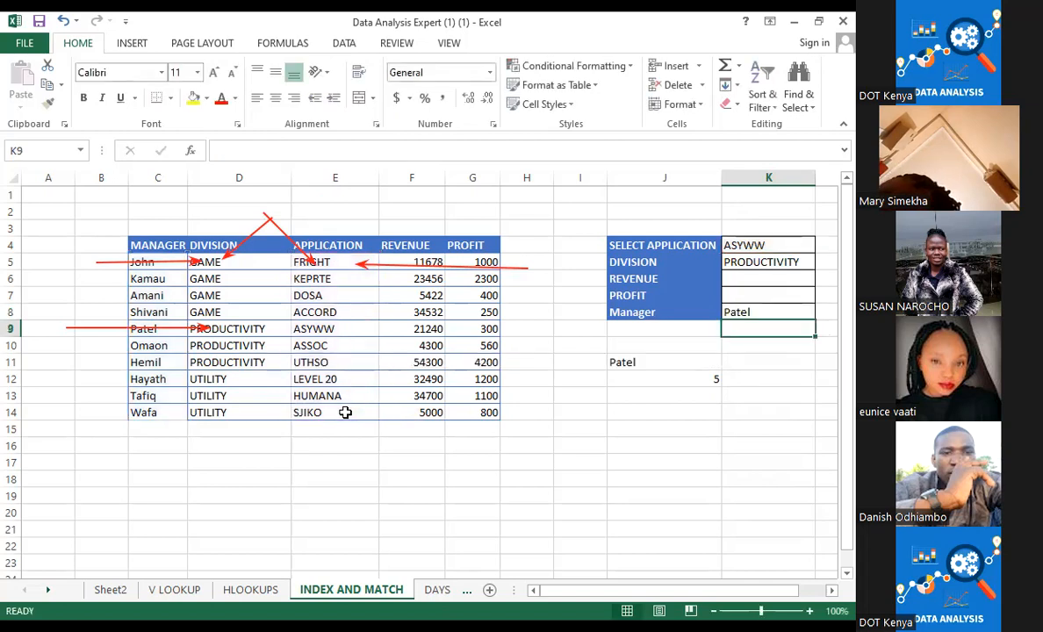